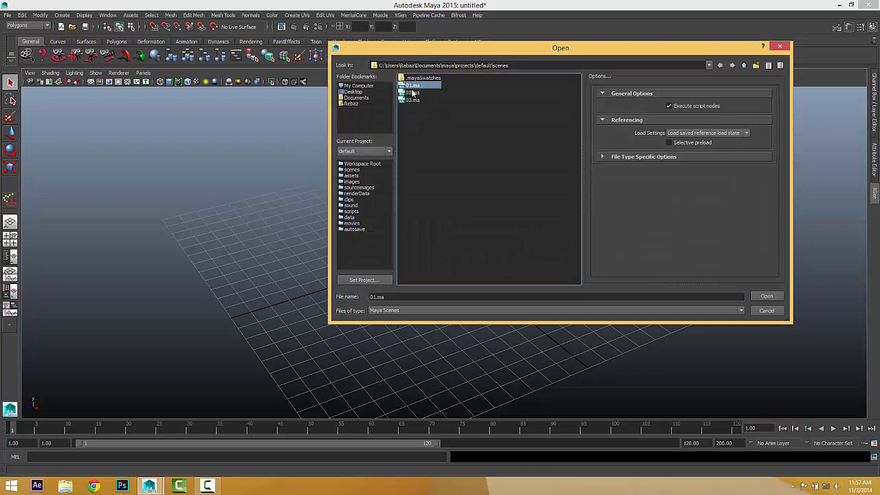
# Open the 01.ma head scene, discarding the untitled empty scene.
pyautogui.click(761, 297)
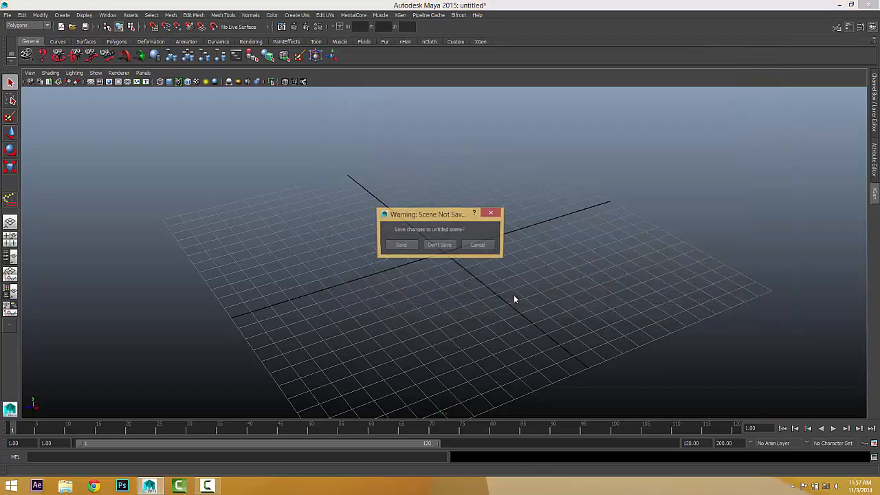
pyautogui.click(428, 246)
pyautogui.keyDown('alt'); pyautogui.moveTo(450, 241); pyautogui.dragTo(396, 217); pyautogui.keyUp('alt')
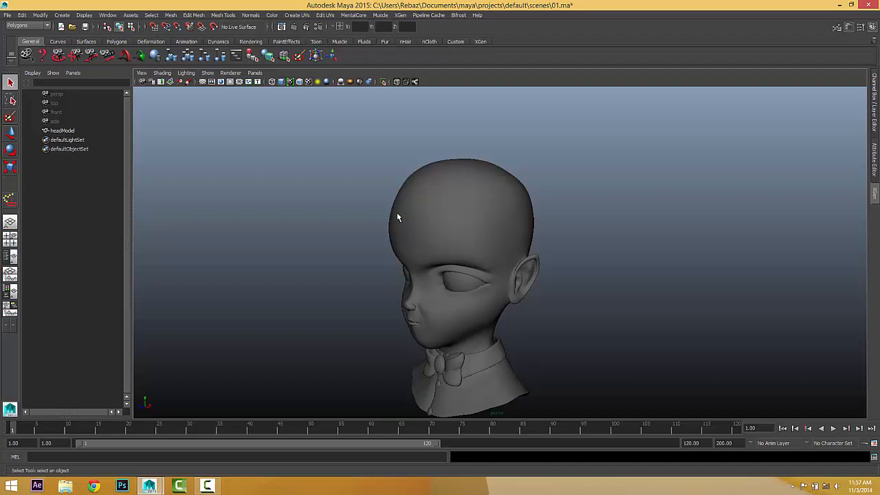
# Select headModel and duplicate it with Ctrl+D to create headModel1.
pyautogui.keyDown('alt'); pyautogui.moveTo(399, 212); pyautogui.dragTo(521, 219); pyautogui.keyUp('alt')
pyautogui.keyDown('alt'); pyautogui.moveTo(521, 218); pyautogui.dragTo(587, 225, button='right'); pyautogui.keyUp('alt')
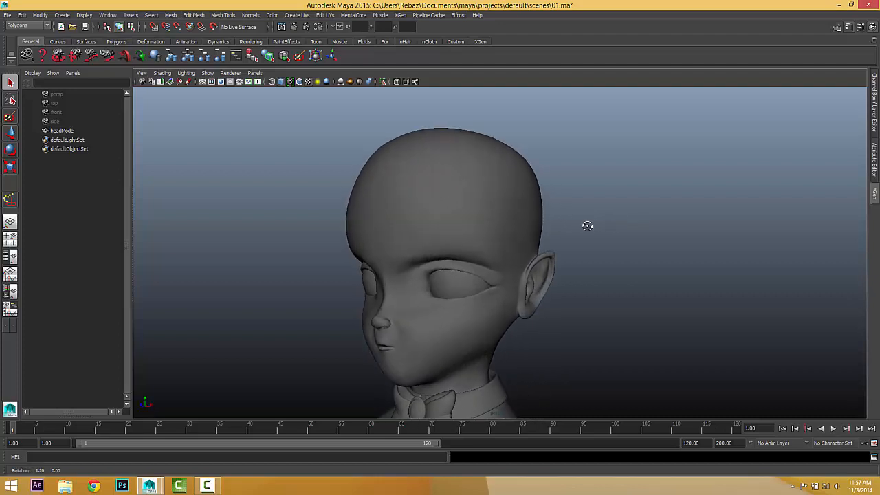
pyautogui.keyDown('alt'); pyautogui.moveTo(571, 190); pyautogui.dragTo(417, 199); pyautogui.keyUp('alt')
pyautogui.click(497, 169)
pyautogui.moveTo(578, 272)
pyautogui.keyDown('alt'); pyautogui.mouseDown()
pyautogui.moveTo(667, 272)
pyautogui.moveTo(715, 261)
pyautogui.moveTo(571, 279)
pyautogui.mouseUp(); pyautogui.keyUp('alt')
pyautogui.keyDown('alt'); pyautogui.moveTo(571, 278); pyautogui.dragTo(592, 278, button='right'); pyautogui.keyUp('alt')
pyautogui.keyDown('alt'); pyautogui.moveTo(593, 278); pyautogui.dragTo(561, 181); pyautogui.keyUp('alt')
pyautogui.scroll(-3, 546, 199)
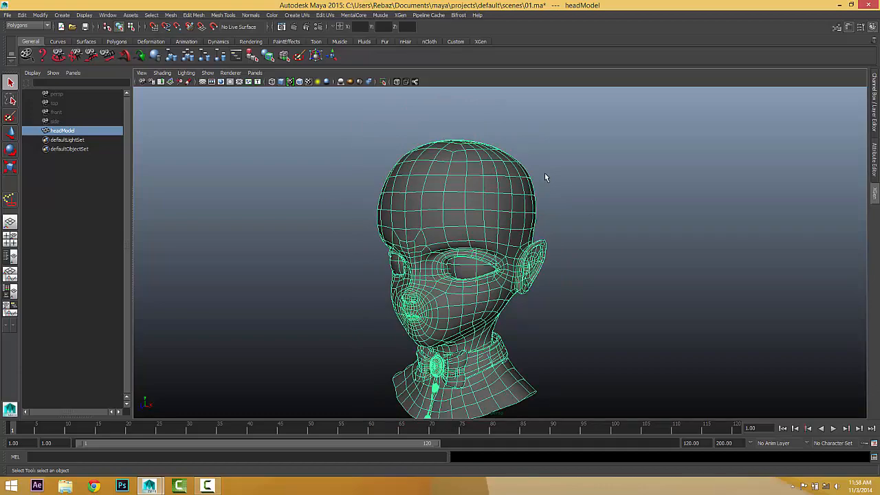
pyautogui.moveTo(544, 178)
pyautogui.keyDown('alt'); pyautogui.mouseDown()
pyautogui.moveTo(449, 198)
pyautogui.moveTo(546, 165)
pyautogui.mouseUp(); pyautogui.keyUp('alt')
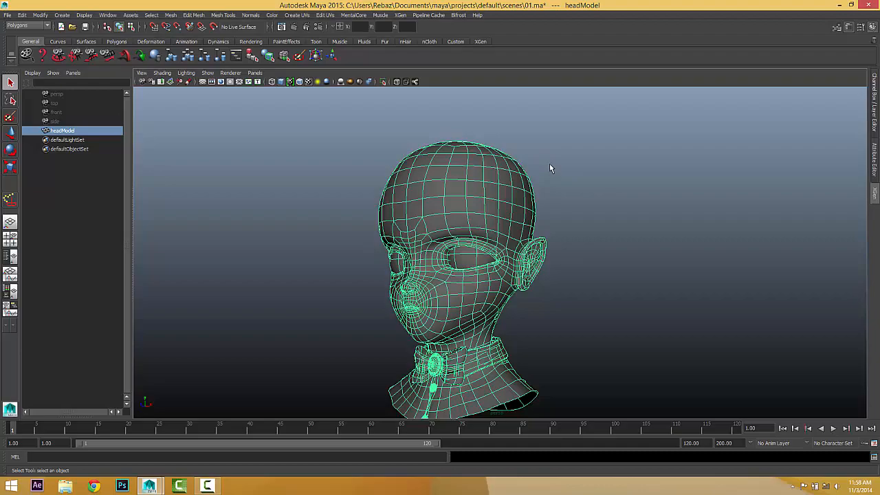
pyautogui.keyDown('alt'); pyautogui.moveTo(550, 167); pyautogui.dragTo(648, 231); pyautogui.keyUp('alt')
pyautogui.keyDown('alt'); pyautogui.moveTo(500, 213); pyautogui.dragTo(476, 229); pyautogui.keyUp('alt')
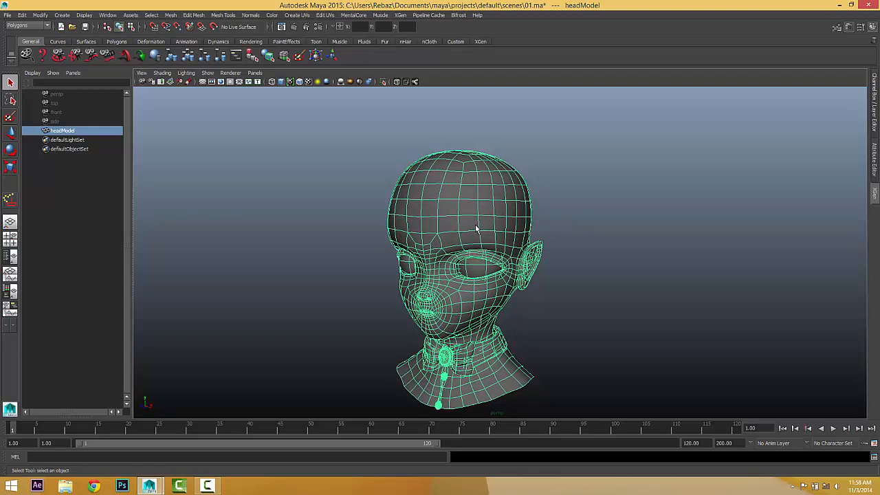
pyautogui.hotkey('ctrl', 'd')
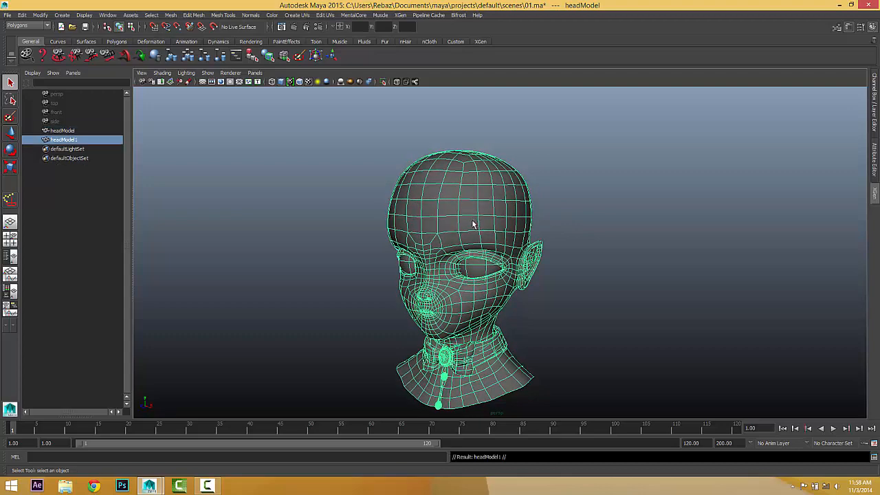
# Hide the original headModel with Ctrl+H after undoing a trial move.
pyautogui.click(62, 131)
pyautogui.click(11, 132)
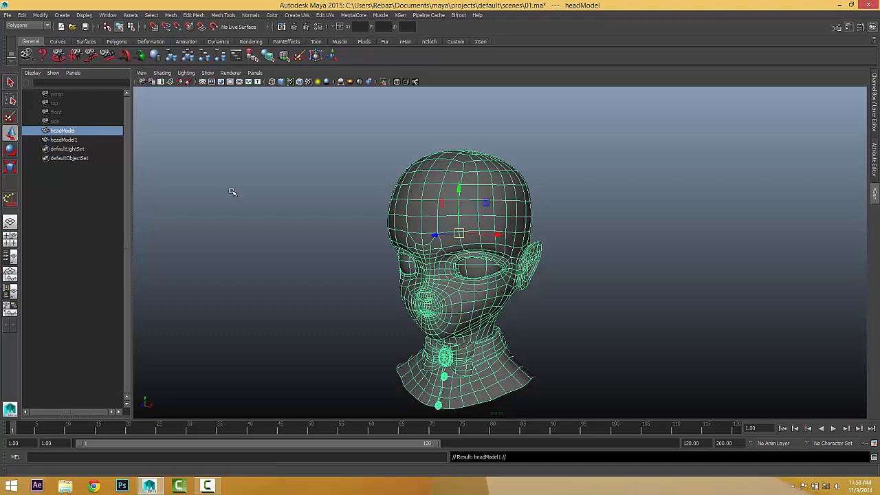
pyautogui.moveTo(496, 235); pyautogui.dragTo(385, 237)
pyautogui.hotkey('ctrl', 'z')
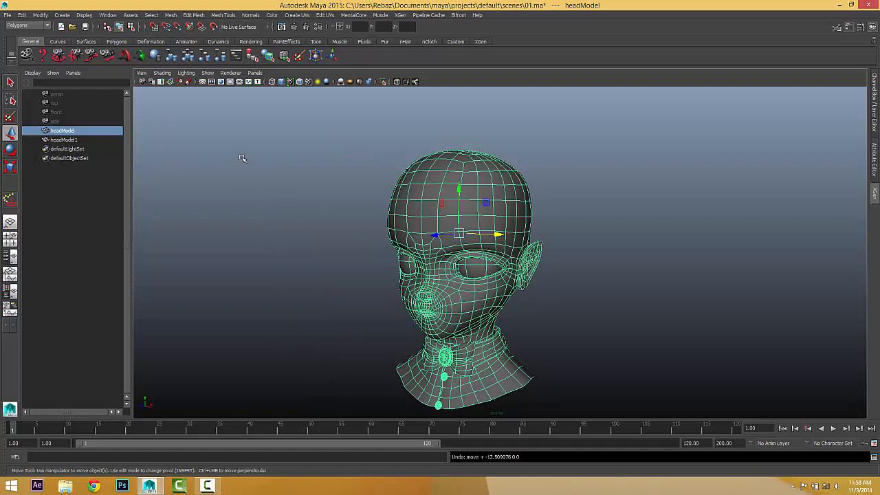
pyautogui.hotkey('ctrl', 'h')
# Select headModel1 and show it in rough display mode (1) as its unsmoothed cage.
pyautogui.click(520, 192)
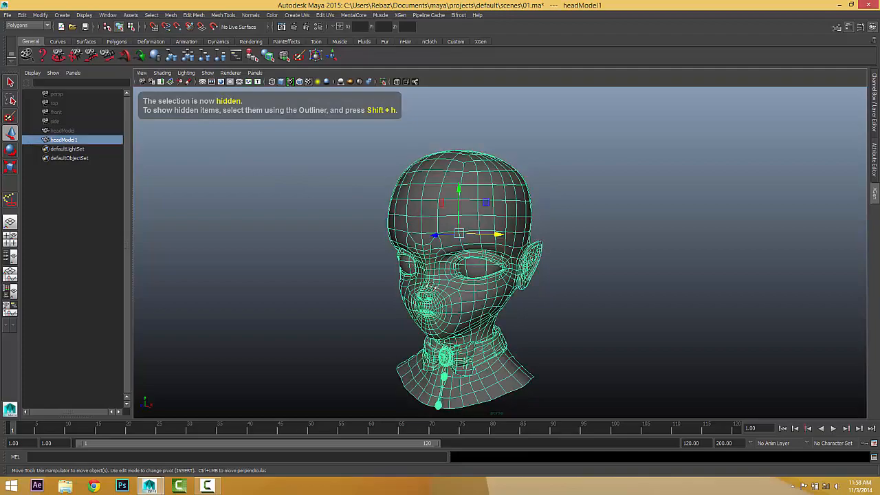
pyautogui.moveTo(431, 288)
pyautogui.keyDown('alt'); pyautogui.mouseDown()
pyautogui.moveTo(323, 286)
pyautogui.moveTo(447, 285)
pyautogui.moveTo(343, 281)
pyautogui.moveTo(426, 295)
pyautogui.mouseUp(); pyautogui.keyUp('alt')
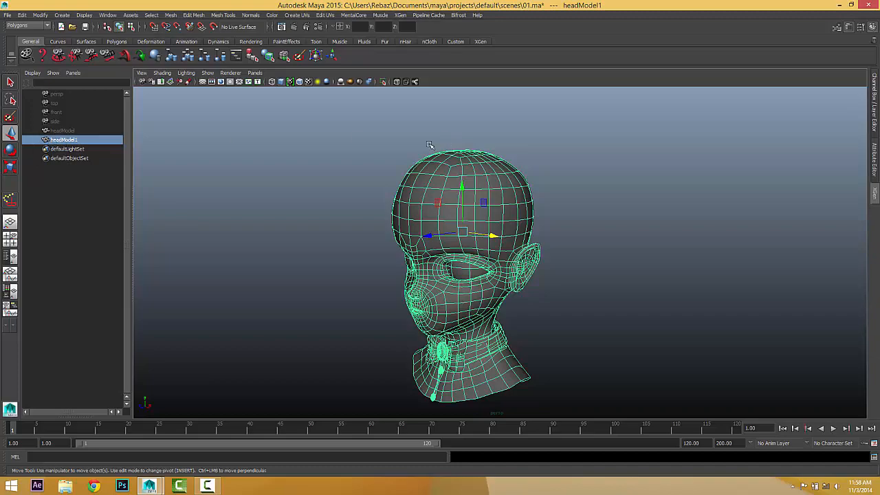
pyautogui.keyDown('alt'); pyautogui.moveTo(477, 194); pyautogui.dragTo(456, 191); pyautogui.keyUp('alt')
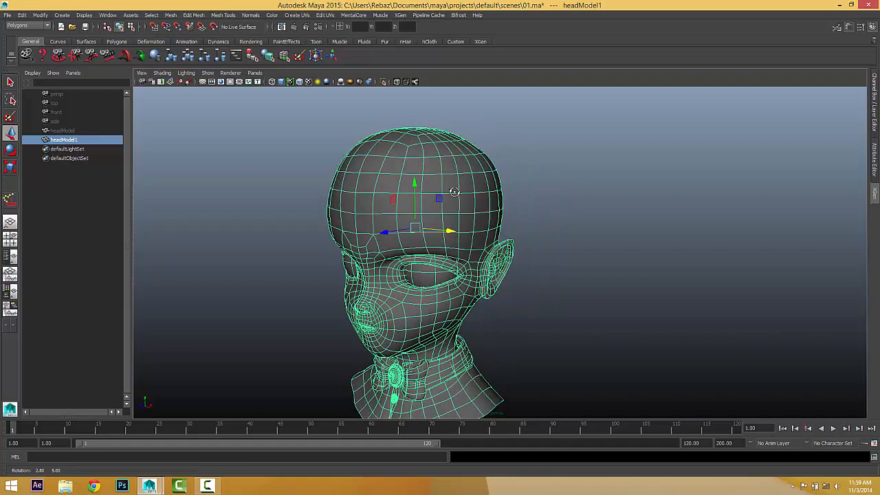
pyautogui.press('1')
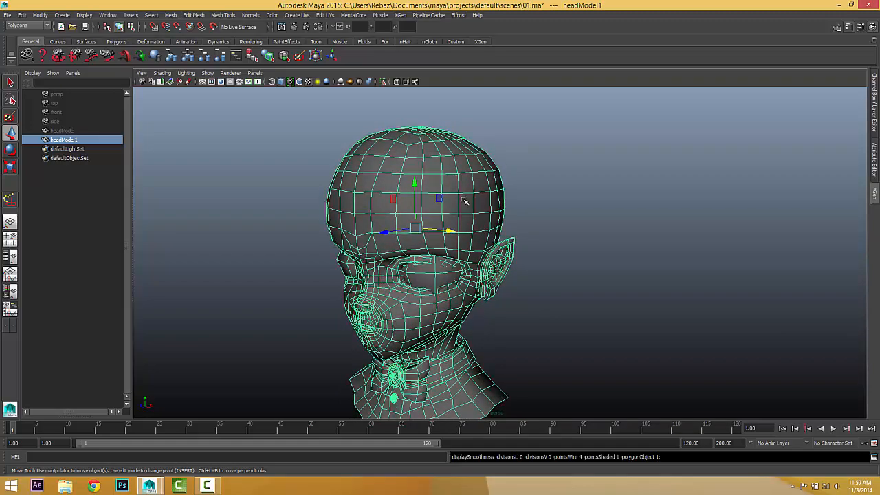
pyautogui.keyDown('alt'); pyautogui.moveTo(461, 235); pyautogui.dragTo(469, 194); pyautogui.keyUp('alt')
pyautogui.keyDown('alt'); pyautogui.moveTo(367, 269); pyautogui.dragTo(403, 270); pyautogui.keyUp('alt')
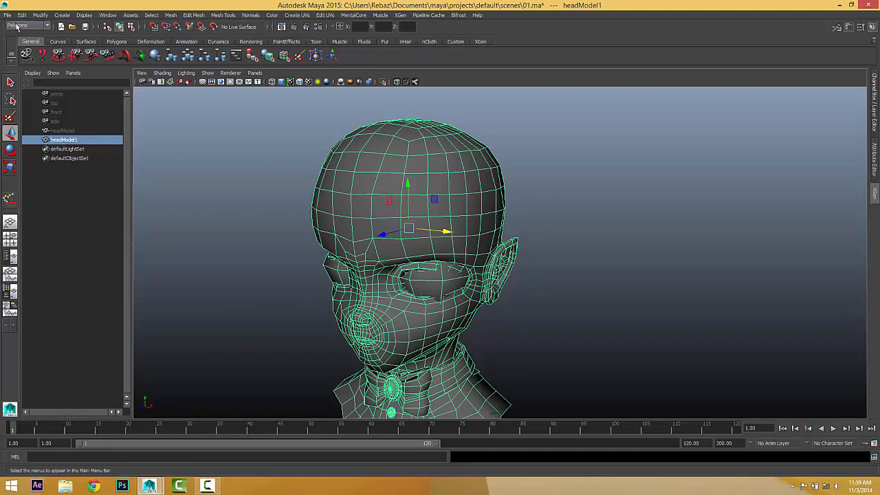
# Apply Mesh > Smooth to headModel1 from the Polygons menu set's Smooth options.
pyautogui.click(26, 26)
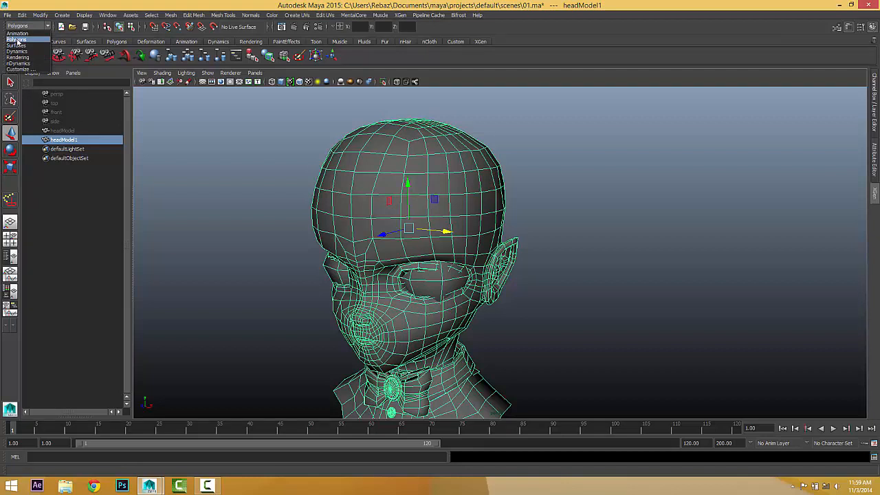
pyautogui.click(16, 39)
pyautogui.click(171, 16)
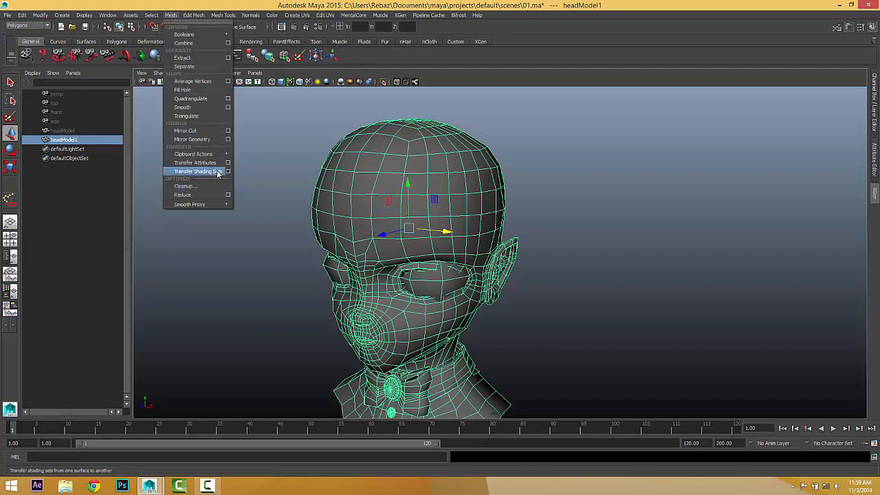
pyautogui.click(227, 108)
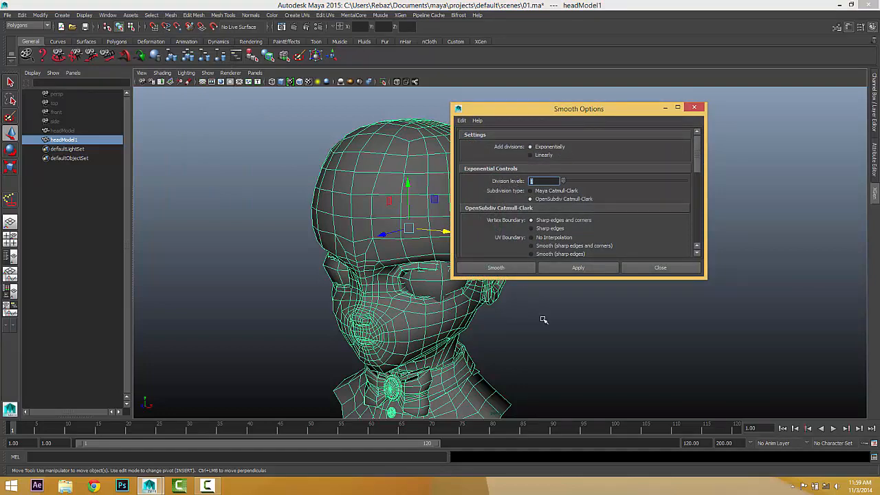
pyautogui.click(495, 268)
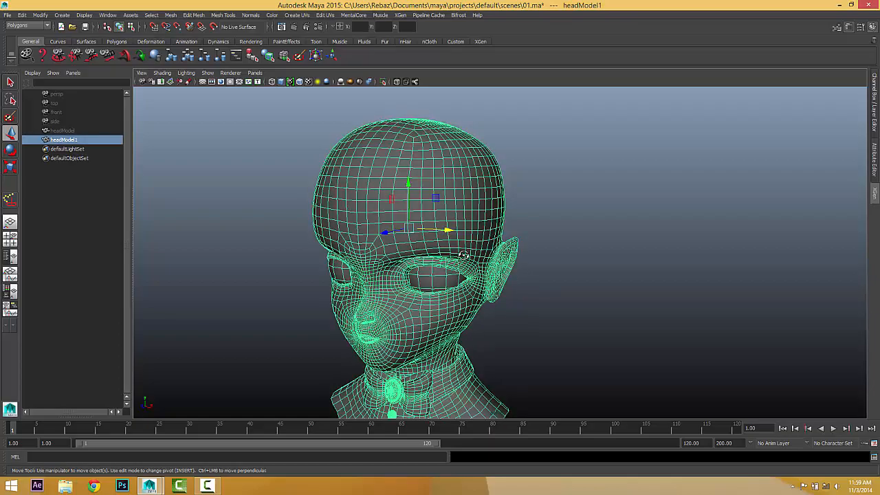
# Orbit and zoom around the smoothed head to inspect the denser mesh.
pyautogui.keyDown('alt'); pyautogui.moveTo(463, 256); pyautogui.dragTo(436, 244); pyautogui.keyUp('alt')
pyautogui.scroll(4, 414, 241)
pyautogui.keyDown('alt'); pyautogui.moveTo(436, 245); pyautogui.dragTo(436, 218, button='middle'); pyautogui.keyUp('alt')
pyautogui.scroll(3, 436, 218)
pyautogui.keyDown('alt'); pyautogui.moveTo(436, 218); pyautogui.dragTo(471, 219); pyautogui.keyUp('alt')
pyautogui.keyDown('alt'); pyautogui.moveTo(471, 219); pyautogui.dragTo(498, 254, button='middle'); pyautogui.keyUp('alt')
pyautogui.scroll(2, 499, 253)
pyautogui.keyDown('alt'); pyautogui.moveTo(498, 254); pyautogui.dragTo(454, 261); pyautogui.keyUp('alt')
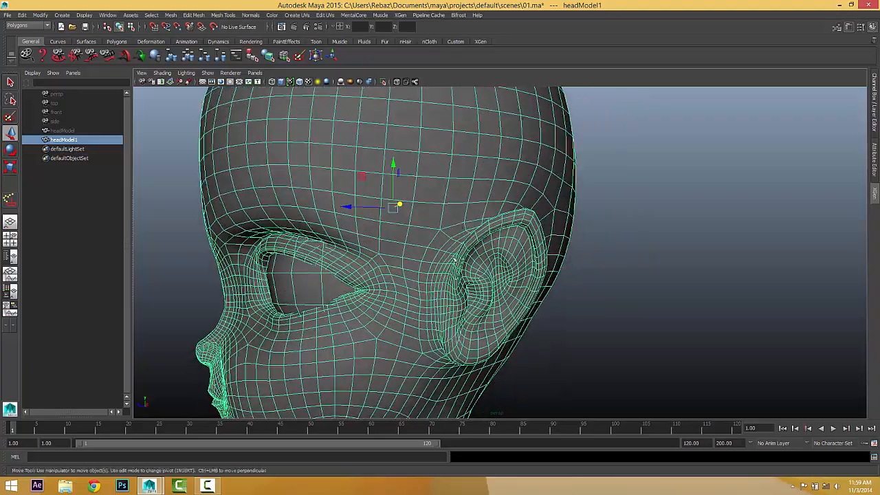
pyautogui.scroll(-2, 443, 235)
pyautogui.scroll(-3, 443, 236)
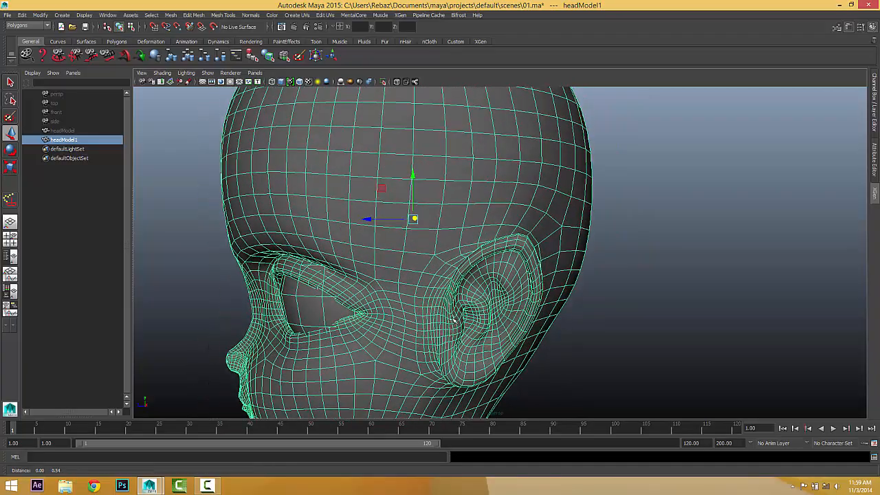
pyautogui.moveTo(443, 235)
pyautogui.keyDown('alt'); pyautogui.mouseDown()
pyautogui.moveTo(416, 219)
pyautogui.moveTo(447, 221)
pyautogui.moveTo(439, 222)
pyautogui.mouseUp(); pyautogui.keyUp('alt')
pyautogui.scroll(3, 439, 222)
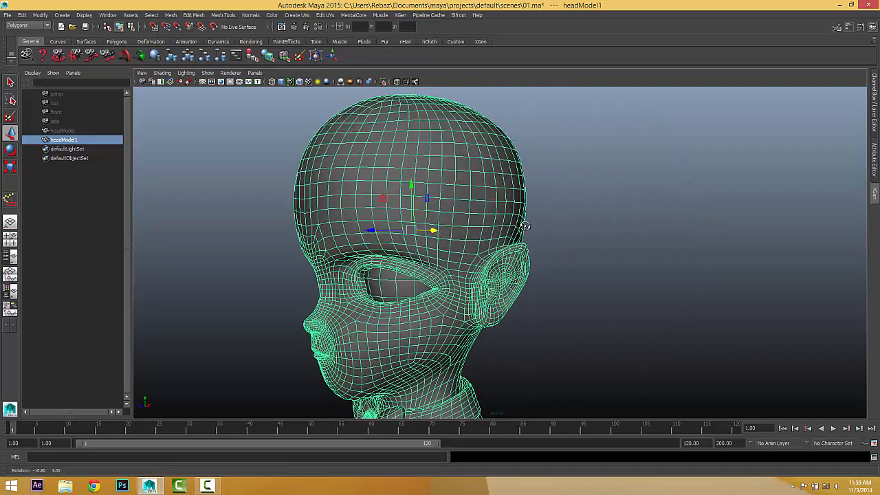
pyautogui.scroll(-3, 477, 232)
pyautogui.keyDown('alt'); pyautogui.moveTo(478, 232); pyautogui.dragTo(419, 235); pyautogui.keyUp('alt')
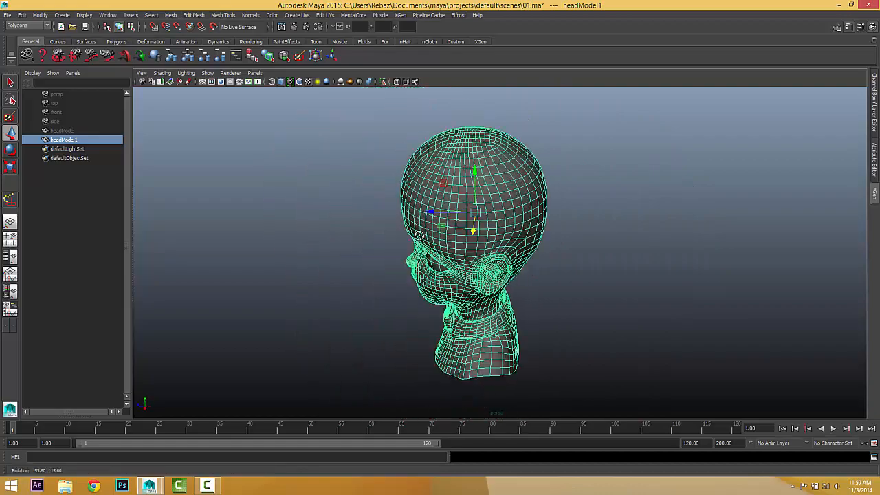
pyautogui.scroll(3, 472, 228)
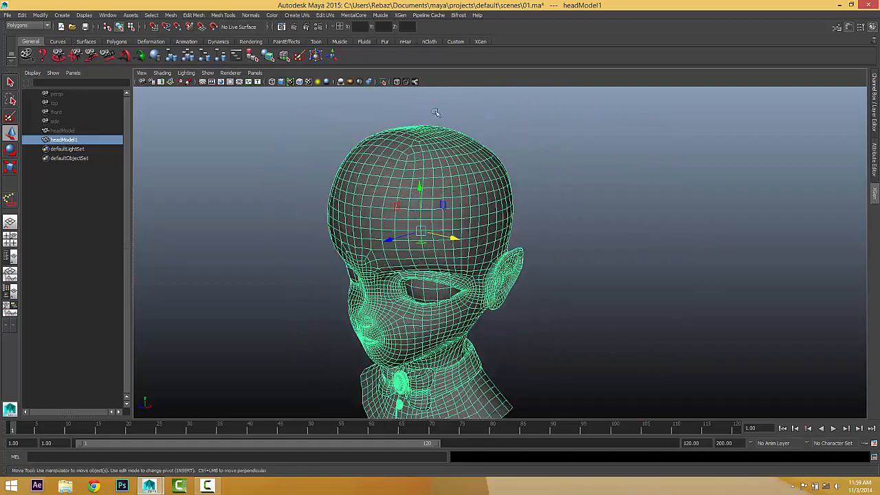
# Smooth headModel1 a second time and inspect the resulting dense mesh.
pyautogui.click(170, 15)
pyautogui.click(202, 108)
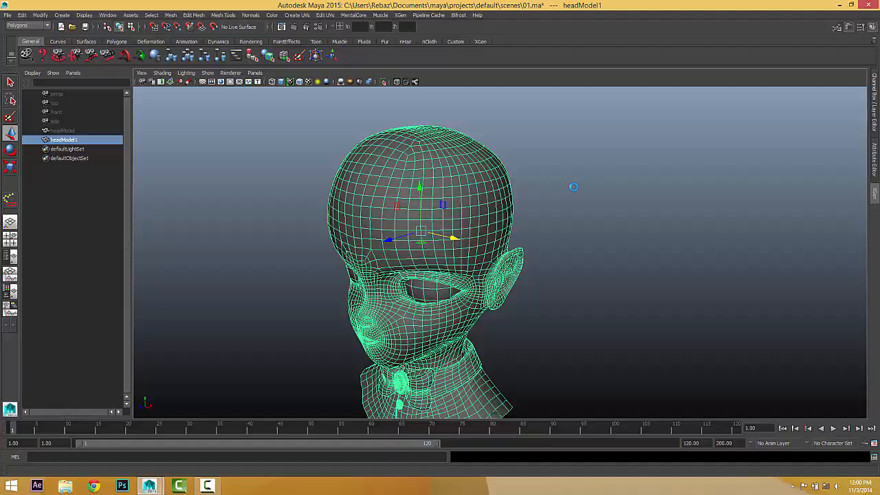
pyautogui.keyDown('alt'); pyautogui.moveTo(455, 198); pyautogui.dragTo(454, 172); pyautogui.keyUp('alt')
pyautogui.keyDown('alt'); pyautogui.moveTo(453, 206); pyautogui.dragTo(527, 222, button='right'); pyautogui.keyUp('alt')
pyautogui.keyDown('alt'); pyautogui.moveTo(527, 222); pyautogui.dragTo(555, 216); pyautogui.keyUp('alt')
pyautogui.scroll(4, 555, 216)
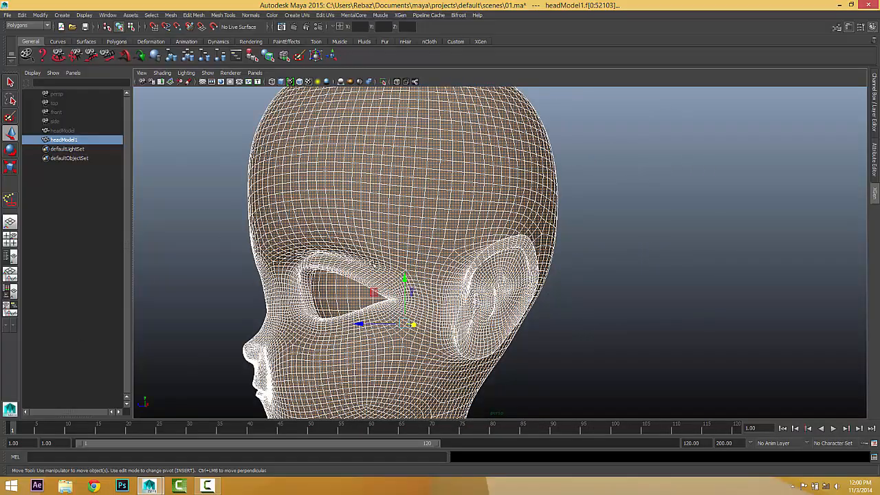
pyautogui.keyDown('alt'); pyautogui.moveTo(414, 160); pyautogui.dragTo(412, 176); pyautogui.keyUp('alt')
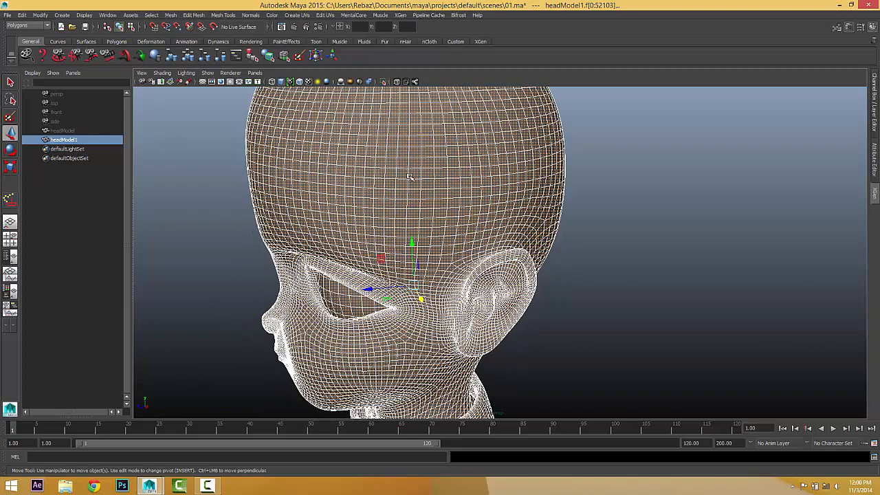
pyautogui.scroll(-3, 412, 176)
pyautogui.keyDown('alt'); pyautogui.moveTo(505, 184); pyautogui.dragTo(517, 181); pyautogui.keyUp('alt')
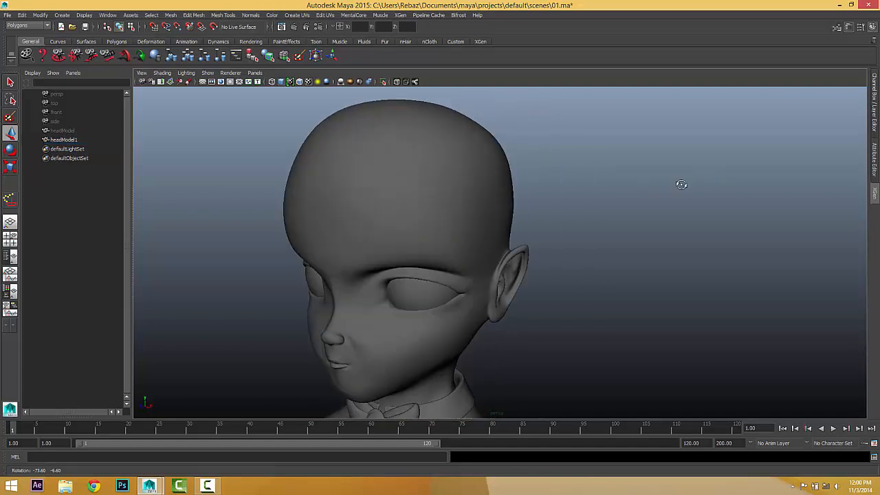
pyautogui.keyDown('alt'); pyautogui.moveTo(682, 181); pyautogui.dragTo(452, 181); pyautogui.keyUp('alt')
# Select the head and switch it to Face component mode via the marking menu.
pyautogui.click(433, 198)
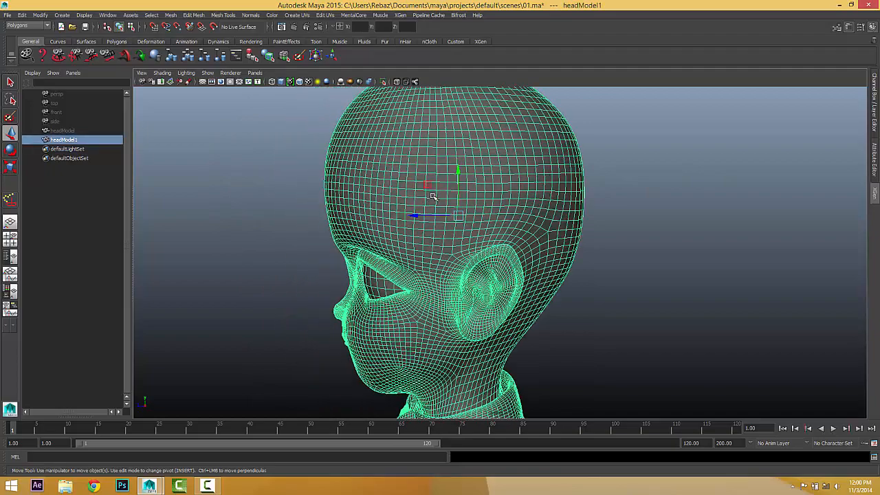
pyautogui.keyDown('alt'); pyautogui.moveTo(433, 198); pyautogui.dragTo(428, 159, button='middle'); pyautogui.keyUp('alt')
pyautogui.keyDown('alt'); pyautogui.moveTo(429, 158); pyautogui.dragTo(475, 164, button='right'); pyautogui.keyUp('alt')
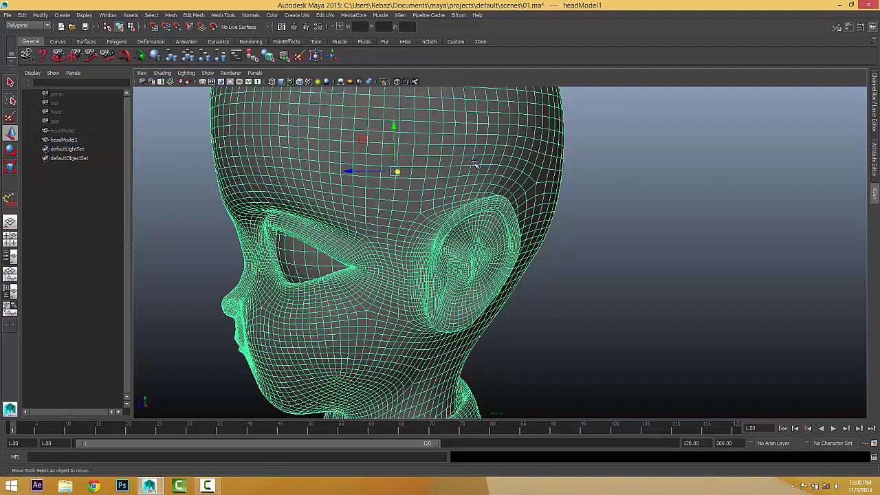
pyautogui.keyDown('alt'); pyautogui.moveTo(451, 162); pyautogui.dragTo(473, 157); pyautogui.keyUp('alt')
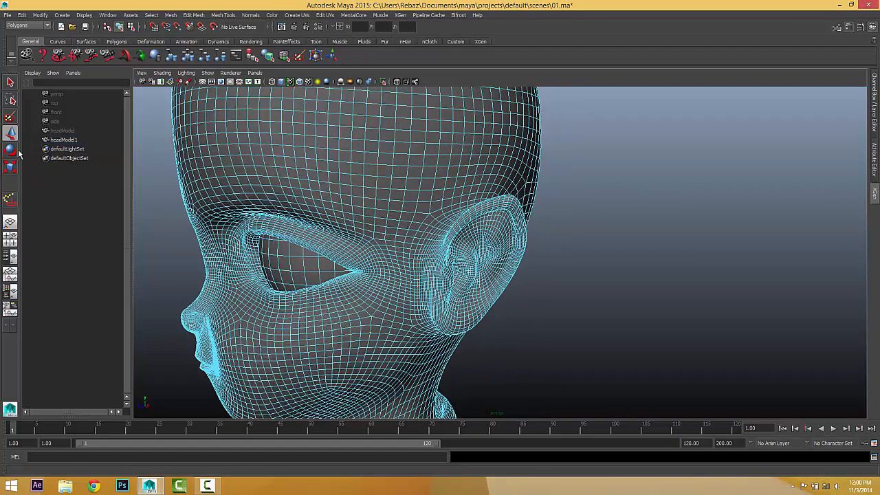
# Test the Paint Selection Tool by painting faces between the eye and ear.
pyautogui.click(10, 117)
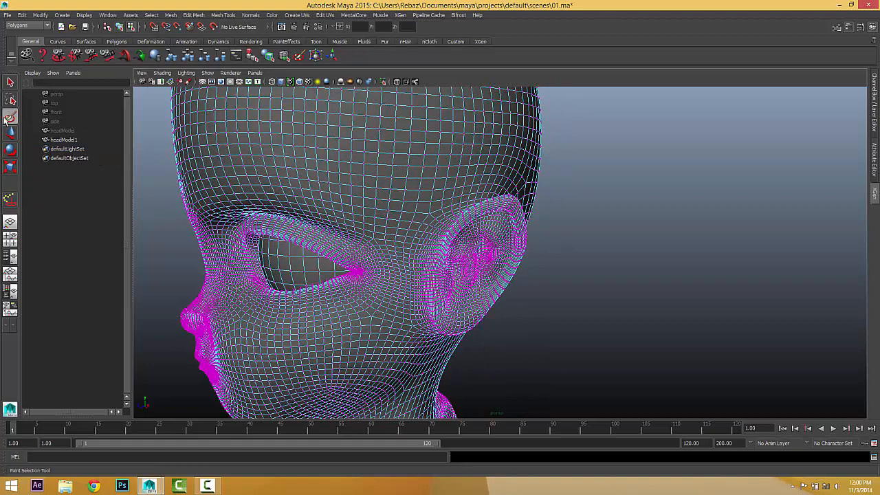
pyautogui.moveTo(420, 161); pyautogui.dragTo(423, 180, button='right')
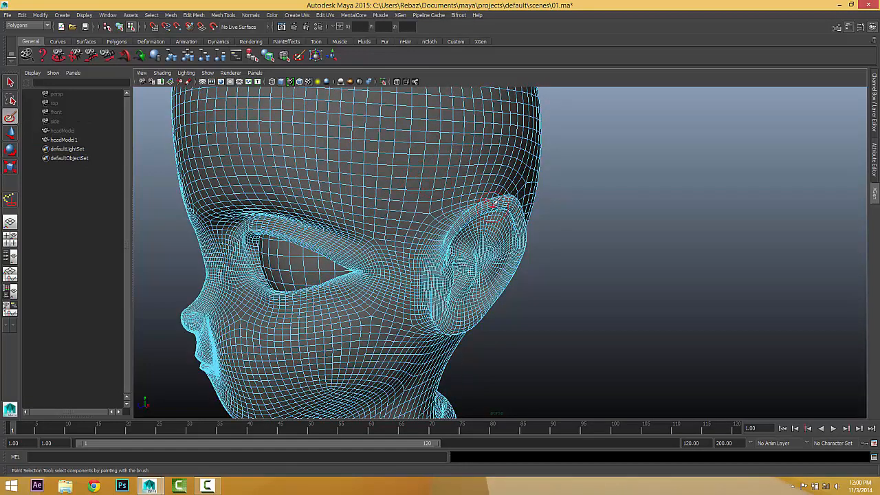
pyautogui.keyDown('alt'); pyautogui.moveTo(450, 188); pyautogui.dragTo(426, 214); pyautogui.keyUp('alt')
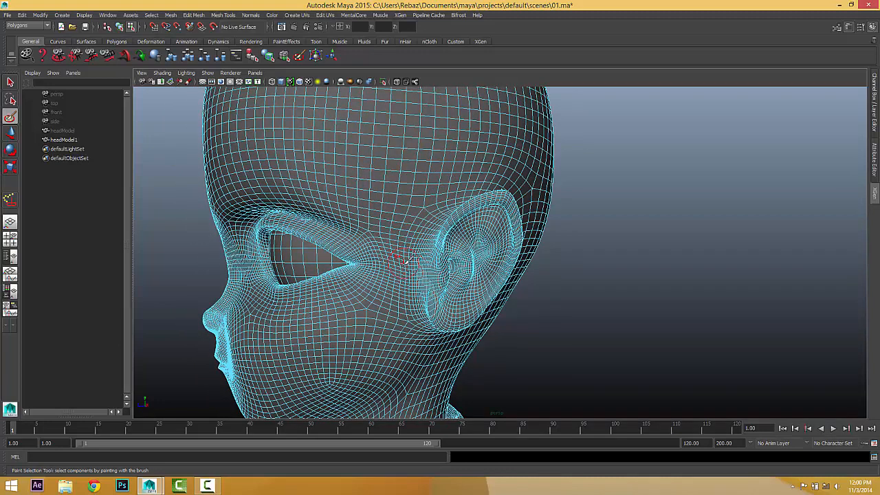
pyautogui.moveTo(406, 254)
pyautogui.mouseDown()
pyautogui.moveTo(404, 226)
pyautogui.moveTo(447, 189)
pyautogui.moveTo(400, 185)
pyautogui.moveTo(433, 131)
pyautogui.moveTo(461, 162)
pyautogui.moveTo(509, 151)
pyautogui.moveTo(476, 129)
pyautogui.moveTo(440, 128)
pyautogui.moveTo(413, 151)
pyautogui.moveTo(433, 162)
pyautogui.moveTo(418, 171)
pyautogui.moveTo(458, 163)
pyautogui.mouseUp()
# Undo the trial selection and the second smoothing with repeated Ctrl+Z.
pyautogui.hotkey('ctrl', 'z')
pyautogui.hotkey('ctrl', 'z')
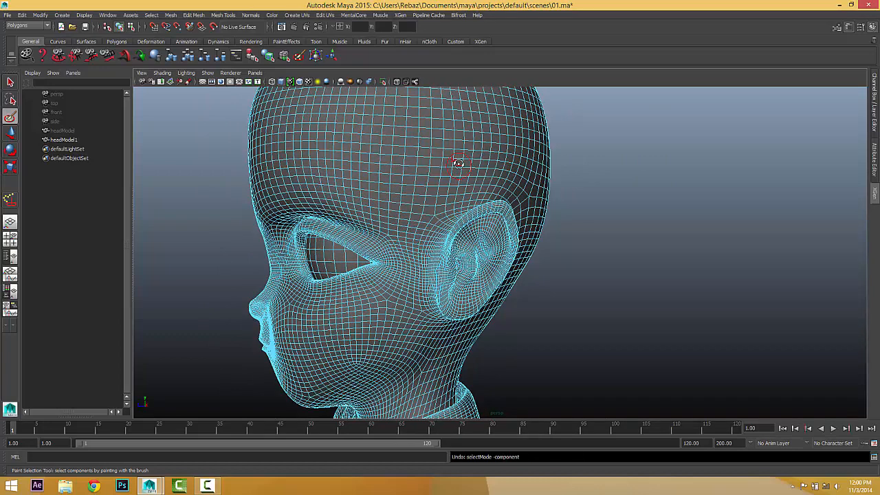
pyautogui.hotkey('ctrl', 'z')
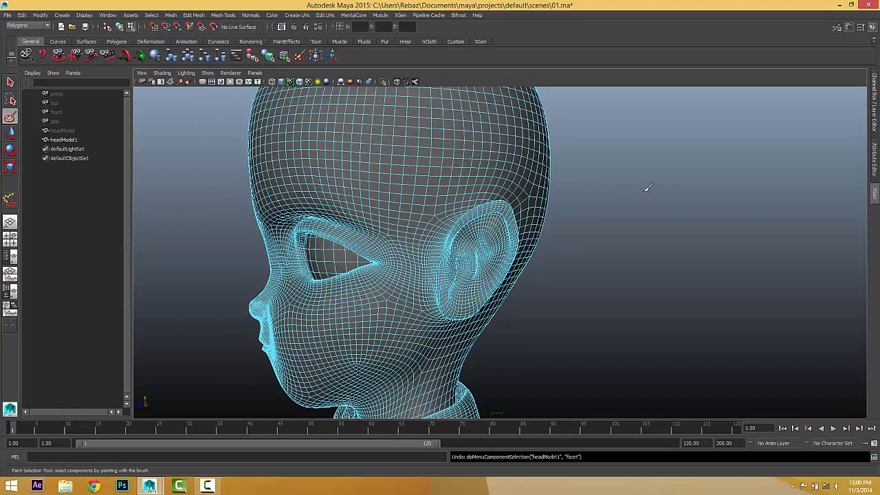
pyautogui.hotkey('ctrl', 'z')
pyautogui.hotkey('ctrl', 'z')
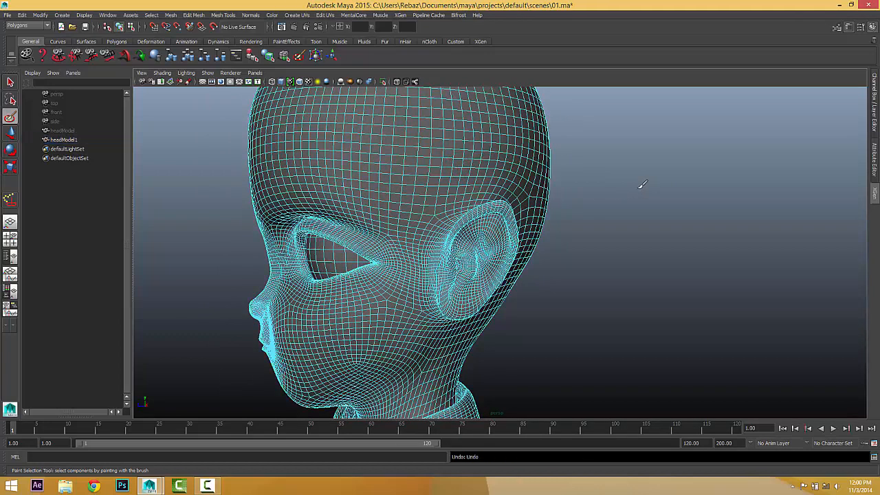
pyautogui.hotkey('ctrl', 'z')
pyautogui.hotkey('ctrl', 'z')
pyautogui.hotkey('ctrl', 'z')
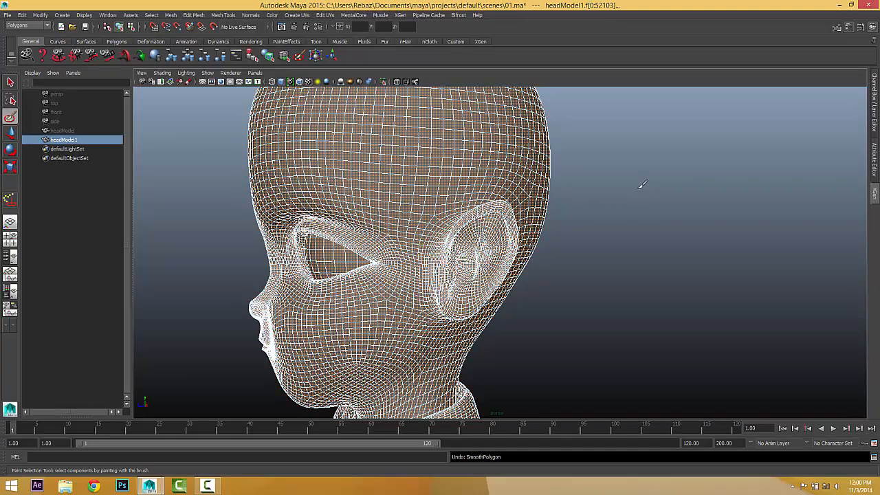
pyautogui.moveTo(639, 185)
pyautogui.keyDown('alt'); pyautogui.mouseDown()
pyautogui.moveTo(452, 210)
pyautogui.moveTo(456, 179)
pyautogui.moveTo(488, 177)
pyautogui.mouseUp(); pyautogui.keyUp('alt')
# Paint a strip of scalp faces above and behind the ear into the selection.
pyautogui.scroll(-3, 522, 190)
pyautogui.scroll(4, 550, 177)
pyautogui.keyDown('alt'); pyautogui.moveTo(579, 179); pyautogui.dragTo(542, 232); pyautogui.keyUp('alt')
pyautogui.scroll(4, 404, 164)
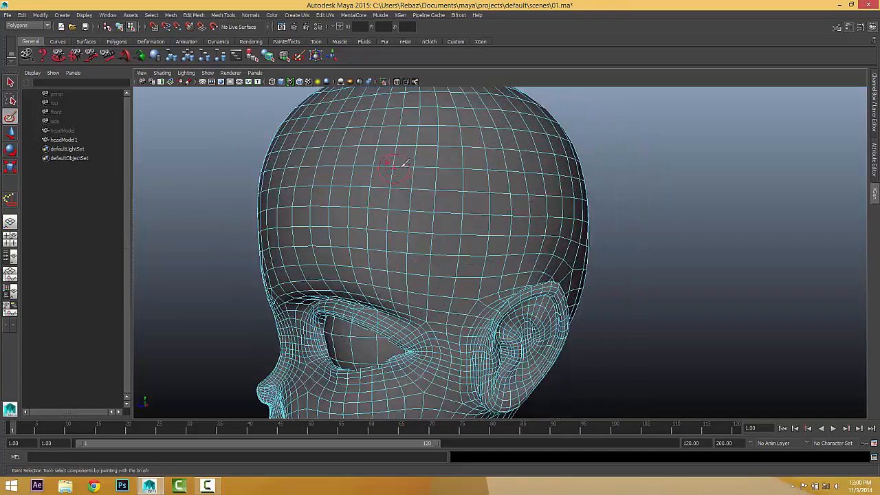
pyautogui.keyDown('alt'); pyautogui.moveTo(458, 192); pyautogui.dragTo(435, 176); pyautogui.keyUp('alt')
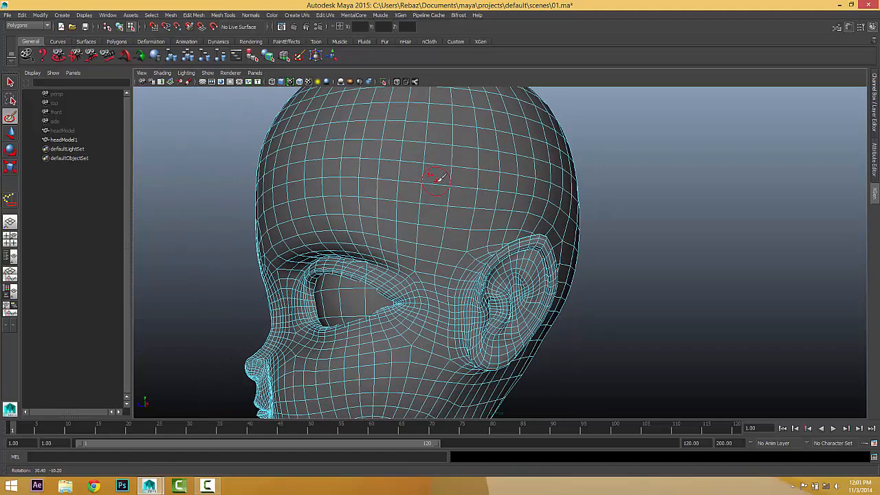
pyautogui.moveTo(451, 287)
pyautogui.mouseDown()
pyautogui.moveTo(463, 246)
pyautogui.moveTo(517, 208)
pyautogui.moveTo(474, 184)
pyautogui.moveTo(428, 206)
pyautogui.moveTo(440, 200)
pyautogui.mouseUp()
pyautogui.scroll(-3, 474, 184)
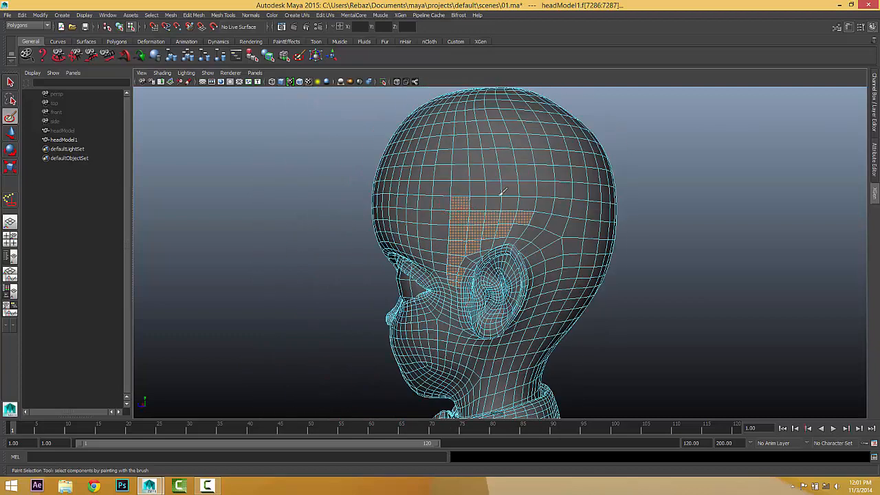
pyautogui.moveTo(509, 189)
pyautogui.mouseDown()
pyautogui.moveTo(459, 182)
pyautogui.moveTo(467, 107)
pyautogui.moveTo(508, 165)
pyautogui.moveTo(485, 112)
pyautogui.mouseUp()
pyautogui.moveTo(489, 152)
pyautogui.mouseDown()
pyautogui.moveTo(578, 232)
pyautogui.moveTo(557, 258)
pyautogui.moveTo(565, 275)
pyautogui.mouseUp()
pyautogui.keyDown('alt'); pyautogui.moveTo(570, 275); pyautogui.dragTo(512, 270); pyautogui.keyUp('alt')
pyautogui.keyDown('alt'); pyautogui.moveTo(540, 271); pyautogui.dragTo(563, 270, button='right'); pyautogui.keyUp('alt')
# Extend the painted selection up the back of the head, over the upper scalp to the temple.
pyautogui.keyDown('alt'); pyautogui.moveTo(593, 261); pyautogui.dragTo(558, 255); pyautogui.keyUp('alt')
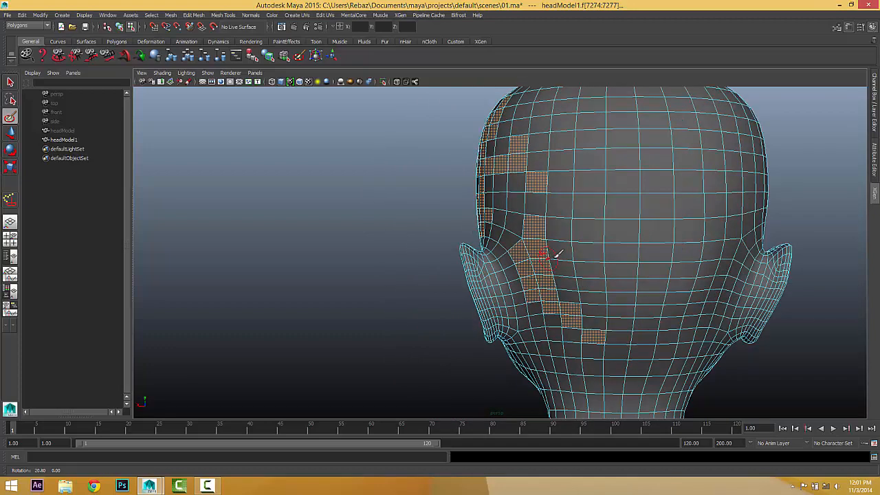
pyautogui.scroll(-3, 579, 265)
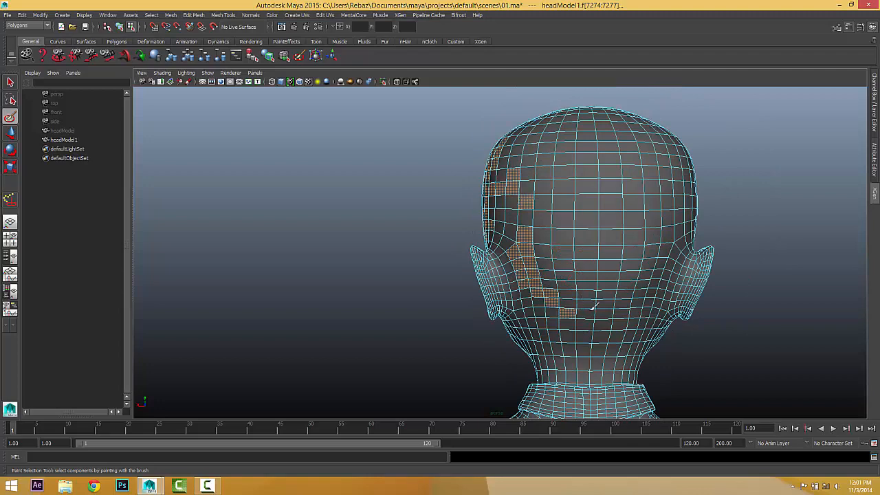
pyautogui.moveTo(594, 307)
pyautogui.mouseDown()
pyautogui.moveTo(584, 230)
pyautogui.moveTo(568, 299)
pyautogui.moveTo(573, 290)
pyautogui.mouseUp()
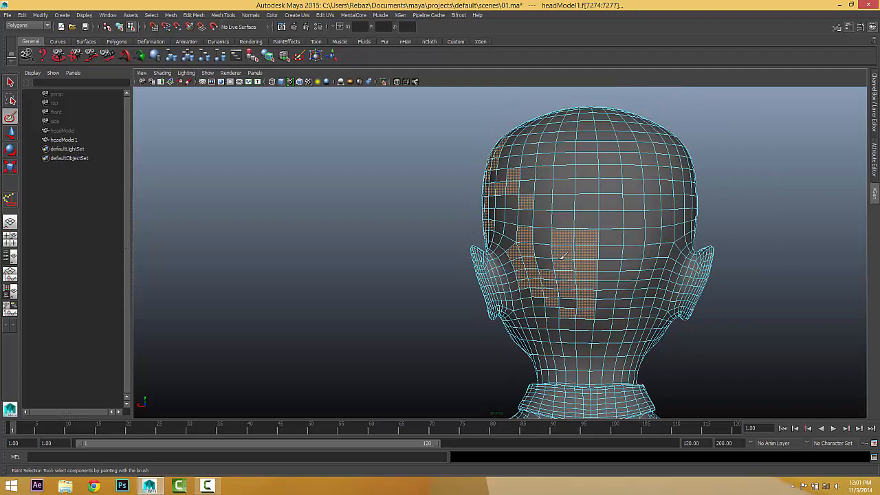
pyautogui.moveTo(544, 212)
pyautogui.mouseDown()
pyautogui.moveTo(558, 193)
pyautogui.moveTo(573, 222)
pyautogui.mouseUp()
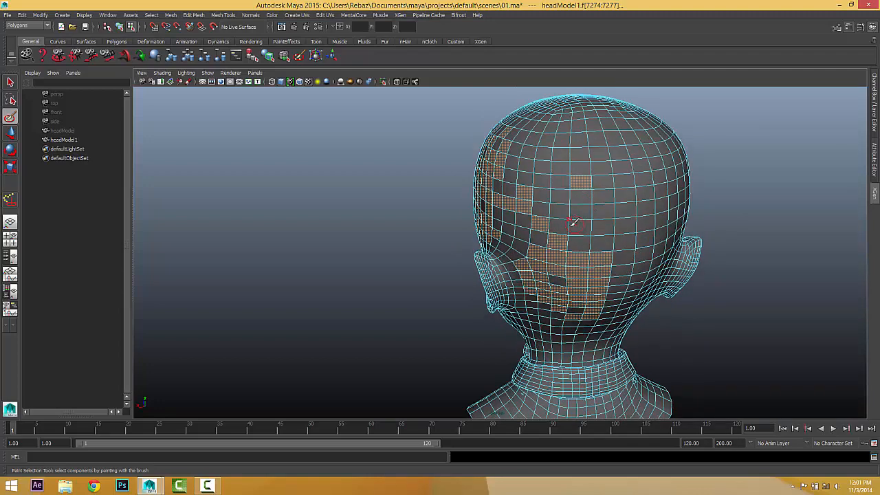
pyautogui.moveTo(495, 213)
pyautogui.keyDown('alt'); pyautogui.mouseDown()
pyautogui.moveTo(581, 206)
pyautogui.moveTo(559, 196)
pyautogui.moveTo(530, 200)
pyautogui.moveTo(524, 181)
pyautogui.moveTo(554, 163)
pyautogui.moveTo(570, 200)
pyautogui.moveTo(526, 203)
pyautogui.moveTo(550, 207)
pyautogui.mouseUp(); pyautogui.keyUp('alt')
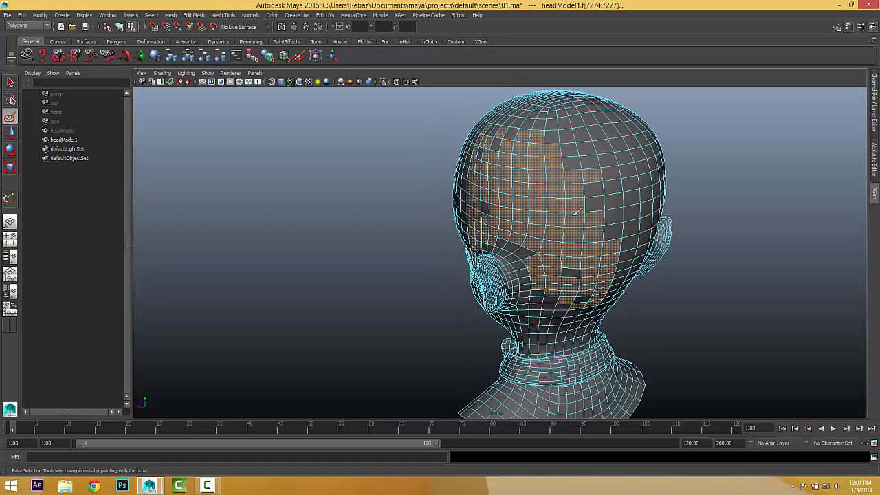
pyautogui.moveTo(566, 138)
pyautogui.keyDown('alt'); pyautogui.mouseDown()
pyautogui.moveTo(522, 234)
pyautogui.moveTo(583, 240)
pyautogui.moveTo(584, 207)
pyautogui.moveTo(610, 216)
pyautogui.moveTo(534, 199)
pyautogui.mouseUp(); pyautogui.keyUp('alt')
pyautogui.click(611, 216)
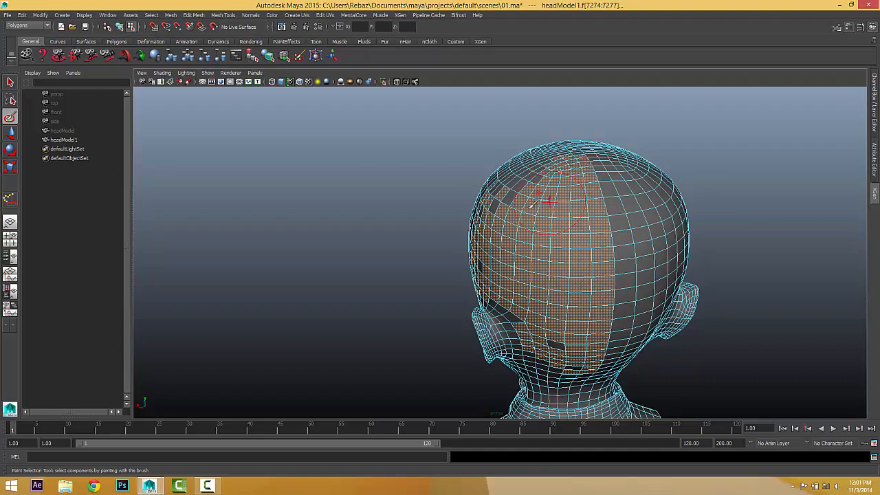
pyautogui.keyDown('alt'); pyautogui.moveTo(531, 205); pyautogui.dragTo(572, 198); pyautogui.keyUp('alt')
pyautogui.moveTo(543, 187)
pyautogui.mouseDown()
pyautogui.moveTo(521, 184)
pyautogui.moveTo(497, 198)
pyautogui.moveTo(513, 218)
pyautogui.moveTo(570, 195)
pyautogui.moveTo(545, 192)
pyautogui.mouseUp()
pyautogui.moveTo(471, 264)
pyautogui.mouseDown()
pyautogui.moveTo(479, 227)
pyautogui.moveTo(478, 240)
pyautogui.moveTo(497, 245)
pyautogui.mouseUp()
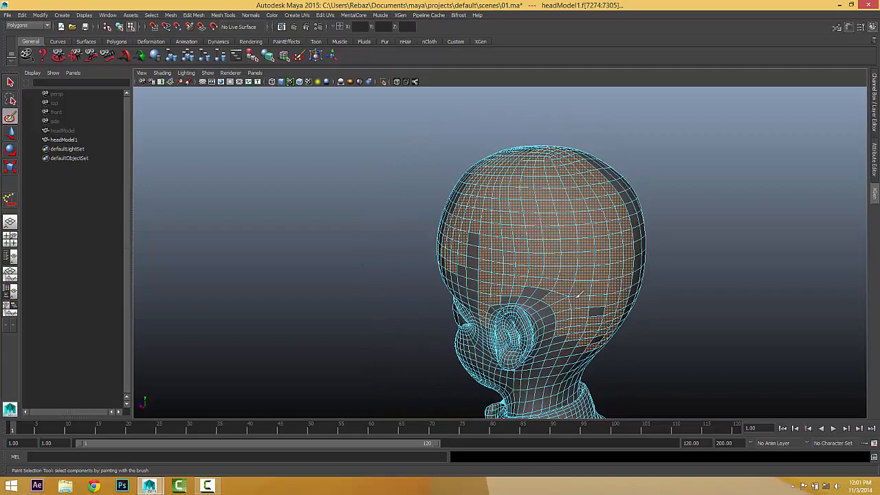
# Check the selection from rear, top and front angles and remove ragged edge faces.
pyautogui.moveTo(592, 321)
pyautogui.keyDown('alt'); pyautogui.mouseDown()
pyautogui.moveTo(576, 240)
pyautogui.moveTo(584, 280)
pyautogui.moveTo(559, 275)
pyautogui.moveTo(574, 277)
pyautogui.moveTo(566, 286)
pyautogui.moveTo(572, 260)
pyautogui.mouseUp(); pyautogui.keyUp('alt')
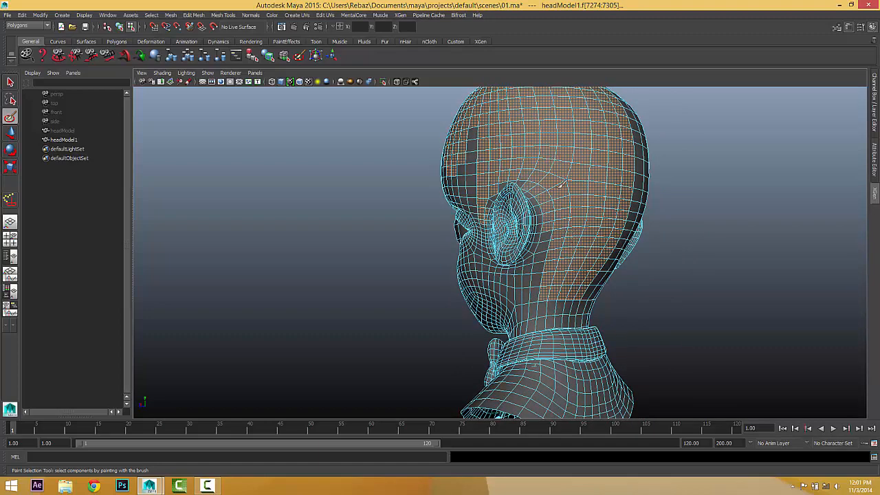
pyautogui.keyDown('alt'); pyautogui.moveTo(535, 165); pyautogui.dragTo(546, 216); pyautogui.keyUp('alt')
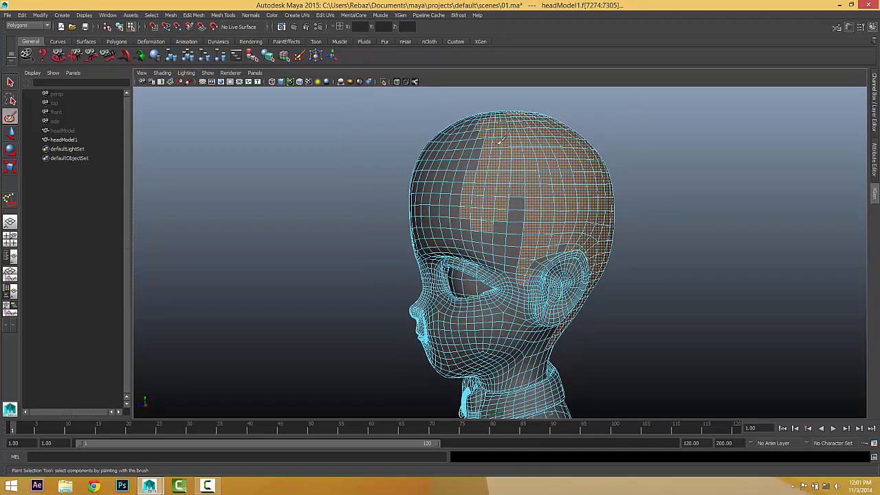
pyautogui.keyDown('alt'); pyautogui.moveTo(499, 141); pyautogui.dragTo(508, 194); pyautogui.keyUp('alt')
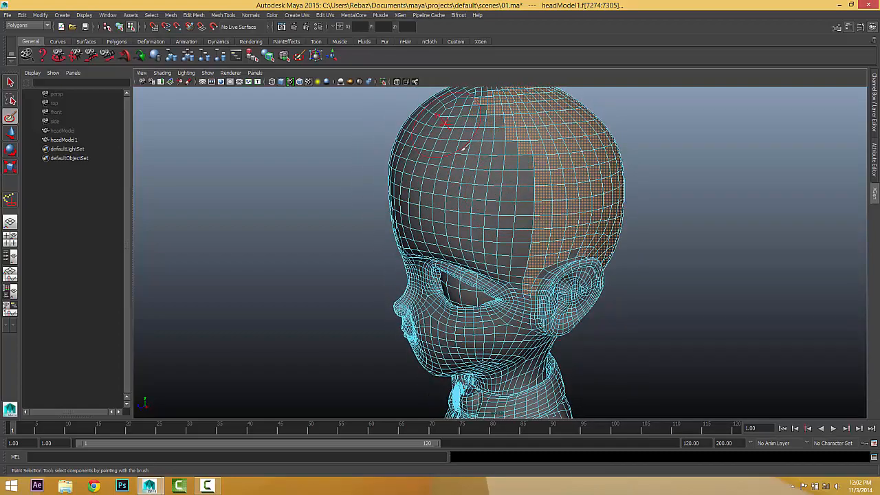
pyautogui.keyDown('alt'); pyautogui.moveTo(464, 146); pyautogui.dragTo(506, 190); pyautogui.keyUp('alt')
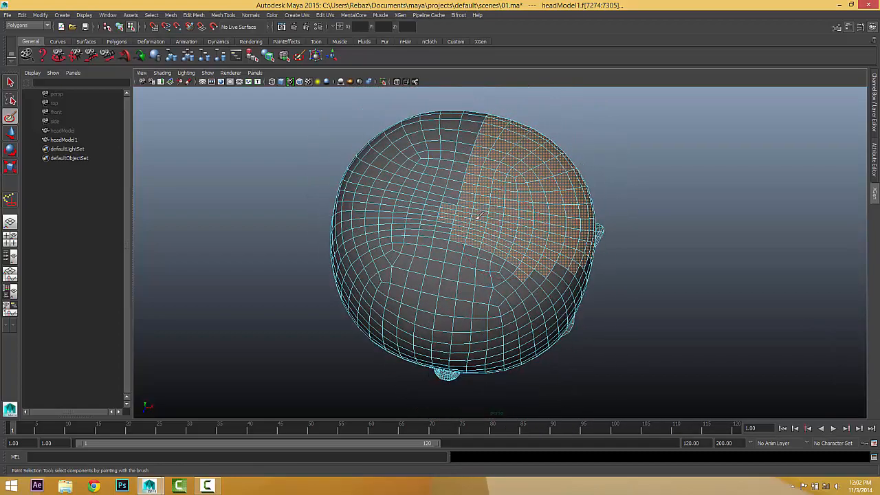
pyautogui.moveTo(525, 263)
pyautogui.keyDown('alt'); pyautogui.mouseDown()
pyautogui.moveTo(491, 223)
pyautogui.moveTo(526, 207)
pyautogui.moveTo(529, 232)
pyautogui.moveTo(573, 191)
pyautogui.moveTo(370, 228)
pyautogui.moveTo(526, 249)
pyautogui.moveTo(534, 212)
pyautogui.moveTo(543, 234)
pyautogui.moveTo(515, 255)
pyautogui.moveTo(575, 286)
pyautogui.moveTo(509, 229)
pyautogui.moveTo(557, 313)
pyautogui.moveTo(526, 235)
pyautogui.moveTo(535, 231)
pyautogui.mouseUp(); pyautogui.keyUp('alt')
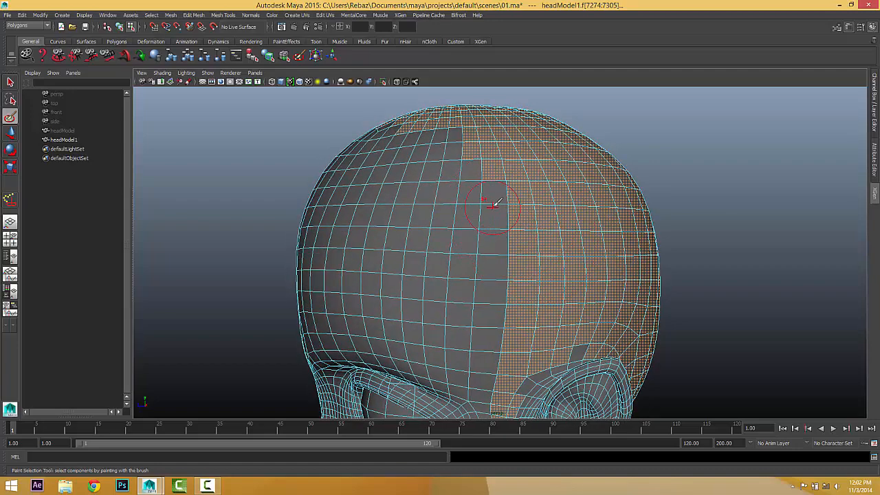
pyautogui.moveTo(515, 254)
pyautogui.keyDown('alt'); pyautogui.mouseDown()
pyautogui.moveTo(517, 237)
pyautogui.moveTo(520, 260)
pyautogui.moveTo(528, 253)
pyautogui.moveTo(524, 244)
pyautogui.mouseUp(); pyautogui.keyUp('alt')
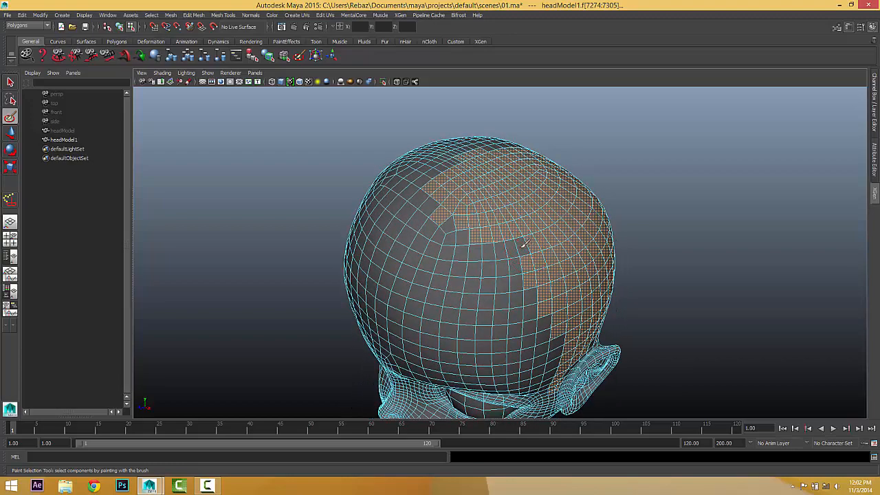
pyautogui.keyDown('alt'); pyautogui.moveTo(443, 217); pyautogui.dragTo(531, 224); pyautogui.keyUp('alt')
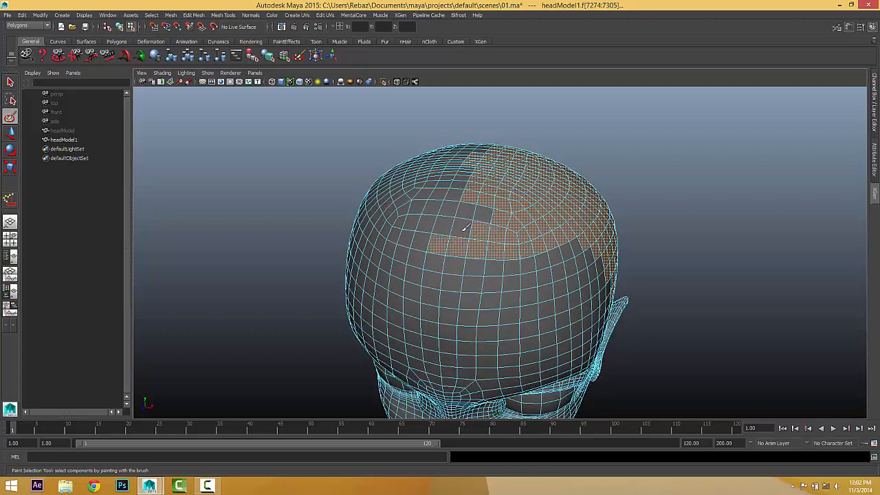
pyautogui.keyDown('alt'); pyautogui.moveTo(487, 214); pyautogui.dragTo(486, 269); pyautogui.keyUp('alt')
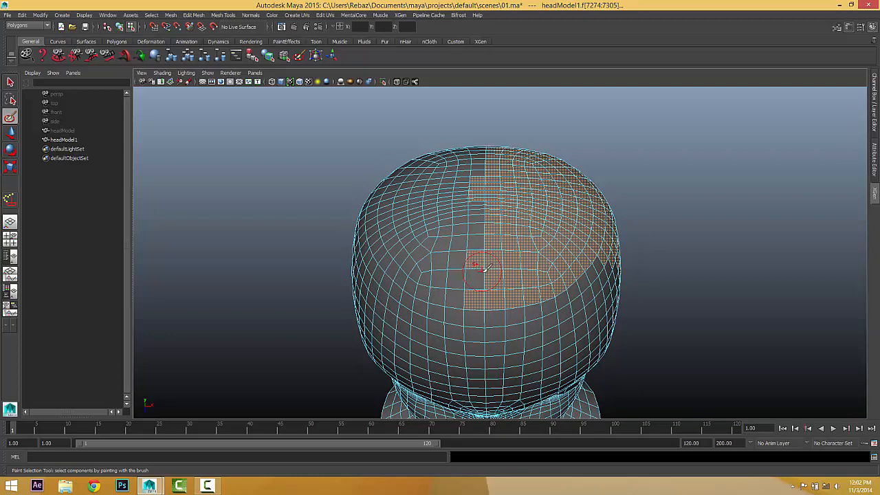
pyautogui.moveTo(488, 145)
pyautogui.keyDown('alt'); pyautogui.mouseDown()
pyautogui.moveTo(369, 171)
pyautogui.moveTo(484, 212)
pyautogui.mouseUp(); pyautogui.keyUp('alt')
pyautogui.keyDown('alt'); pyautogui.moveTo(548, 245); pyautogui.dragTo(543, 275); pyautogui.keyUp('alt')
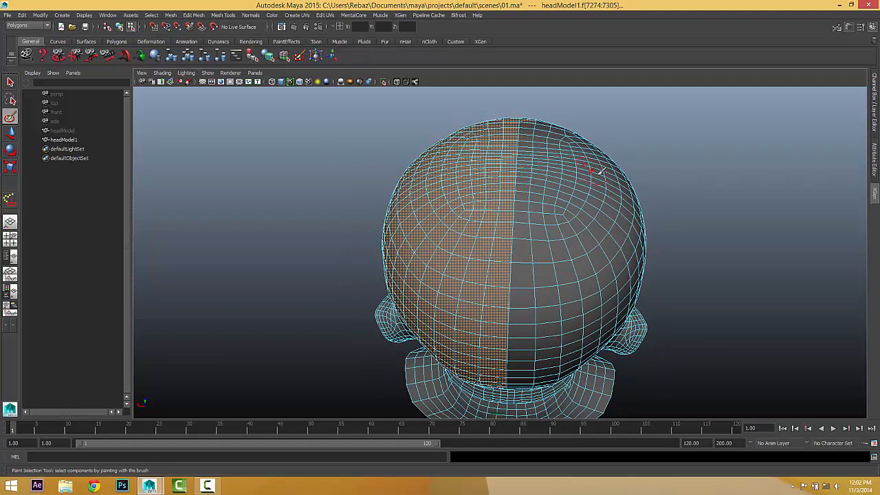
pyautogui.keyDown('alt'); pyautogui.moveTo(599, 171); pyautogui.dragTo(372, 156); pyautogui.keyUp('alt')
pyautogui.moveTo(483, 206)
pyautogui.keyDown('ctrl'); pyautogui.mouseDown()
pyautogui.moveTo(508, 237)
pyautogui.moveTo(384, 261)
pyautogui.moveTo(427, 197)
pyautogui.mouseUp(); pyautogui.keyUp('ctrl')
# Paint the scalp faces just above the ear into the selection.
pyautogui.scroll(5, 447, 205)
pyautogui.keyDown('alt'); pyautogui.moveTo(453, 234); pyautogui.dragTo(524, 263); pyautogui.keyUp('alt')
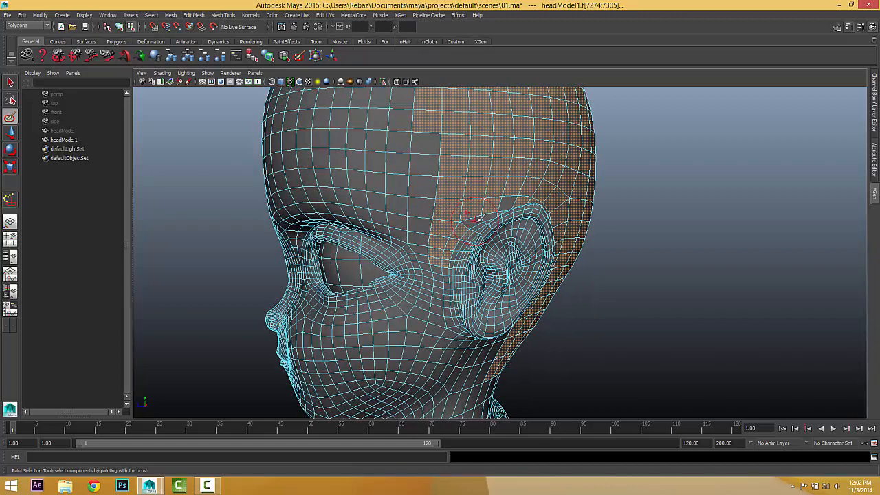
pyautogui.keyDown('alt'); pyautogui.moveTo(514, 226); pyautogui.dragTo(593, 238, button='right'); pyautogui.keyUp('alt')
pyautogui.keyDown('alt'); pyautogui.moveTo(593, 238); pyautogui.dragTo(628, 272); pyautogui.keyUp('alt')
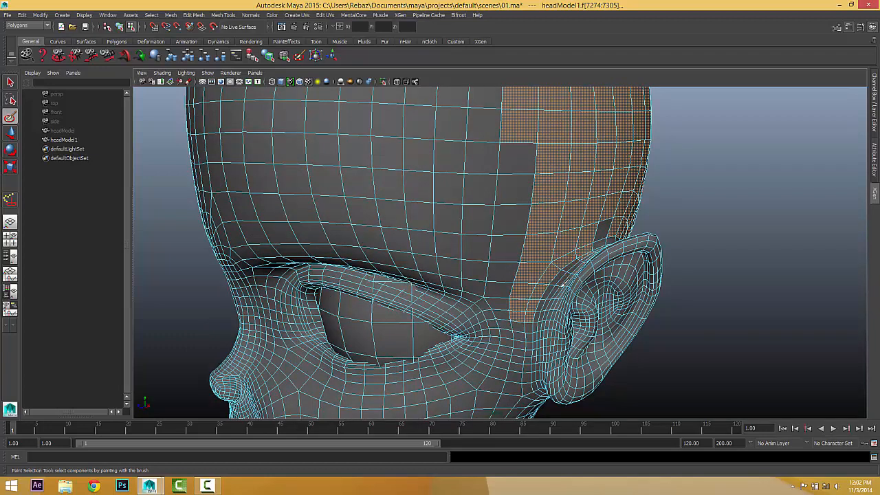
pyautogui.moveTo(603, 258)
pyautogui.keyDown('alt'); pyautogui.mouseDown()
pyautogui.moveTo(527, 294)
pyautogui.moveTo(478, 290)
pyautogui.moveTo(536, 301)
pyautogui.moveTo(375, 296)
pyautogui.mouseUp(); pyautogui.keyUp('alt')
pyautogui.click(513, 292)
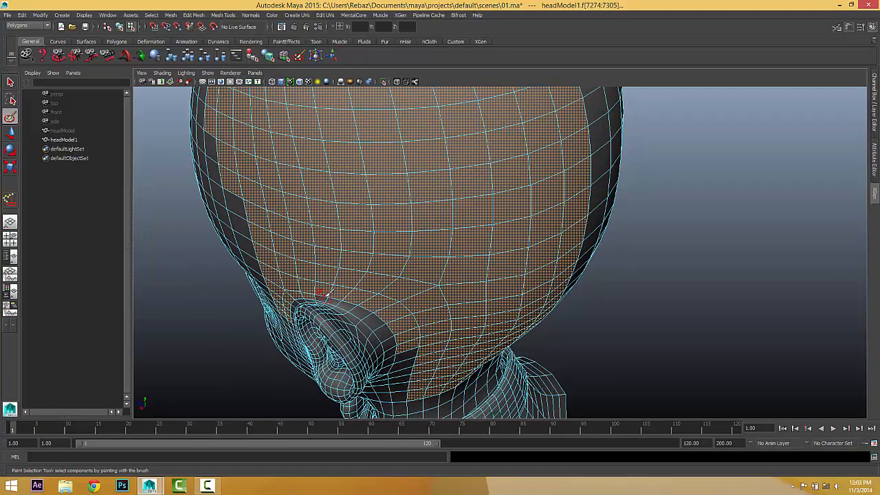
# Orbit and zoom out around the head to check the extended selection.
pyautogui.moveTo(321, 294)
pyautogui.keyDown('alt'); pyautogui.mouseDown()
pyautogui.moveTo(348, 277)
pyautogui.moveTo(416, 291)
pyautogui.moveTo(558, 286)
pyautogui.mouseUp(); pyautogui.keyUp('alt')
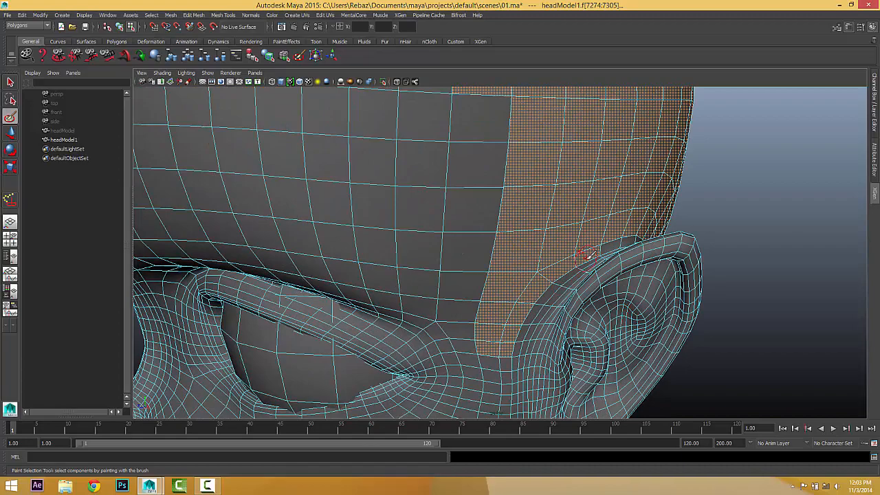
pyautogui.moveTo(559, 273)
pyautogui.keyDown('alt'); pyautogui.mouseDown()
pyautogui.moveTo(544, 141)
pyautogui.moveTo(575, 314)
pyautogui.moveTo(577, 265)
pyautogui.mouseUp(); pyautogui.keyUp('alt')
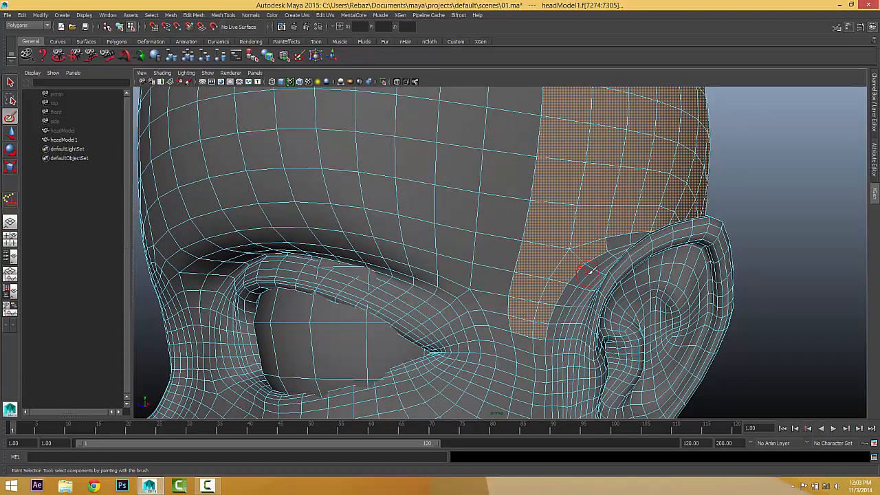
pyautogui.moveTo(588, 270)
pyautogui.keyDown('alt'); pyautogui.mouseDown()
pyautogui.moveTo(645, 266)
pyautogui.moveTo(591, 280)
pyautogui.mouseUp(); pyautogui.keyUp('alt')
pyautogui.scroll(-3, 649, 273)
pyautogui.scroll(-3, 594, 282)
pyautogui.keyDown('alt'); pyautogui.moveTo(606, 287); pyautogui.dragTo(669, 329, button='middle'); pyautogui.keyUp('alt')
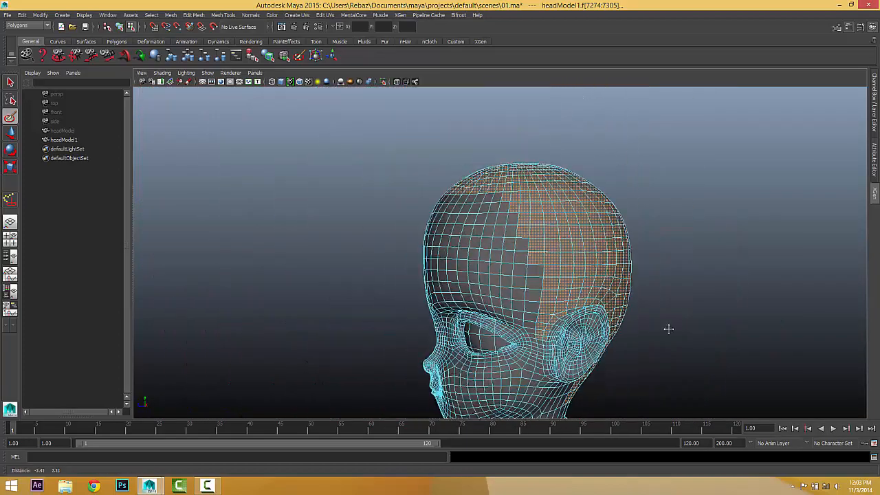
pyautogui.moveTo(668, 330)
pyautogui.keyDown('alt'); pyautogui.mouseDown()
pyautogui.moveTo(677, 334)
pyautogui.moveTo(662, 338)
pyautogui.moveTo(621, 317)
pyautogui.moveTo(475, 318)
pyautogui.moveTo(502, 261)
pyautogui.moveTo(489, 174)
pyautogui.mouseUp(); pyautogui.keyUp('alt')
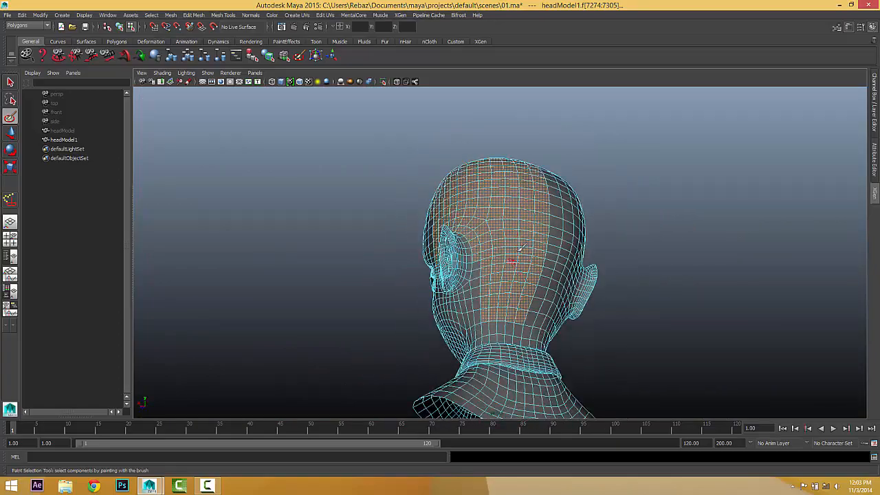
pyautogui.keyDown('alt'); pyautogui.moveTo(521, 248); pyautogui.dragTo(540, 229); pyautogui.keyUp('alt')
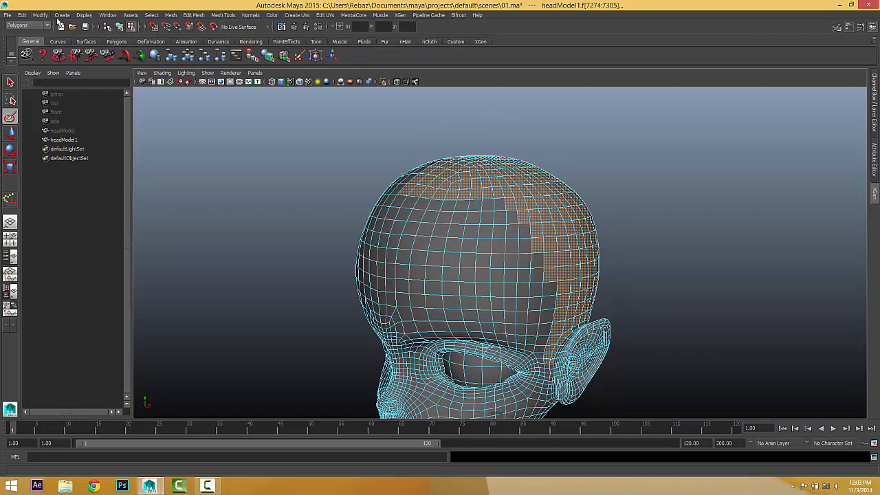
# Invert the scalp selection with Edit > Invert Selection and delete all other head faces.
pyautogui.click(151, 15)
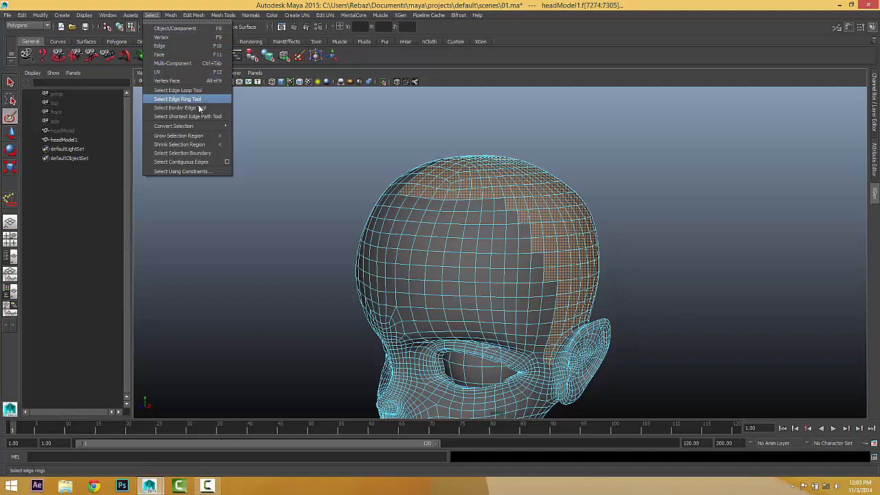
pyautogui.moveTo(199, 128)
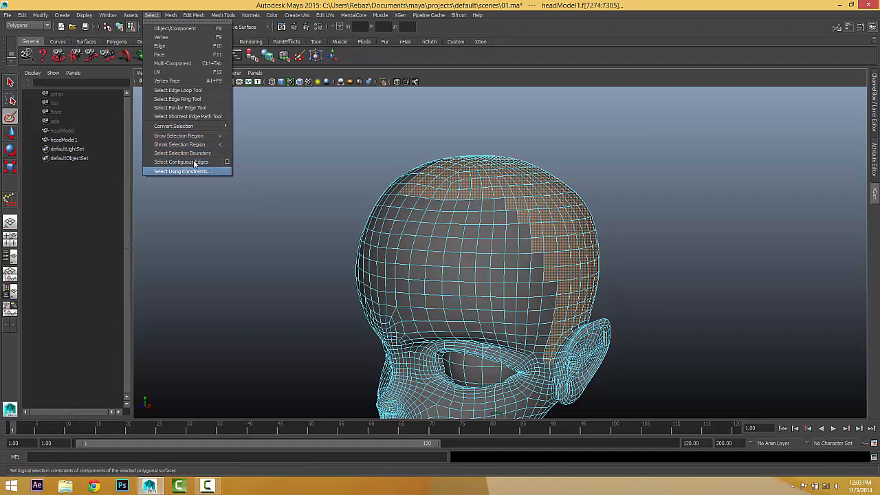
pyautogui.click(22, 14)
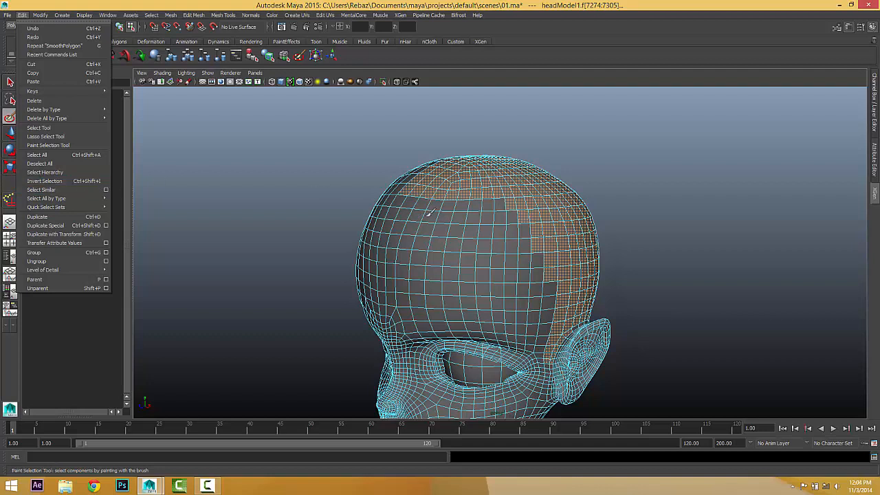
pyautogui.click(57, 181)
pyautogui.moveTo(241, 199)
pyautogui.keyDown('alt'); pyautogui.mouseDown()
pyautogui.moveTo(387, 204)
pyautogui.moveTo(227, 210)
pyautogui.moveTo(348, 207)
pyautogui.moveTo(301, 171)
pyautogui.moveTo(238, 186)
pyautogui.moveTo(363, 231)
pyautogui.moveTo(459, 235)
pyautogui.mouseUp(); pyautogui.keyUp('alt')
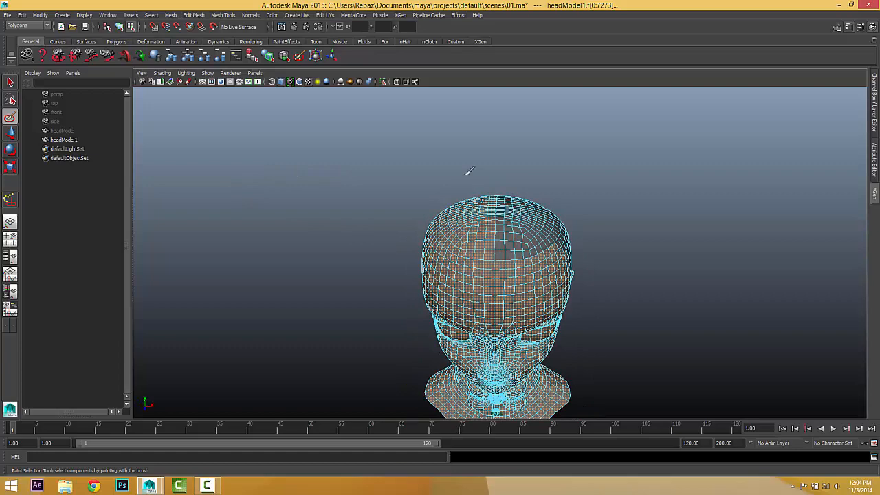
pyautogui.press('Delete')
pyautogui.keyDown('alt'); pyautogui.moveTo(443, 204); pyautogui.dragTo(358, 208); pyautogui.keyUp('alt')
pyautogui.keyDown('alt'); pyautogui.moveTo(403, 208); pyautogui.dragTo(555, 232, button='right'); pyautogui.keyUp('alt')
pyautogui.keyDown('alt'); pyautogui.moveTo(556, 232); pyautogui.dragTo(510, 230); pyautogui.keyUp('alt')
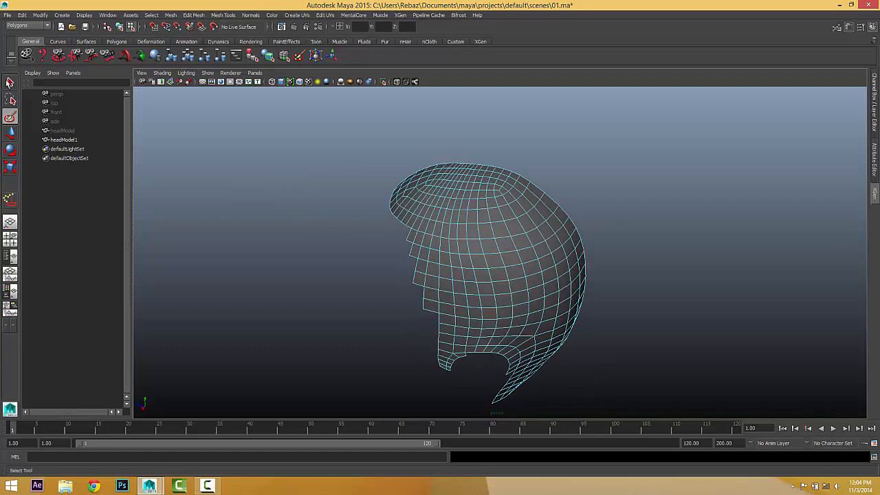
# Switch to object mode and select the scalp shell headModel1.
pyautogui.click(10, 82)
pyautogui.moveTo(313, 183)
pyautogui.keyDown('alt'); pyautogui.mouseDown()
pyautogui.moveTo(403, 186)
pyautogui.moveTo(442, 180)
pyautogui.moveTo(436, 172)
pyautogui.moveTo(557, 222)
pyautogui.moveTo(424, 214)
pyautogui.moveTo(603, 224)
pyautogui.moveTo(656, 240)
pyautogui.moveTo(507, 252)
pyautogui.mouseUp(); pyautogui.keyUp('alt')
pyautogui.keyDown('alt'); pyautogui.moveTo(454, 285); pyautogui.dragTo(576, 298); pyautogui.keyUp('alt')
pyautogui.rightClick(530, 238)
pyautogui.click(569, 223)
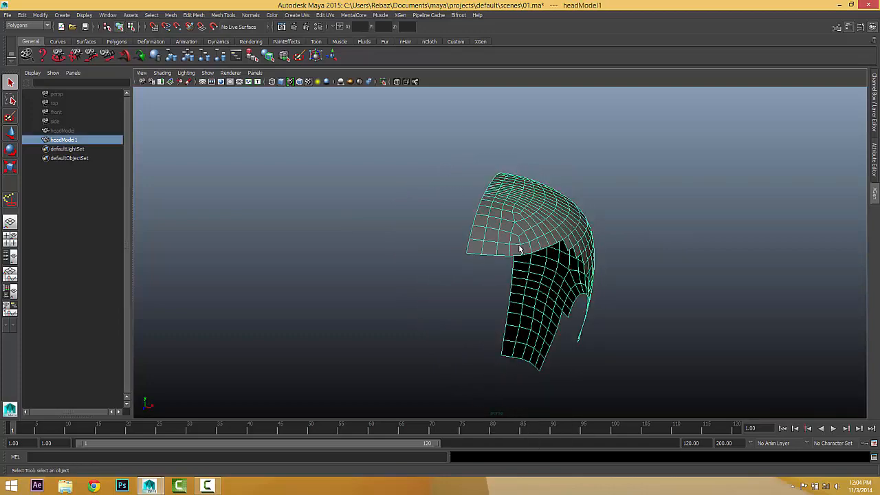
pyautogui.keyDown('alt'); pyautogui.moveTo(570, 223); pyautogui.dragTo(495, 291); pyautogui.keyUp('alt')
# Snap the scalp shell's pivot onto its open centre edge using Insert pivot editing.
pyautogui.press('w')
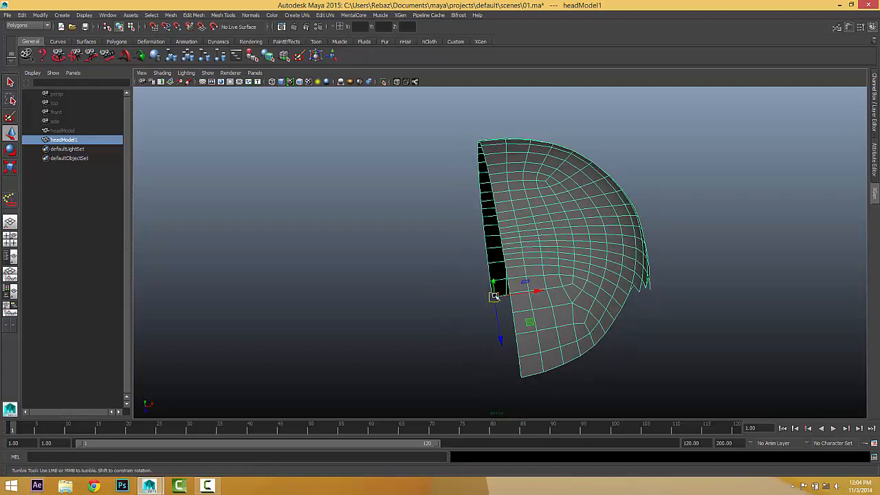
pyautogui.press('Insert')
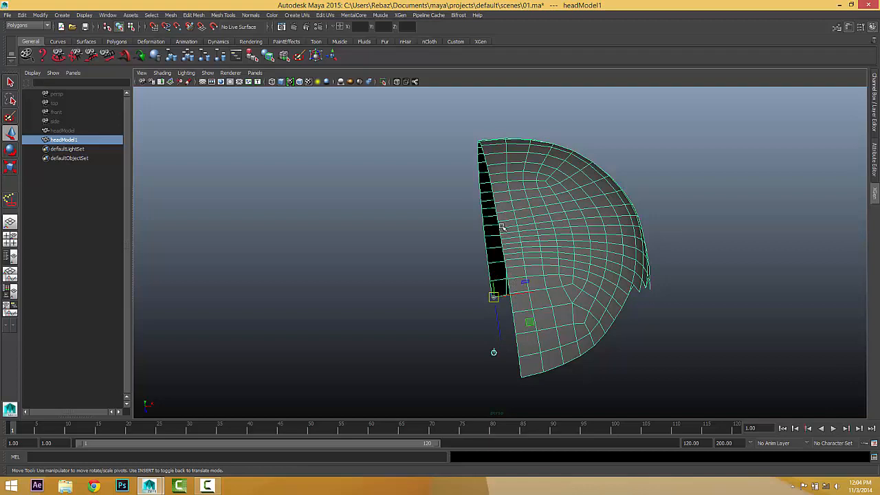
pyautogui.moveTo(500, 223); pyautogui.dragTo(486, 224, button='middle')
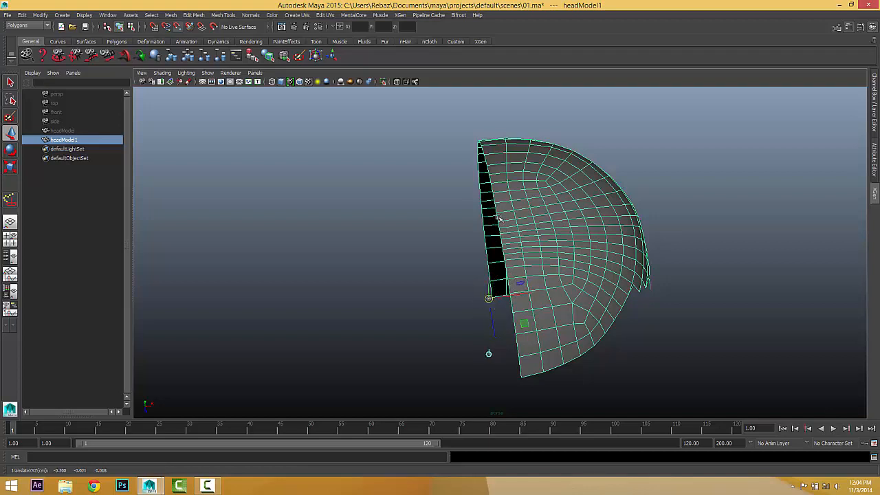
pyautogui.moveTo(499, 218); pyautogui.dragTo(503, 216, button='middle')
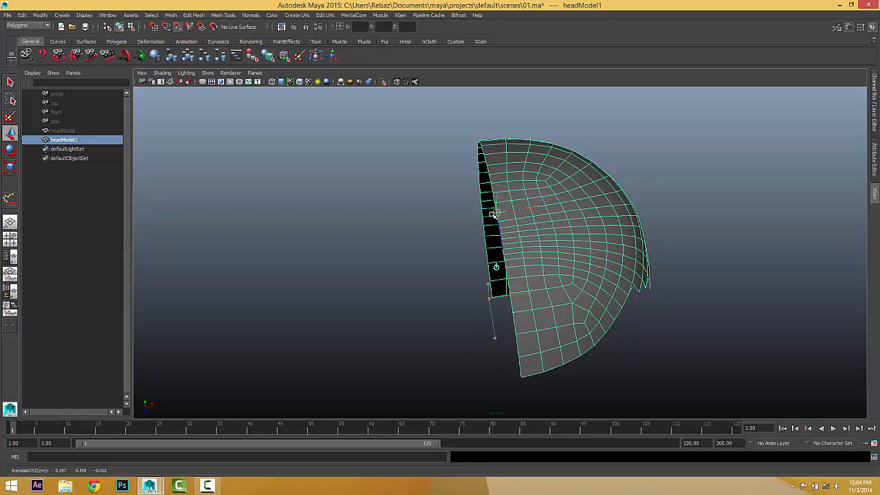
pyautogui.press('Insert')
pyautogui.keyDown('alt'); pyautogui.moveTo(508, 249); pyautogui.dragTo(487, 227); pyautogui.keyUp('alt')
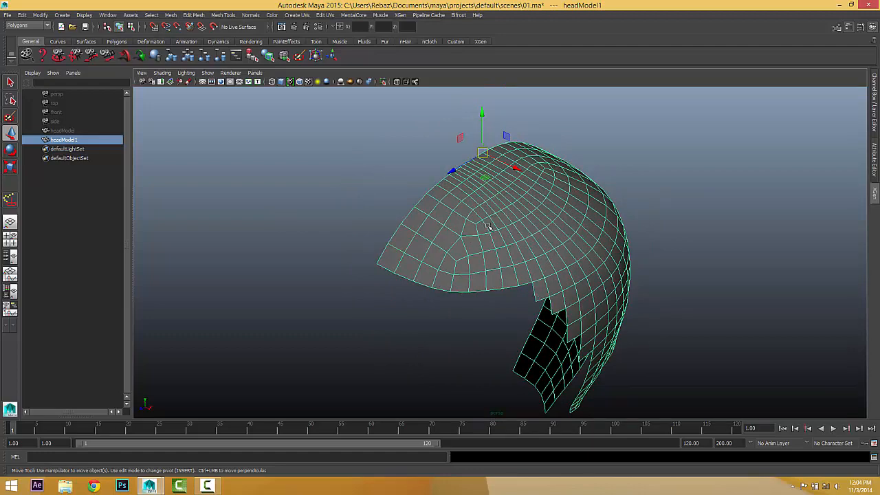
pyautogui.keyDown('shift'); pyautogui.click(488, 226); pyautogui.keyUp('shift')
pyautogui.click(487, 203)
# Duplicate the half-scalp shell and set the copy's Scale X to -1 to mirror it.
pyautogui.hotkey('ctrl', 'd')
pyautogui.keyDown('alt'); pyautogui.moveTo(488, 206); pyautogui.dragTo(448, 220); pyautogui.keyUp('alt')
pyautogui.keyDown('alt'); pyautogui.moveTo(447, 220); pyautogui.dragTo(419, 220, button='middle'); pyautogui.keyUp('alt')
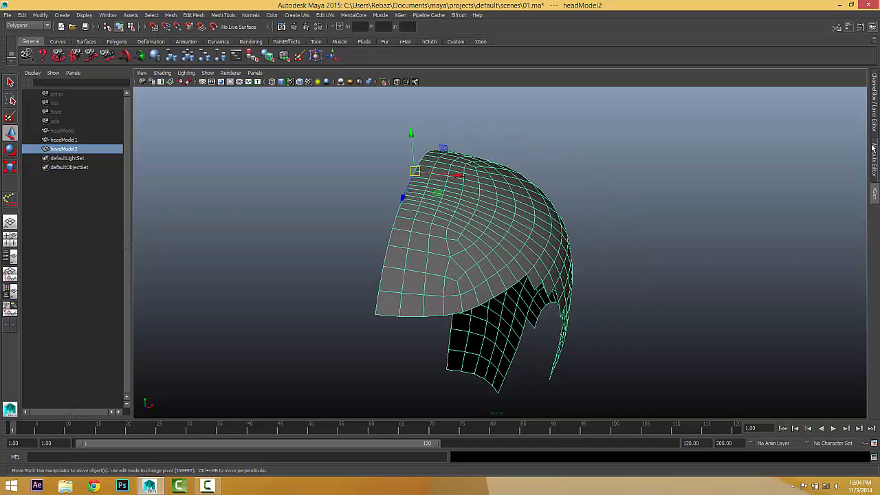
pyautogui.click(873, 147)
pyautogui.click(877, 127)
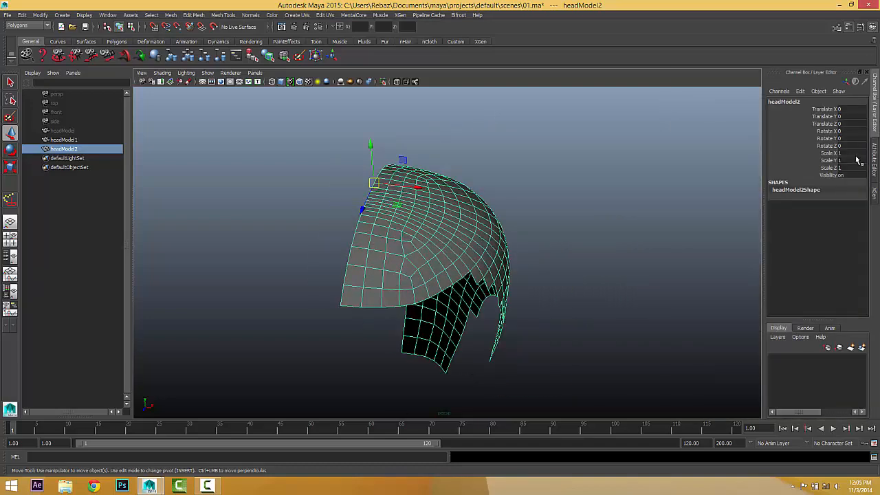
pyautogui.keyDown('alt'); pyautogui.moveTo(385, 168); pyautogui.dragTo(330, 174); pyautogui.keyUp('alt')
pyautogui.keyDown('alt'); pyautogui.moveTo(330, 174); pyautogui.dragTo(430, 165, button='right'); pyautogui.keyUp('alt')
pyautogui.keyDown('alt'); pyautogui.moveTo(433, 161); pyautogui.dragTo(457, 193, button='middle'); pyautogui.keyUp('alt')
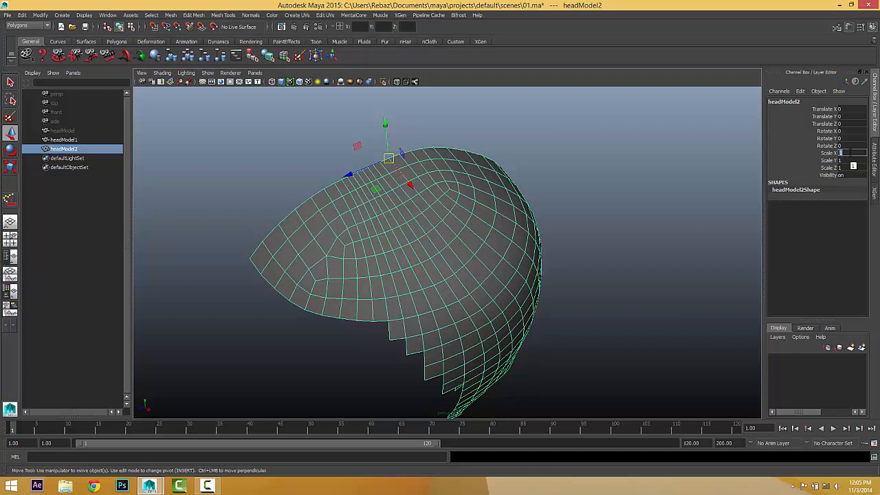
pyautogui.press('Return')
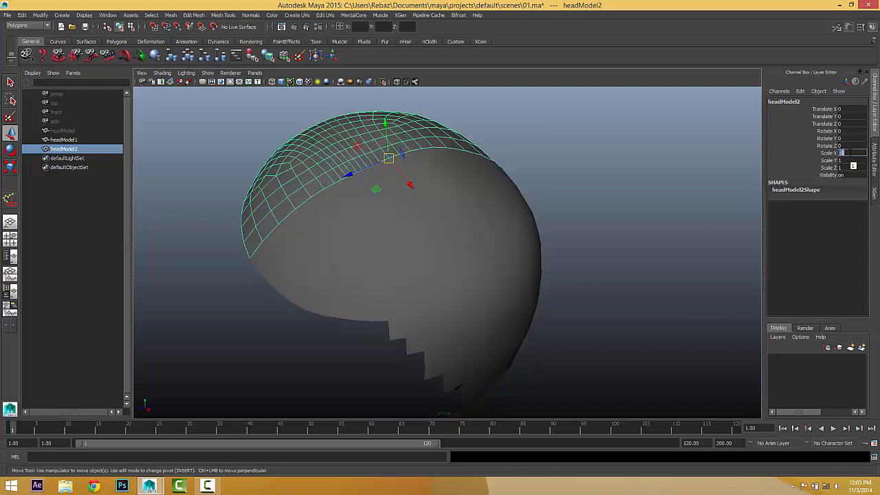
# Select both scalp halves together and orbit around them.
pyautogui.click(667, 218)
pyautogui.keyDown('alt'); pyautogui.moveTo(668, 218); pyautogui.dragTo(610, 227); pyautogui.keyUp('alt')
pyautogui.moveTo(330, 198); pyautogui.dragTo(528, 313)
pyautogui.keyDown('alt'); pyautogui.moveTo(528, 313); pyautogui.dragTo(502, 288); pyautogui.keyUp('alt')
pyautogui.scroll(2, 395, 217)
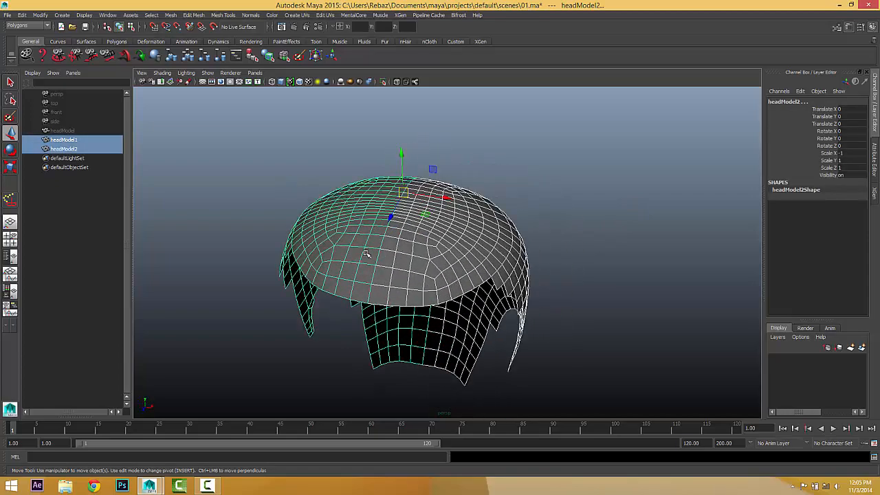
pyautogui.keyDown('alt'); pyautogui.moveTo(366, 254); pyautogui.dragTo(374, 178); pyautogui.keyUp('alt')
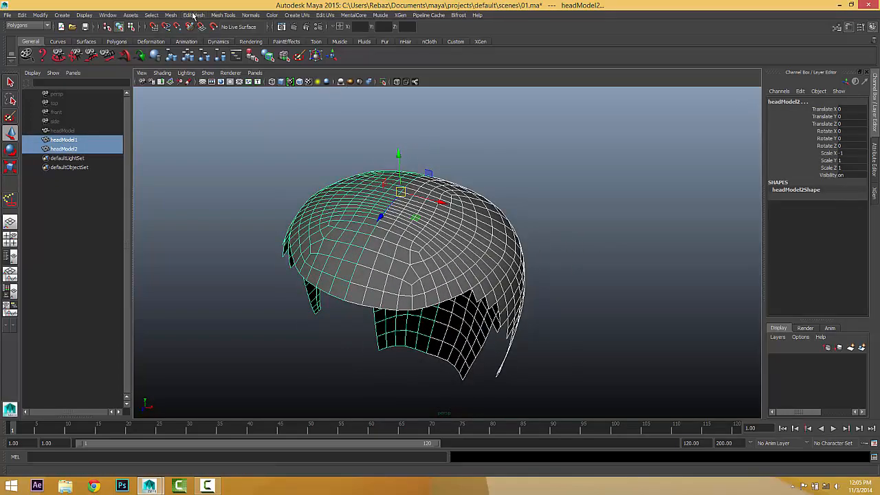
# Combine the two scalp halves into one mesh and switch to vertex editing.
pyautogui.click(170, 15)
pyautogui.click(180, 39)
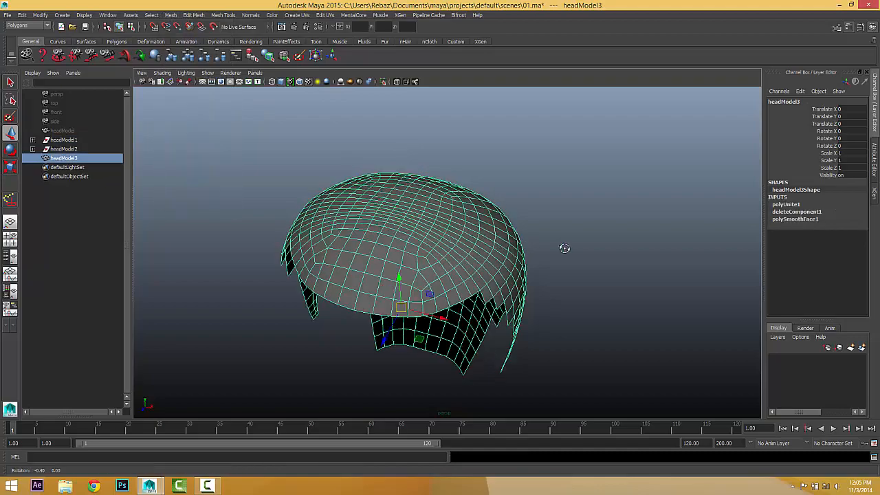
pyautogui.keyDown('alt'); pyautogui.moveTo(564, 248); pyautogui.dragTo(436, 221); pyautogui.keyUp('alt')
pyautogui.moveTo(436, 212); pyautogui.dragTo(397, 213, button='right')
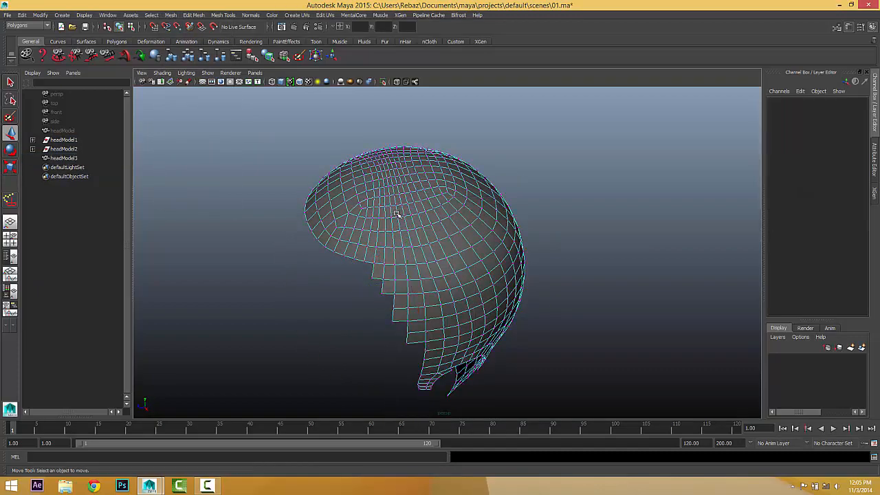
pyautogui.keyDown('alt'); pyautogui.moveTo(396, 214); pyautogui.dragTo(419, 208); pyautogui.keyUp('alt')
# Select all of the combined mesh's vertices after a test move and undo.
pyautogui.moveTo(376, 153); pyautogui.dragTo(548, 383)
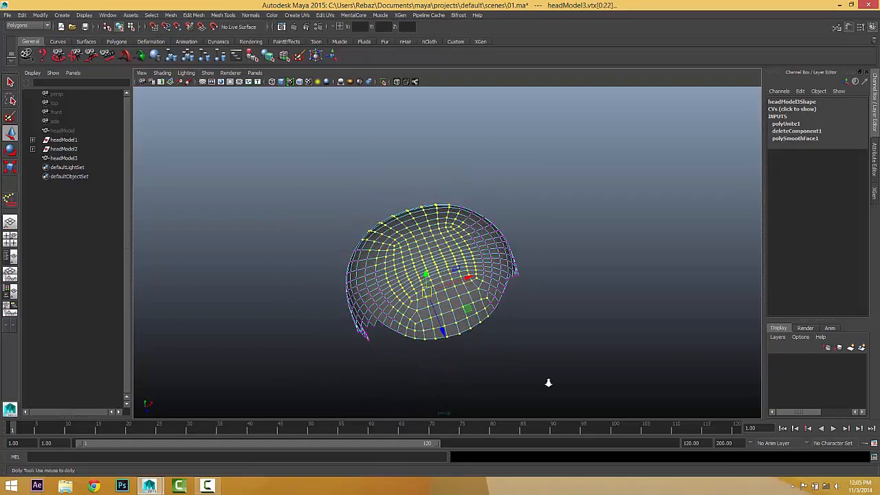
pyautogui.keyDown('alt'); pyautogui.moveTo(548, 383); pyautogui.dragTo(612, 392, button='right'); pyautogui.keyUp('alt')
pyautogui.keyDown('alt'); pyautogui.moveTo(612, 392); pyautogui.dragTo(542, 368); pyautogui.keyUp('alt')
pyautogui.keyDown('alt'); pyautogui.moveTo(543, 367); pyautogui.dragTo(623, 344, button='middle'); pyautogui.keyUp('alt')
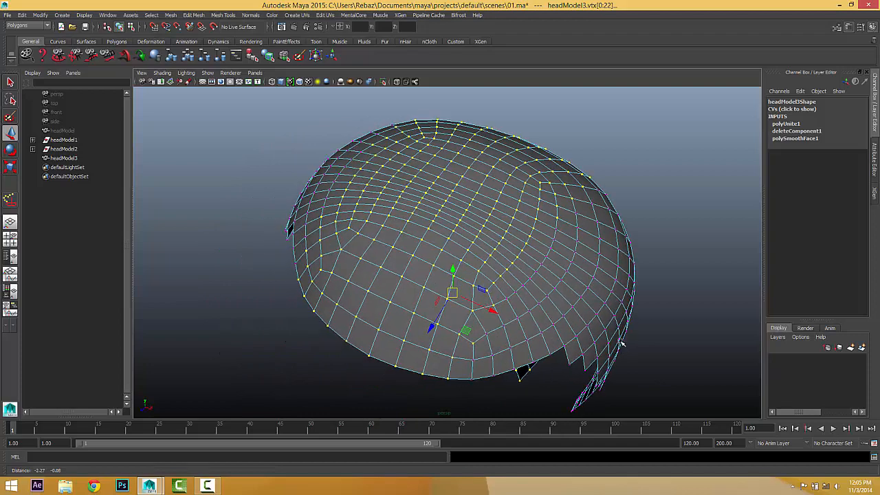
pyautogui.click(412, 256)
pyautogui.moveTo(413, 256); pyautogui.dragTo(454, 251)
pyautogui.hotkey('ctrl', 'z')
pyautogui.moveTo(310, 116); pyautogui.dragTo(605, 421)
pyautogui.keyDown('alt'); pyautogui.moveTo(510, 343); pyautogui.dragTo(469, 241); pyautogui.keyUp('alt')
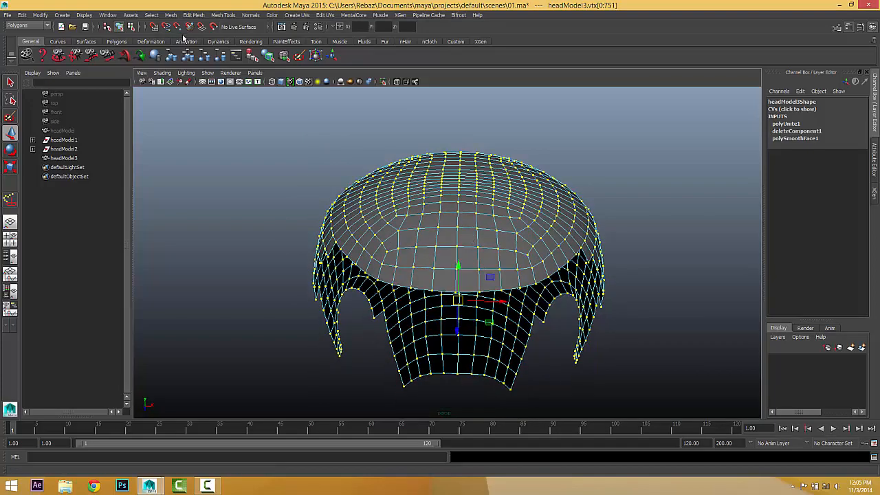
# Merge the selected vertices with Merge Components, reducing 751 vertices to 710.
pyautogui.click(195, 15)
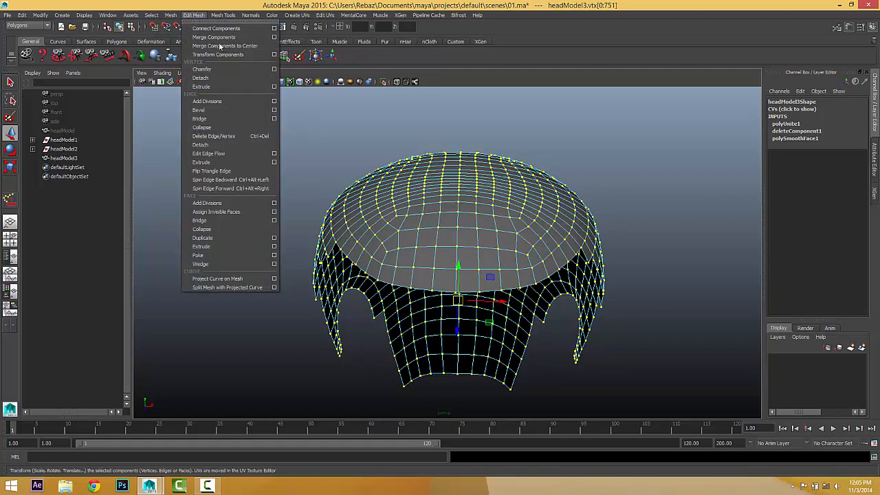
pyautogui.click(274, 38)
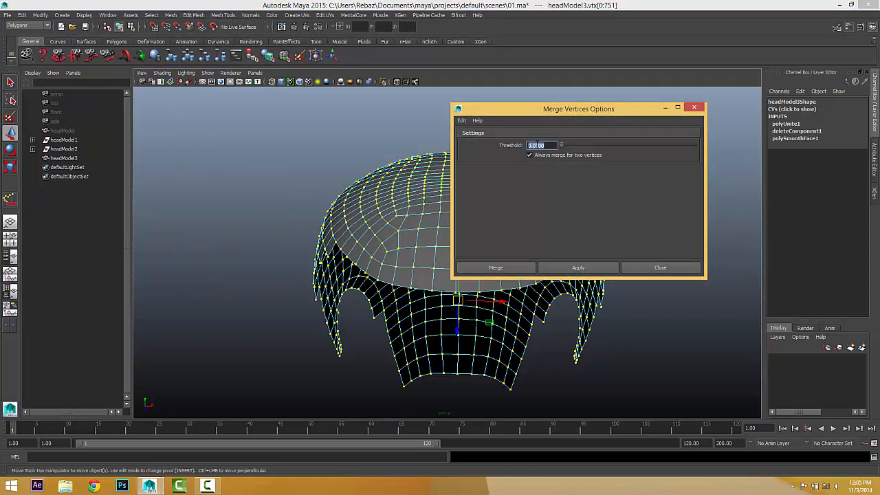
pyautogui.click(492, 268)
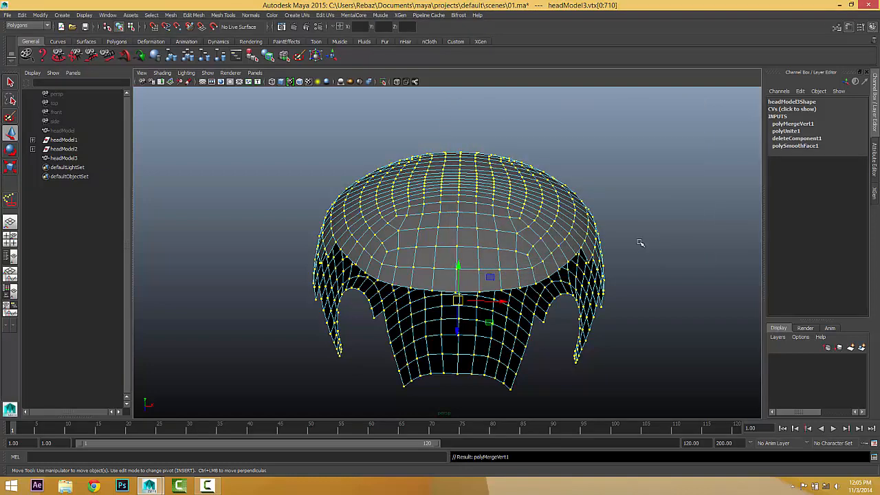
pyautogui.click(632, 212)
pyautogui.keyDown('alt'); pyautogui.moveTo(632, 212); pyautogui.dragTo(470, 260); pyautogui.keyUp('alt')
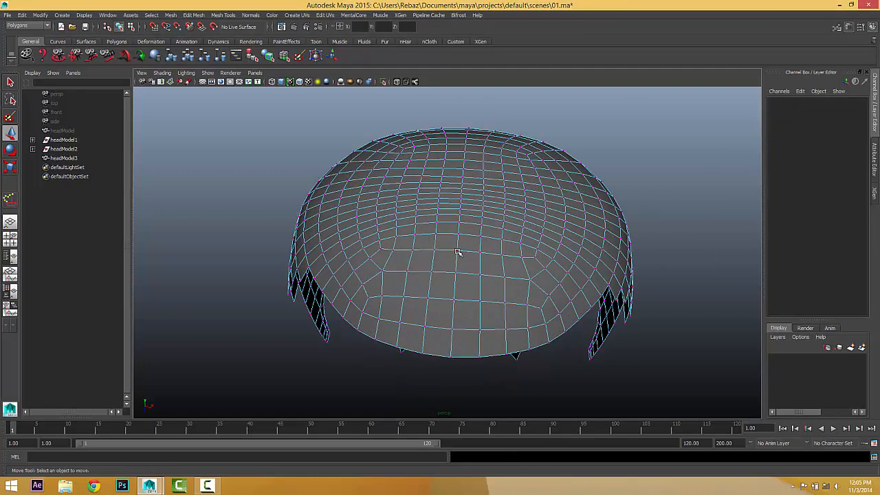
pyautogui.click(457, 251)
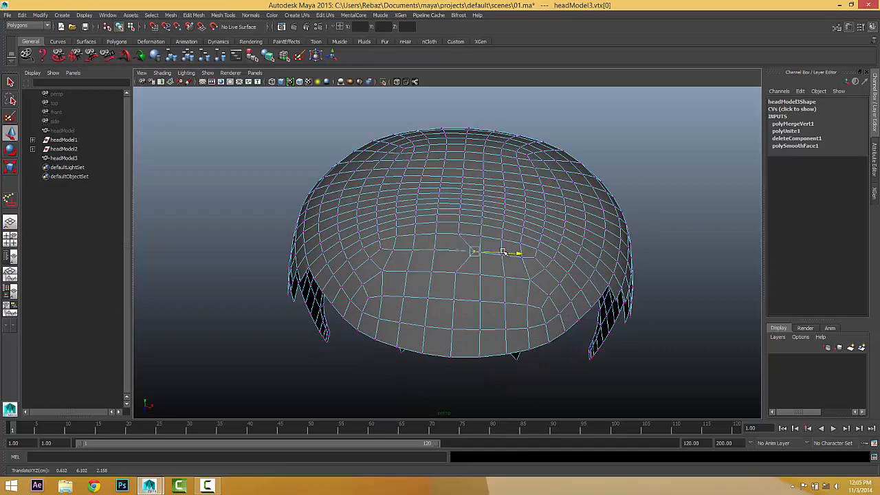
pyautogui.scroll(-3, 639, 225)
# Select headModel3 in Object Mode and apply Normals > Soften Edge.
pyautogui.click(640, 225)
pyautogui.keyDown('alt'); pyautogui.moveTo(640, 225); pyautogui.dragTo(579, 245); pyautogui.keyUp('alt')
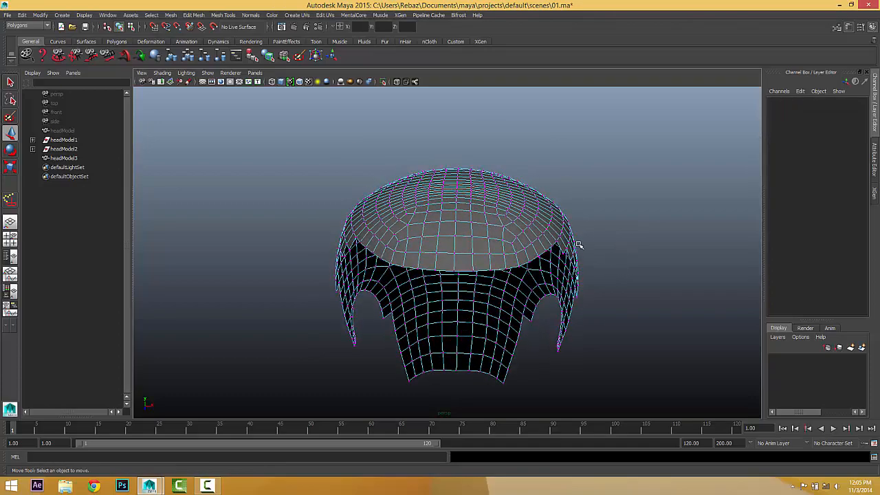
pyautogui.moveTo(473, 245); pyautogui.dragTo(509, 237, button='right')
pyautogui.click(480, 237)
pyautogui.keyDown('alt'); pyautogui.moveTo(480, 236); pyautogui.dragTo(281, 142); pyautogui.keyUp('alt')
pyautogui.click(250, 15)
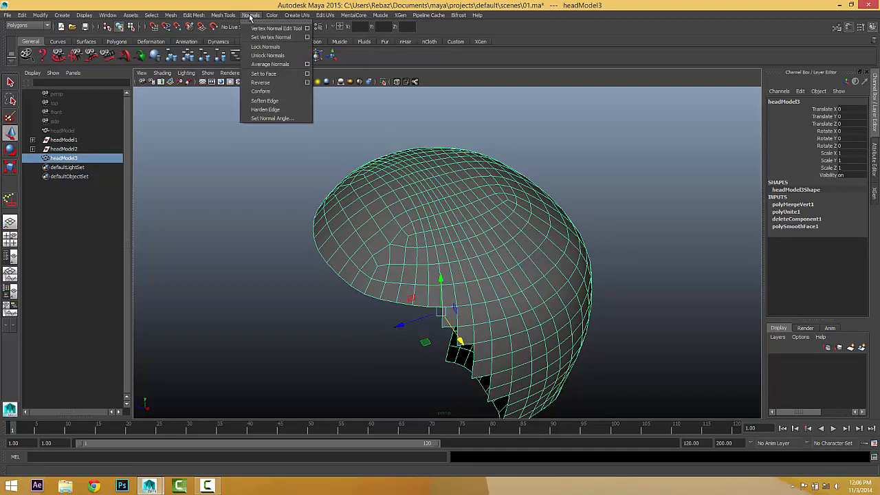
pyautogui.click(272, 102)
# Orbit around the softened scalp cap to check its smooth shading.
pyautogui.click(647, 184)
pyautogui.keyDown('alt'); pyautogui.moveTo(648, 184); pyautogui.dragTo(521, 228); pyautogui.keyUp('alt')
pyautogui.click(509, 213)
pyautogui.click(583, 272)
pyautogui.moveTo(409, 160); pyautogui.dragTo(379, 136)
pyautogui.keyDown('alt'); pyautogui.moveTo(484, 224); pyautogui.dragTo(519, 249); pyautogui.keyUp('alt')
pyautogui.keyDown('alt'); pyautogui.moveTo(519, 248); pyautogui.dragTo(574, 246, button='right'); pyautogui.keyUp('alt')
pyautogui.keyDown('alt'); pyautogui.moveTo(574, 246); pyautogui.dragTo(485, 251); pyautogui.keyUp('alt')
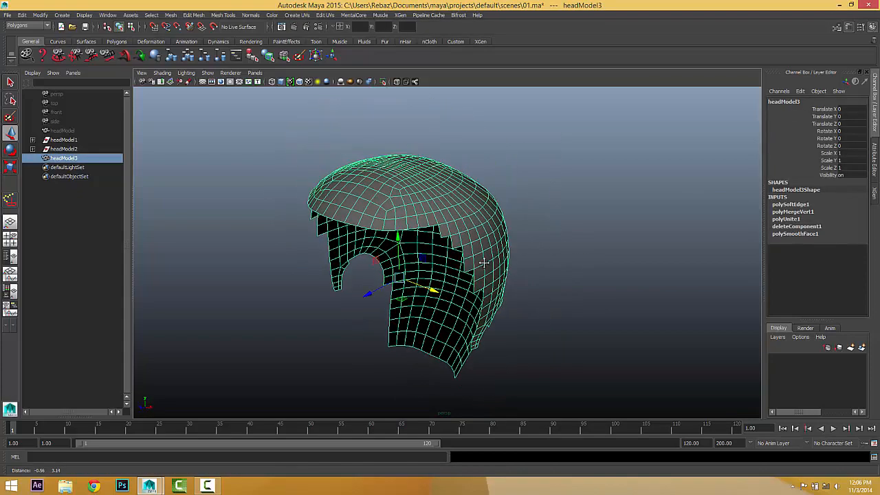
# Rename headModel3 to hairBaseMesh in the Outliner.
pyautogui.doubleClick(76, 158)
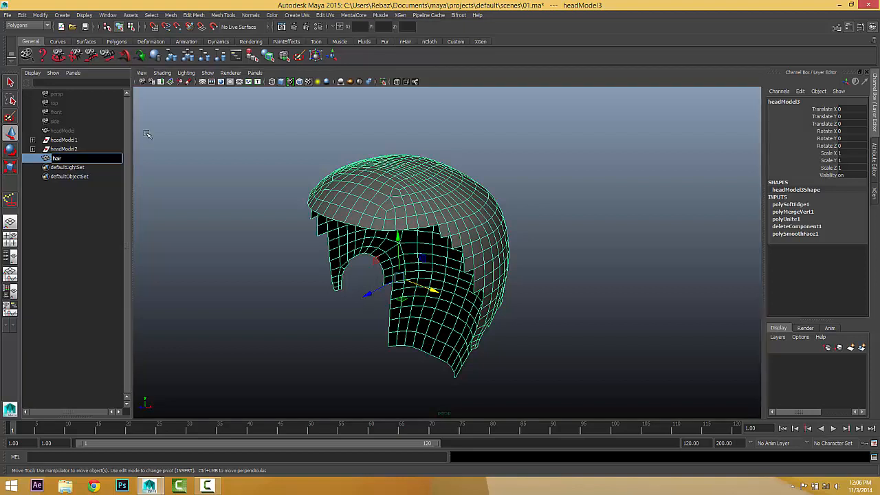
pyautogui.press('Return')
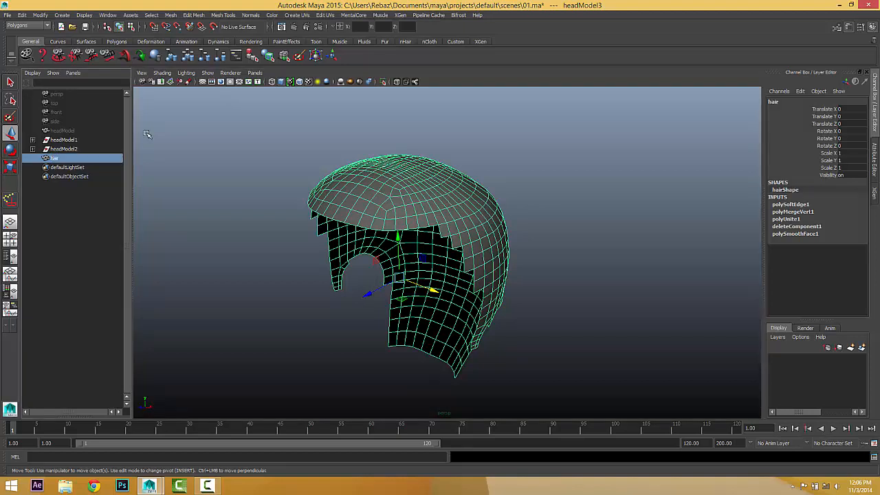
pyautogui.moveTo(147, 133); pyautogui.dragTo(210, 179)
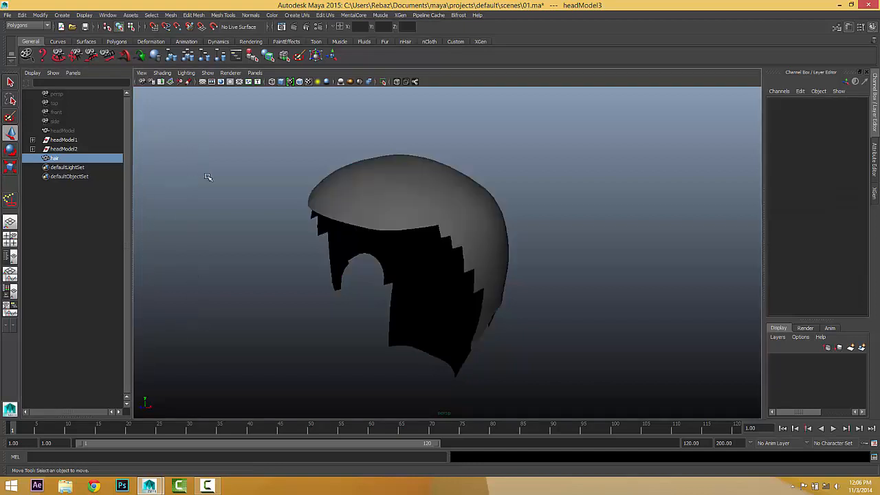
pyautogui.click(56, 158)
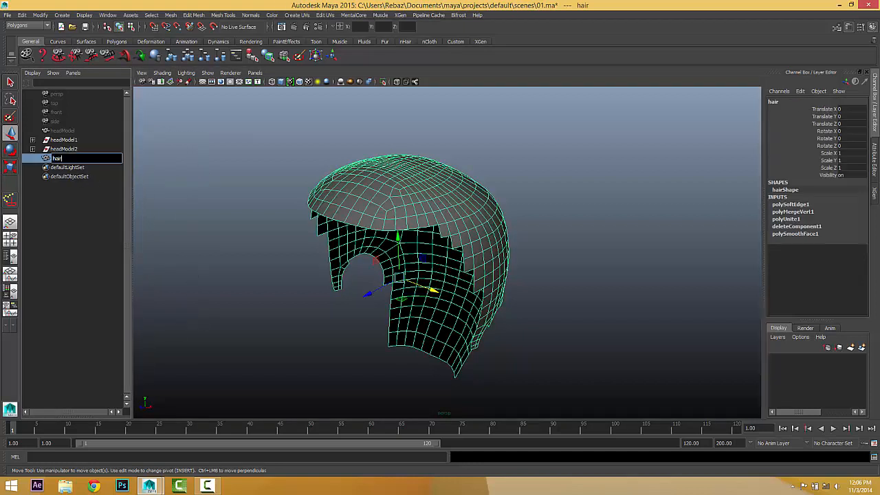
pyautogui.write('BaseM')
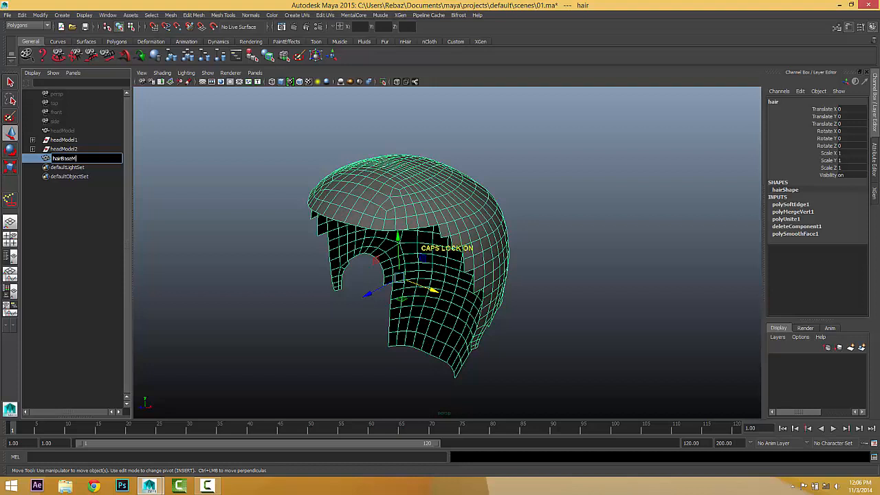
pyautogui.write('esh')
pyautogui.press('Return')
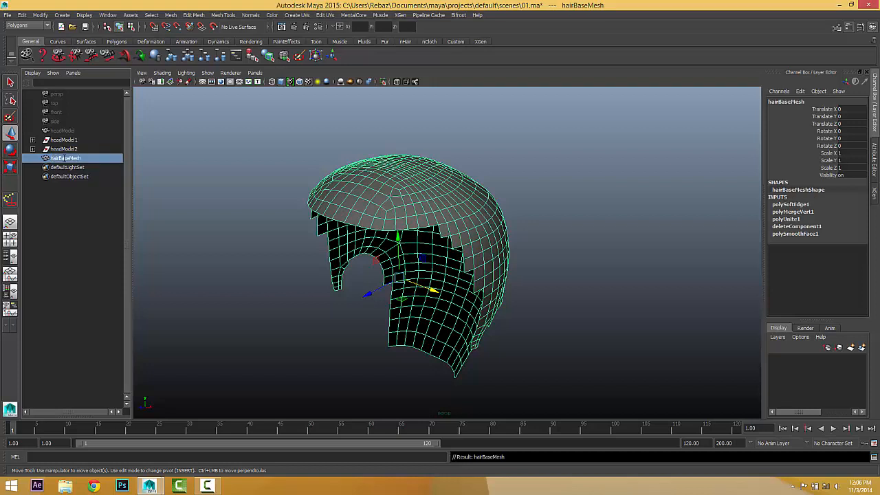
# Reselect the hair mesh, then select the hidden headModel in the Outliner.
pyautogui.click(269, 289)
pyautogui.keyDown('alt'); pyautogui.moveTo(362, 305); pyautogui.dragTo(455, 258); pyautogui.keyUp('alt')
pyautogui.click(344, 196)
pyautogui.click(65, 131)
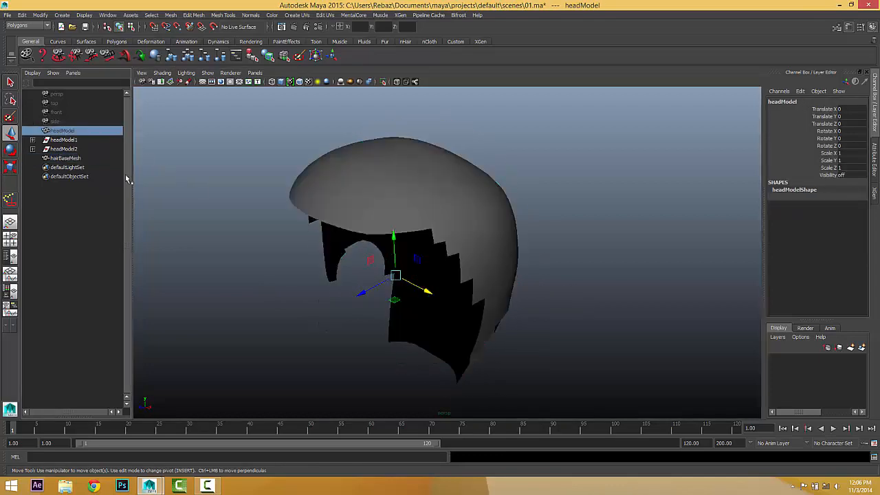
# Unhide headModel with Display > Show > Show Selection.
pyautogui.click(84, 15)
pyautogui.moveTo(92, 64)
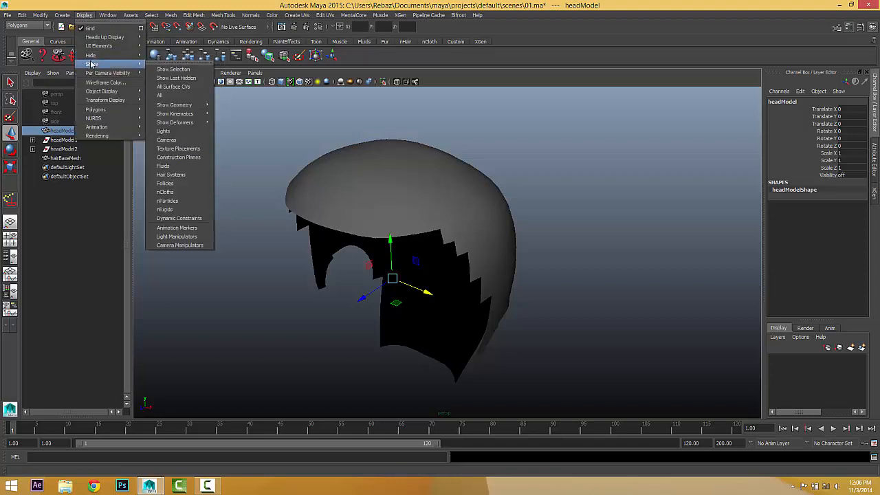
pyautogui.click(168, 69)
pyautogui.click(633, 312)
pyautogui.keyDown('alt'); pyautogui.moveTo(580, 309); pyautogui.dragTo(541, 285); pyautogui.keyUp('alt')
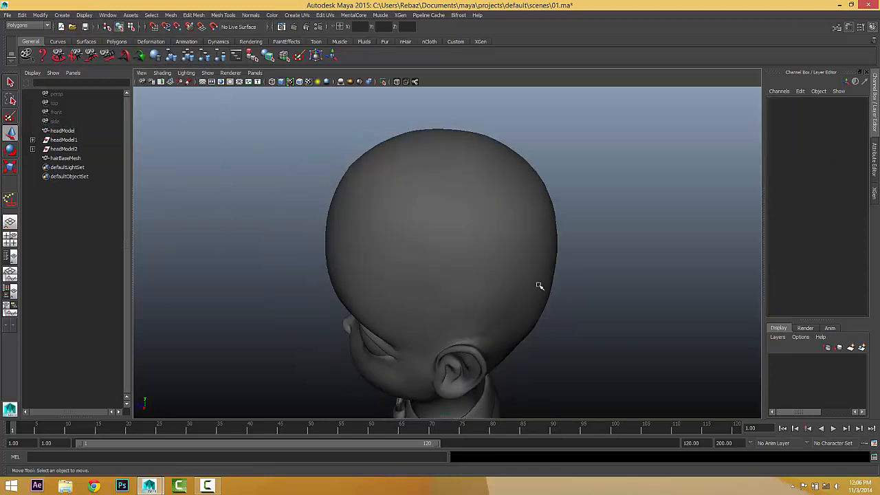
# Select hairBaseMesh and open its shape attributes in the Attribute Editor.
pyautogui.click(528, 242)
pyautogui.keyDown('alt'); pyautogui.moveTo(473, 243); pyautogui.dragTo(500, 264); pyautogui.keyUp('alt')
pyautogui.scroll(-4, 473, 261)
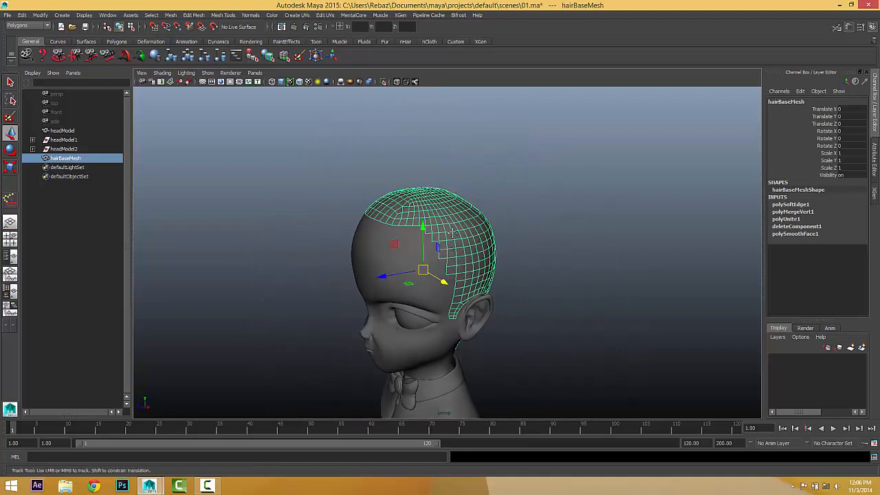
pyautogui.keyDown('alt'); pyautogui.moveTo(501, 303); pyautogui.dragTo(503, 227, button='middle'); pyautogui.keyUp('alt')
pyautogui.scroll(4, 502, 228)
pyautogui.keyDown('alt'); pyautogui.moveTo(502, 228); pyautogui.dragTo(515, 241); pyautogui.keyUp('alt')
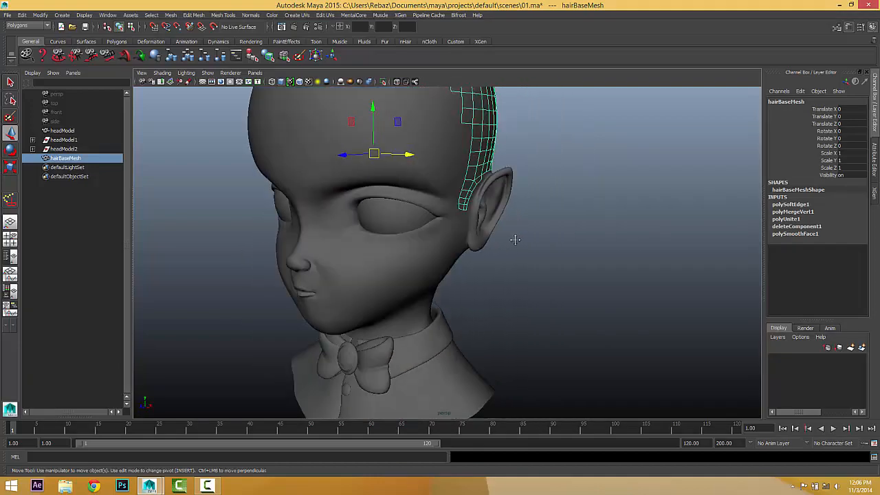
pyautogui.scroll(-3, 537, 297)
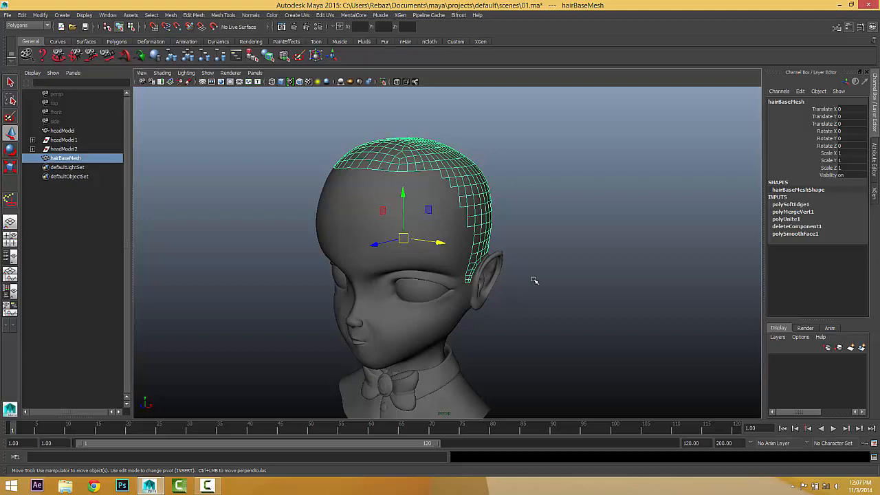
pyautogui.hotkey('ctrl', 'a')
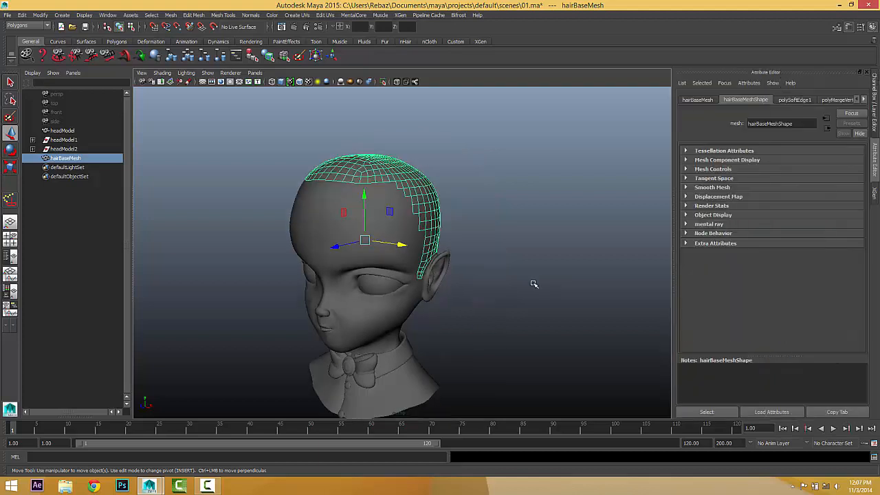
# Toggle hairBaseMesh visibility options under Render Stats and Object Display.
pyautogui.click(713, 200)
pyautogui.click(710, 197)
pyautogui.click(708, 207)
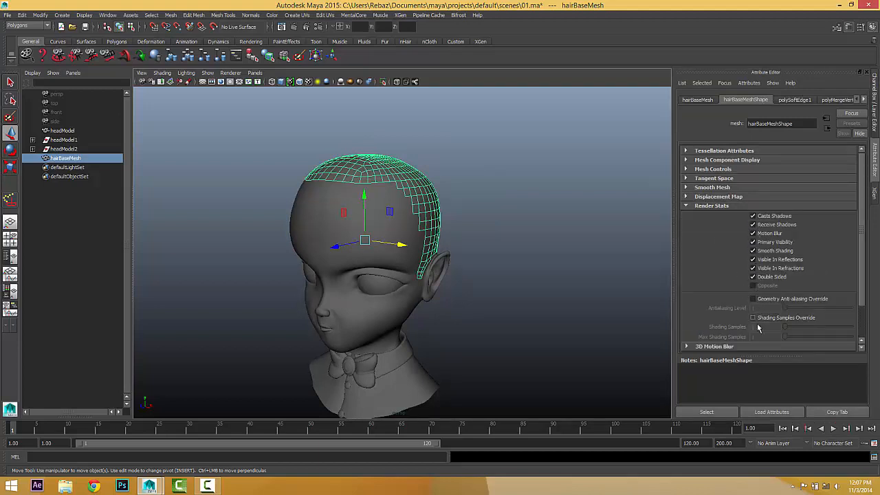
pyautogui.scroll(-2, 705, 283)
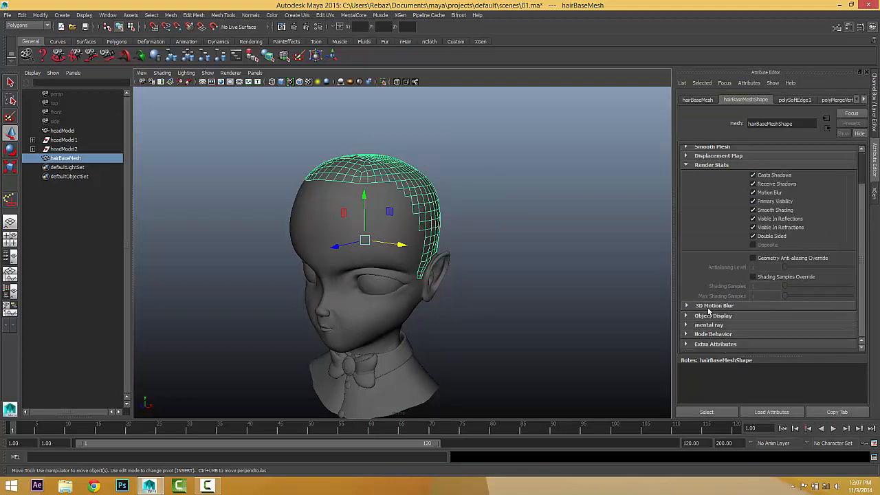
pyautogui.click(715, 316)
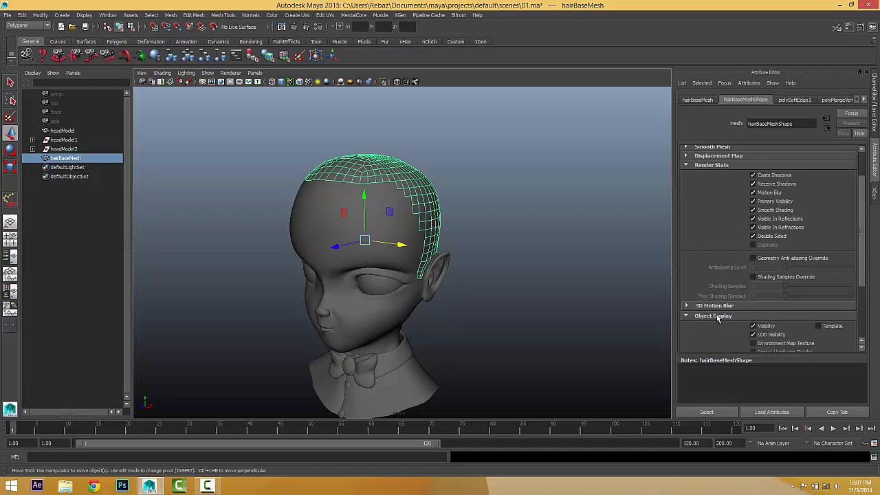
pyautogui.click(753, 326)
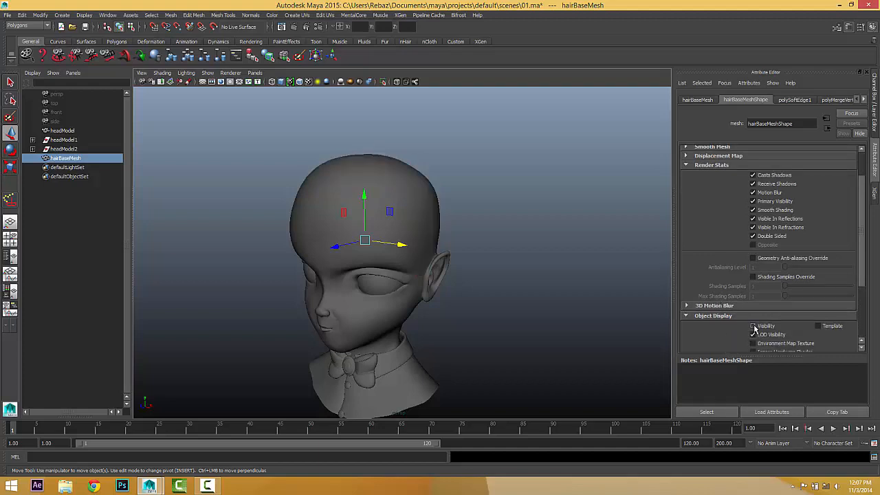
pyautogui.click(753, 326)
pyautogui.scroll(2, 687, 226)
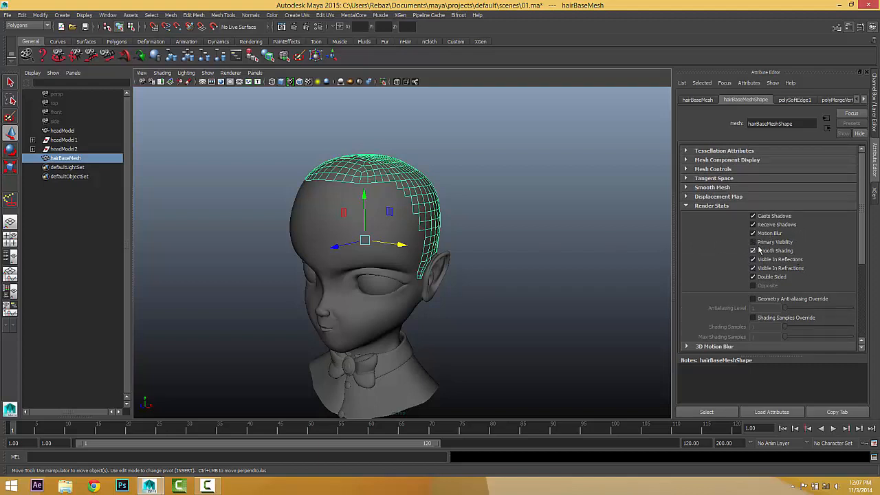
pyautogui.scroll(-6, 715, 289)
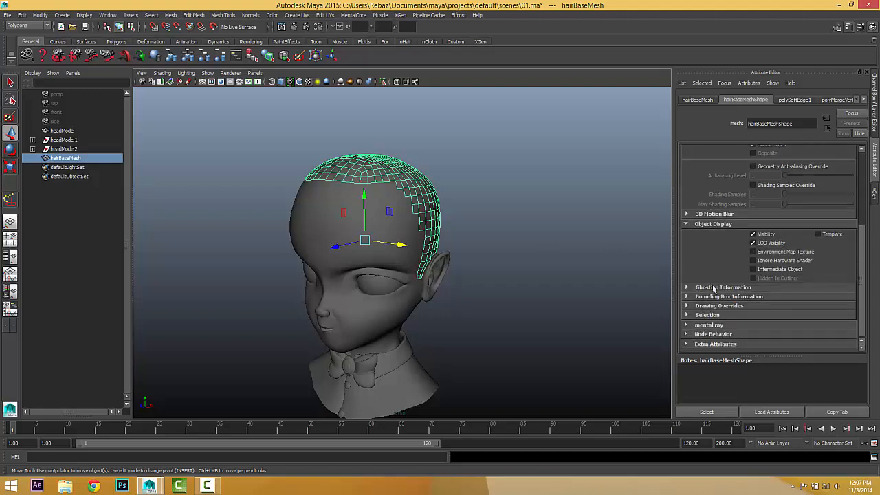
pyautogui.click(754, 234)
pyautogui.click(753, 235)
pyautogui.scroll(5, 773, 234)
# Slide hairBaseMesh about 7.1 units along X, off the side of the head.
pyautogui.keyDown('alt'); pyautogui.moveTo(438, 158); pyautogui.dragTo(276, 187); pyautogui.keyUp('alt')
pyautogui.keyDown('alt'); pyautogui.moveTo(443, 208); pyautogui.dragTo(585, 197); pyautogui.keyUp('alt')
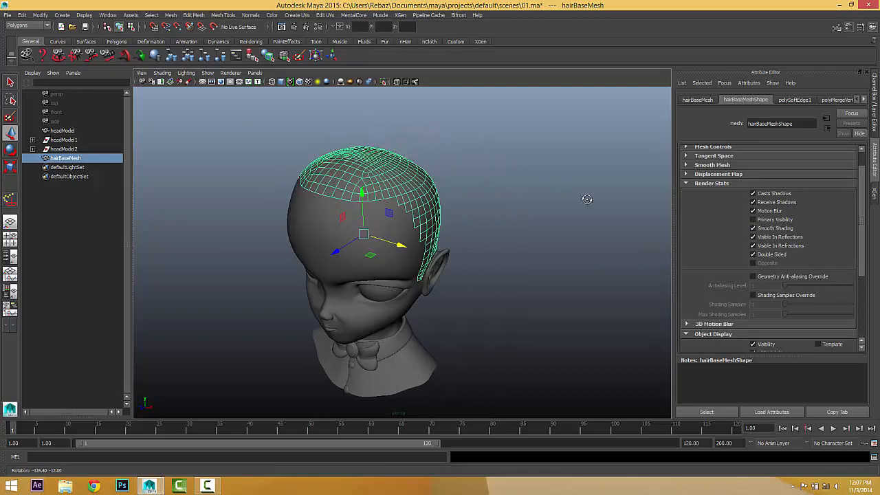
pyautogui.scroll(-3, 753, 273)
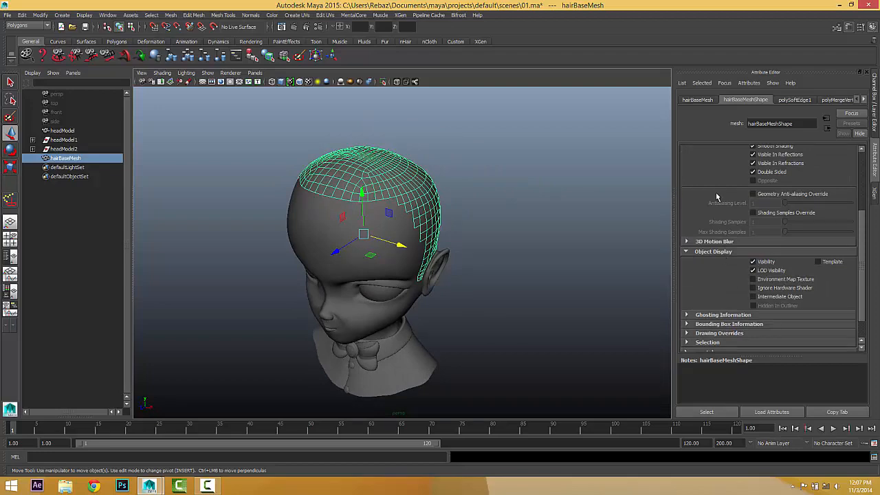
pyautogui.scroll(4, 716, 197)
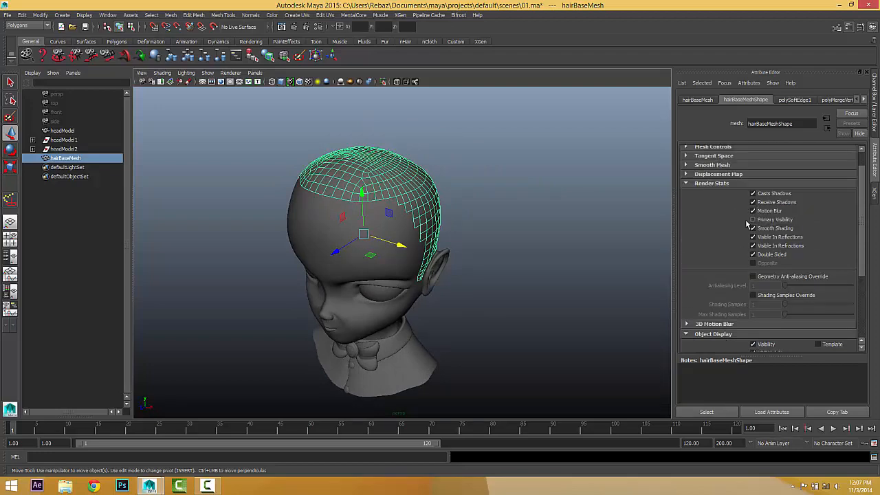
pyautogui.moveTo(397, 244); pyautogui.dragTo(481, 283)
pyautogui.scroll(2, 482, 283)
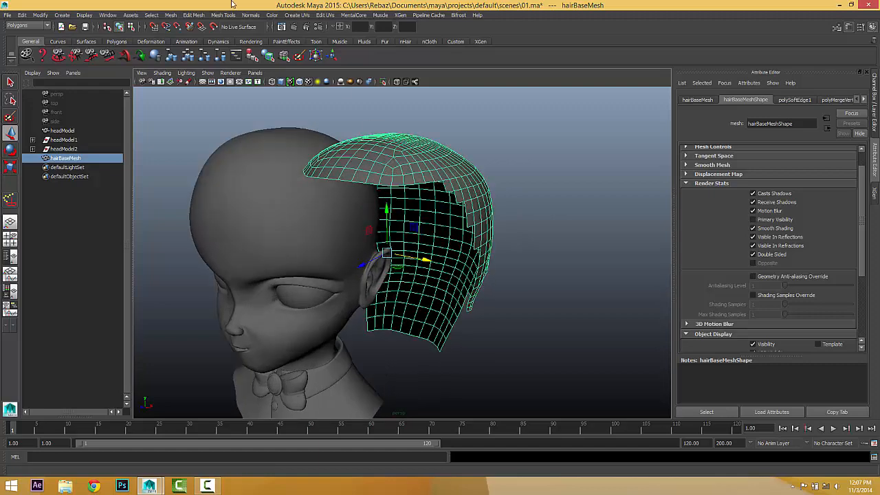
# Redo the previous render in Render View to show the bald head, then close it.
pyautogui.click(282, 26)
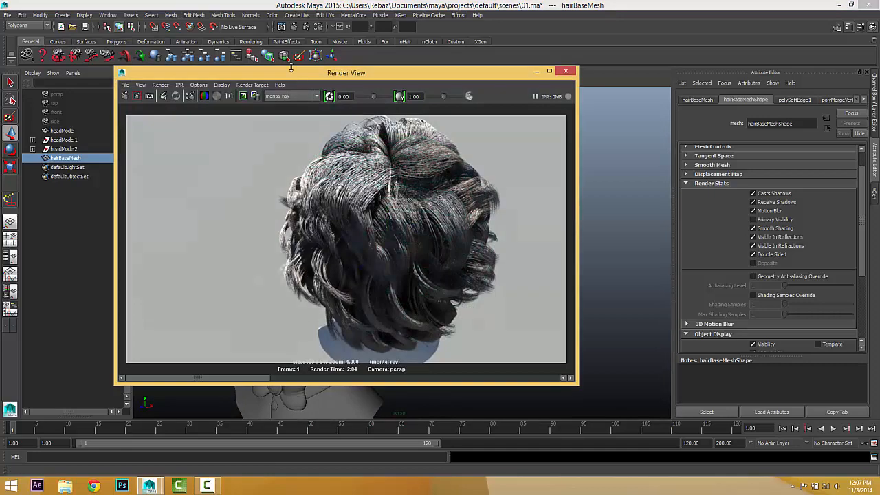
pyautogui.click(124, 96)
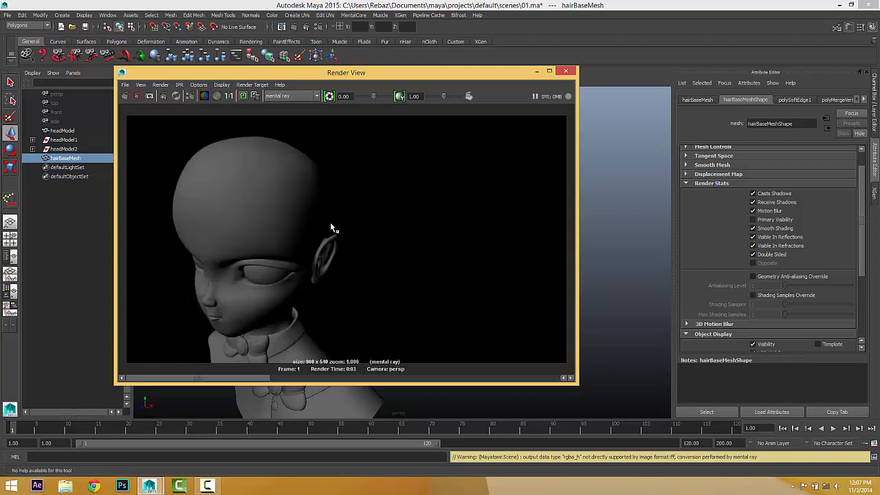
pyautogui.click(570, 72)
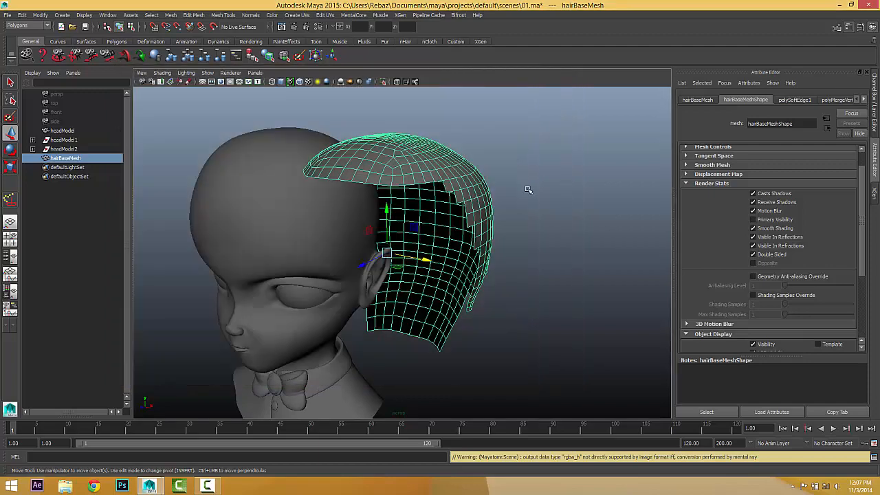
pyautogui.keyDown('alt'); pyautogui.moveTo(528, 190); pyautogui.dragTo(521, 214); pyautogui.keyUp('alt')
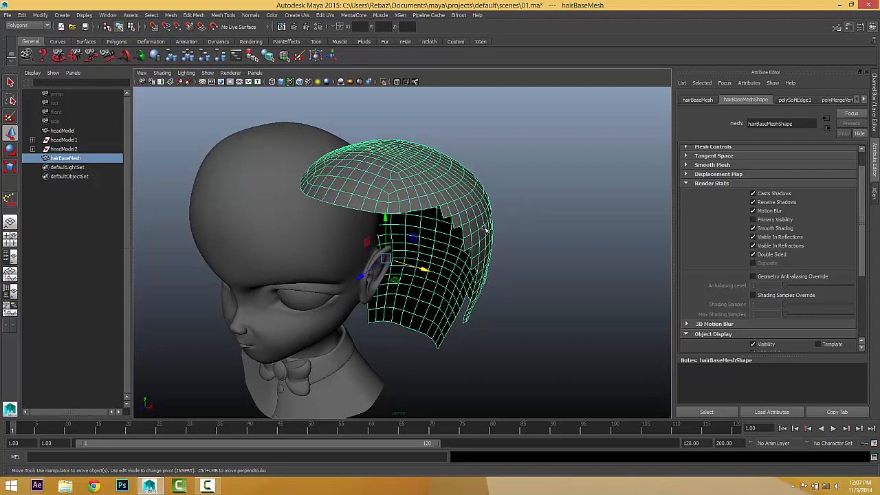
# Undo the deselection to get hairBaseMesh selected again.
pyautogui.click(526, 239)
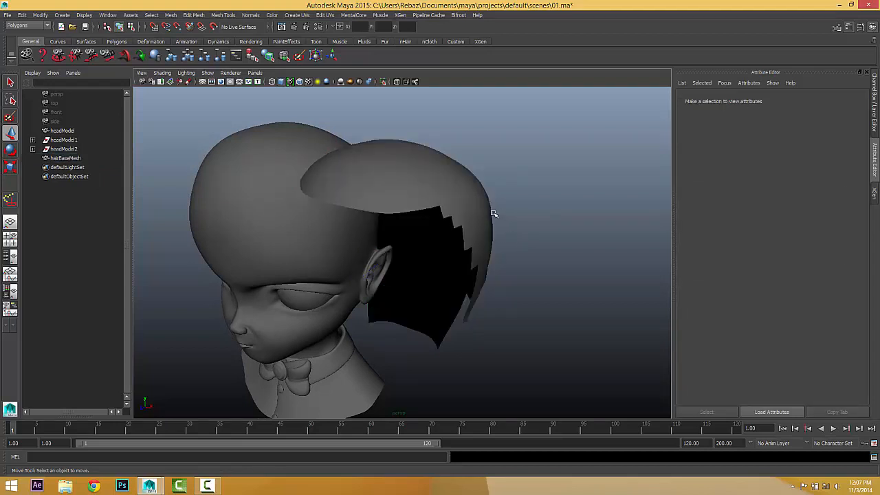
pyautogui.hotkey('ctrl', 'z')
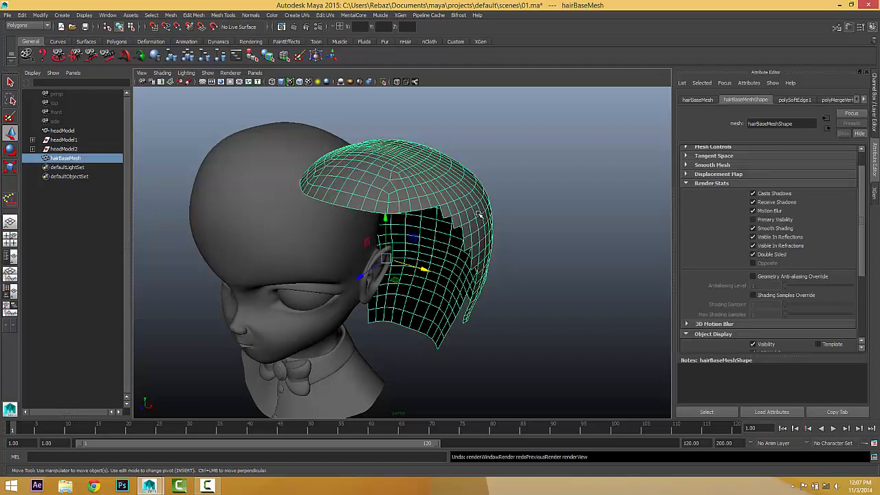
pyautogui.hotkey('ctrl', 'z')
# Select hairBaseMesh and inspect it on the head from back and front.
pyautogui.click(472, 216)
pyautogui.keyDown('alt'); pyautogui.moveTo(500, 220); pyautogui.dragTo(547, 228, button='middle'); pyautogui.keyUp('alt')
pyautogui.keyDown('alt'); pyautogui.moveTo(547, 228); pyautogui.dragTo(500, 213); pyautogui.keyUp('alt')
pyautogui.click(459, 196)
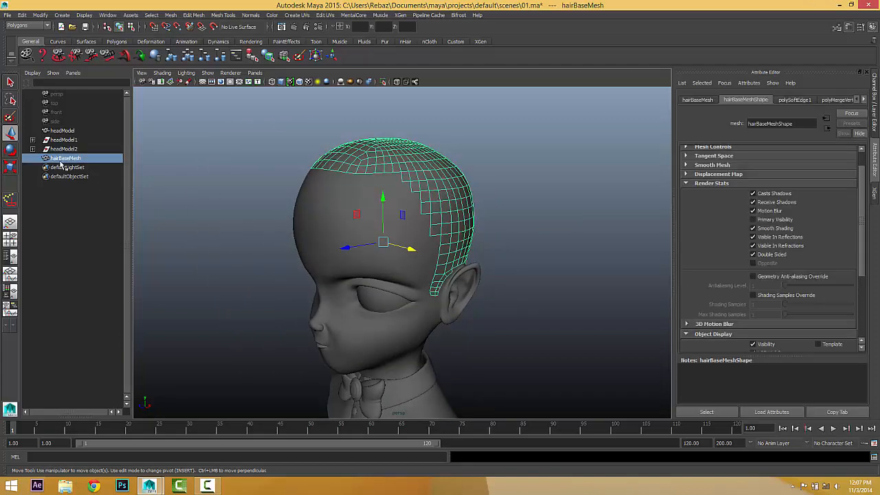
pyautogui.keyDown('alt'); pyautogui.moveTo(427, 205); pyautogui.dragTo(466, 248); pyautogui.keyUp('alt')
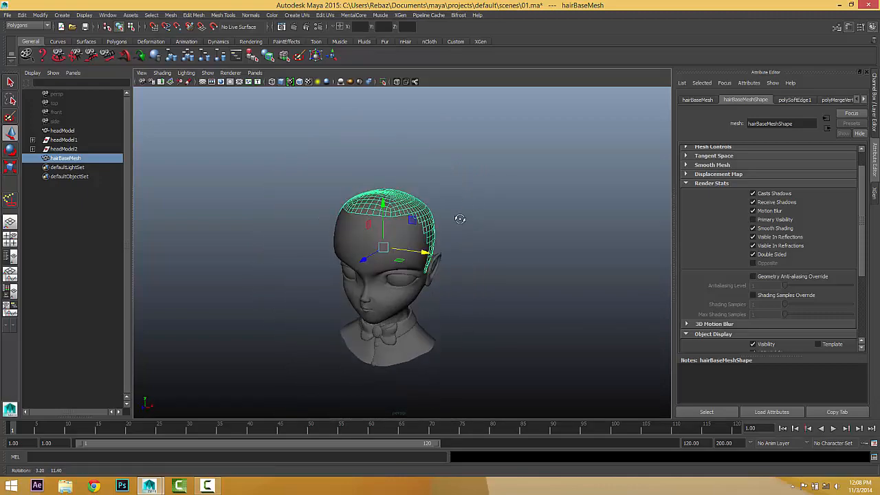
pyautogui.keyDown('alt'); pyautogui.moveTo(460, 219); pyautogui.dragTo(542, 238); pyautogui.keyUp('alt')
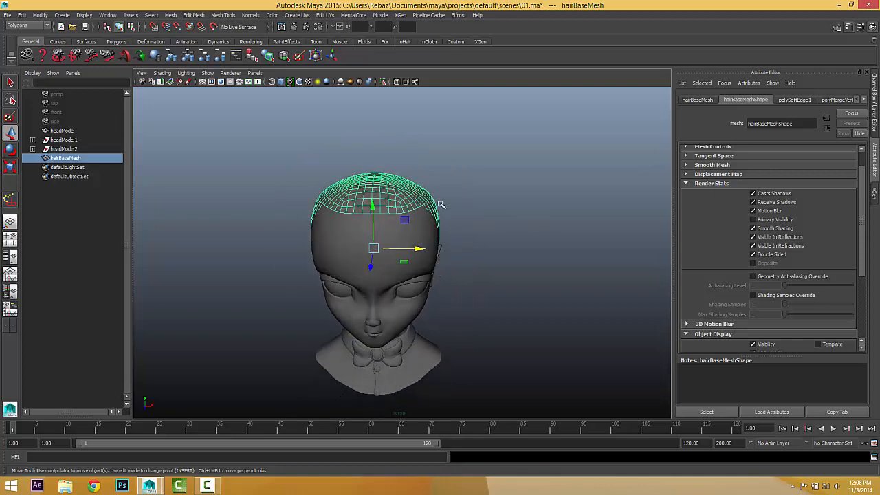
pyautogui.keyDown('alt'); pyautogui.moveTo(441, 205); pyautogui.dragTo(424, 233); pyautogui.keyUp('alt')
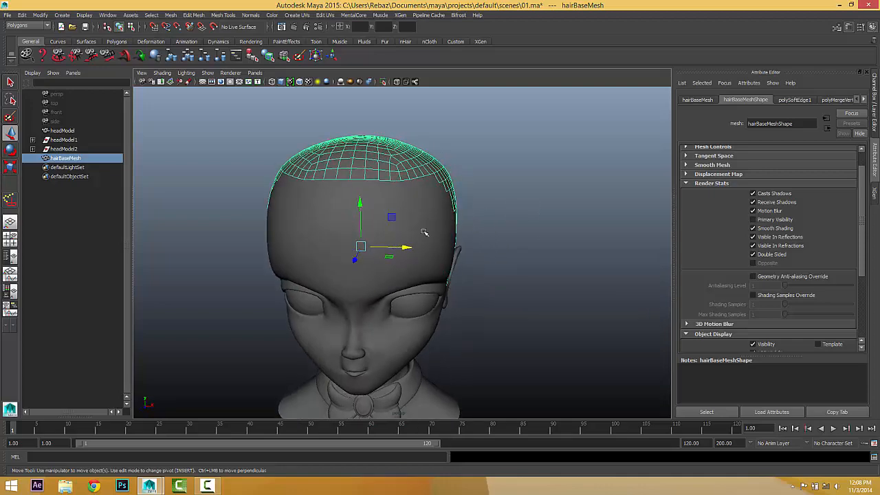
# Select the head model, then split the workspace into top, front, side and perspective views.
pyautogui.click(331, 239)
pyautogui.keyDown('alt'); pyautogui.moveTo(337, 241); pyautogui.dragTo(295, 244); pyautogui.keyUp('alt')
pyautogui.click(527, 220)
pyautogui.keyDown('alt'); pyautogui.moveTo(465, 243); pyautogui.dragTo(504, 228); pyautogui.keyUp('alt')
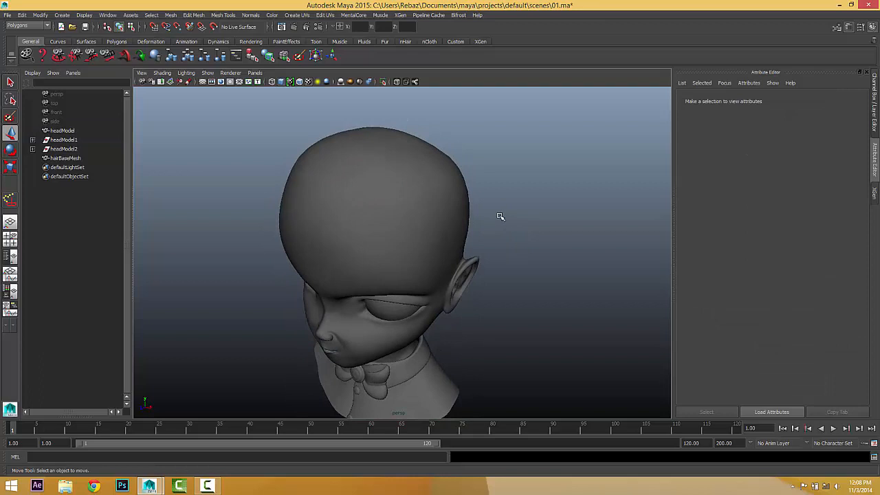
pyautogui.keyDown('alt'); pyautogui.moveTo(541, 254); pyautogui.dragTo(516, 237); pyautogui.keyUp('alt')
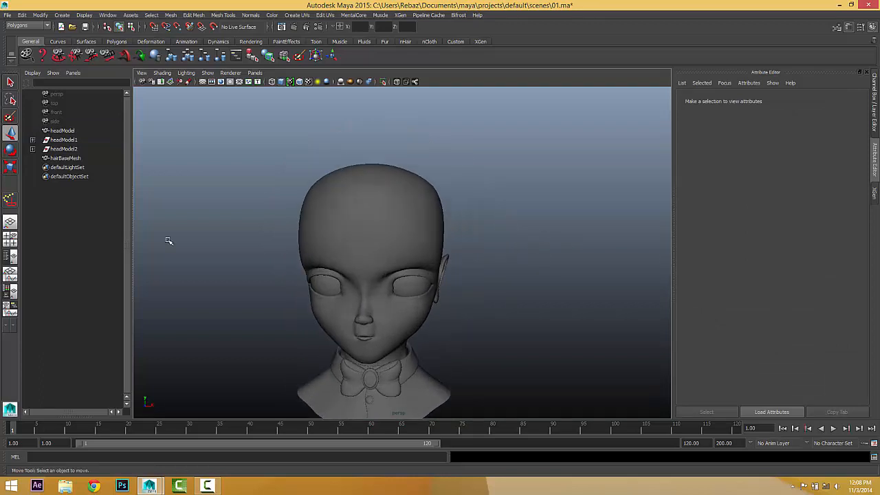
pyautogui.click(10, 239)
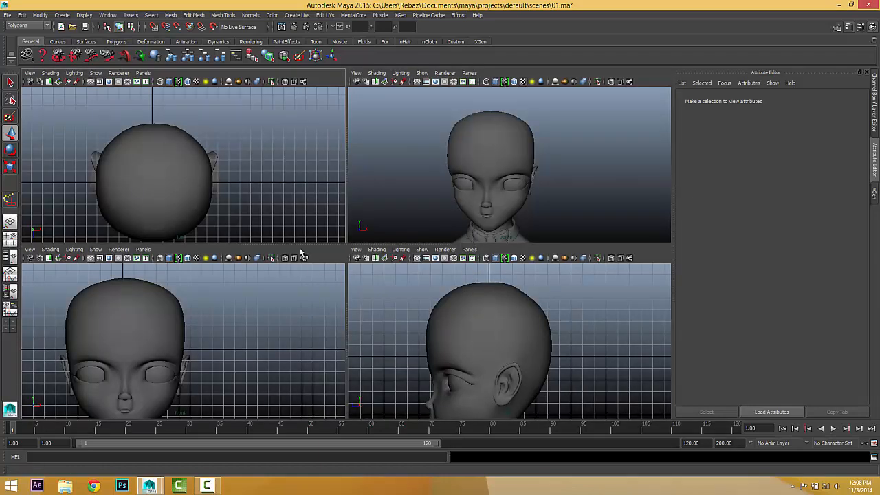
# Draw a NURBS cylinder beside the head.
pyautogui.keyDown('alt'); pyautogui.moveTo(334, 330); pyautogui.dragTo(258, 327, button='right'); pyautogui.keyUp('alt')
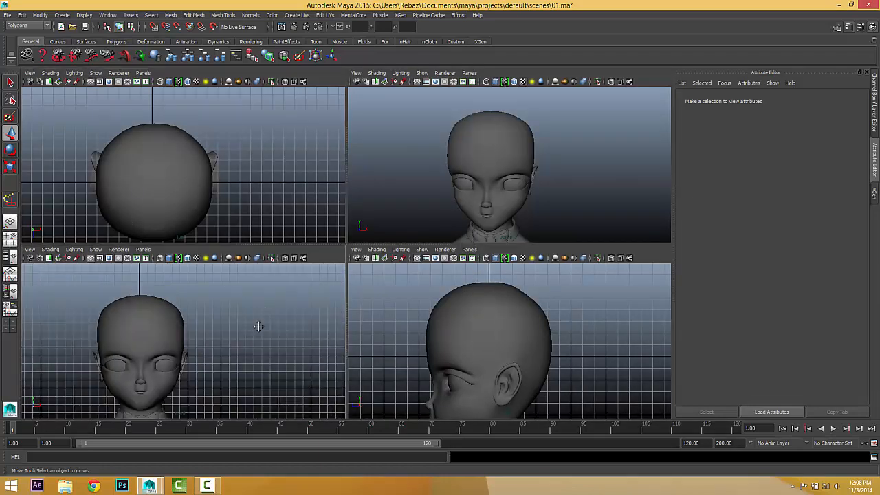
pyautogui.keyDown('alt'); pyautogui.moveTo(258, 326); pyautogui.dragTo(294, 316, button='middle'); pyautogui.keyUp('alt')
pyautogui.moveTo(436, 197)
pyautogui.keyDown('alt'); pyautogui.mouseDown()
pyautogui.moveTo(403, 220)
pyautogui.moveTo(436, 208)
pyautogui.mouseUp(); pyautogui.keyUp('alt')
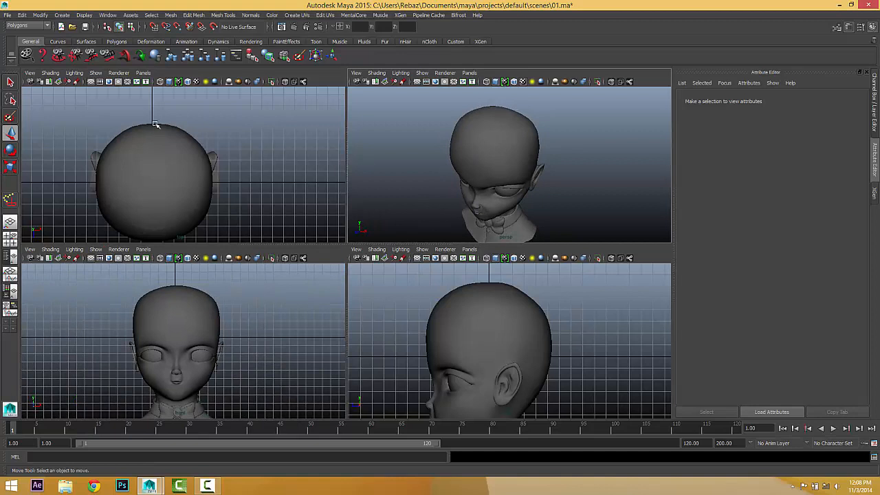
pyautogui.click(61, 14)
pyautogui.moveTo(83, 37)
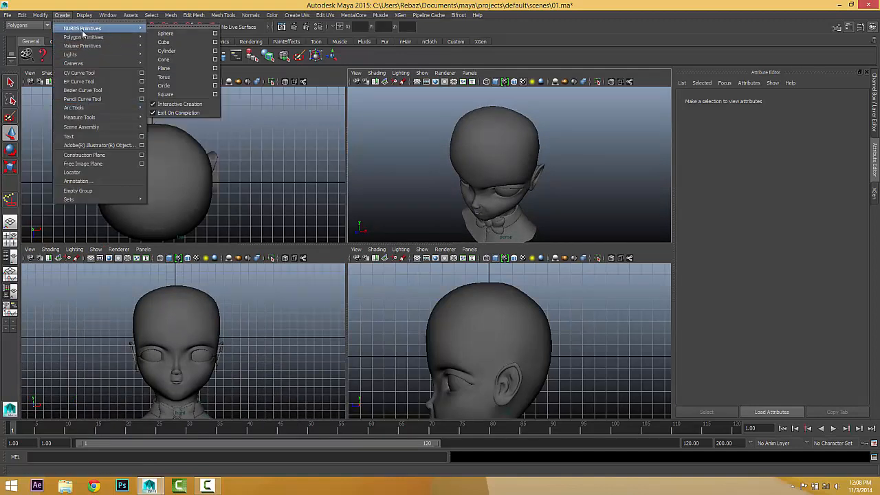
pyautogui.click(169, 51)
pyautogui.moveTo(591, 212)
pyautogui.mouseDown()
pyautogui.moveTo(579, 205)
pyautogui.moveTo(582, 179)
pyautogui.moveTo(591, 201)
pyautogui.moveTo(500, 226)
pyautogui.moveTo(530, 199)
pyautogui.mouseUp()
# Raise the cylinder's Spans from 1 to 2 in the Channel Box.
pyautogui.press('w')
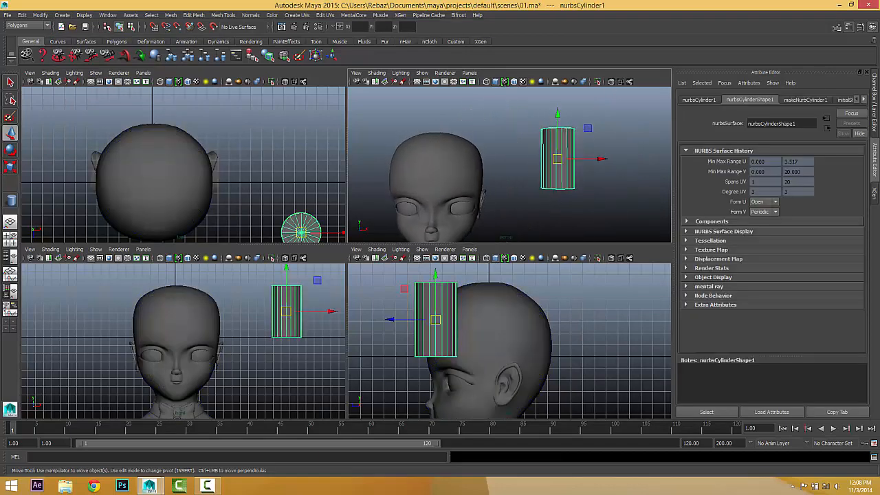
pyautogui.click(877, 128)
pyautogui.click(805, 205)
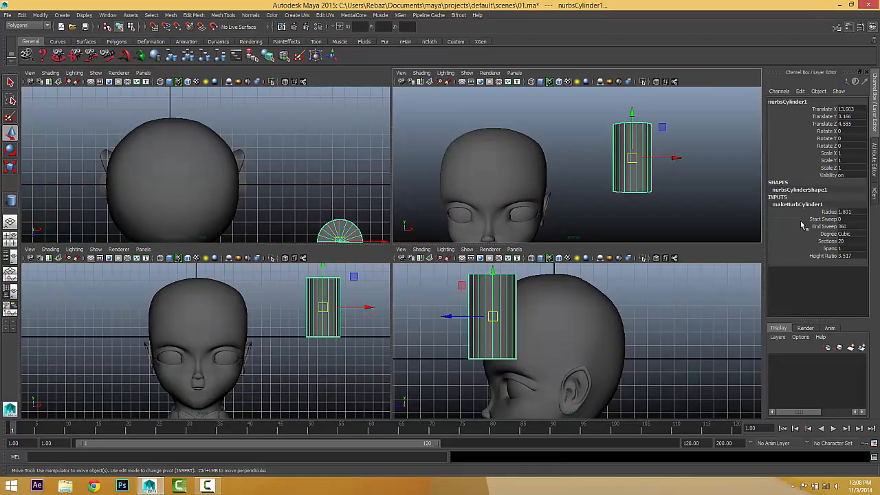
pyautogui.click(831, 250)
pyautogui.moveTo(684, 197); pyautogui.dragTo(687, 192, button='middle')
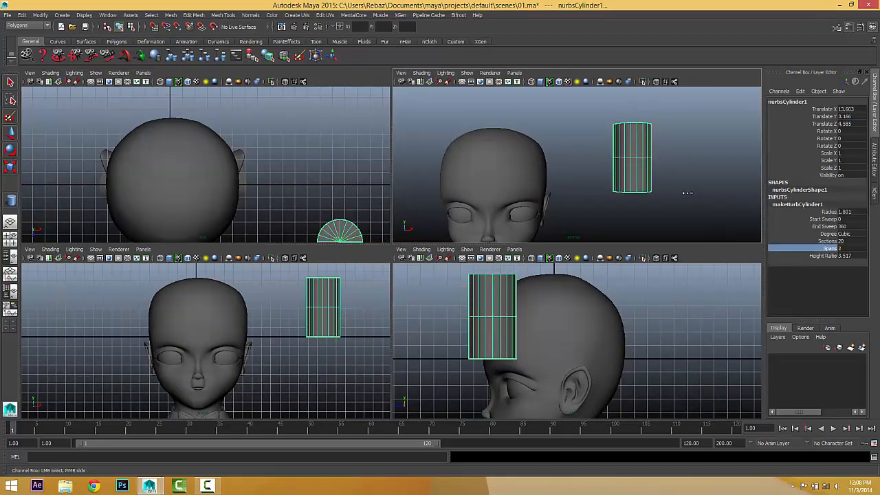
# Select the cylinder's top and bottom caps and delete them.
pyautogui.keyDown('alt'); pyautogui.moveTo(668, 214); pyautogui.dragTo(638, 149); pyautogui.keyUp('alt')
pyautogui.click(640, 180)
pyautogui.press('w')
pyautogui.click(627, 146)
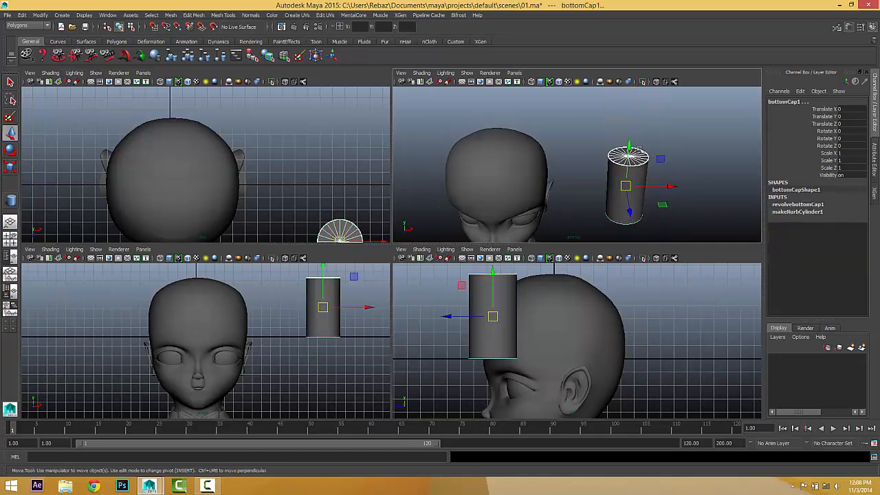
pyautogui.press('Delete')
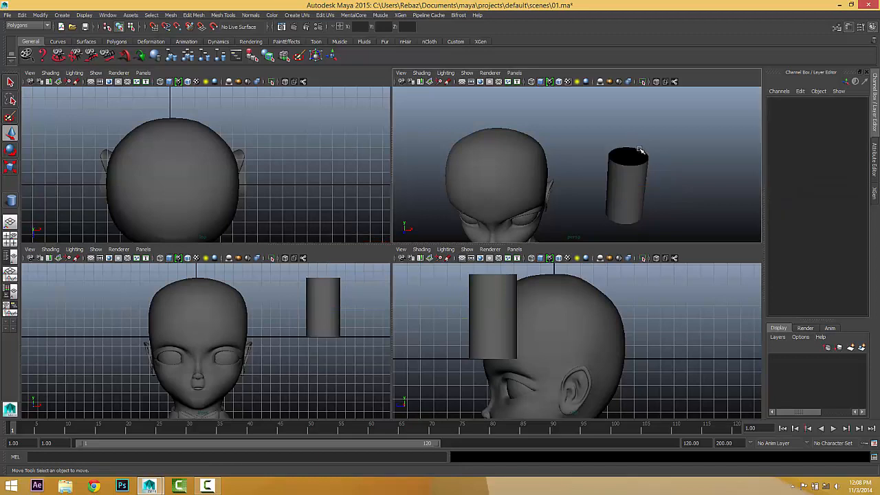
# Enlarge the front view, select the cylinder and move it down and left toward the head.
pyautogui.press('space')
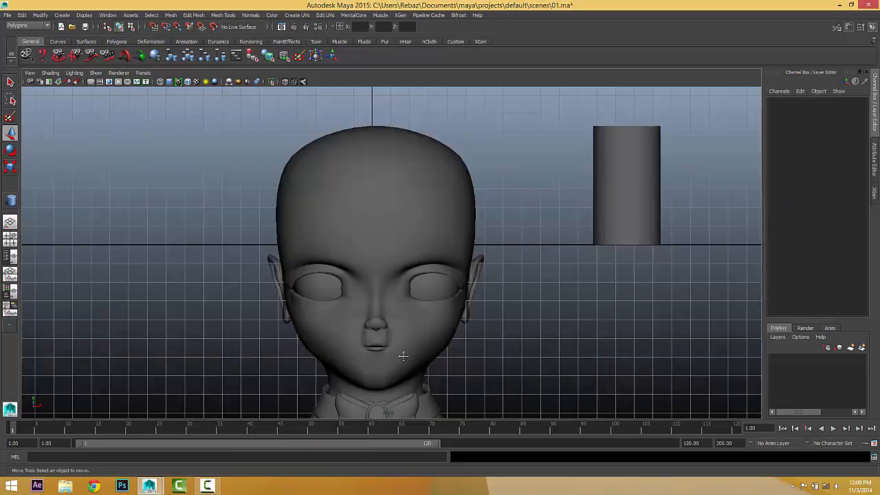
pyautogui.keyDown('alt'); pyautogui.moveTo(420, 349); pyautogui.dragTo(377, 304, button='middle'); pyautogui.keyUp('alt')
pyautogui.keyDown('alt'); pyautogui.moveTo(424, 264); pyautogui.dragTo(436, 292, button='middle'); pyautogui.keyUp('alt')
pyautogui.moveTo(565, 145); pyautogui.dragTo(647, 229)
pyautogui.keyDown('alt'); pyautogui.moveTo(613, 205); pyautogui.dragTo(611, 222, button='middle'); pyautogui.keyUp('alt')
pyautogui.scroll(1, 612, 222)
pyautogui.moveTo(610, 185); pyautogui.dragTo(535, 273)
# Bend the strand's top CV row toward the head, rotate it upright and move it to meet the head.
pyautogui.moveTo(562, 221); pyautogui.dragTo(505, 221, button='right')
pyautogui.moveTo(467, 172); pyautogui.dragTo(608, 223)
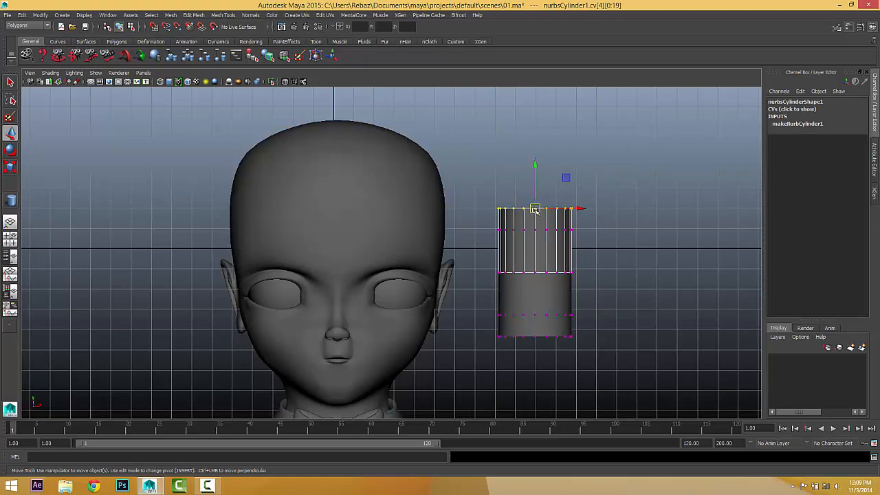
pyautogui.moveTo(535, 210); pyautogui.dragTo(464, 235)
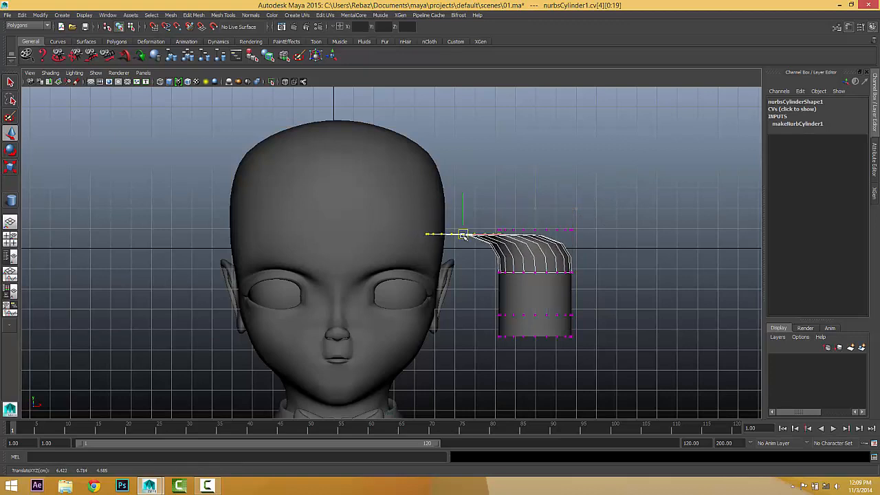
pyautogui.click(10, 149)
pyautogui.click(461, 152)
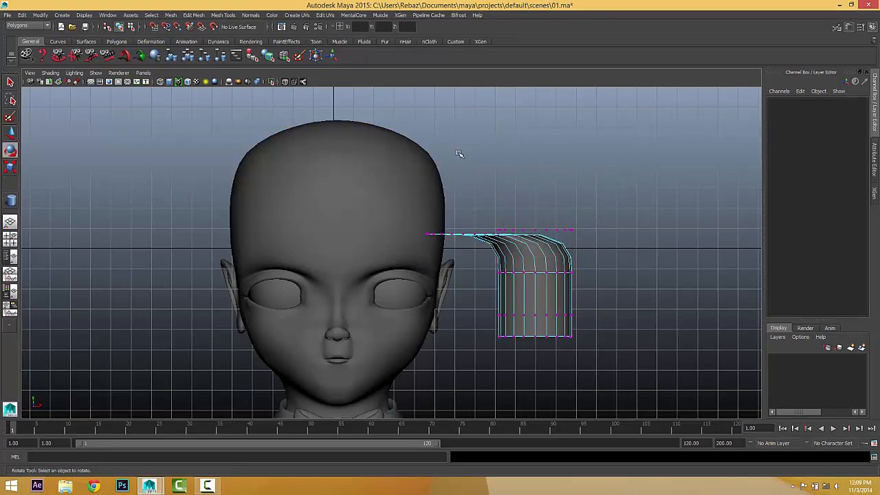
pyautogui.hotkey('ctrl', 'z')
pyautogui.moveTo(489, 194); pyautogui.dragTo(348, 152)
pyautogui.press('w')
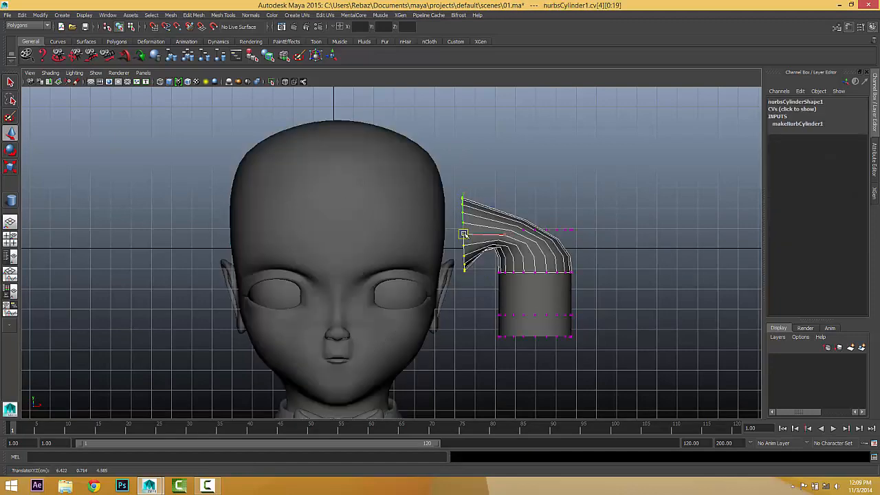
pyautogui.moveTo(464, 234); pyautogui.dragTo(435, 215)
# Rotate the CV row at the bend and shift it left to smooth the curve.
pyautogui.moveTo(607, 222); pyautogui.dragTo(517, 232)
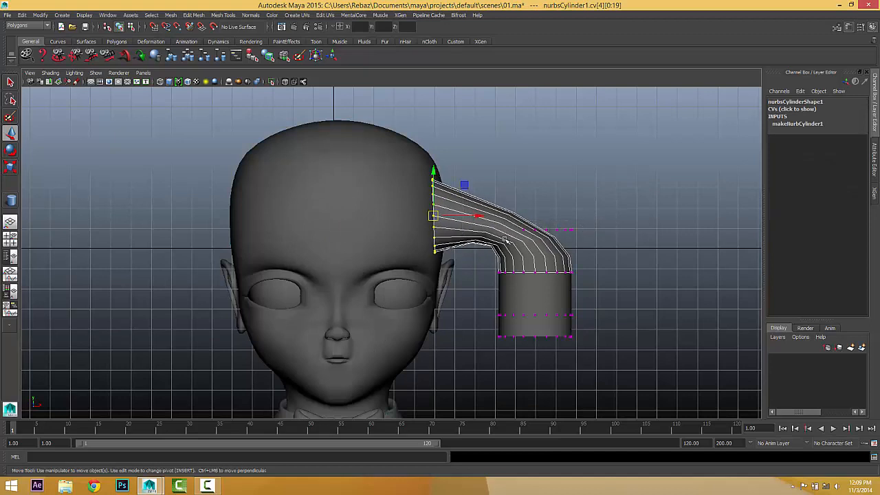
pyautogui.click(10, 149)
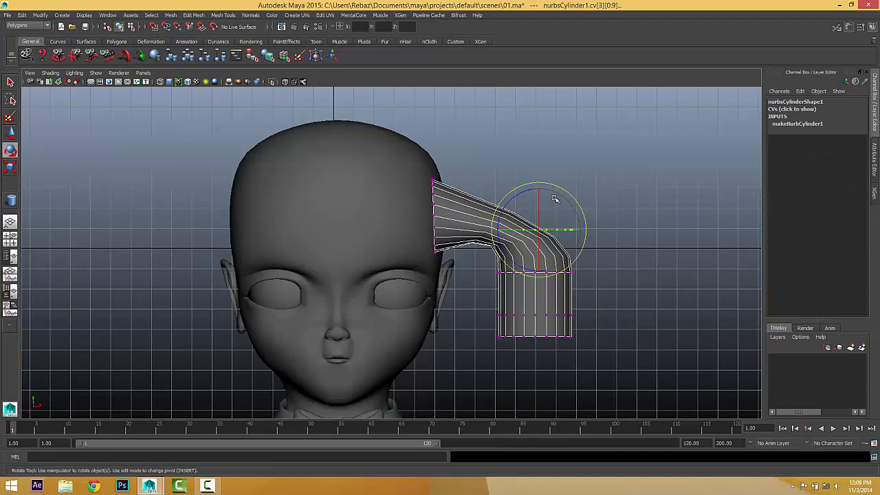
pyautogui.moveTo(581, 205); pyautogui.dragTo(526, 167)
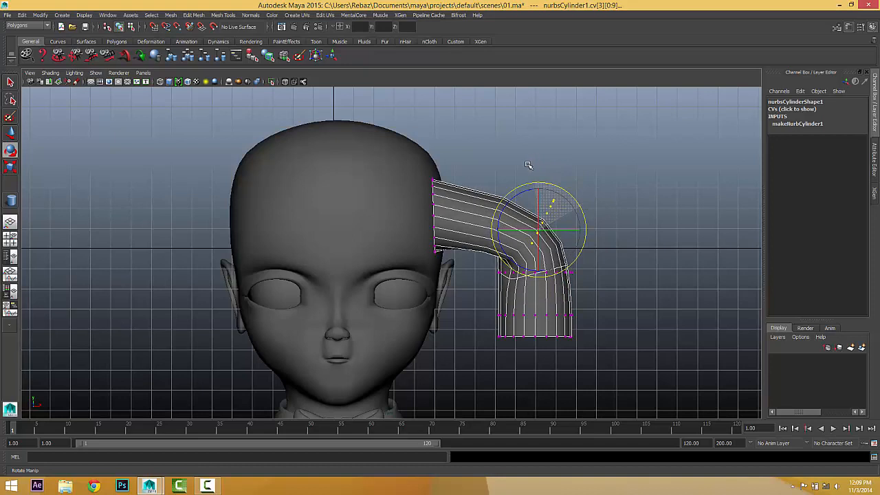
pyautogui.click(11, 133)
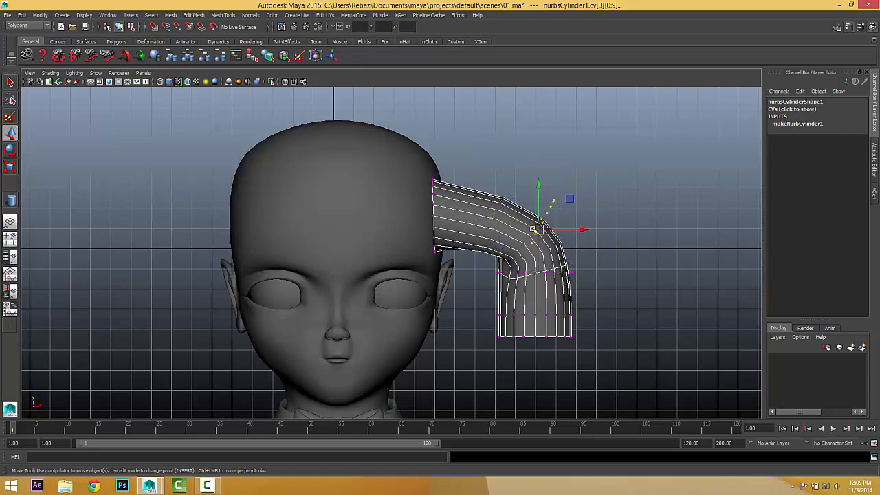
pyautogui.moveTo(534, 229); pyautogui.dragTo(478, 228)
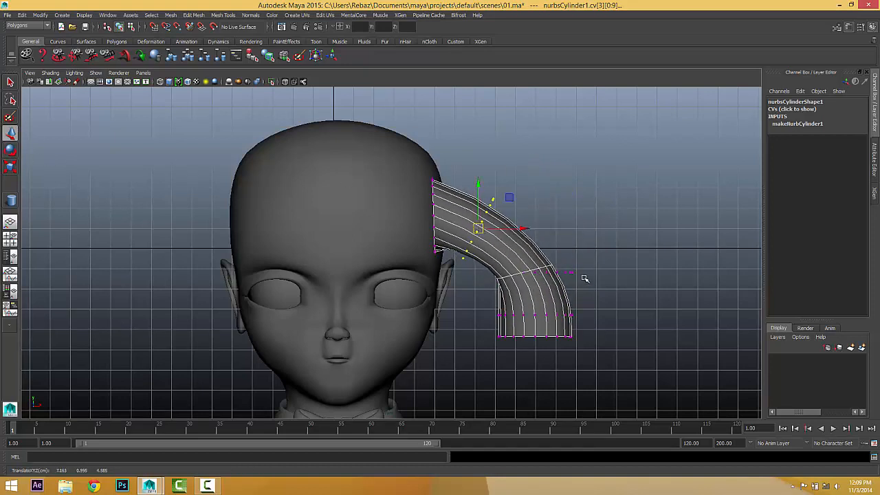
# Rotate the next bend row and the bottom row to angle the tip outward, then deselect.
pyautogui.moveTo(602, 255); pyautogui.dragTo(482, 297)
pyautogui.click(10, 149)
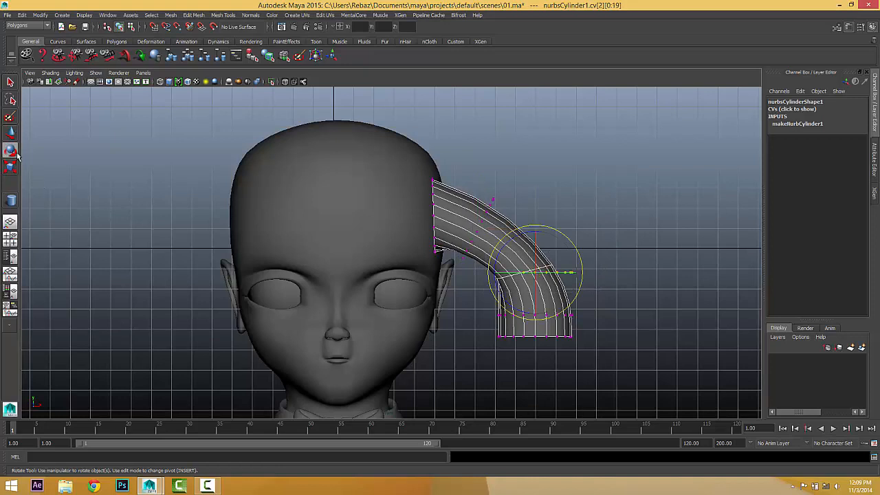
pyautogui.moveTo(574, 248); pyautogui.dragTo(556, 212)
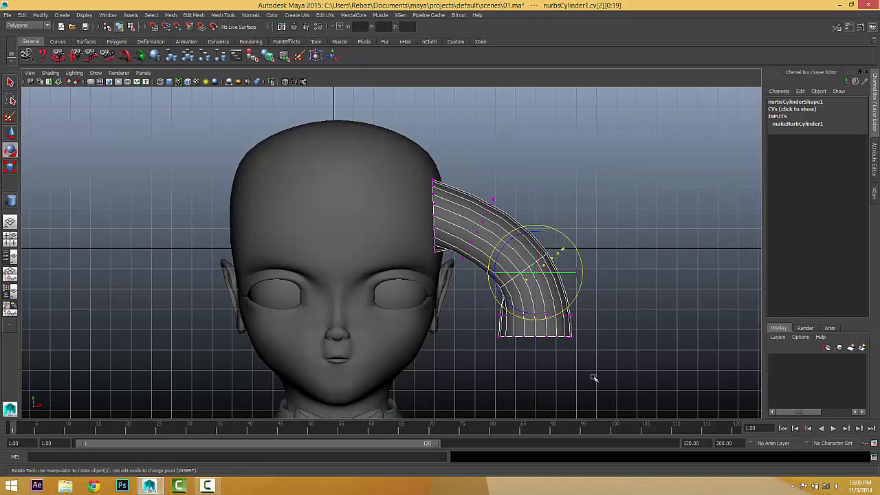
pyautogui.moveTo(611, 366); pyautogui.dragTo(455, 302)
pyautogui.moveTo(580, 304); pyautogui.dragTo(570, 283)
pyautogui.click(563, 187)
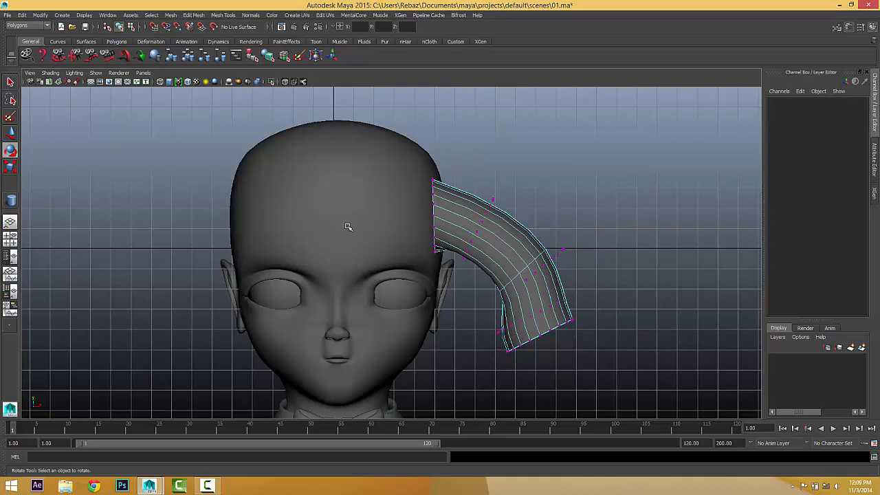
# Select only the cylinder, show its CVs and pull the top row up onto the crown.
pyautogui.moveTo(525, 278); pyautogui.dragTo(541, 261, button='right')
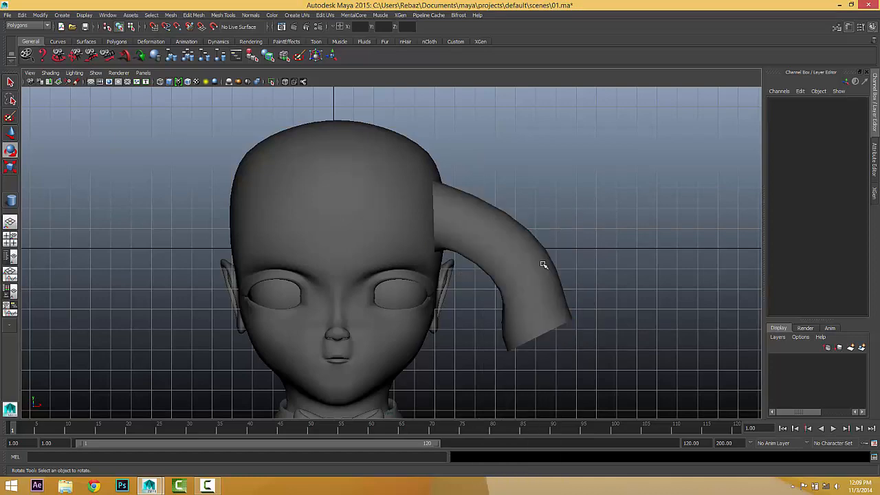
pyautogui.moveTo(590, 231); pyautogui.dragTo(430, 323)
pyautogui.click(539, 240)
pyautogui.click(534, 284)
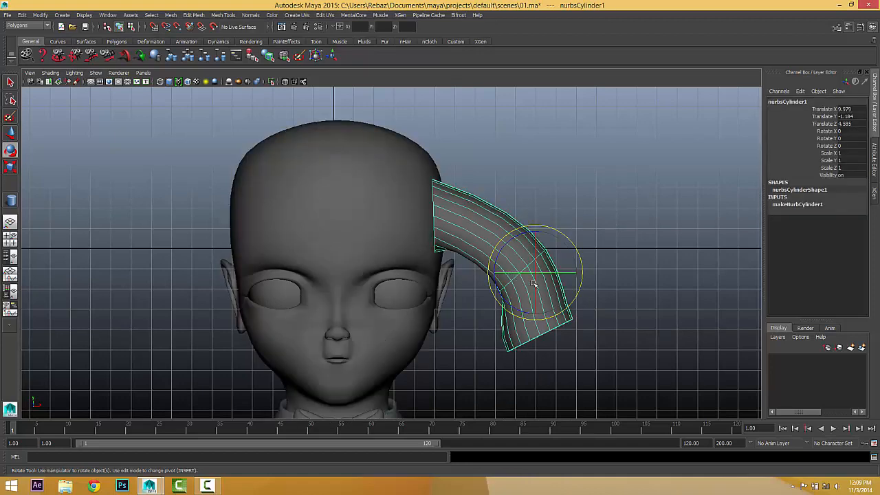
pyautogui.scroll(8, 470, 217)
pyautogui.rightClick(463, 212)
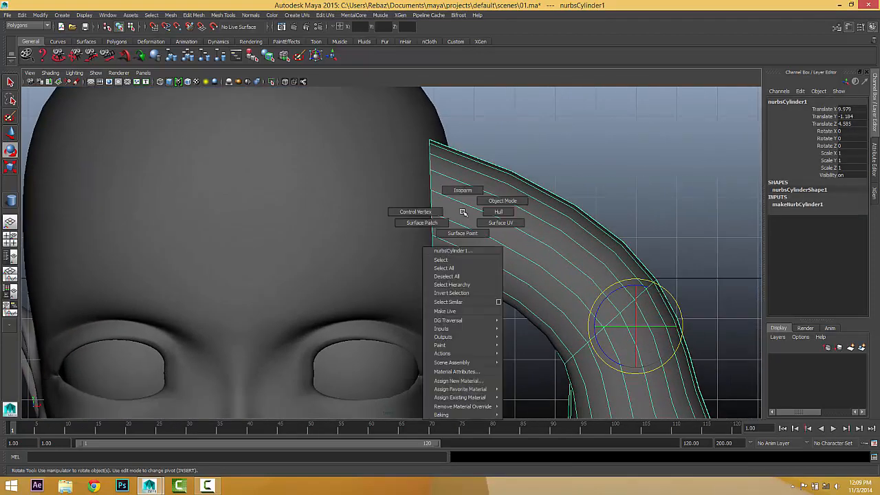
pyautogui.click(415, 212)
pyautogui.moveTo(398, 114); pyautogui.dragTo(448, 148)
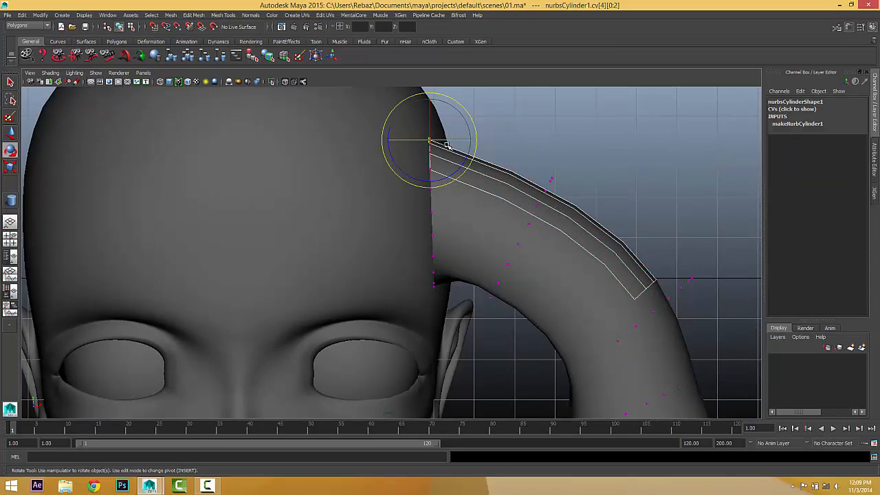
pyautogui.keyDown('alt'); pyautogui.moveTo(447, 145); pyautogui.dragTo(451, 191, button='middle'); pyautogui.keyUp('alt')
pyautogui.click(10, 134)
pyautogui.moveTo(444, 206); pyautogui.dragTo(419, 140)
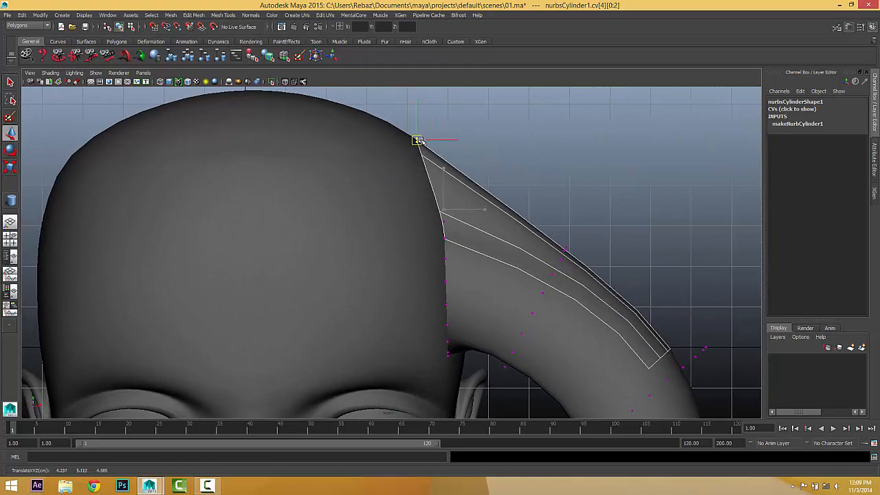
# Move the edge CVs up toward the head, the lower edge down and outward, and nudge the top left.
pyautogui.moveTo(425, 205); pyautogui.dragTo(477, 282)
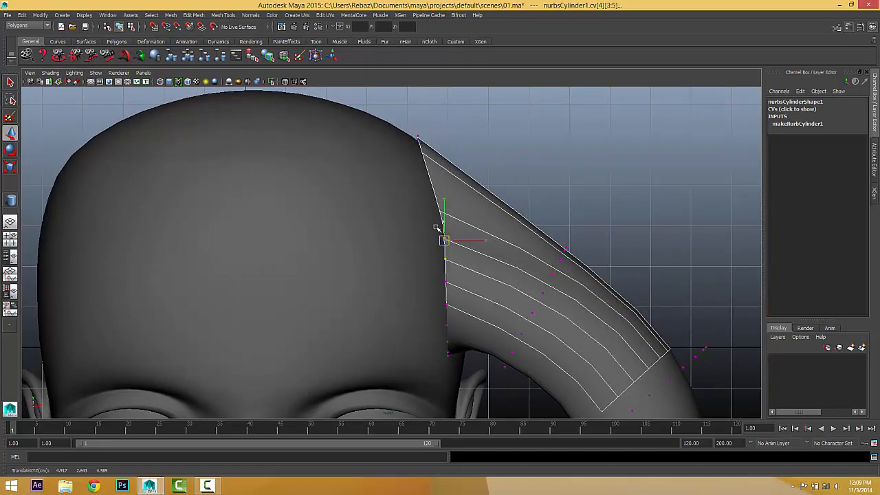
pyautogui.moveTo(436, 228); pyautogui.dragTo(413, 199)
pyautogui.moveTo(424, 254); pyautogui.dragTo(471, 330)
pyautogui.moveTo(446, 303); pyautogui.dragTo(446, 293)
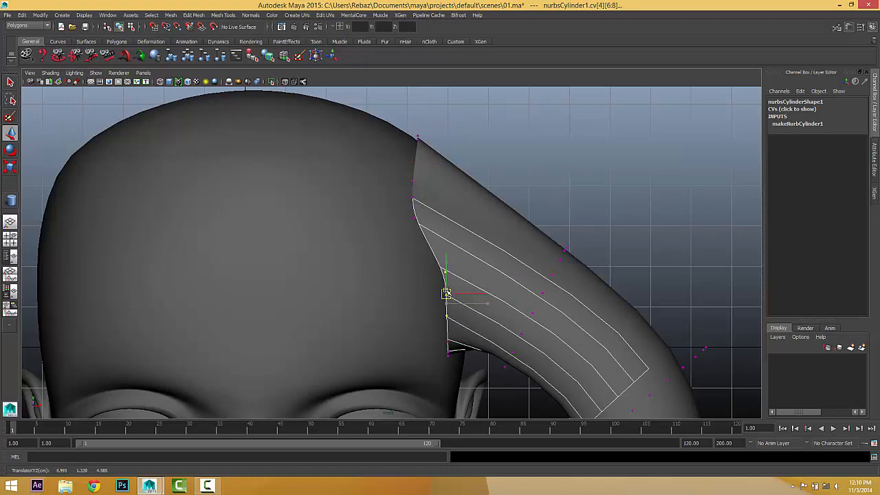
pyautogui.moveTo(435, 323); pyautogui.dragTo(450, 386)
pyautogui.moveTo(400, 128)
pyautogui.mouseDown()
pyautogui.moveTo(428, 147)
pyautogui.moveTo(410, 135)
pyautogui.mouseUp()
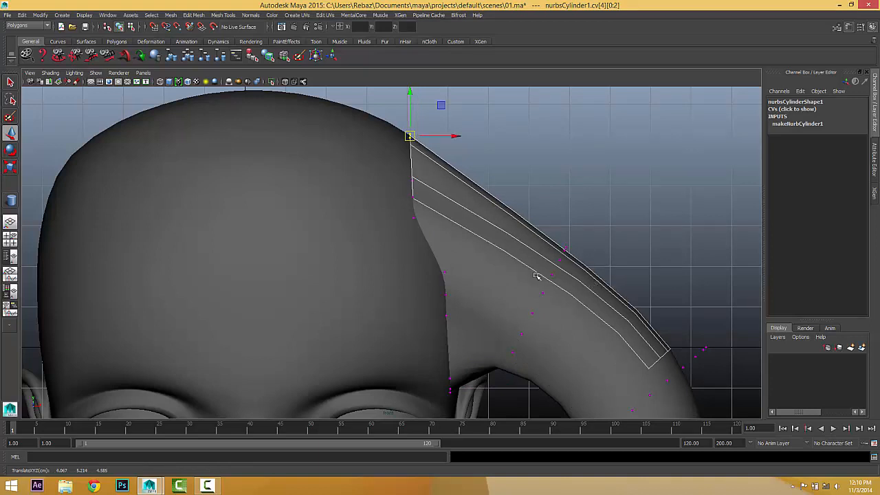
# Switch to the top view and select all of the cylinder's CVs.
pyautogui.press('space')
pyautogui.moveTo(390, 274); pyautogui.dragTo(352, 274)
pyautogui.keyDown('alt'); pyautogui.moveTo(491, 235); pyautogui.dragTo(503, 154, button='middle'); pyautogui.keyUp('alt')
pyautogui.moveTo(660, 226); pyautogui.dragTo(359, 418)
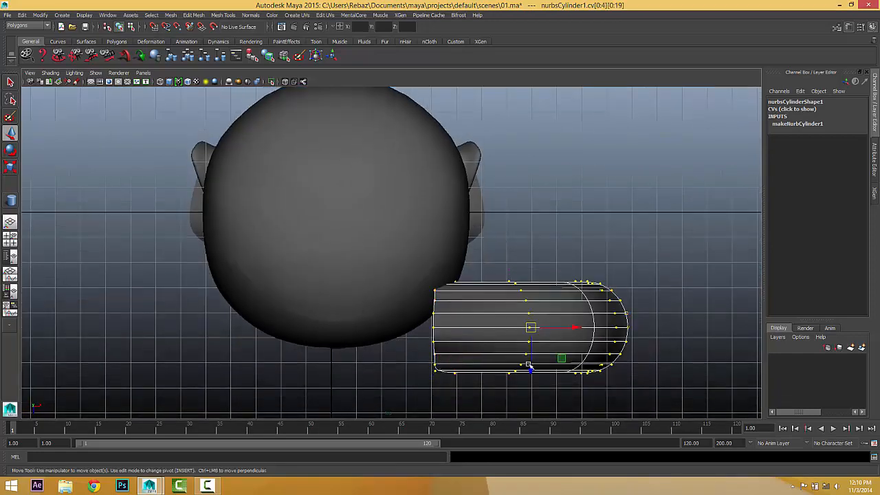
# Slide the strand's CVs back over the head, shift them right and scale them wider.
pyautogui.click(528, 316)
pyautogui.hotkey('ctrl', 'z')
pyautogui.moveTo(530, 354); pyautogui.dragTo(539, 231)
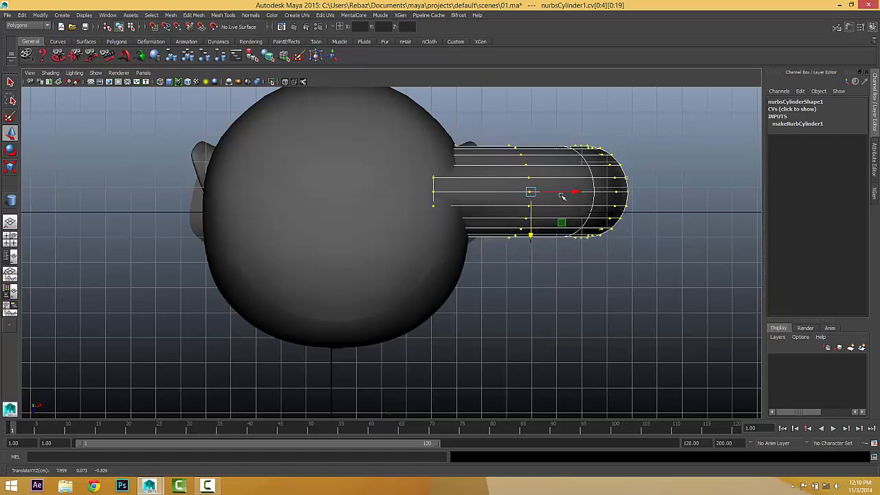
pyautogui.moveTo(562, 197)
pyautogui.mouseDown()
pyautogui.moveTo(593, 193)
pyautogui.moveTo(578, 193)
pyautogui.mouseUp()
pyautogui.click(13, 168)
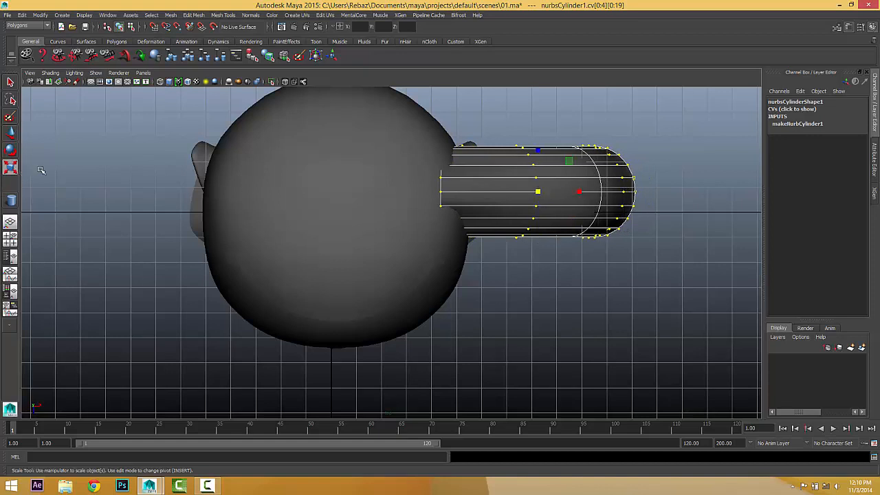
pyautogui.moveTo(540, 150); pyautogui.dragTo(540, 121)
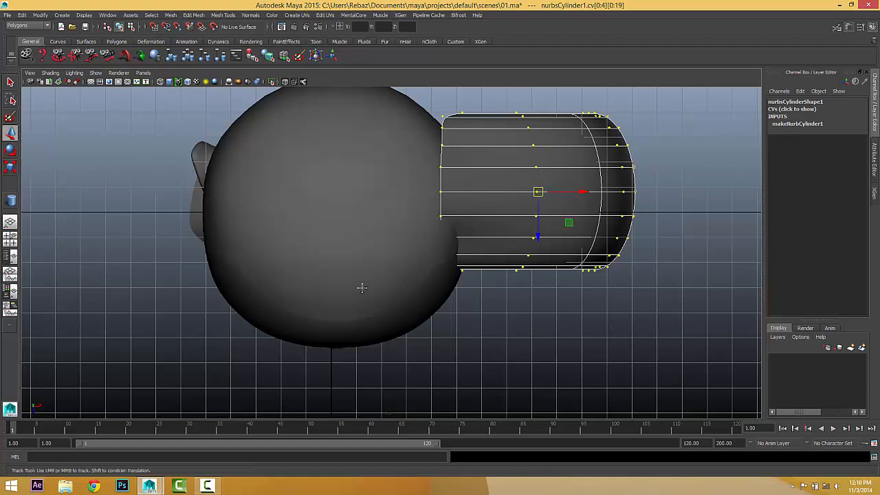
# Nudge the CVs down and left, deselect, and return to the perspective view to inspect the strand.
pyautogui.keyDown('alt'); pyautogui.moveTo(362, 287); pyautogui.dragTo(362, 329, button='middle'); pyautogui.keyUp('alt')
pyautogui.moveTo(539, 279); pyautogui.dragTo(531, 295)
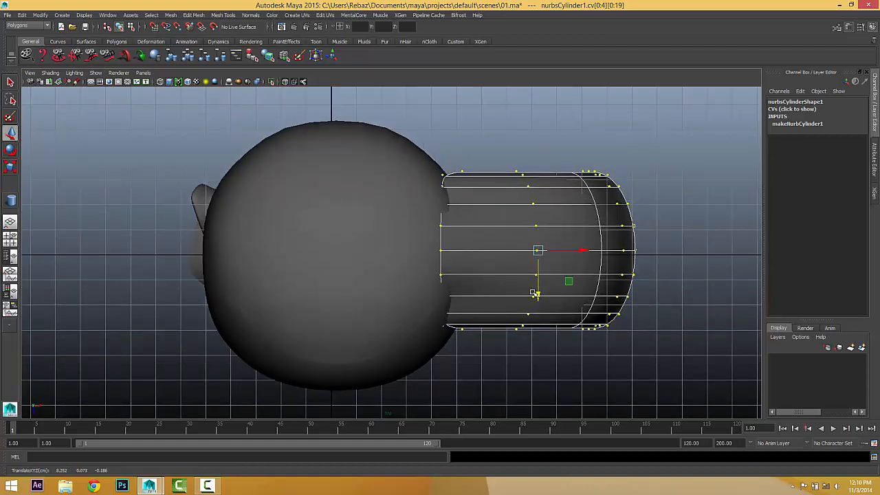
pyautogui.moveTo(569, 252); pyautogui.dragTo(443, 252)
pyautogui.click(688, 268)
pyautogui.press('space')
pyautogui.keyDown('alt'); pyautogui.moveTo(431, 302); pyautogui.dragTo(506, 263, button='middle'); pyautogui.keyUp('alt')
pyautogui.keyDown('alt'); pyautogui.moveTo(506, 262); pyautogui.dragTo(472, 277); pyautogui.keyUp('alt')
pyautogui.moveTo(471, 277); pyautogui.dragTo(497, 273, button='right')
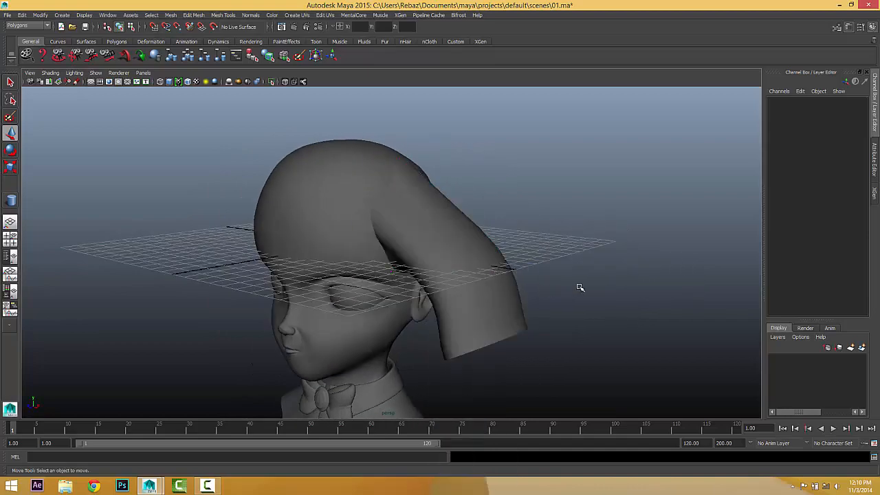
# Select a group of the strand's CVs and pull them inward toward the head along one axis.
pyautogui.keyDown('alt'); pyautogui.moveTo(580, 287); pyautogui.dragTo(443, 289); pyautogui.keyUp('alt')
pyautogui.click(402, 310)
pyautogui.scroll(4, 431, 287)
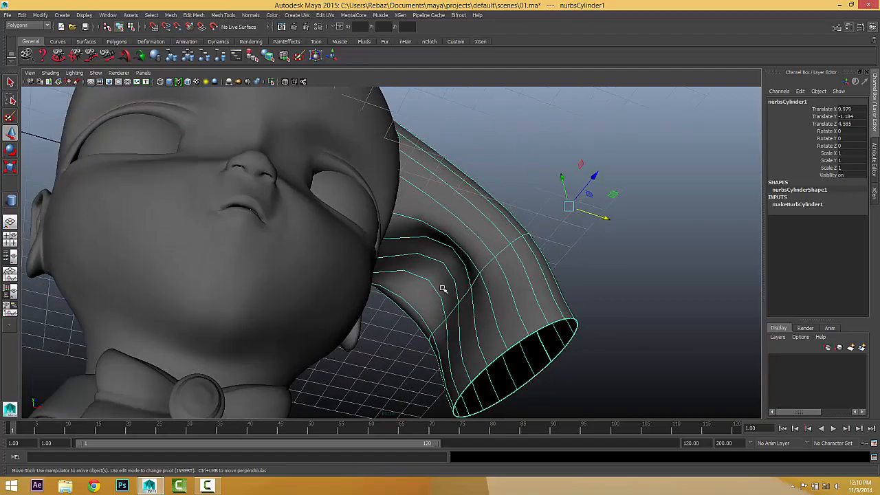
pyautogui.moveTo(443, 289); pyautogui.dragTo(414, 280, button='right')
pyautogui.keyDown('alt'); pyautogui.moveTo(449, 269); pyautogui.dragTo(322, 260); pyautogui.keyUp('alt')
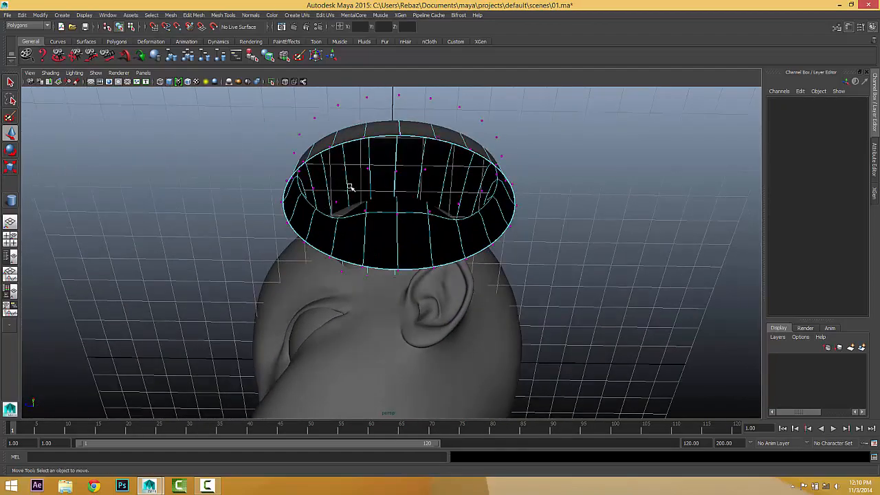
pyautogui.moveTo(424, 183); pyautogui.dragTo(514, 231)
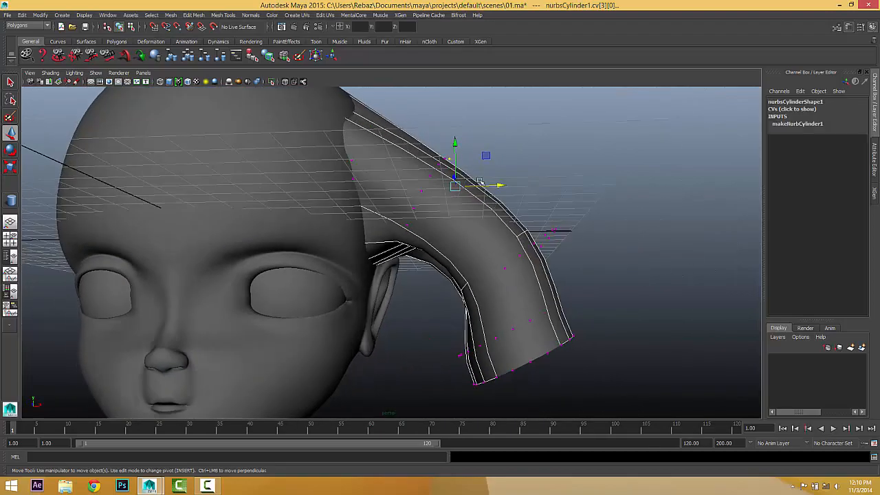
pyautogui.keyDown('alt'); pyautogui.moveTo(438, 165); pyautogui.dragTo(428, 152); pyautogui.keyUp('alt')
pyautogui.keyDown('alt'); pyautogui.moveTo(473, 178); pyautogui.dragTo(465, 200); pyautogui.keyUp('alt')
pyautogui.click(463, 178)
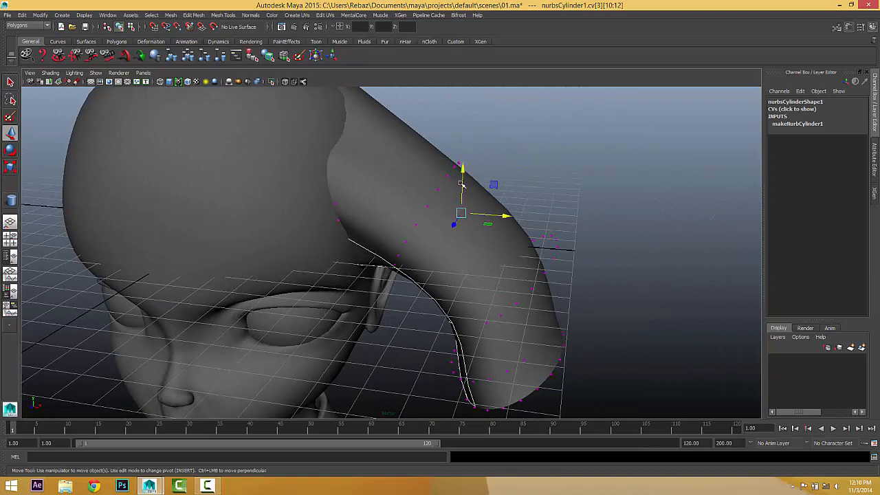
pyautogui.keyDown('alt'); pyautogui.moveTo(461, 253); pyautogui.dragTo(491, 216); pyautogui.keyUp('alt')
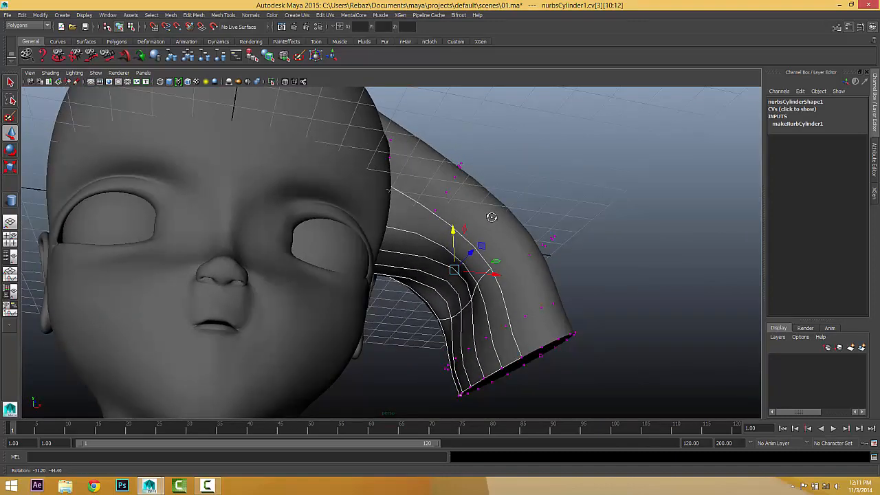
pyautogui.moveTo(494, 273); pyautogui.dragTo(462, 270)
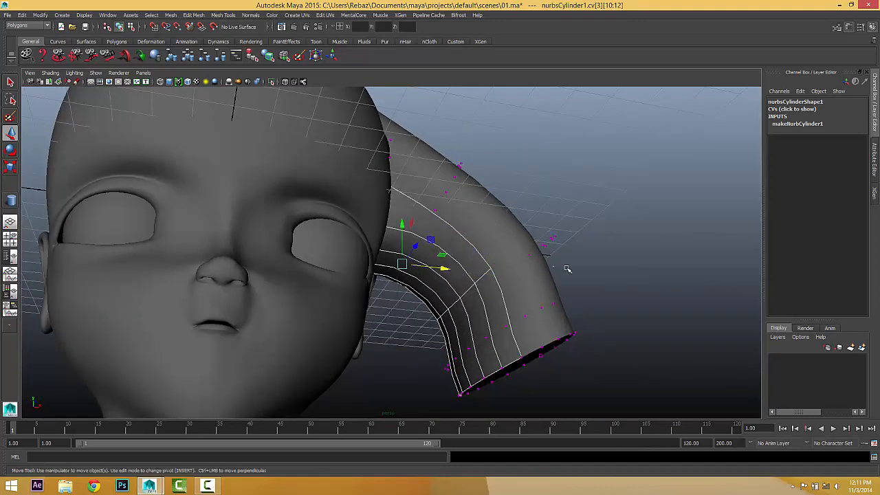
pyautogui.click(569, 305)
# Return the strand to object mode, switch it to hull display and select one hull row.
pyautogui.keyDown('alt'); pyautogui.moveTo(570, 306); pyautogui.dragTo(401, 275); pyautogui.keyUp('alt')
pyautogui.rightClick(401, 273)
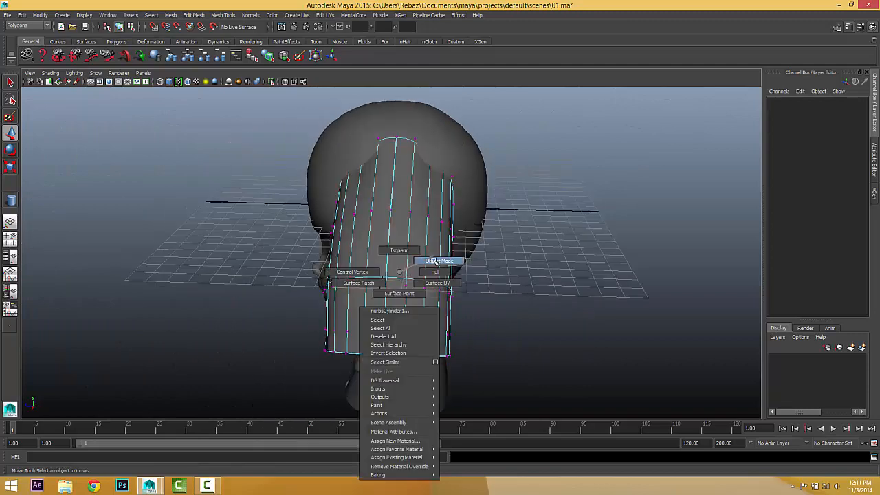
pyautogui.moveTo(435, 261); pyautogui.dragTo(440, 261, button='right')
pyautogui.keyDown('alt'); pyautogui.moveTo(458, 275); pyautogui.dragTo(387, 250); pyautogui.keyUp('alt')
pyautogui.click(377, 237)
pyautogui.keyDown('alt'); pyautogui.moveTo(378, 239); pyautogui.dragTo(437, 254, button='right'); pyautogui.keyUp('alt')
pyautogui.moveTo(383, 222); pyautogui.dragTo(444, 216, button='right')
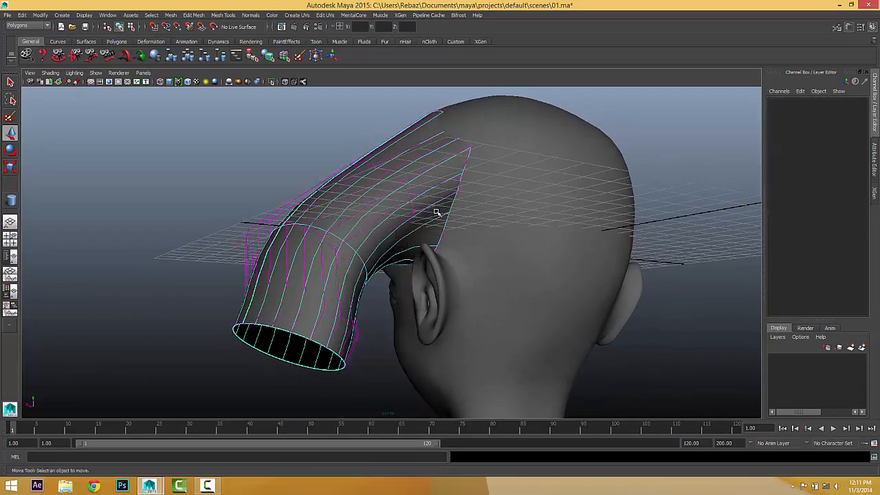
pyautogui.click(435, 204)
pyautogui.keyDown('alt'); pyautogui.moveTo(435, 204); pyautogui.dragTo(435, 302); pyautogui.keyUp('alt')
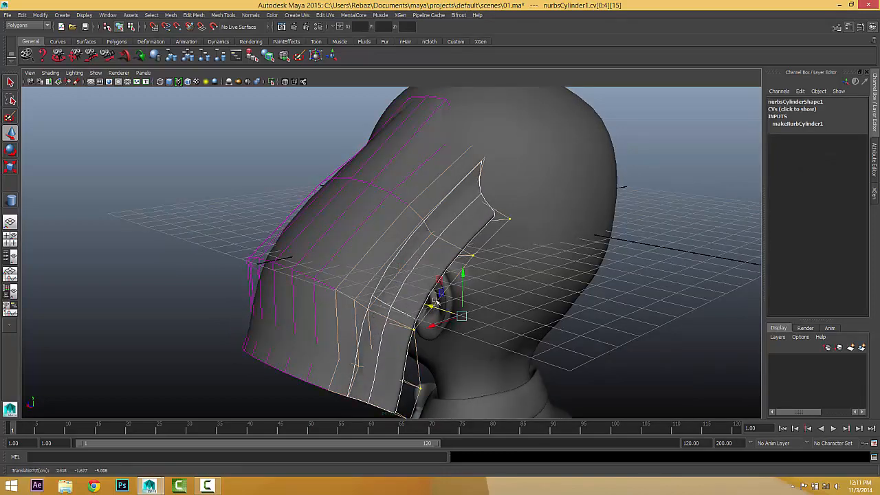
# Put the hair surface in Hull mode and move one hull row right and up.
pyautogui.click(422, 244)
pyautogui.click(421, 243)
pyautogui.rightClick(425, 248)
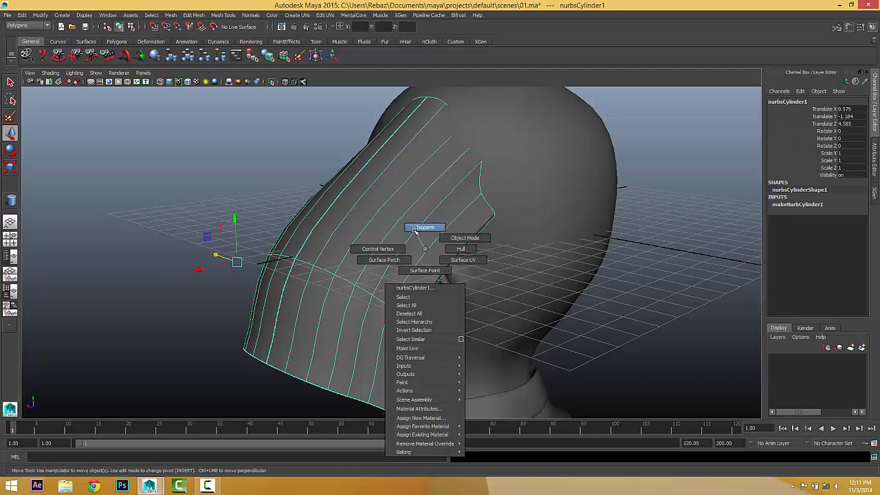
pyautogui.click(455, 248)
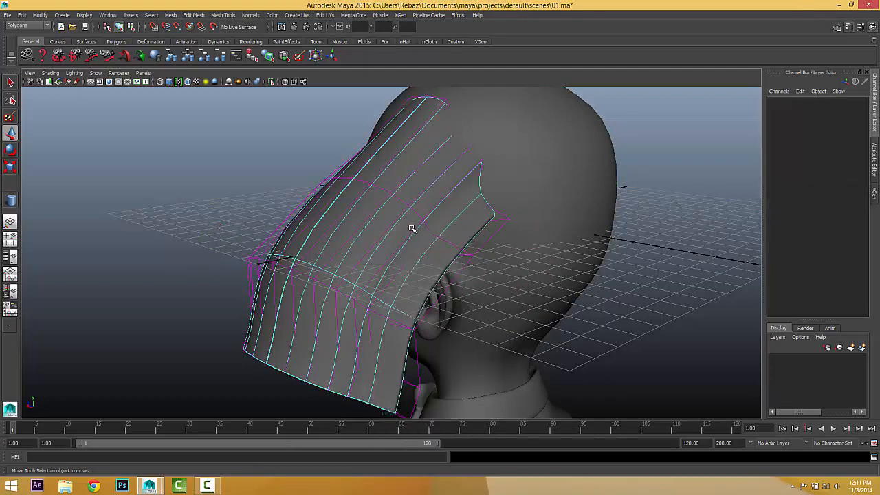
pyautogui.click(411, 228)
pyautogui.moveTo(392, 263); pyautogui.dragTo(514, 217)
# Select the next hull row, shift the lower hair CVs right and raise the surface's top.
pyautogui.click(524, 258)
pyautogui.keyDown('alt'); pyautogui.moveTo(524, 258); pyautogui.dragTo(419, 309); pyautogui.keyUp('alt')
pyautogui.click(543, 313)
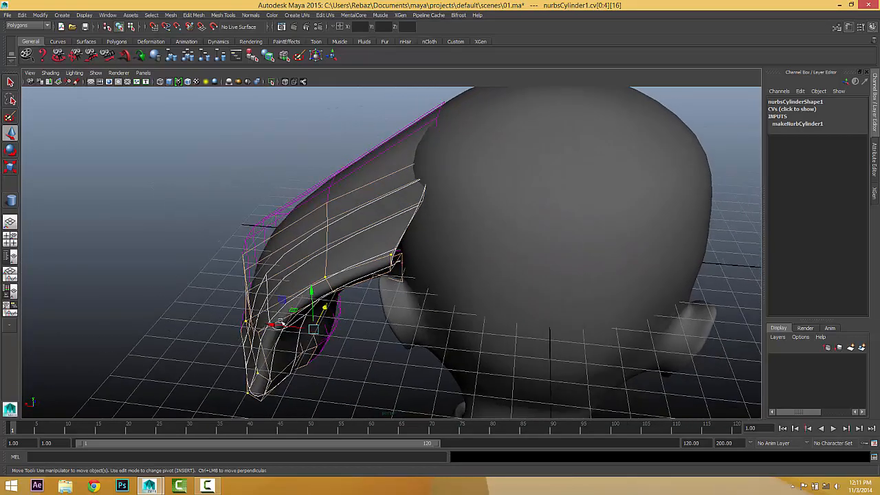
pyautogui.moveTo(281, 327); pyautogui.dragTo(367, 332)
pyautogui.keyDown('alt'); pyautogui.moveTo(382, 330); pyautogui.dragTo(501, 289); pyautogui.keyUp('alt')
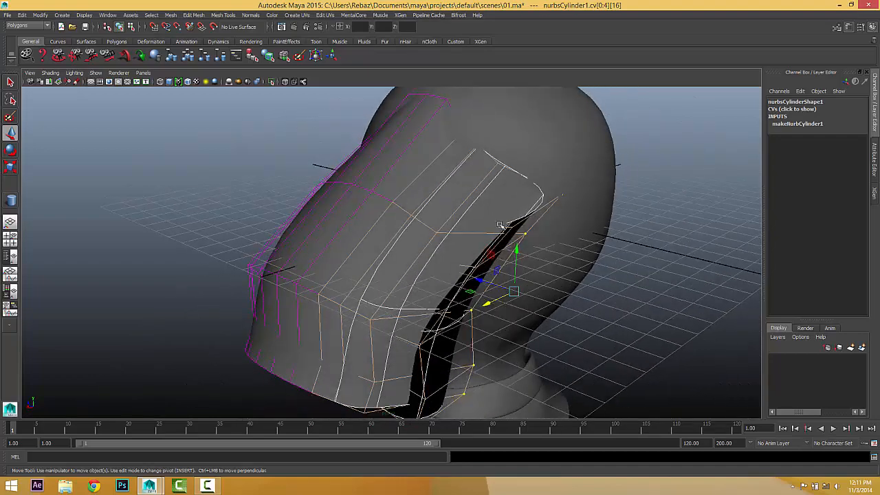
pyautogui.keyDown('alt'); pyautogui.moveTo(483, 181); pyautogui.dragTo(507, 226); pyautogui.keyUp('alt')
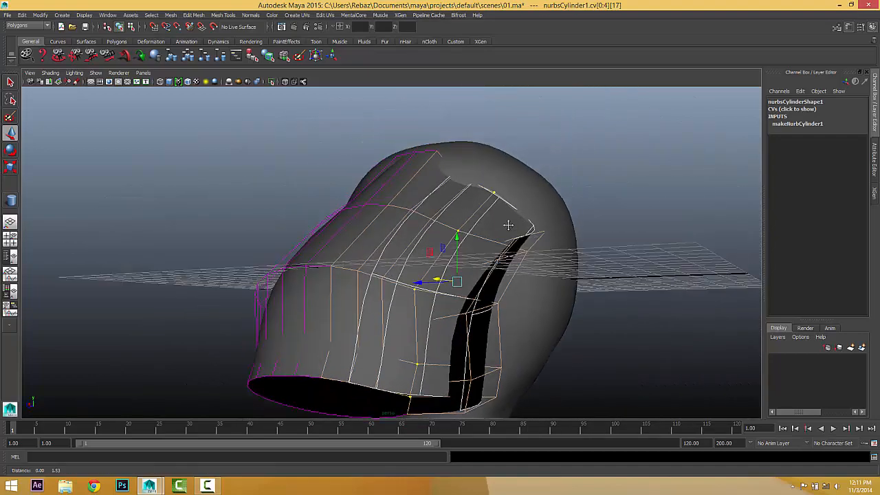
pyautogui.moveTo(459, 244); pyautogui.dragTo(436, 212)
# Select the neighbouring hull rows, then return the surface to object selection.
pyautogui.click(455, 229)
pyautogui.click(421, 270)
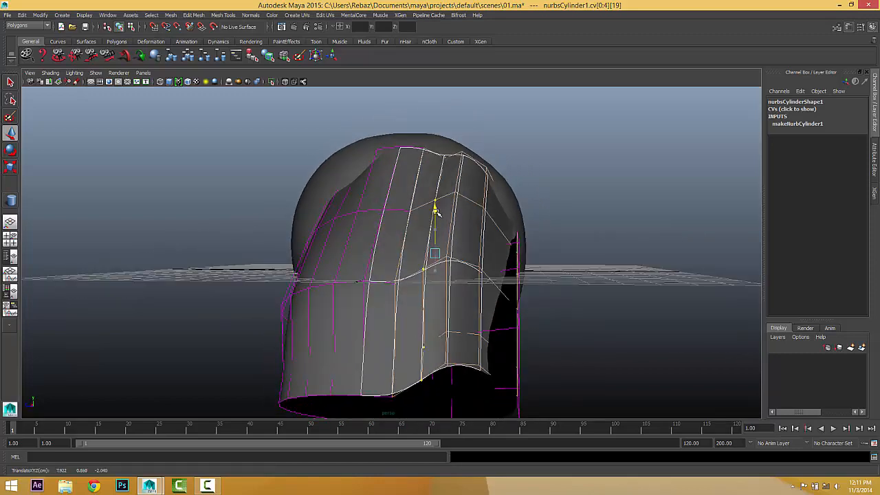
pyautogui.click(400, 261)
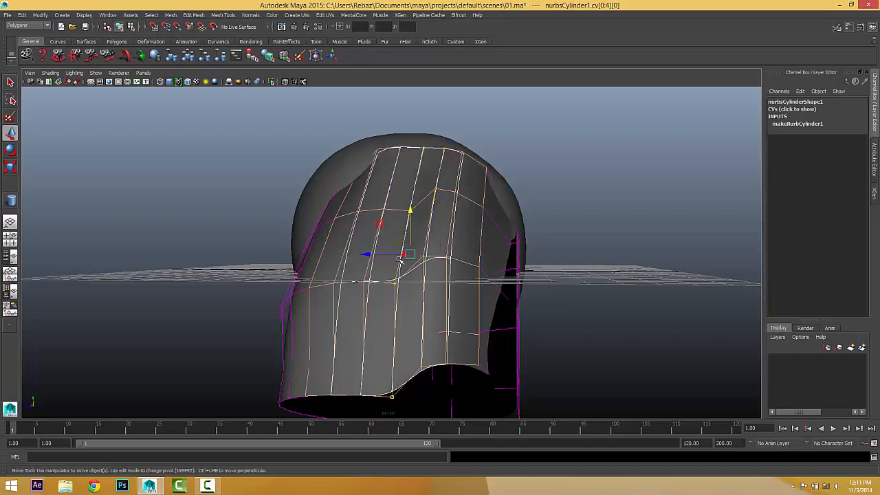
pyautogui.keyDown('alt'); pyautogui.moveTo(410, 225); pyautogui.dragTo(405, 252); pyautogui.keyUp('alt')
pyautogui.rightClick(486, 296)
pyautogui.moveTo(442, 238); pyautogui.dragTo(443, 236, button='right')
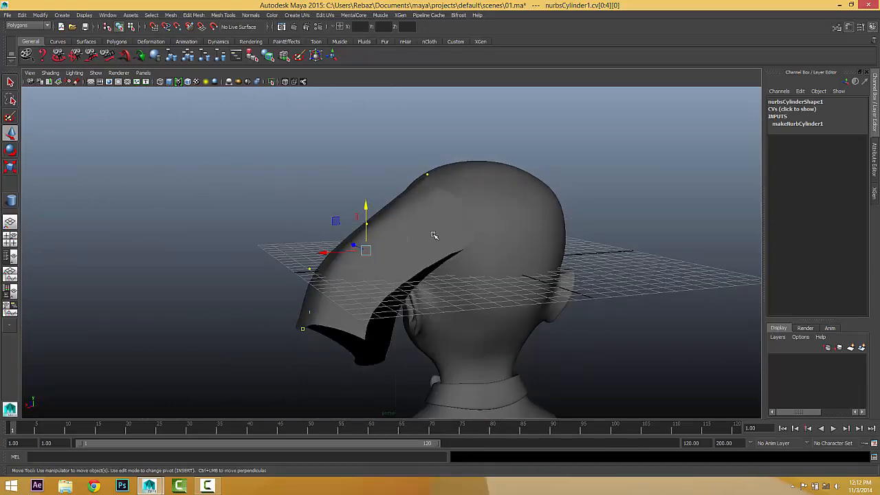
pyautogui.click(418, 237)
pyautogui.keyDown('alt'); pyautogui.moveTo(415, 239); pyautogui.dragTo(447, 253); pyautogui.keyUp('alt')
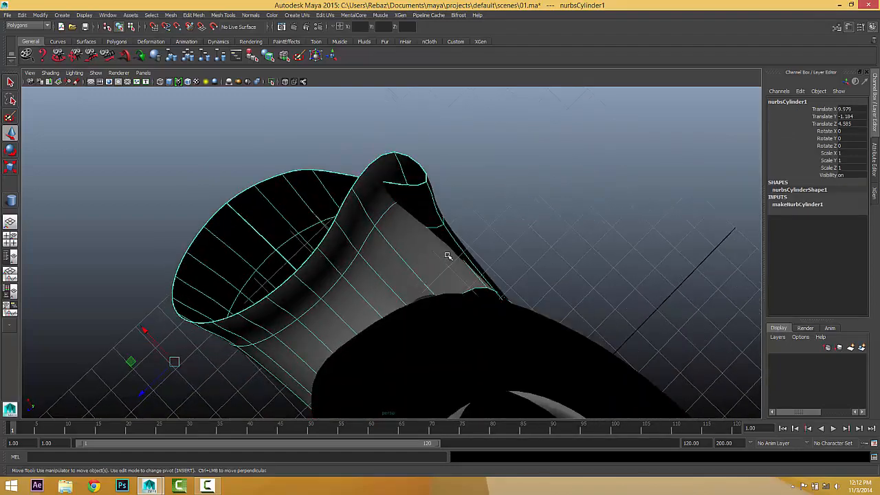
pyautogui.moveTo(448, 254); pyautogui.dragTo(449, 235, button='right')
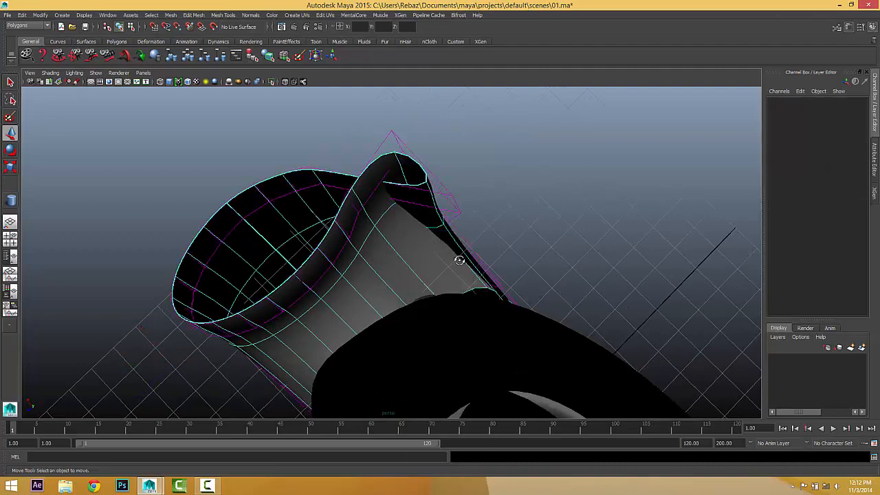
# Hide the viewport grid, select another hull row and pull its CVs left along X.
pyautogui.keyDown('alt'); pyautogui.moveTo(458, 259); pyautogui.dragTo(436, 305); pyautogui.keyUp('alt')
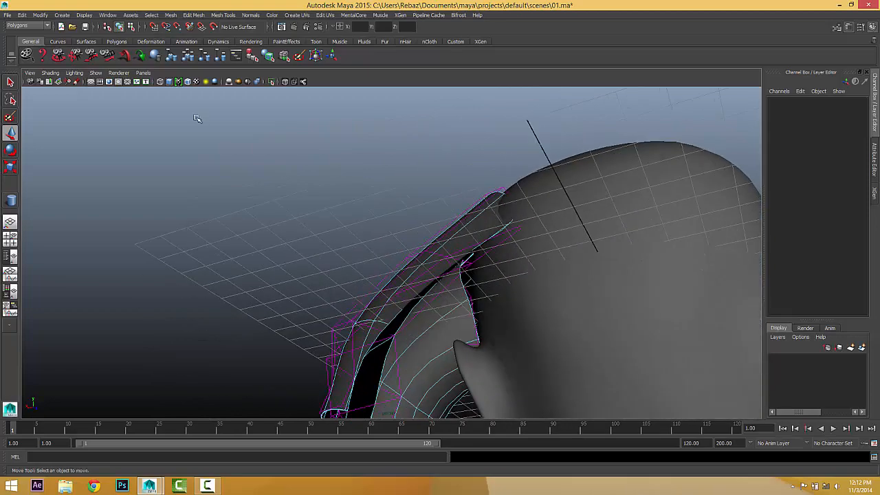
pyautogui.click(91, 81)
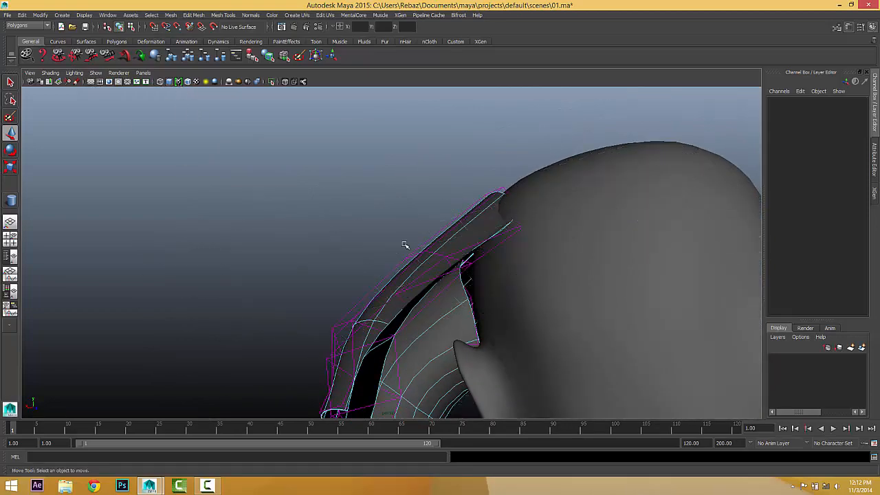
pyautogui.keyDown('alt'); pyautogui.moveTo(403, 246); pyautogui.dragTo(338, 373); pyautogui.keyUp('alt')
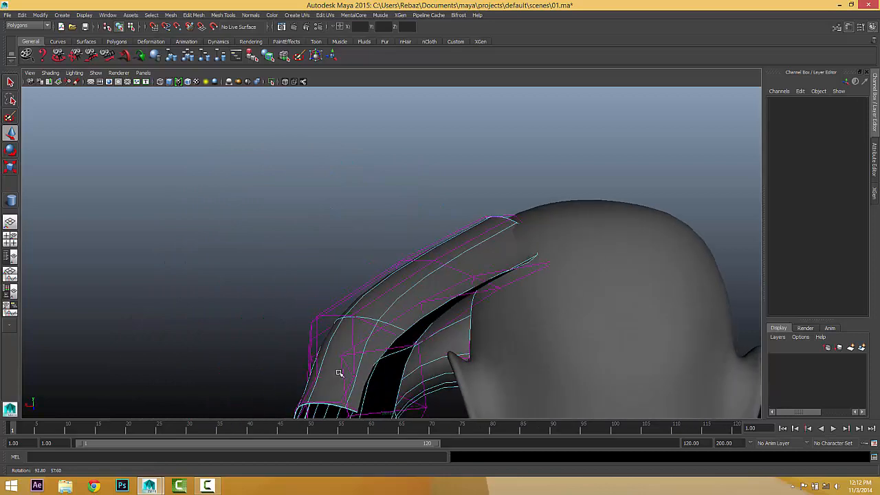
pyautogui.click(423, 372)
pyautogui.keyDown('alt'); pyautogui.moveTo(422, 372); pyautogui.dragTo(464, 397); pyautogui.keyUp('alt')
pyautogui.moveTo(447, 364); pyautogui.dragTo(495, 309)
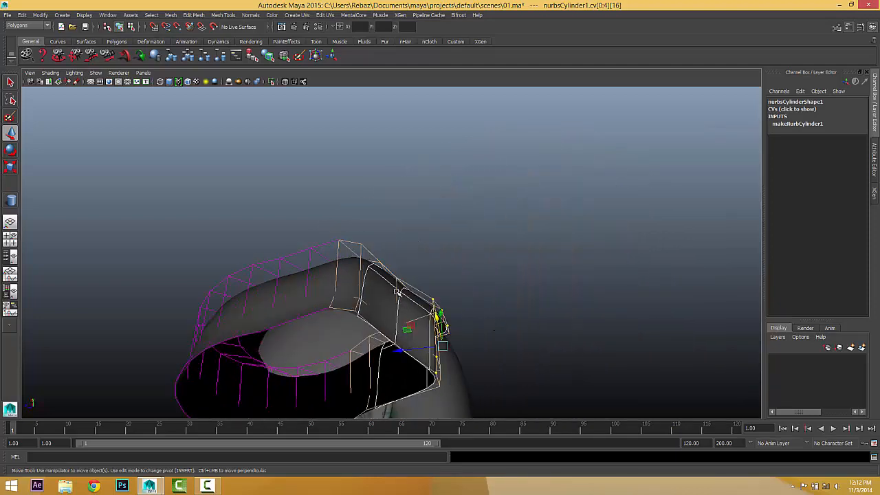
# Return the surface to Object Mode and deselect everything.
pyautogui.keyDown('alt'); pyautogui.moveTo(404, 300); pyautogui.dragTo(425, 362); pyautogui.keyUp('alt')
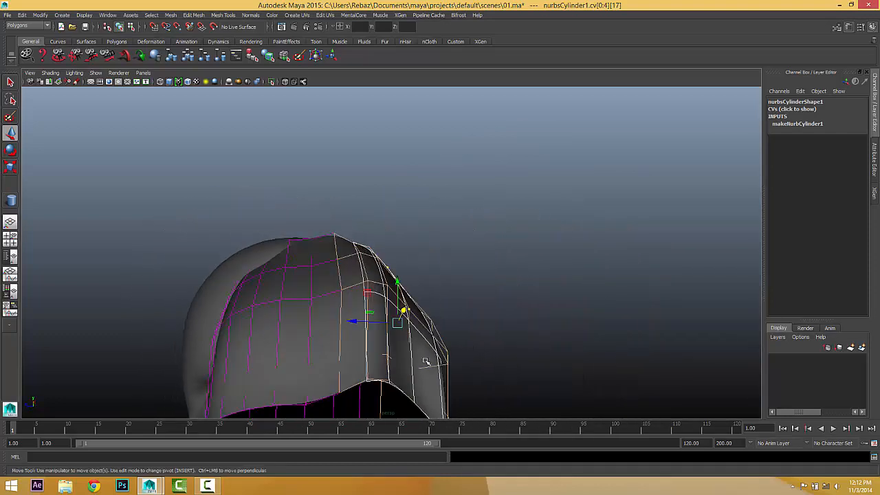
pyautogui.moveTo(379, 283); pyautogui.dragTo(404, 336, button='right')
pyautogui.moveTo(416, 269); pyautogui.dragTo(418, 272, button='right')
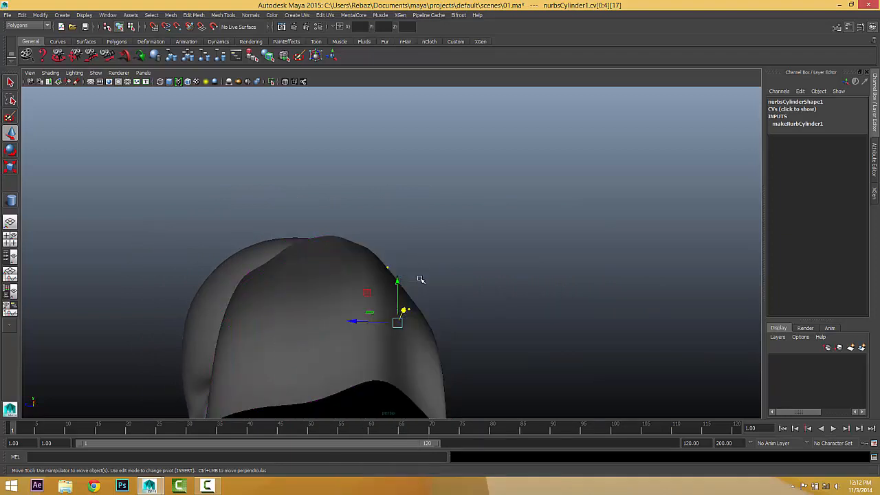
pyautogui.keyDown('alt'); pyautogui.moveTo(418, 272); pyautogui.dragTo(464, 305); pyautogui.keyUp('alt')
pyautogui.click(493, 289)
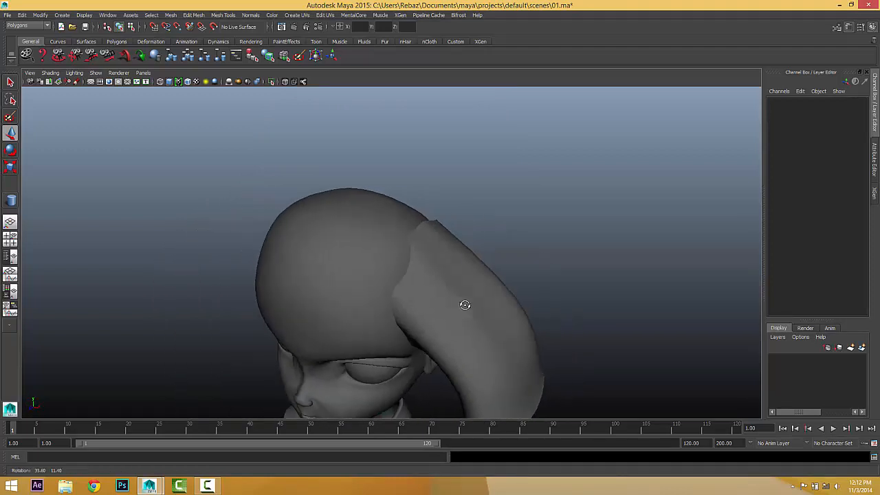
# Select hairBaseMesh in the Outliner and create an XGen description controlled by placing and shaping guides.
pyautogui.click(9, 259)
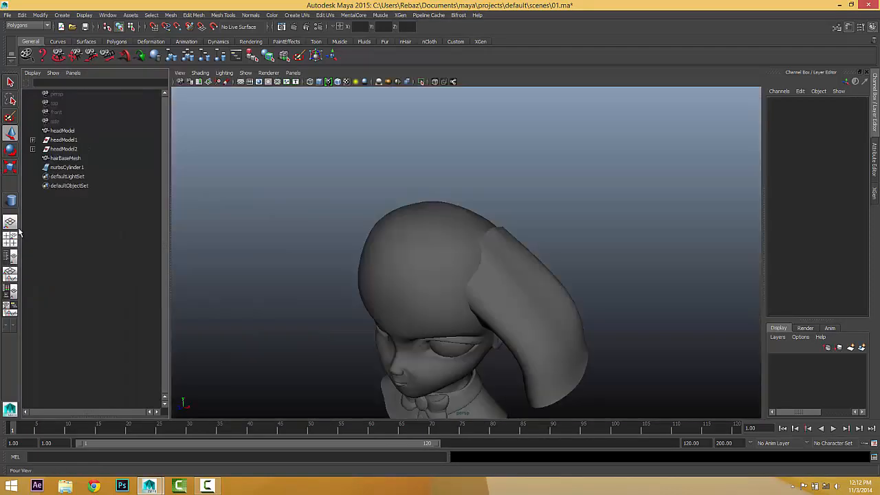
pyautogui.click(65, 158)
pyautogui.keyDown('alt'); pyautogui.moveTo(248, 193); pyautogui.dragTo(341, 198); pyautogui.keyUp('alt')
pyautogui.click(400, 15)
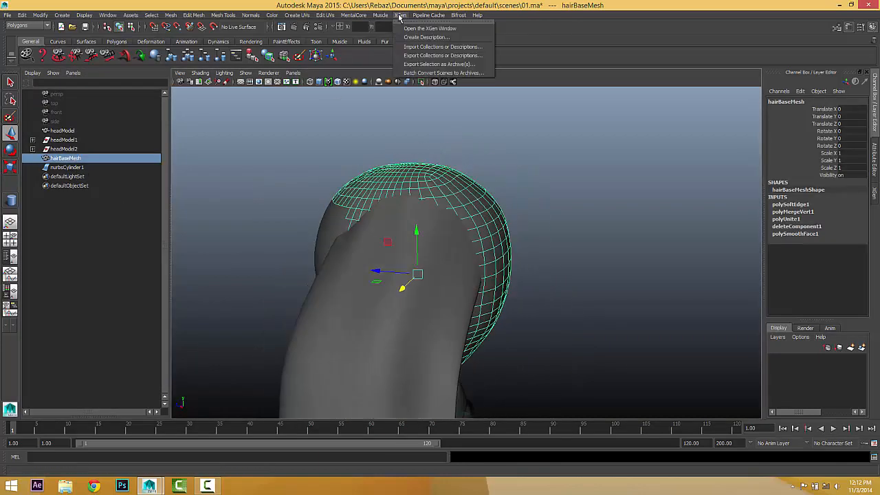
pyautogui.click(413, 40)
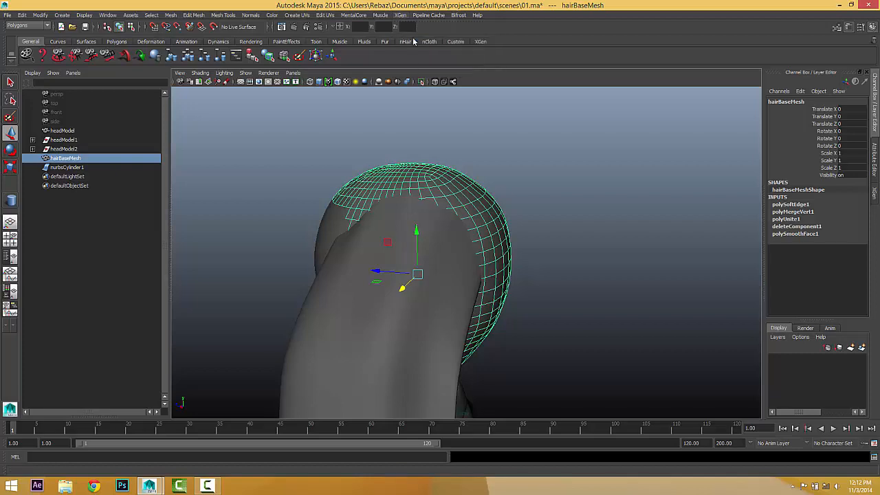
pyautogui.click(359, 310)
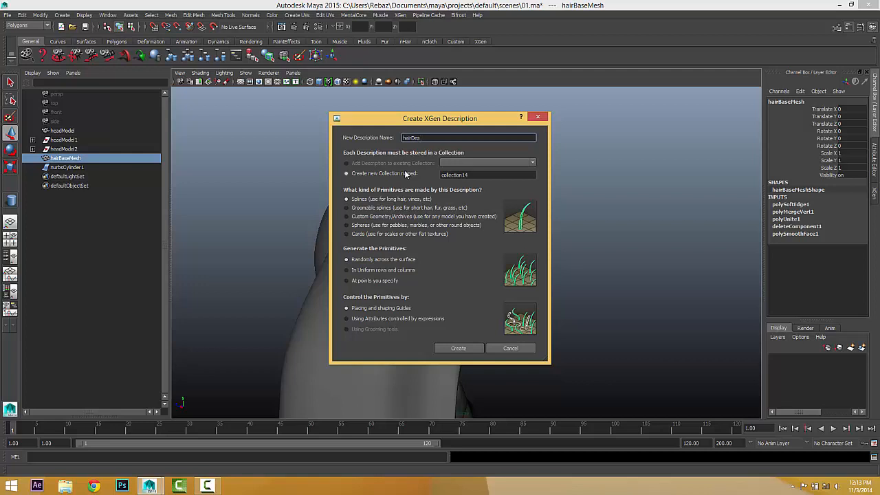
# Name the description hairDescp, set the collection to HairCol, and create them.
pyautogui.press('Tab')
pyautogui.press('Tab')
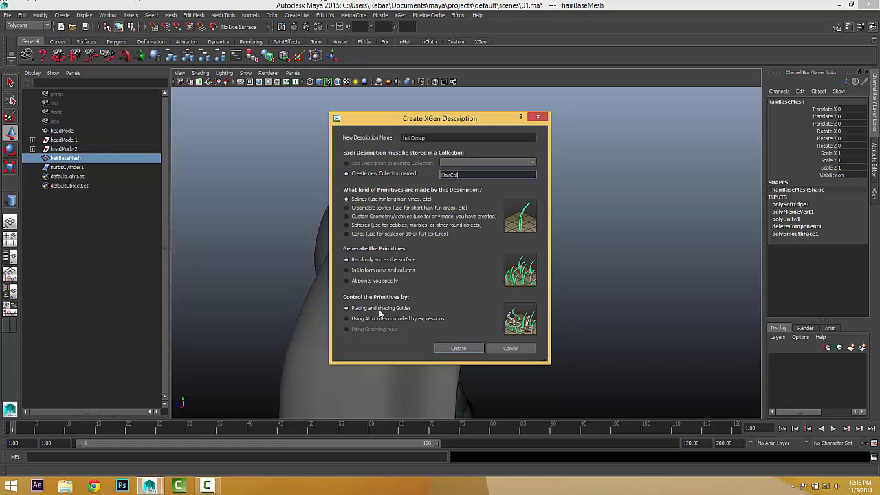
pyautogui.click(459, 348)
pyautogui.keyDown('alt'); pyautogui.moveTo(518, 307); pyautogui.dragTo(594, 314); pyautogui.keyUp('alt')
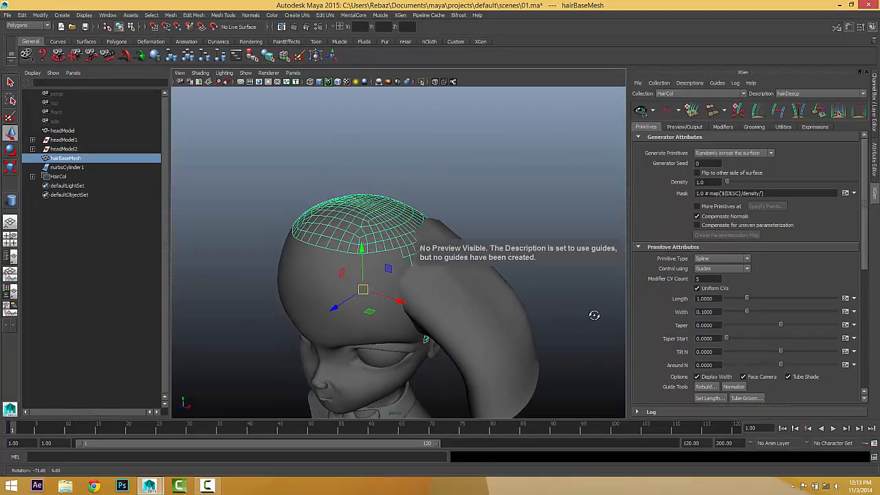
# Deselect hairBaseMesh and expand HairCol in the Outliner to reveal hairDescp.
pyautogui.click(508, 200)
pyautogui.moveTo(508, 201)
pyautogui.keyDown('alt'); pyautogui.mouseDown()
pyautogui.moveTo(463, 207)
pyautogui.moveTo(498, 205)
pyautogui.mouseUp(); pyautogui.keyUp('alt')
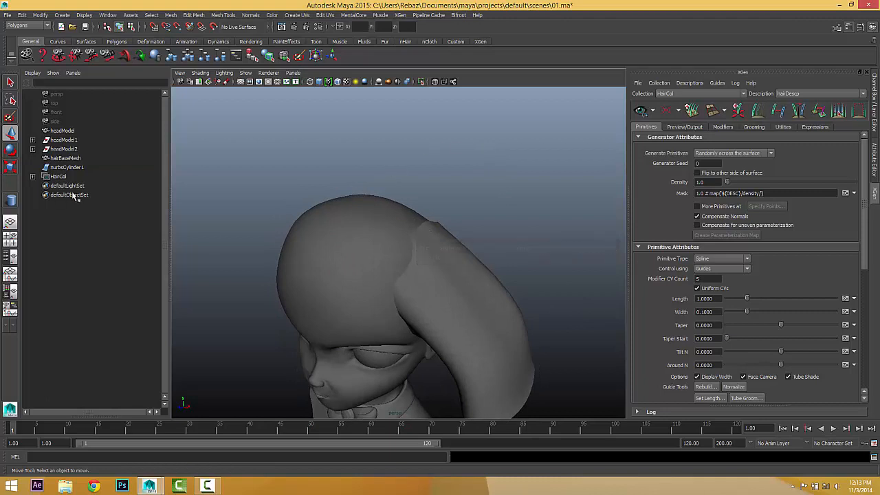
pyautogui.click(32, 176)
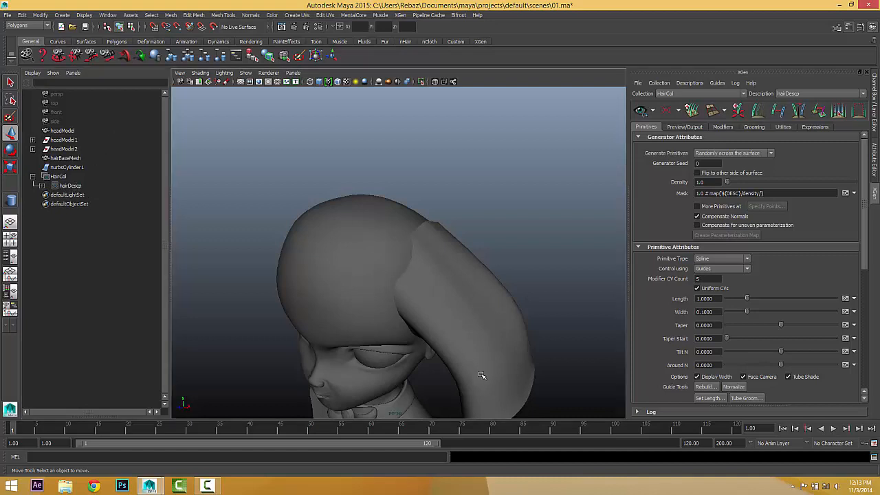
pyautogui.moveTo(508, 390)
pyautogui.keyDown('alt'); pyautogui.mouseDown()
pyautogui.moveTo(370, 383)
pyautogui.moveTo(348, 373)
pyautogui.moveTo(455, 353)
pyautogui.moveTo(499, 377)
pyautogui.mouseUp(); pyautogui.keyUp('alt')
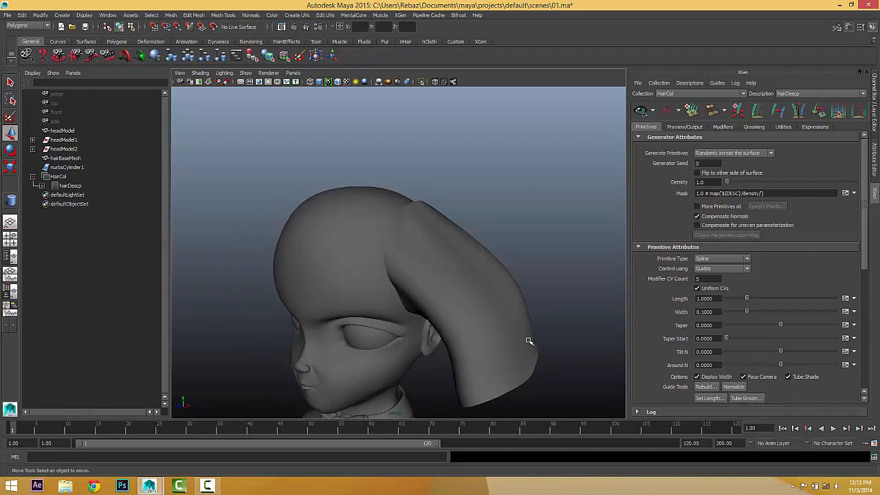
# Show the XGen Utilities guide tools and select the nurbsCylinder1 hair surface.
pyautogui.click(783, 126)
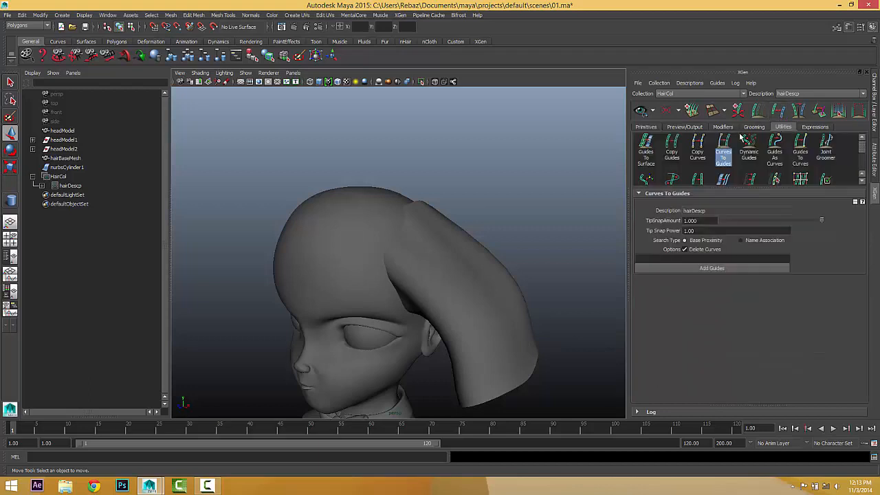
pyautogui.click(722, 175)
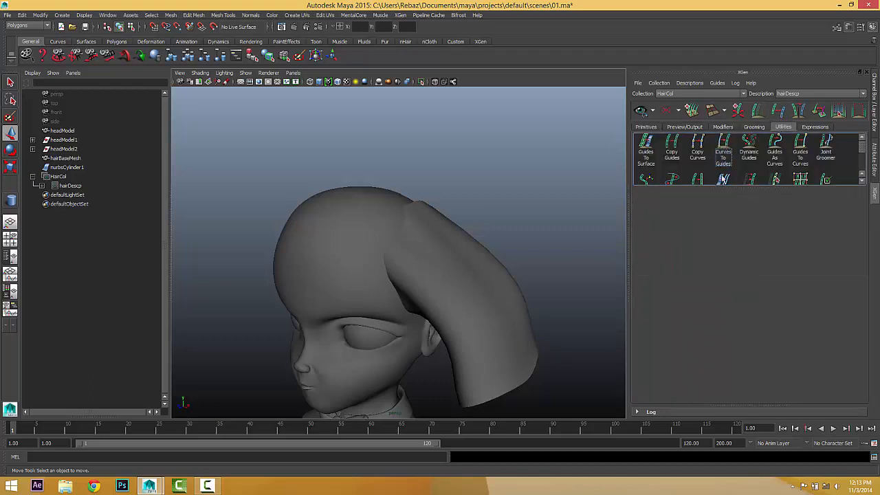
pyautogui.keyDown('alt'); pyautogui.moveTo(552, 287); pyautogui.dragTo(523, 296); pyautogui.keyUp('alt')
pyautogui.click(506, 323)
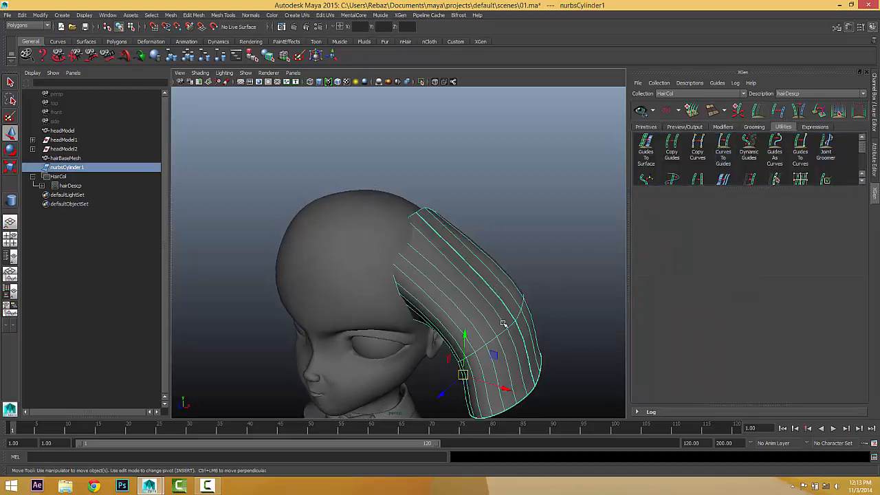
# In Surface to Curves settings, make the curves start at U=0.
pyautogui.keyDown('alt'); pyautogui.moveTo(508, 324); pyautogui.dragTo(621, 265); pyautogui.keyUp('alt')
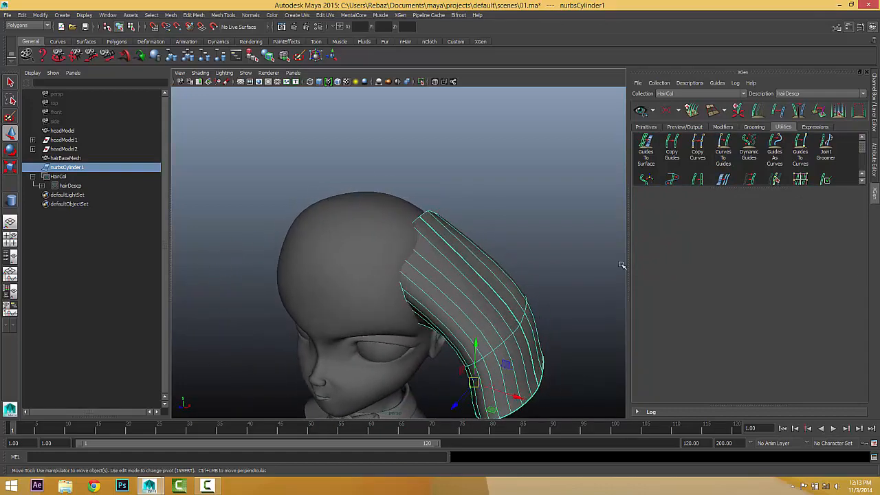
pyautogui.click(723, 193)
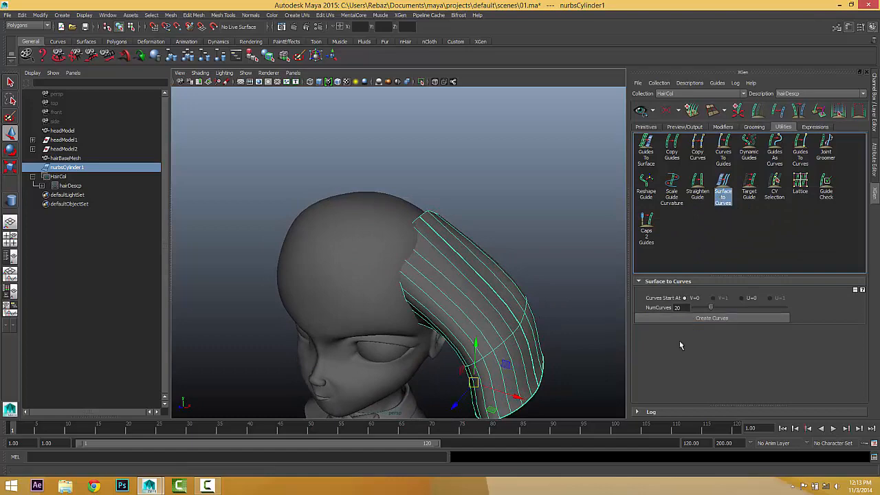
pyautogui.click(741, 297)
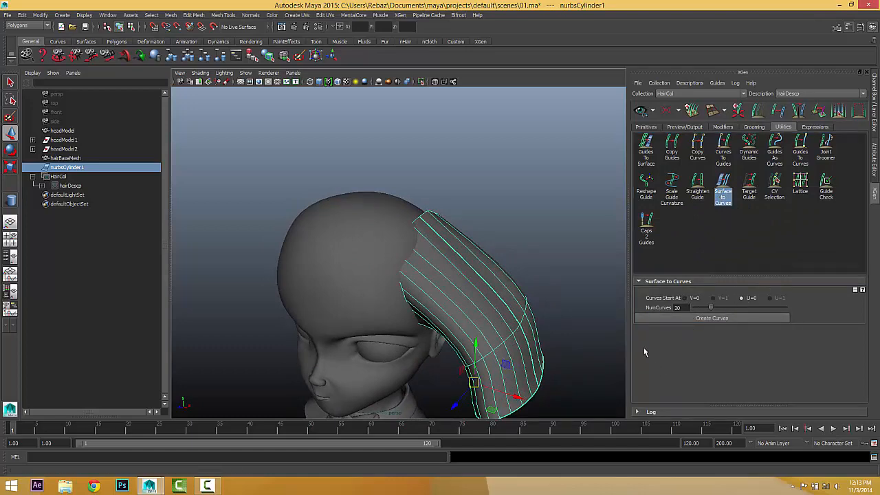
pyautogui.keyDown('alt'); pyautogui.moveTo(574, 348); pyautogui.dragTo(415, 167); pyautogui.keyUp('alt')
pyautogui.scroll(5, 460, 277)
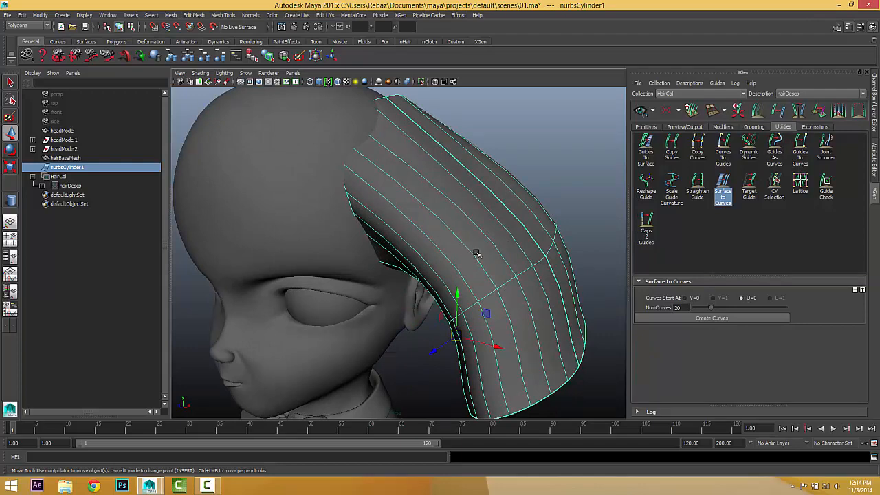
pyautogui.keyDown('alt'); pyautogui.moveTo(445, 235); pyautogui.dragTo(406, 146); pyautogui.keyUp('alt')
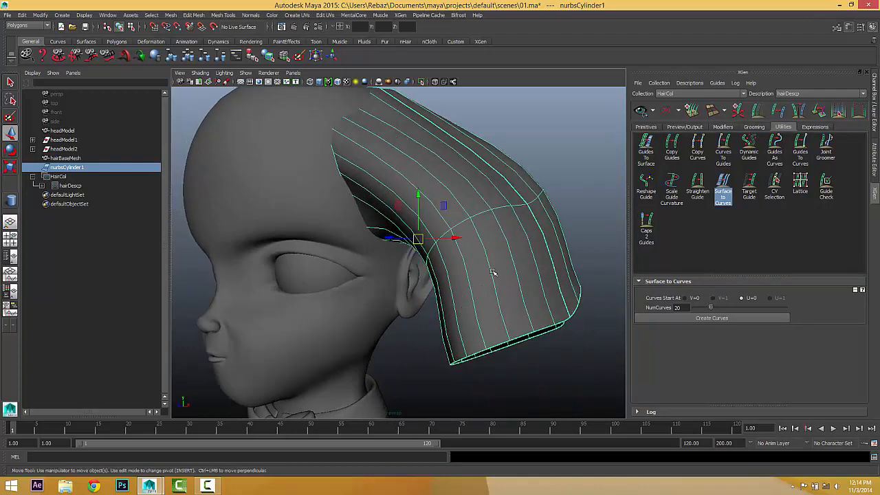
pyautogui.keyDown('alt'); pyautogui.moveTo(493, 273); pyautogui.dragTo(489, 275); pyautogui.keyUp('alt')
pyautogui.keyDown('alt'); pyautogui.moveTo(388, 220); pyautogui.dragTo(408, 253, button='middle'); pyautogui.keyUp('alt')
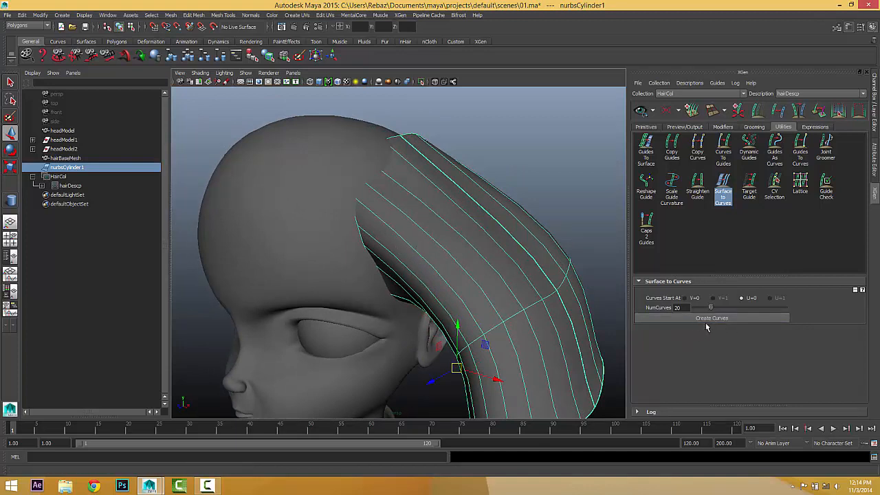
# Set NumCurves to 10, create the curves, and select nurbsCylinder1.
pyautogui.doubleClick(679, 308)
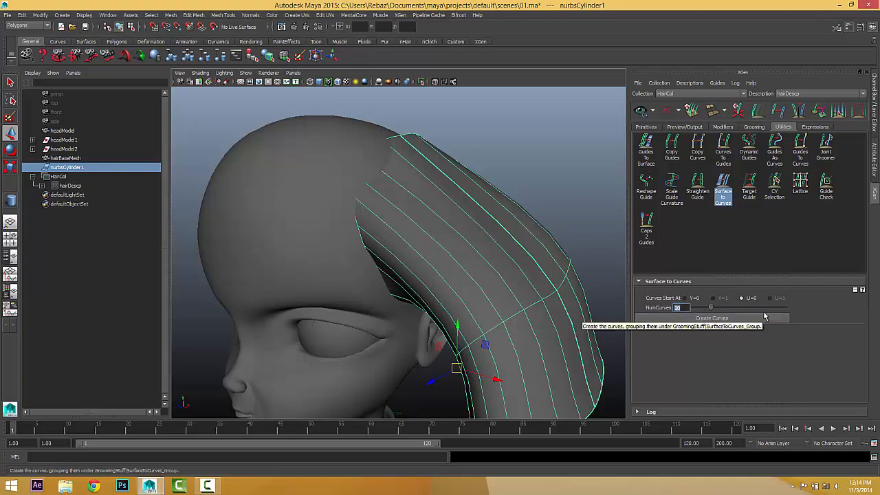
pyautogui.write('10')
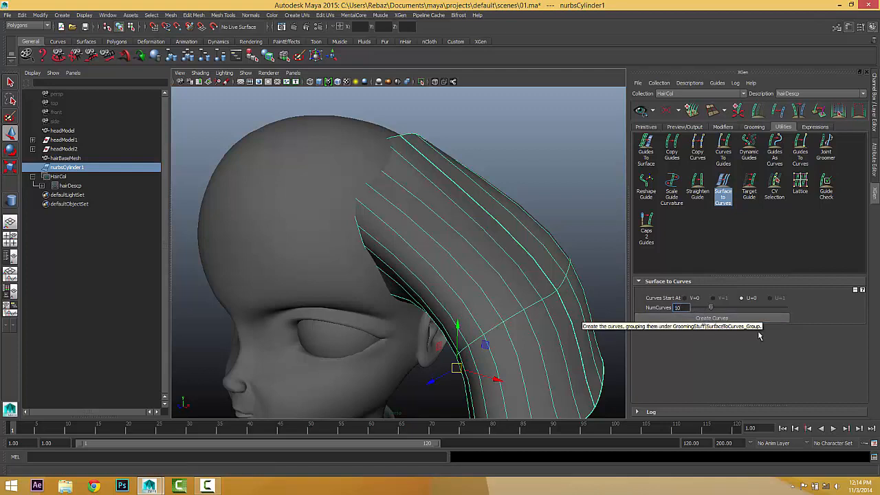
pyautogui.click(706, 319)
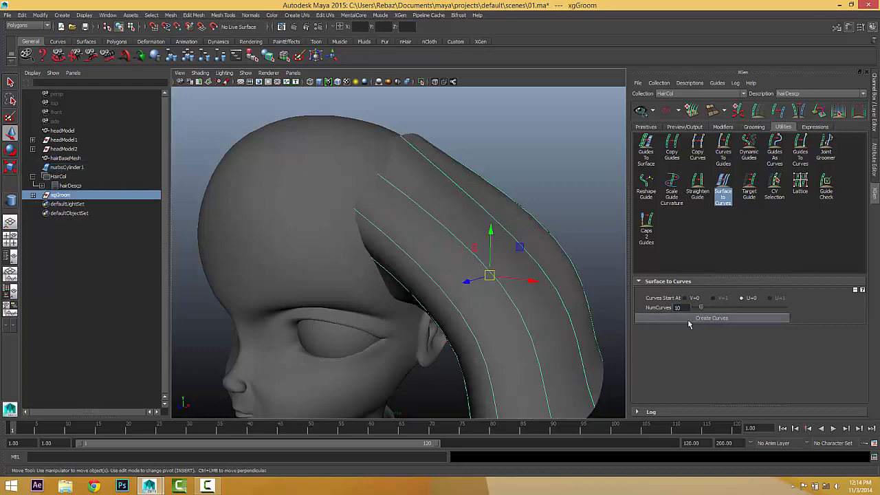
pyautogui.scroll(-5, 563, 325)
pyautogui.keyDown('alt'); pyautogui.moveTo(554, 315); pyautogui.dragTo(521, 307); pyautogui.keyUp('alt')
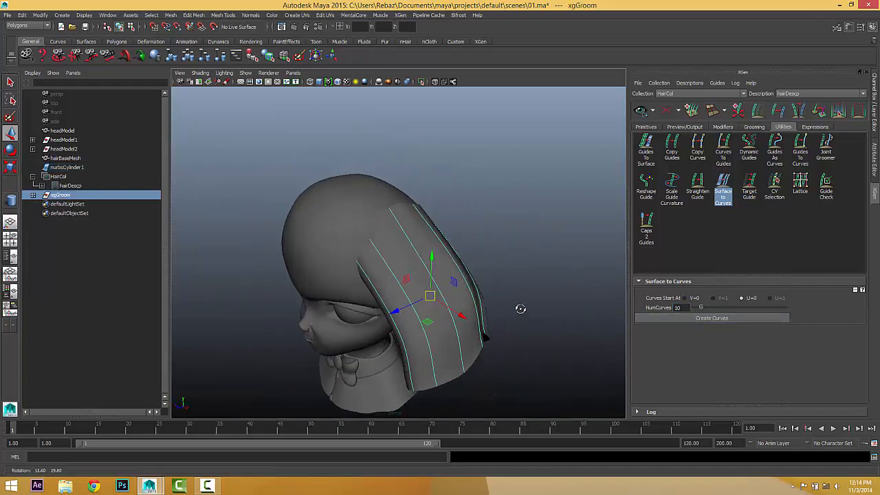
pyautogui.click(66, 167)
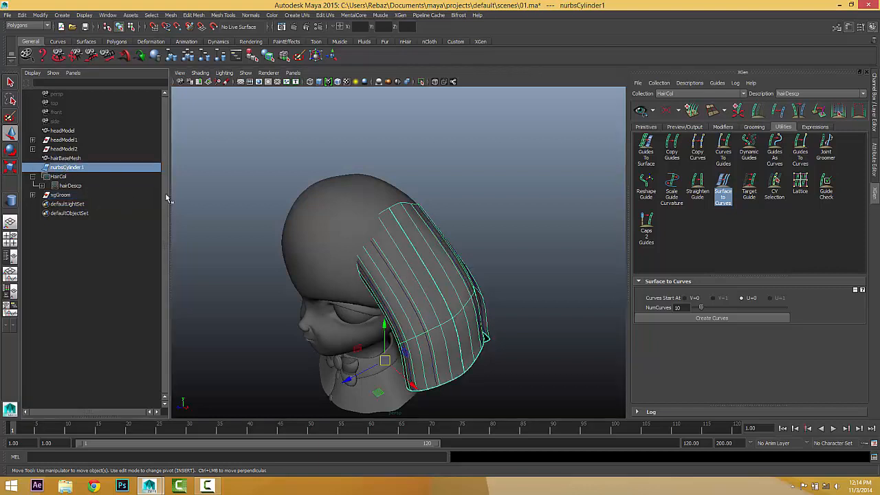
# Hide nurbsCylinder1 with Ctrl+H and marquee-select the ten extracted curves.
pyautogui.hotkey('ctrl', 'h')
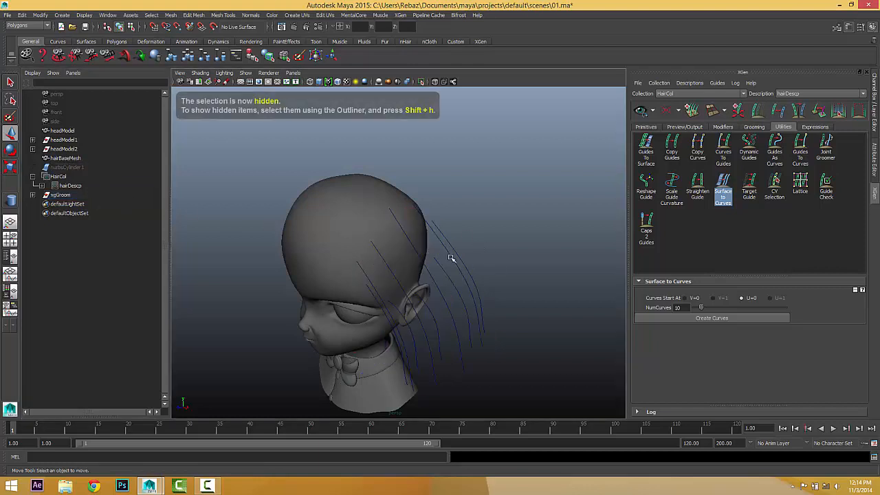
pyautogui.keyDown('alt'); pyautogui.moveTo(492, 306); pyautogui.dragTo(448, 306); pyautogui.keyUp('alt')
pyautogui.keyDown('alt'); pyautogui.moveTo(448, 307); pyautogui.dragTo(487, 307, button='right'); pyautogui.keyUp('alt')
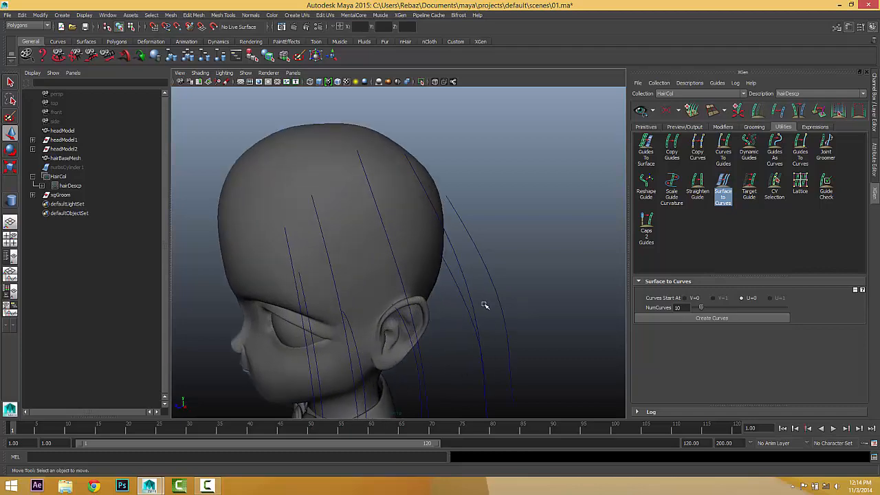
pyautogui.keyDown('alt'); pyautogui.moveTo(487, 306); pyautogui.dragTo(472, 296); pyautogui.keyUp('alt')
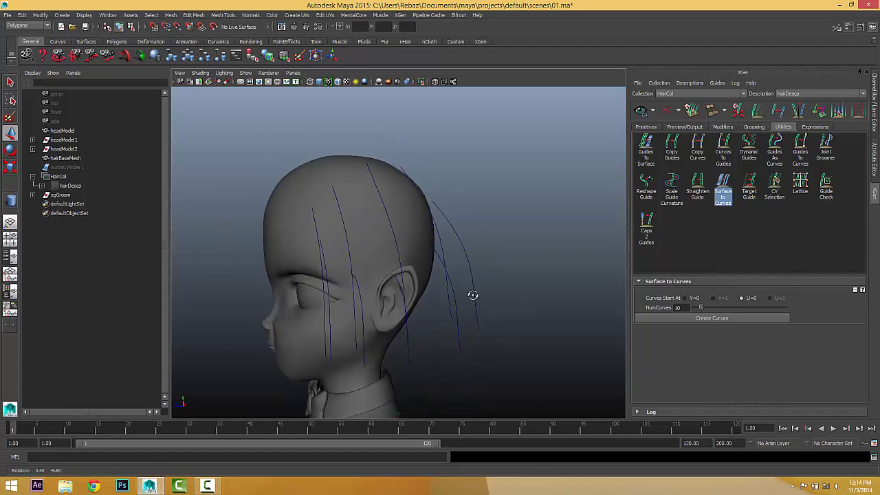
pyautogui.keyDown('alt'); pyautogui.moveTo(472, 296); pyautogui.dragTo(499, 309, button='right'); pyautogui.keyUp('alt')
pyautogui.keyDown('alt'); pyautogui.moveTo(499, 308); pyautogui.dragTo(540, 313); pyautogui.keyUp('alt')
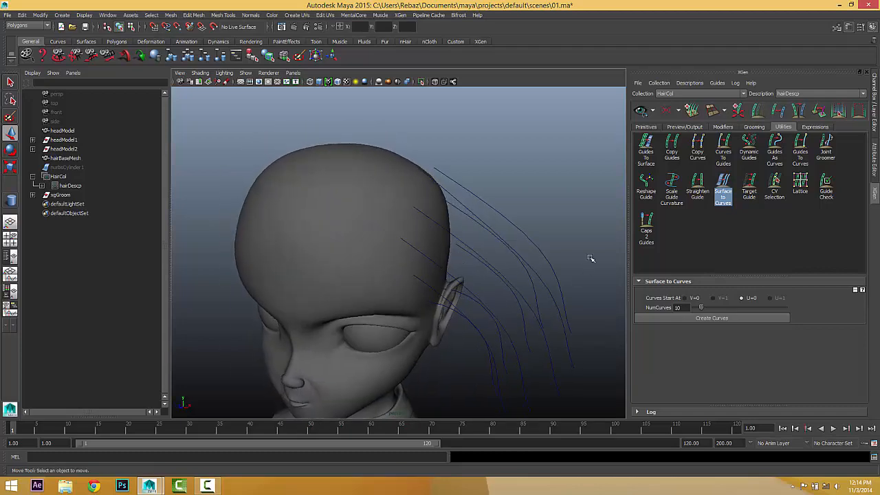
pyautogui.moveTo(595, 258); pyautogui.dragTo(471, 311)
# Switch from Surface to Curves to Curves To Guides and turn off Delete Curves.
pyautogui.click(721, 197)
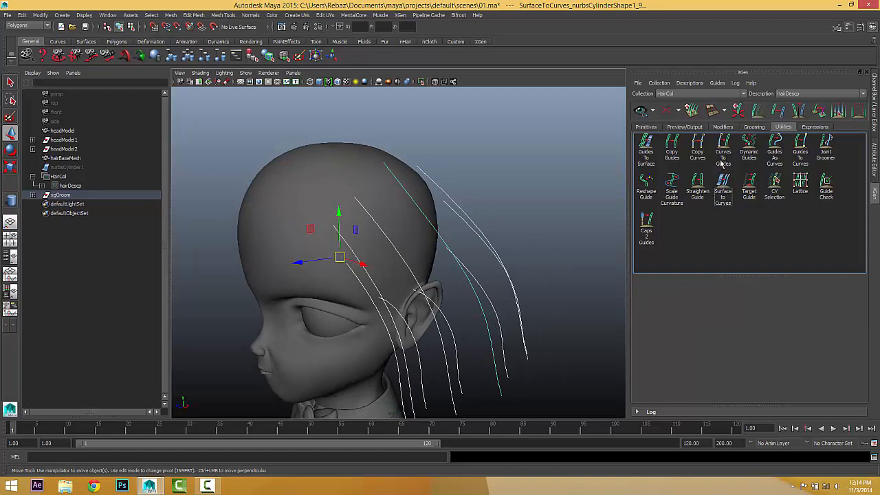
pyautogui.moveTo(441, 264)
pyautogui.keyDown('alt'); pyautogui.mouseDown()
pyautogui.moveTo(416, 281)
pyautogui.moveTo(450, 268)
pyautogui.mouseUp(); pyautogui.keyUp('alt')
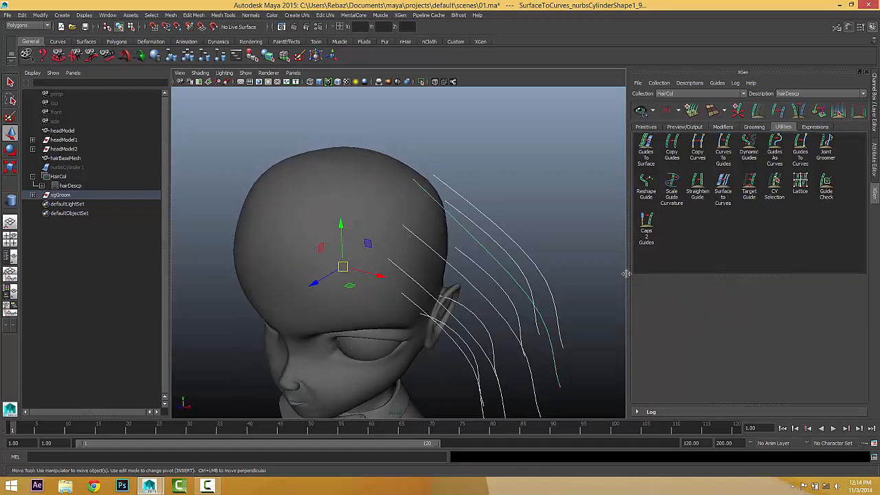
pyautogui.click(726, 158)
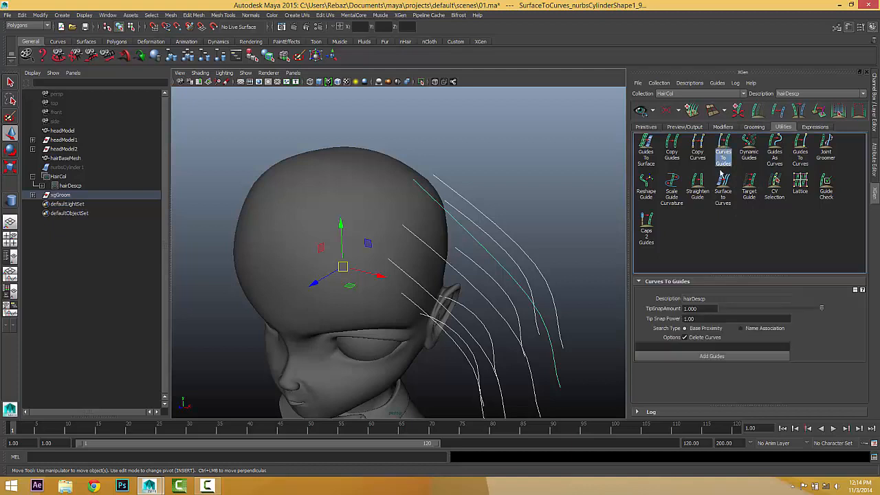
pyautogui.click(695, 337)
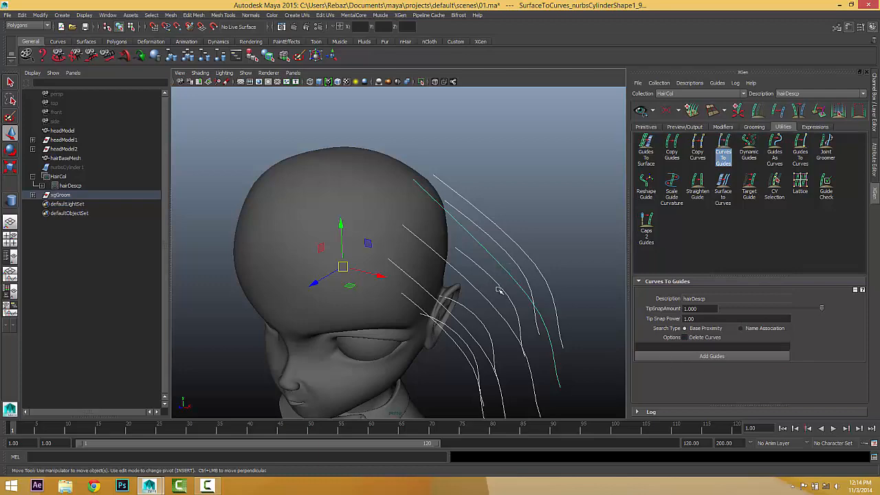
# Select the TipSnapAmount value and inspect the curves from several angles around the head.
pyautogui.keyDown('alt'); pyautogui.moveTo(444, 298); pyautogui.dragTo(413, 292); pyautogui.keyUp('alt')
pyautogui.doubleClick(712, 308)
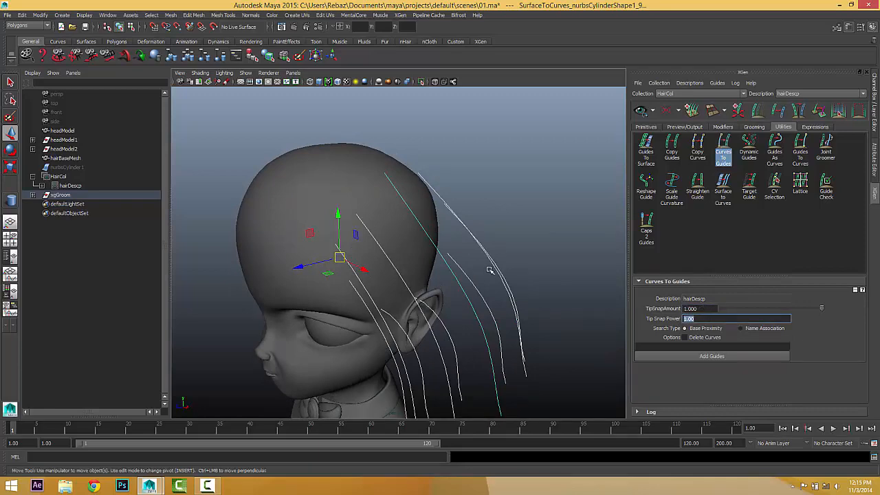
pyautogui.moveTo(485, 278)
pyautogui.keyDown('alt'); pyautogui.mouseDown()
pyautogui.moveTo(513, 288)
pyautogui.moveTo(482, 272)
pyautogui.mouseUp(); pyautogui.keyUp('alt')
pyautogui.keyDown('alt'); pyautogui.moveTo(434, 239); pyautogui.dragTo(323, 259); pyautogui.keyUp('alt')
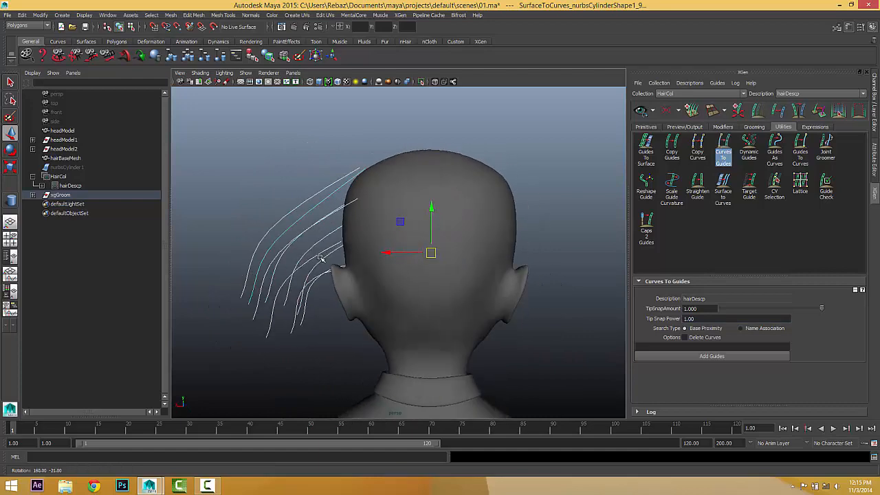
pyautogui.keyDown('alt'); pyautogui.moveTo(336, 218); pyautogui.dragTo(290, 365); pyautogui.keyUp('alt')
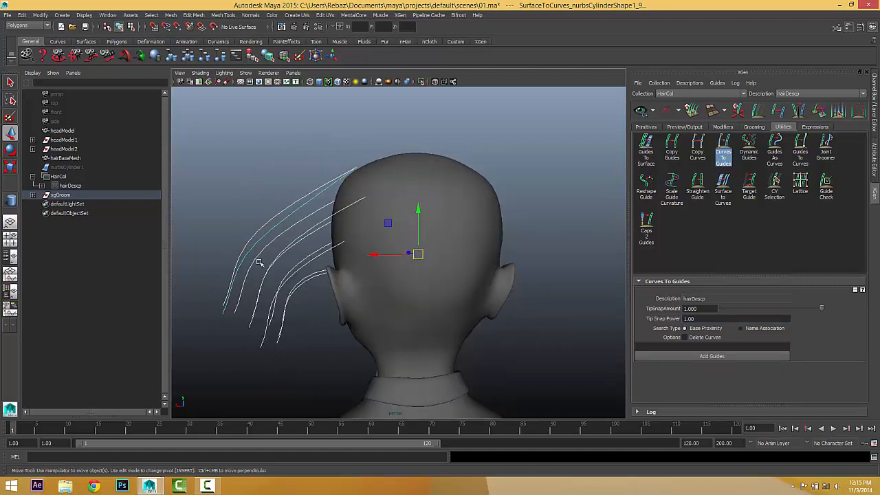
pyautogui.keyDown('alt'); pyautogui.moveTo(300, 264); pyautogui.dragTo(308, 278); pyautogui.keyUp('alt')
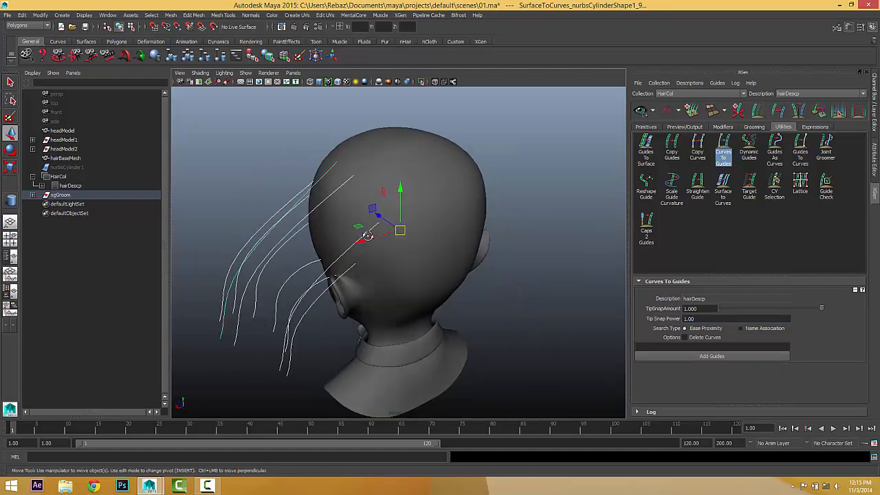
pyautogui.keyDown('alt'); pyautogui.moveTo(368, 236); pyautogui.dragTo(438, 230); pyautogui.keyUp('alt')
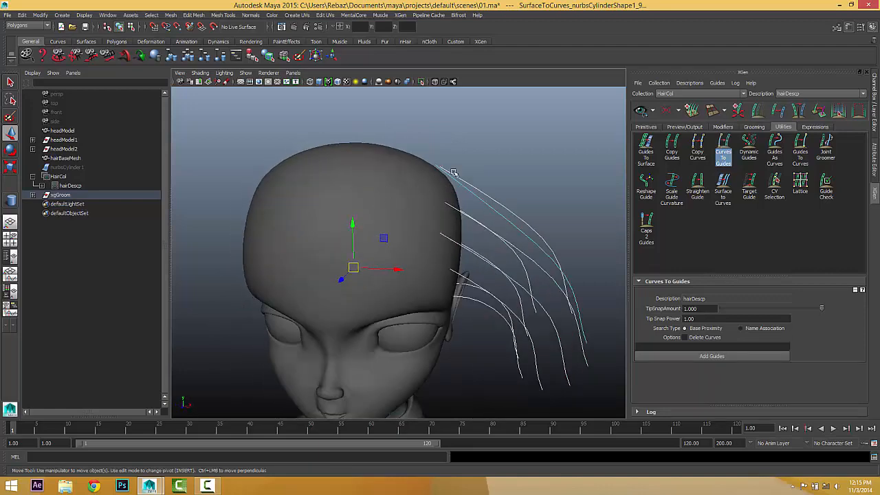
pyautogui.keyDown('alt'); pyautogui.moveTo(454, 171); pyautogui.dragTo(540, 366); pyautogui.keyUp('alt')
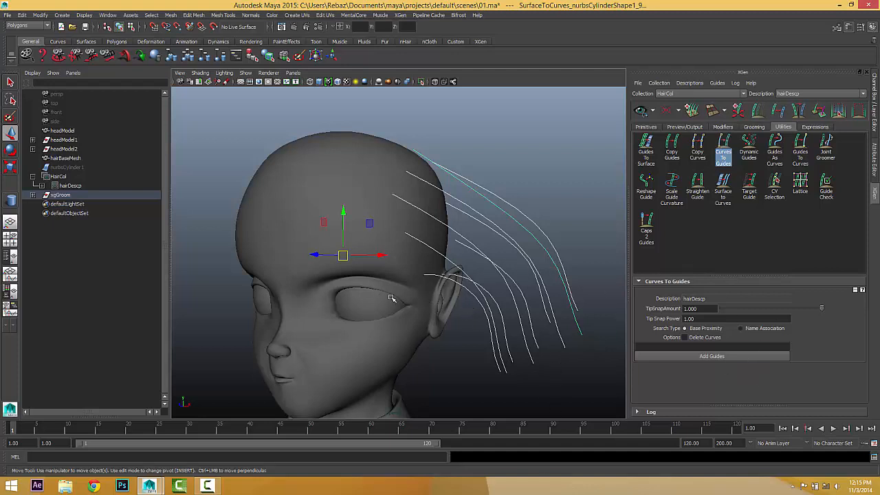
# Add Guides from the selected curves beside the ear and inspect the new guides around the head.
pyautogui.click(708, 356)
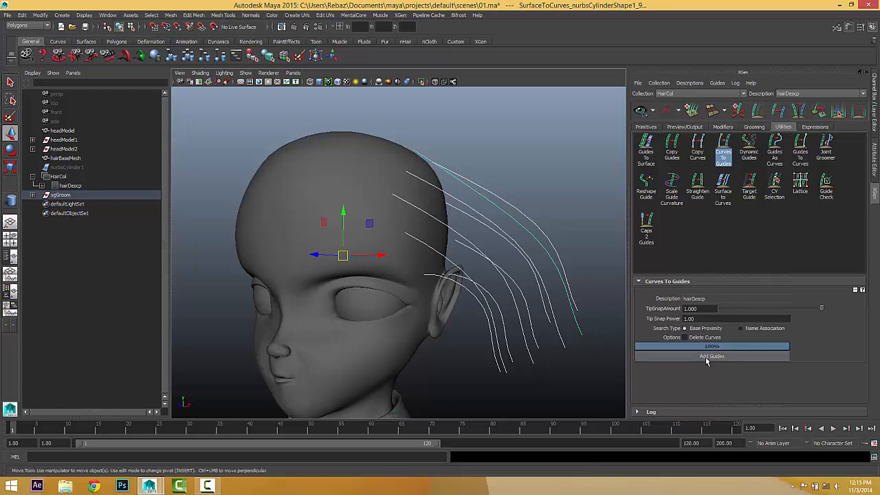
pyautogui.moveTo(506, 355)
pyautogui.keyDown('alt'); pyautogui.mouseDown()
pyautogui.moveTo(432, 367)
pyautogui.moveTo(315, 362)
pyautogui.moveTo(520, 363)
pyautogui.mouseUp(); pyautogui.keyUp('alt')
pyautogui.keyDown('alt'); pyautogui.moveTo(520, 362); pyautogui.dragTo(444, 314, button='middle'); pyautogui.keyUp('alt')
pyautogui.moveTo(444, 298)
pyautogui.keyDown('alt'); pyautogui.mouseDown()
pyautogui.moveTo(405, 308)
pyautogui.moveTo(442, 309)
pyautogui.mouseUp(); pyautogui.keyUp('alt')
pyautogui.moveTo(439, 275)
pyautogui.keyDown('alt'); pyautogui.mouseDown()
pyautogui.moveTo(388, 275)
pyautogui.moveTo(433, 253)
pyautogui.moveTo(437, 264)
pyautogui.mouseUp(); pyautogui.keyUp('alt')
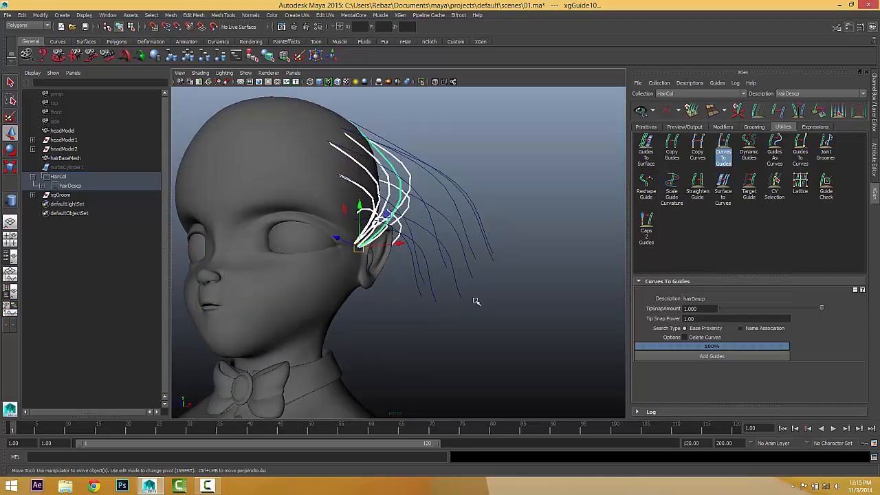
pyautogui.keyDown('alt'); pyautogui.moveTo(458, 306); pyautogui.dragTo(456, 315); pyautogui.keyUp('alt')
pyautogui.keyDown('alt'); pyautogui.moveTo(399, 253); pyautogui.dragTo(350, 220); pyautogui.keyUp('alt')
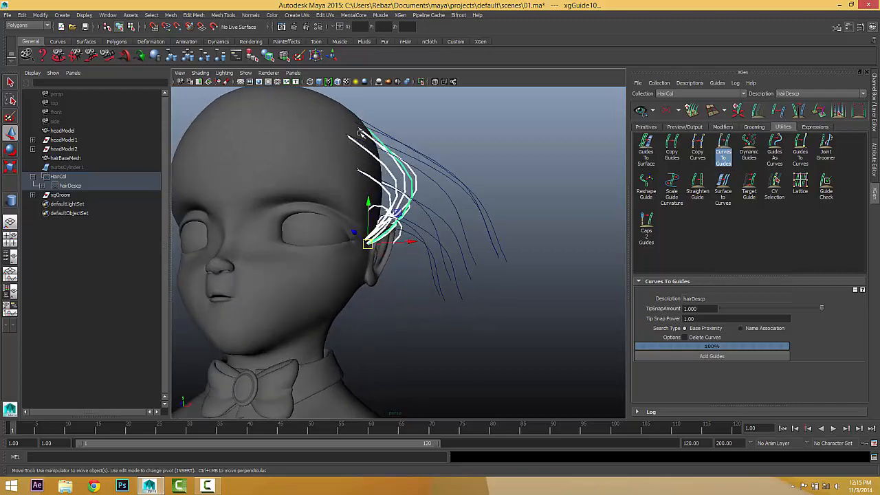
pyautogui.keyDown('alt'); pyautogui.moveTo(466, 230); pyautogui.dragTo(446, 303); pyautogui.keyUp('alt')
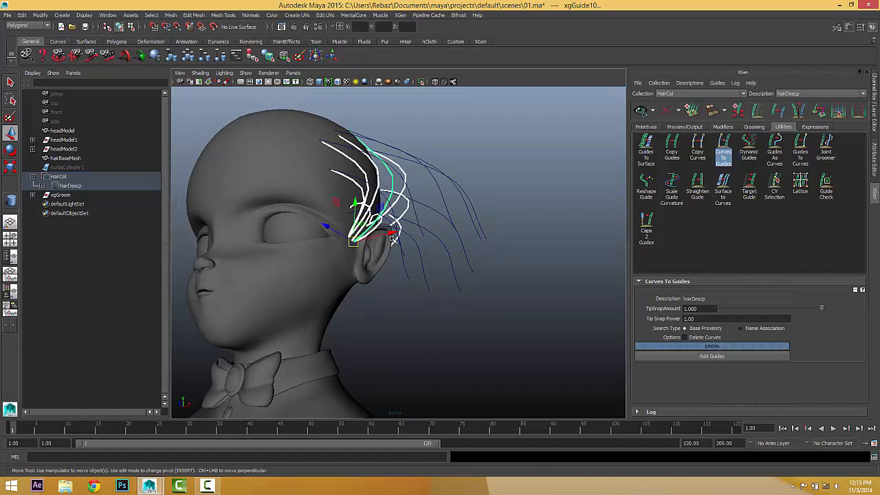
pyautogui.keyDown('alt'); pyautogui.moveTo(335, 239); pyautogui.dragTo(367, 200); pyautogui.keyUp('alt')
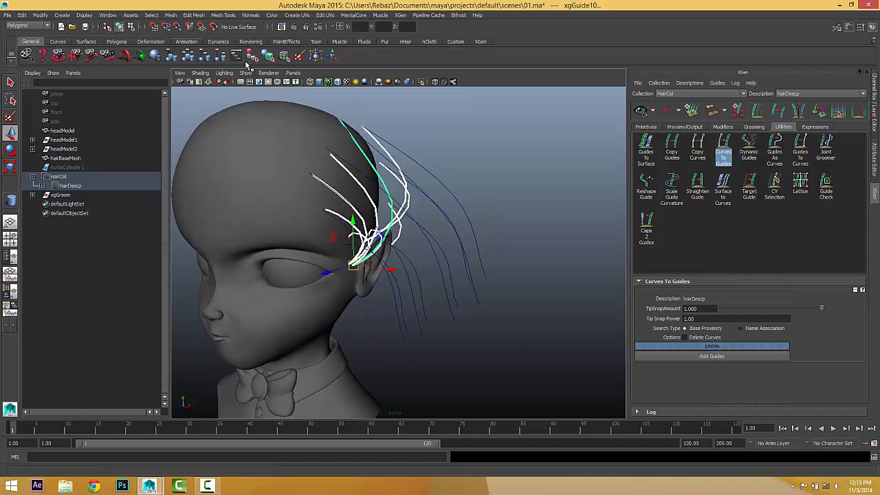
pyautogui.keyDown('alt'); pyautogui.moveTo(442, 195); pyautogui.dragTo(338, 206); pyautogui.keyUp('alt')
pyautogui.keyDown('alt'); pyautogui.moveTo(427, 278); pyautogui.dragTo(501, 251); pyautogui.keyUp('alt')
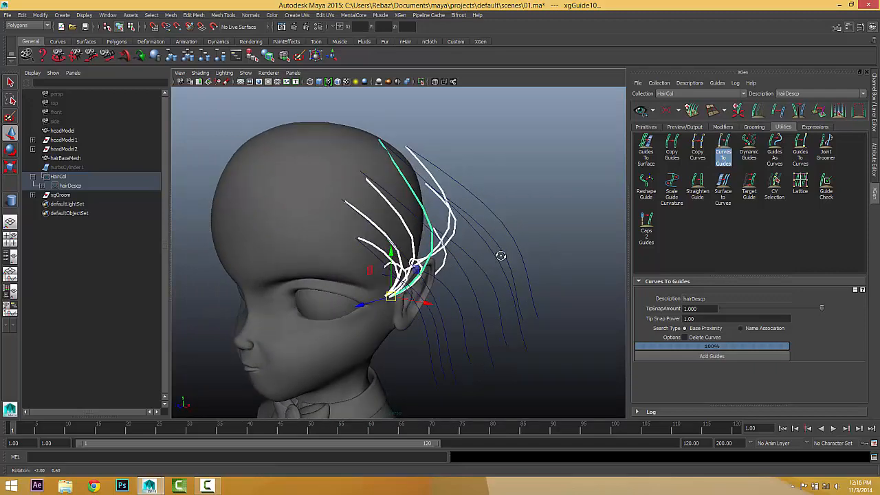
# Expand xgGroom > SurfaceToCurves_Group in the Outliner and select its first curve.
pyautogui.click(452, 239)
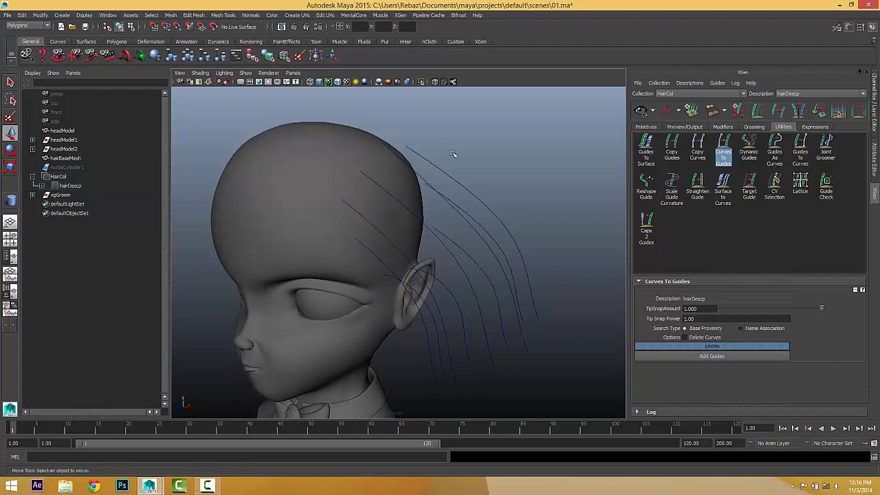
pyautogui.keyDown('alt'); pyautogui.moveTo(495, 230); pyautogui.dragTo(413, 278); pyautogui.keyUp('alt')
pyautogui.click(473, 259)
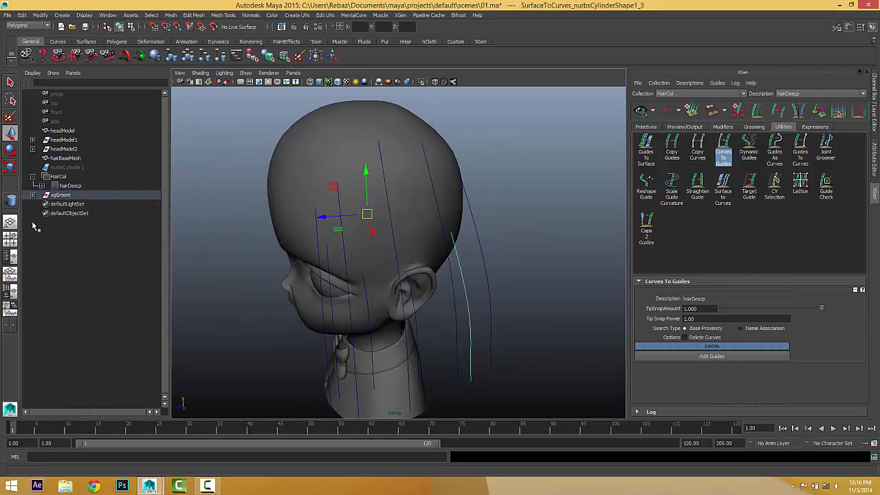
pyautogui.click(33, 196)
pyautogui.click(42, 204)
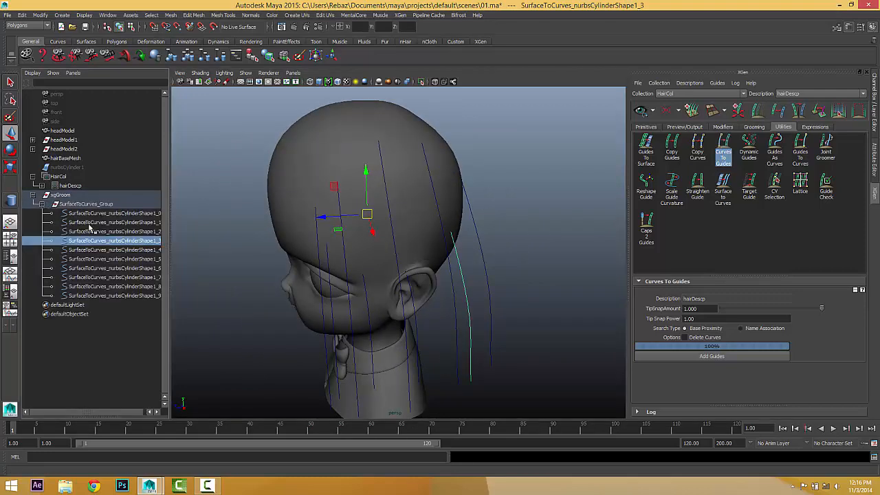
pyautogui.click(96, 215)
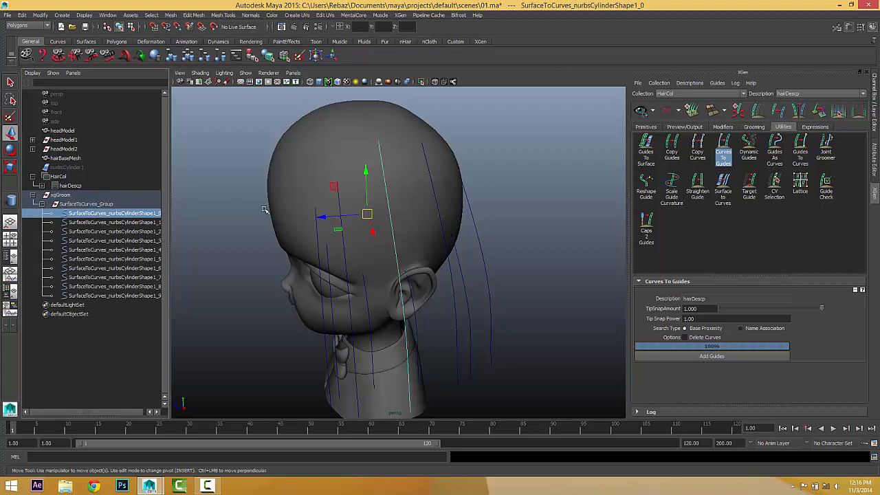
# Switch to the Surfaces menu set and reverse the first curve's direction with Edit Curves.
pyautogui.click(28, 25)
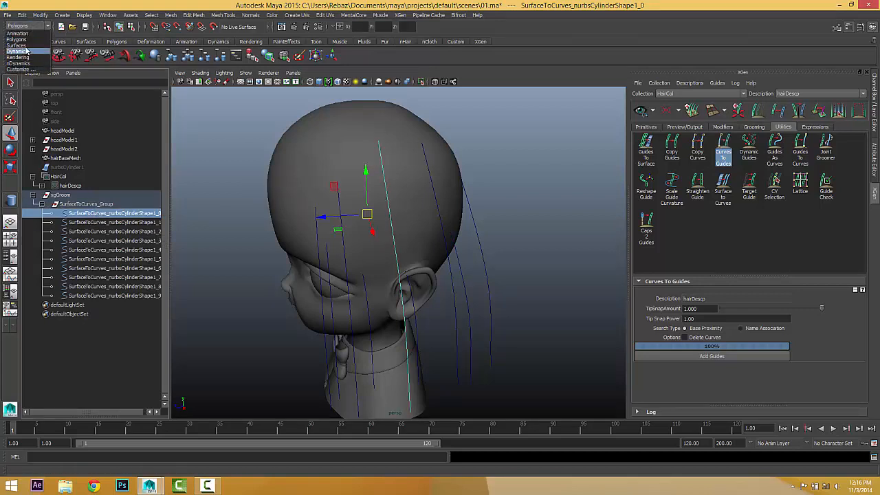
pyautogui.click(21, 45)
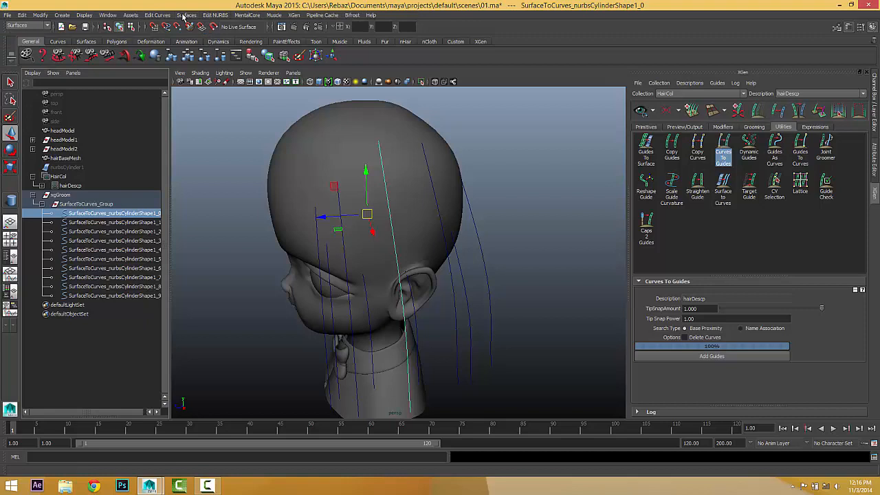
pyautogui.click(157, 16)
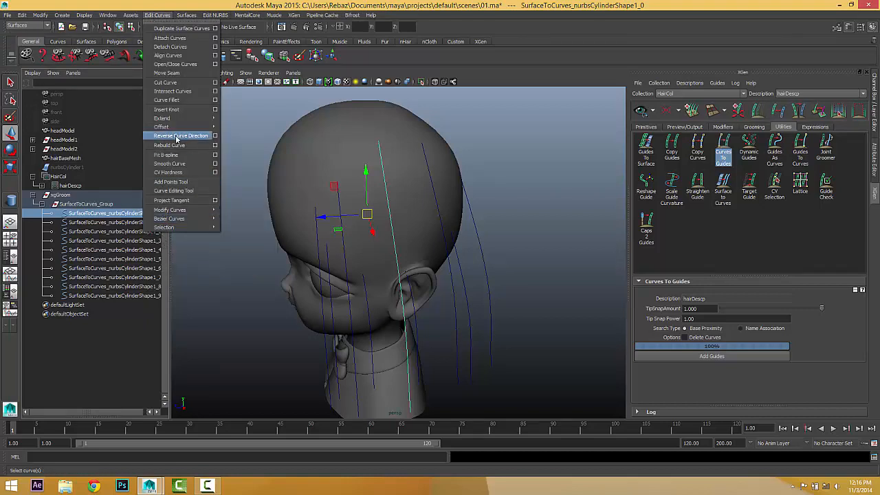
pyautogui.click(177, 136)
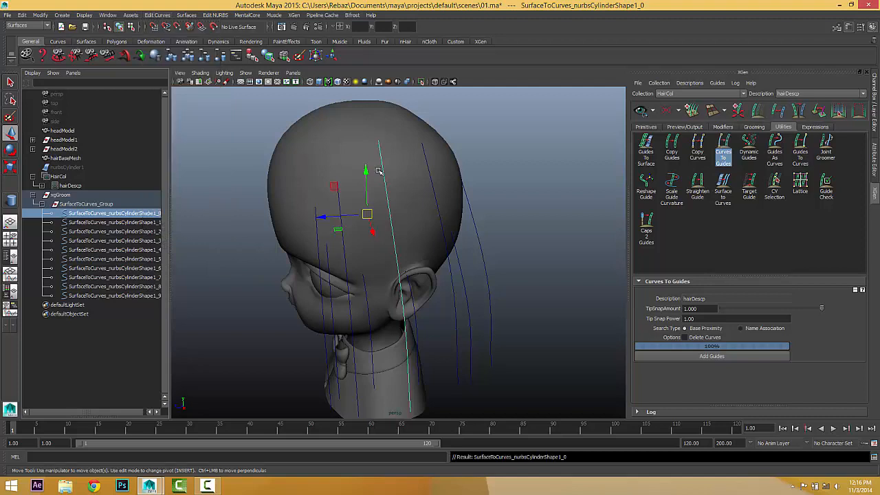
pyautogui.keyDown('alt'); pyautogui.moveTo(394, 221); pyautogui.dragTo(379, 219); pyautogui.keyUp('alt')
# Reverse the direction of the remaining curves _1 through _9 one after another.
pyautogui.click(113, 222)
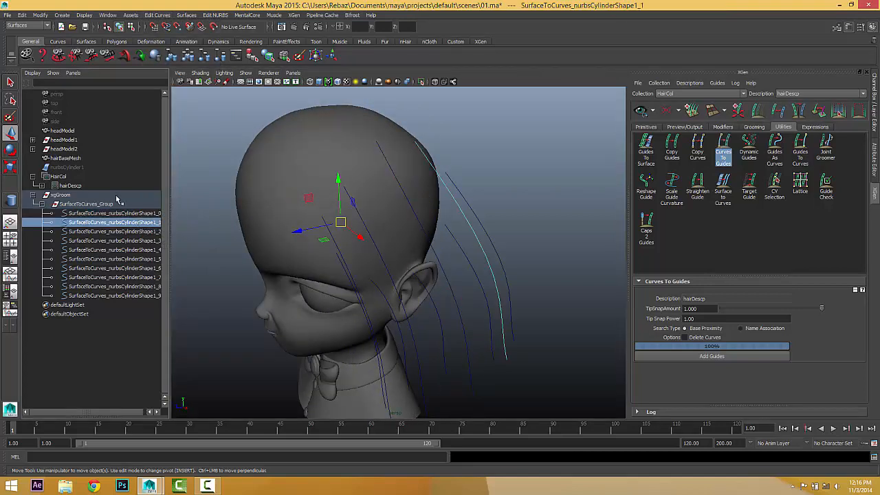
pyautogui.click(110, 232)
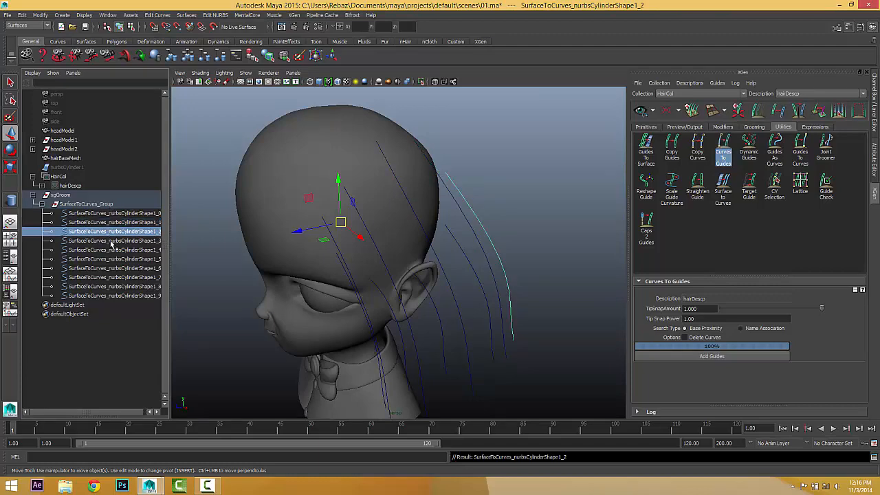
pyautogui.click(111, 241)
pyautogui.click(114, 250)
pyautogui.click(117, 259)
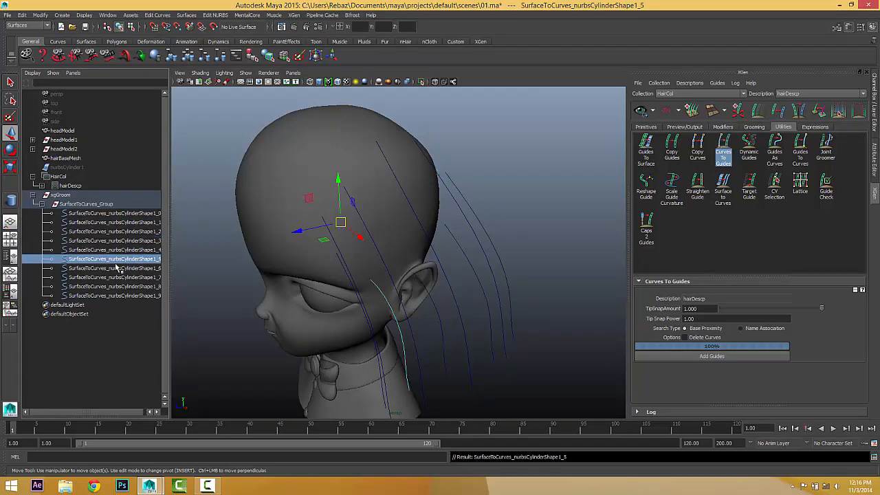
pyautogui.click(117, 269)
pyautogui.click(118, 277)
pyautogui.click(118, 287)
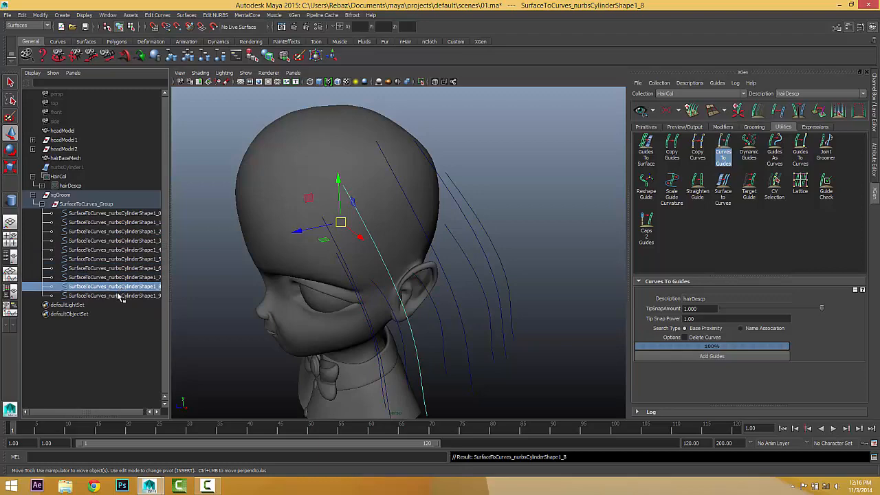
pyautogui.click(119, 296)
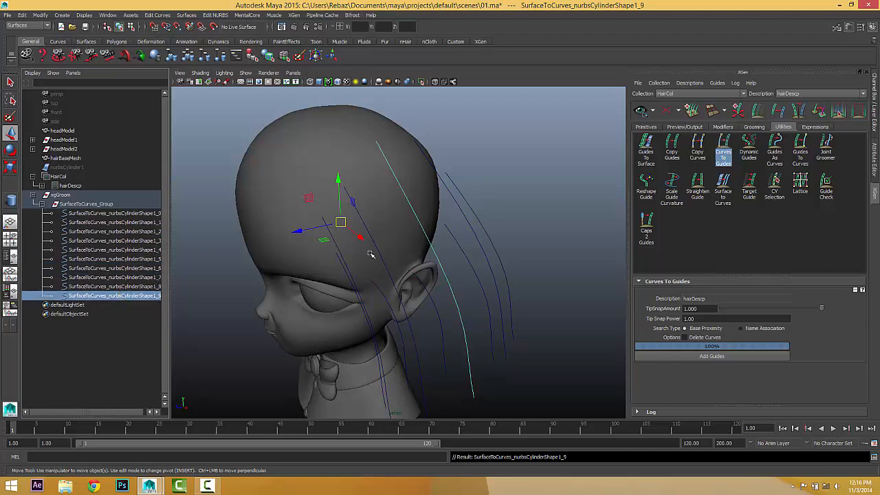
pyautogui.keyDown('alt'); pyautogui.moveTo(493, 257); pyautogui.dragTo(453, 376); pyautogui.keyUp('alt')
# Select all ten reversed curves and use Add Guides to make hairDescp guides from them.
pyautogui.click(729, 152)
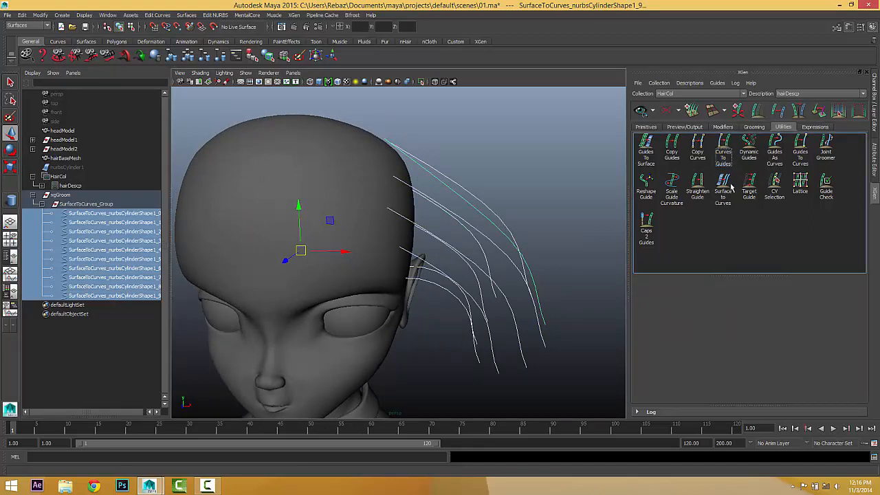
pyautogui.click(726, 150)
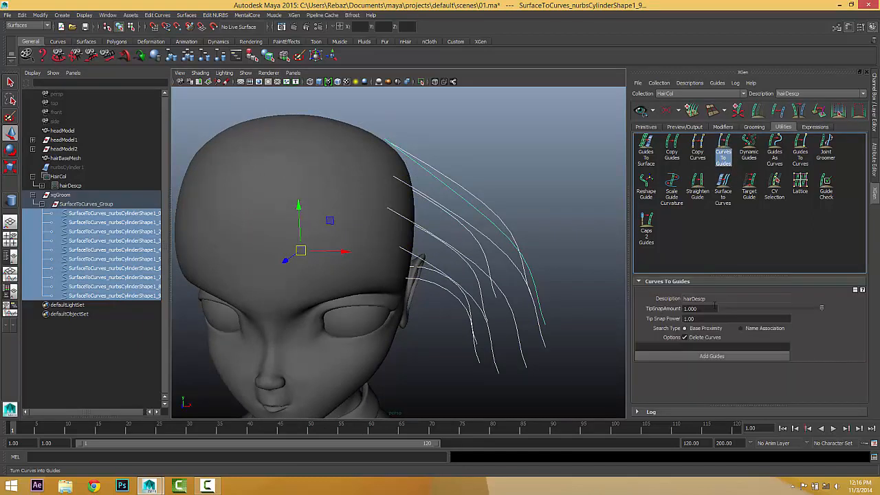
pyautogui.click(711, 357)
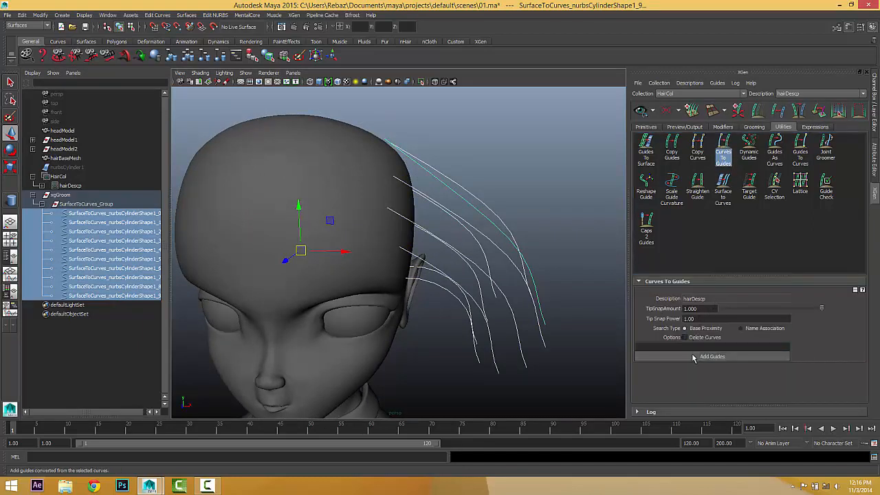
pyautogui.keyDown('alt'); pyautogui.moveTo(413, 348); pyautogui.dragTo(491, 334); pyautogui.keyUp('alt')
pyautogui.moveTo(409, 325)
pyautogui.keyDown('alt'); pyautogui.mouseDown()
pyautogui.moveTo(395, 299)
pyautogui.moveTo(414, 315)
pyautogui.mouseUp(); pyautogui.keyUp('alt')
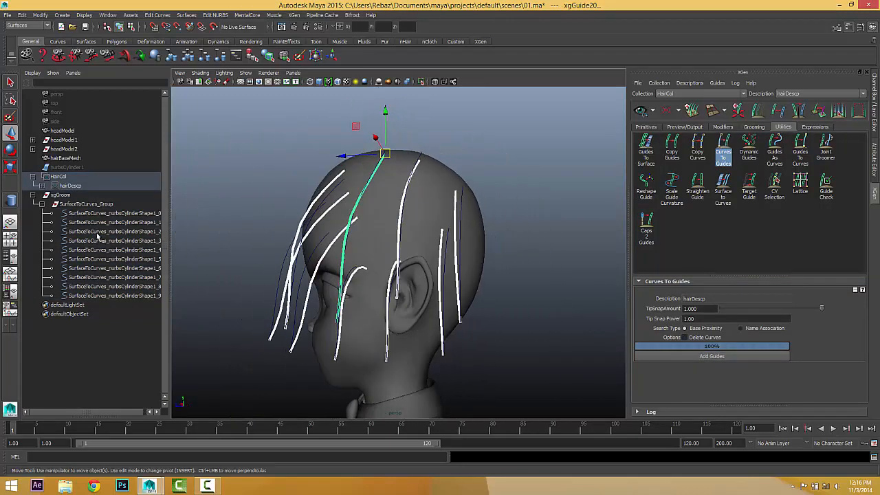
pyautogui.click(33, 195)
pyautogui.keyDown('alt'); pyautogui.moveTo(481, 258); pyautogui.dragTo(571, 269); pyautogui.keyUp('alt')
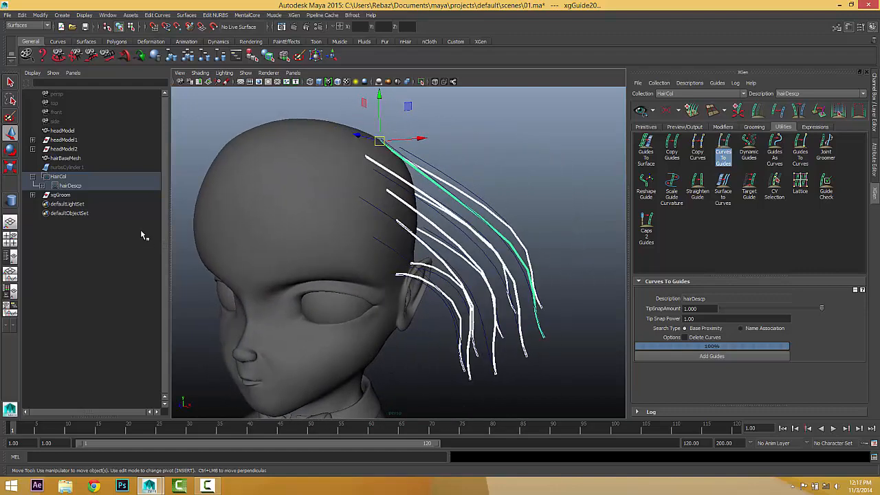
# Select the xgGroom group in the Outliner and hide it with Ctrl+H.
pyautogui.click(33, 176)
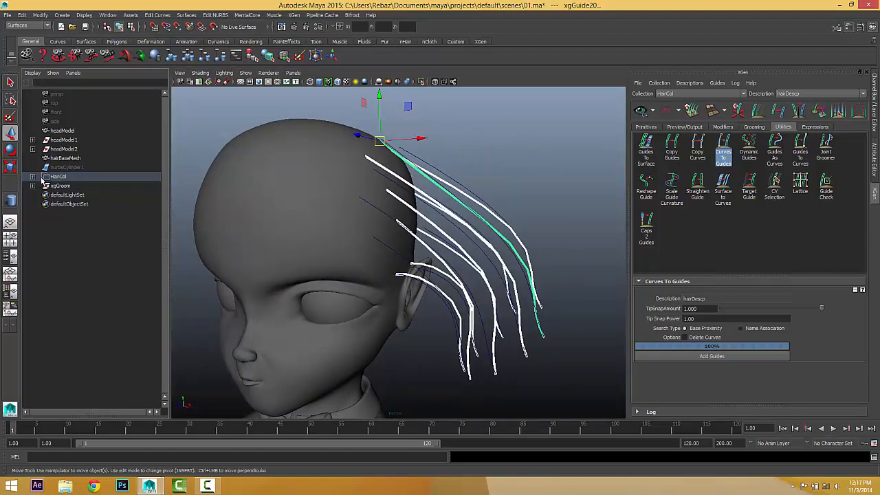
pyautogui.click(56, 185)
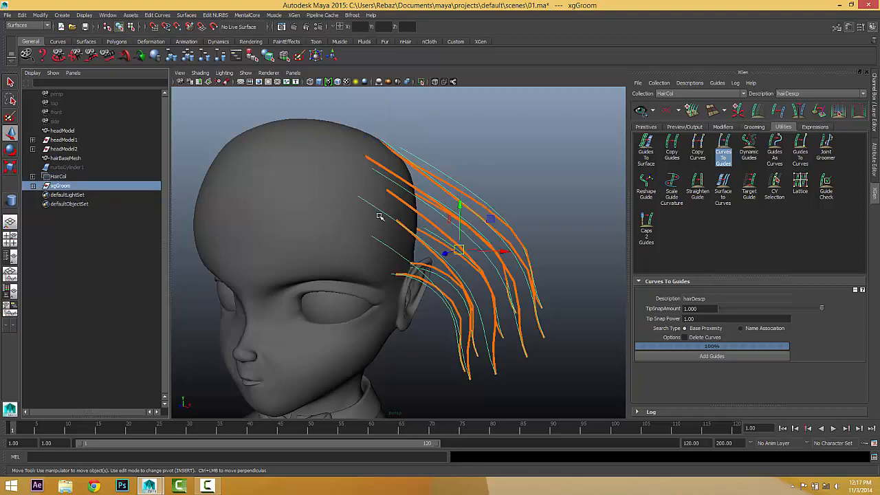
pyautogui.hotkey('ctrl', 'h')
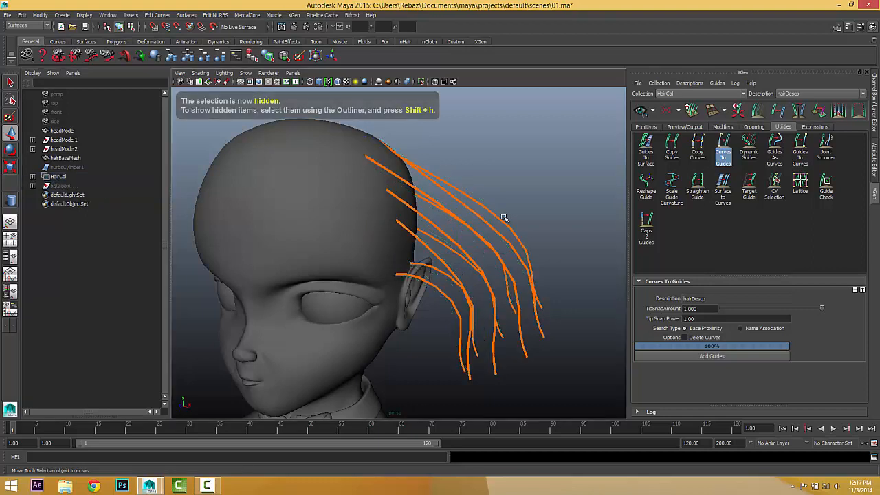
# Create a new display layer in the Layers panel and rename it 'hidden'.
pyautogui.click(874, 172)
pyautogui.click(873, 193)
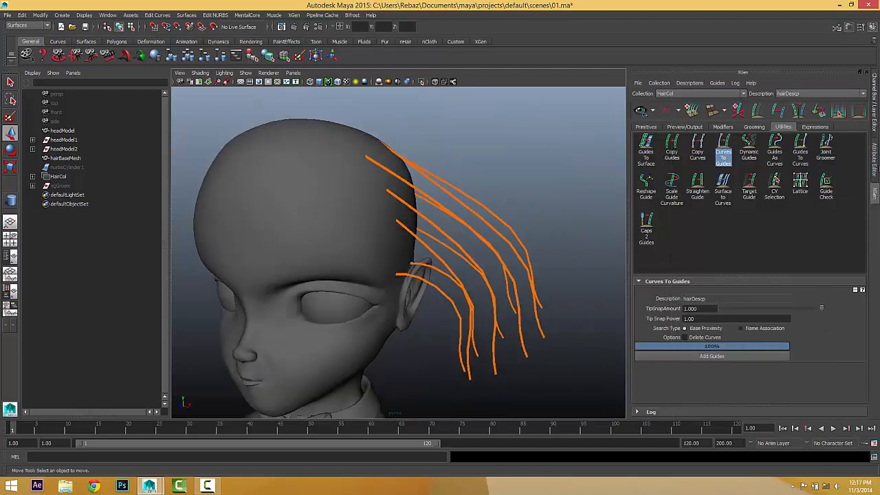
pyautogui.click(875, 117)
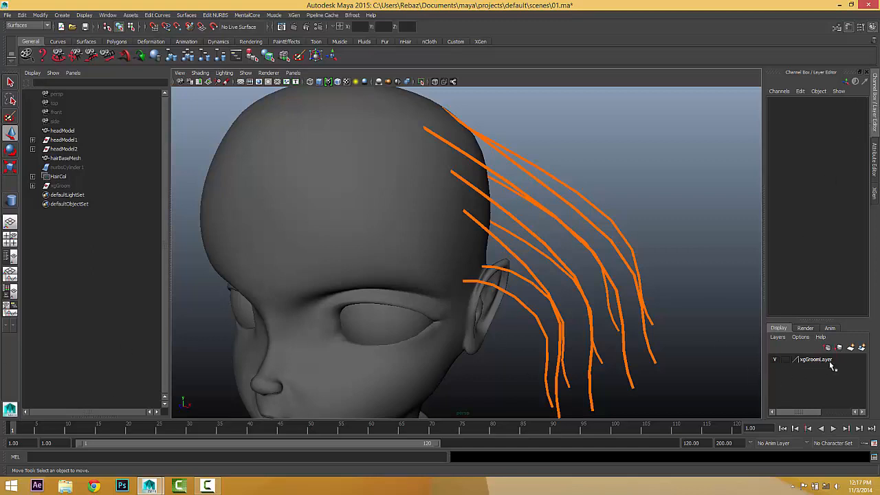
pyautogui.click(862, 348)
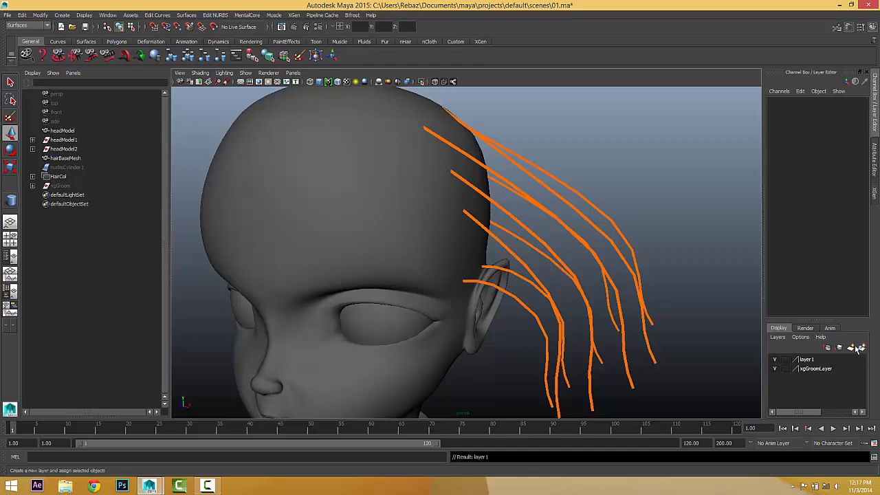
pyautogui.doubleClick(806, 360)
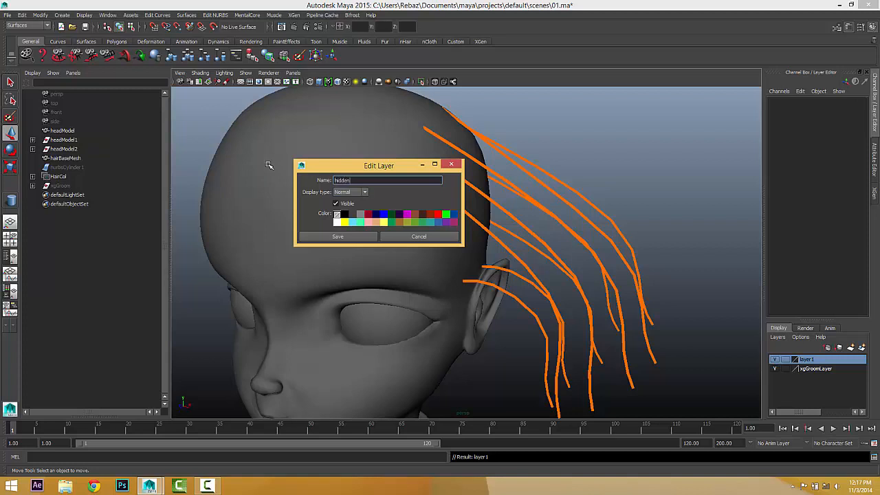
pyautogui.press('Return')
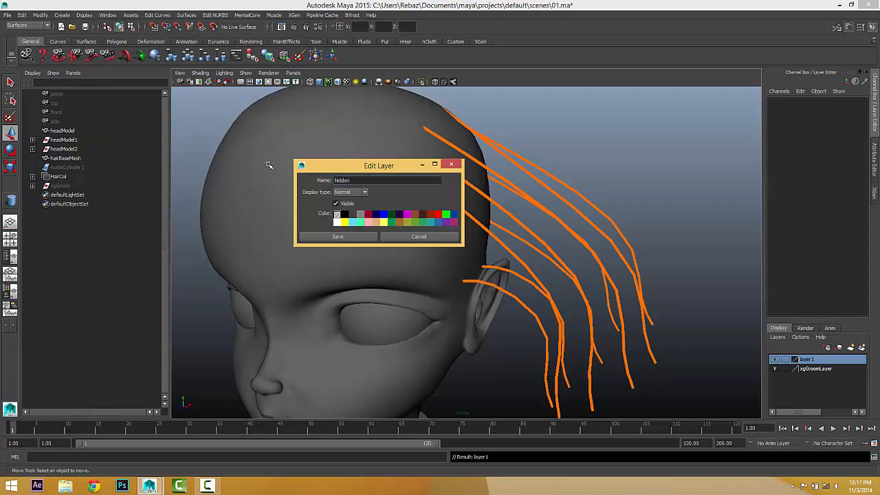
pyautogui.click(315, 236)
pyautogui.click(59, 186)
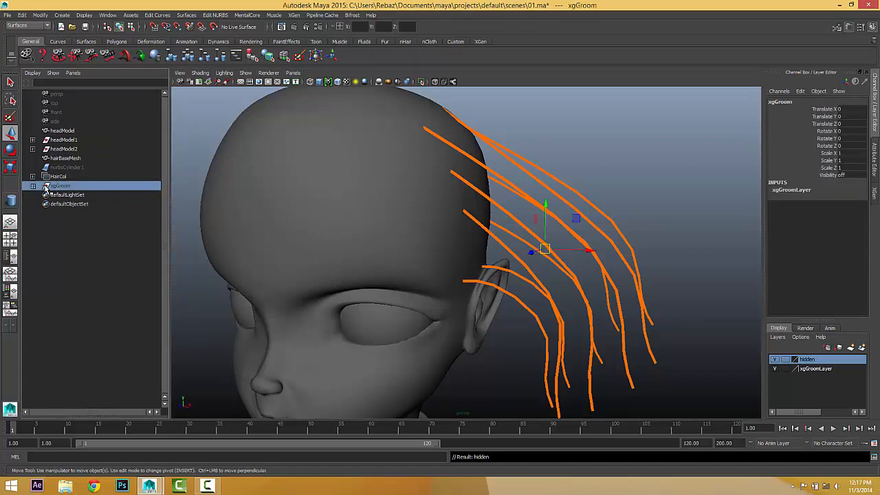
# Add xgGroom and nurbsCylinder1 to the 'hidden' display layer via Add Selected Objects.
pyautogui.rightClick(809, 363)
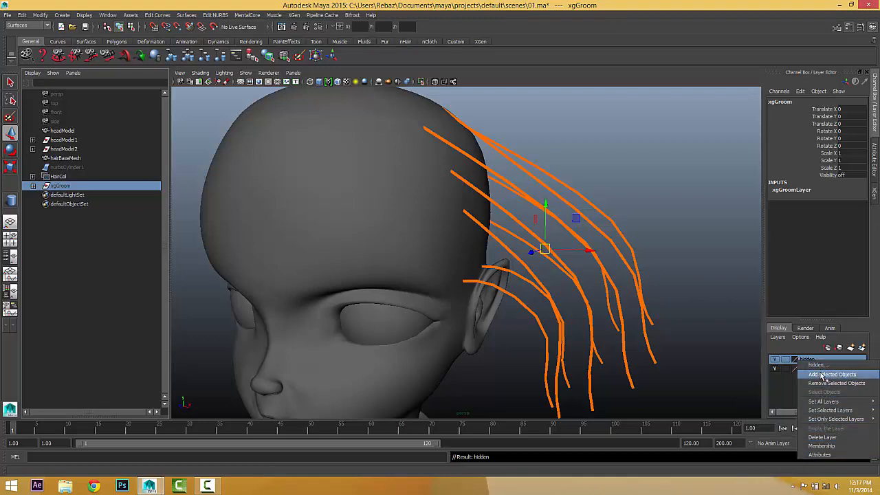
pyautogui.click(823, 376)
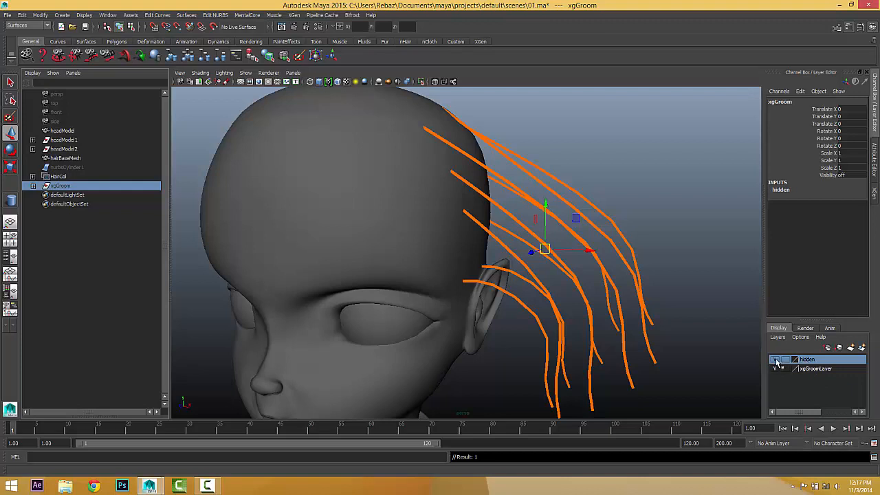
pyautogui.click(63, 168)
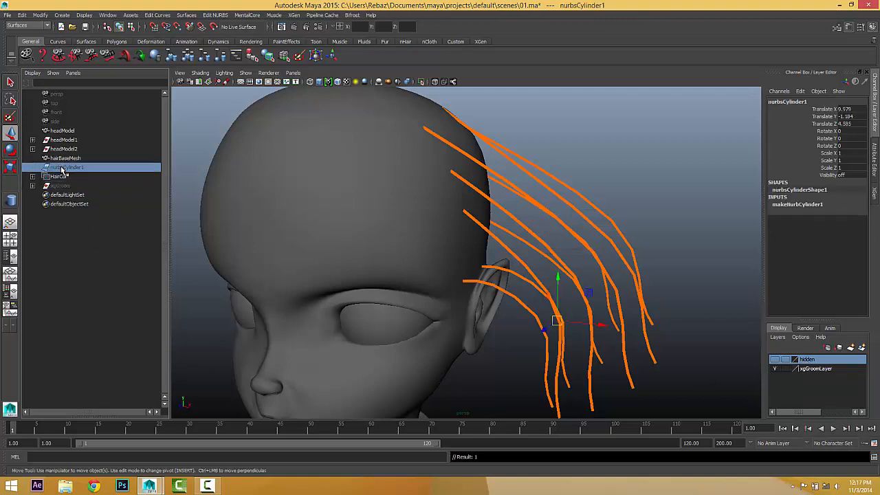
pyautogui.rightClick(806, 359)
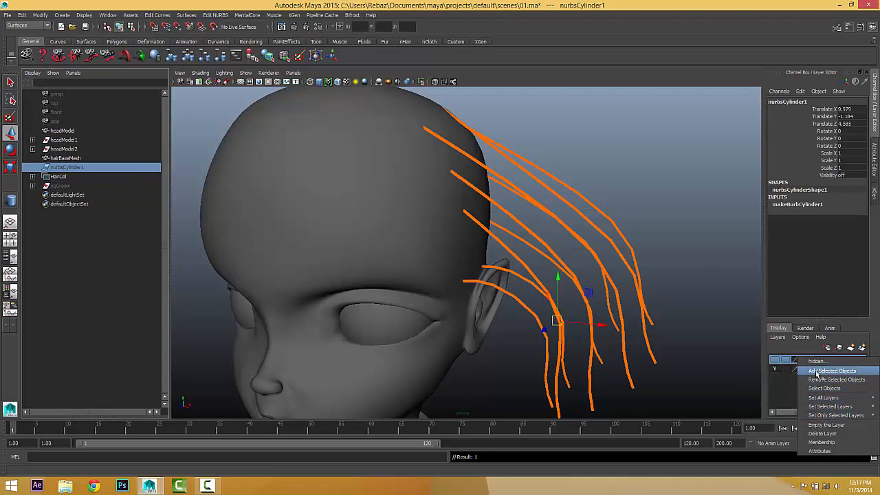
pyautogui.click(829, 371)
pyautogui.keyDown('alt'); pyautogui.moveTo(521, 249); pyautogui.dragTo(459, 246); pyautogui.keyUp('alt')
pyautogui.keyDown('alt'); pyautogui.moveTo(478, 357); pyautogui.dragTo(535, 262); pyautogui.keyUp('alt')
# Select guide xgGuide14 behind the ear and switch it to Guide Control Points editing.
pyautogui.click(473, 250)
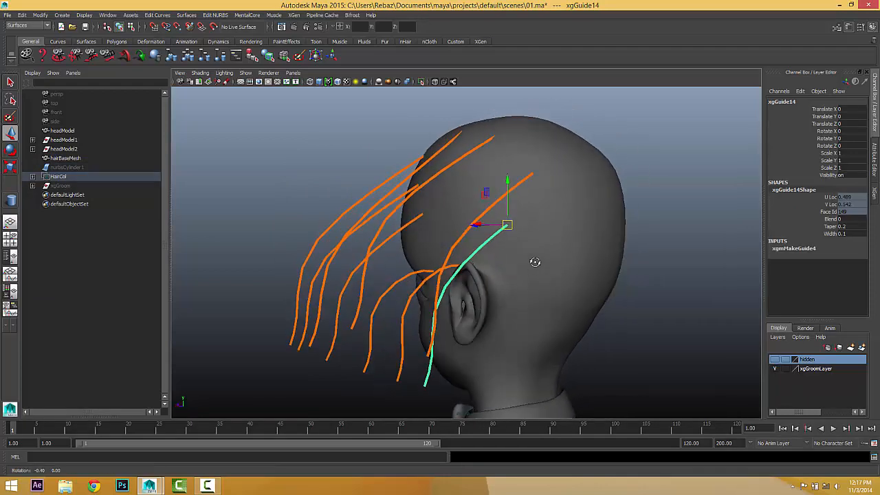
pyautogui.rightClick(475, 255)
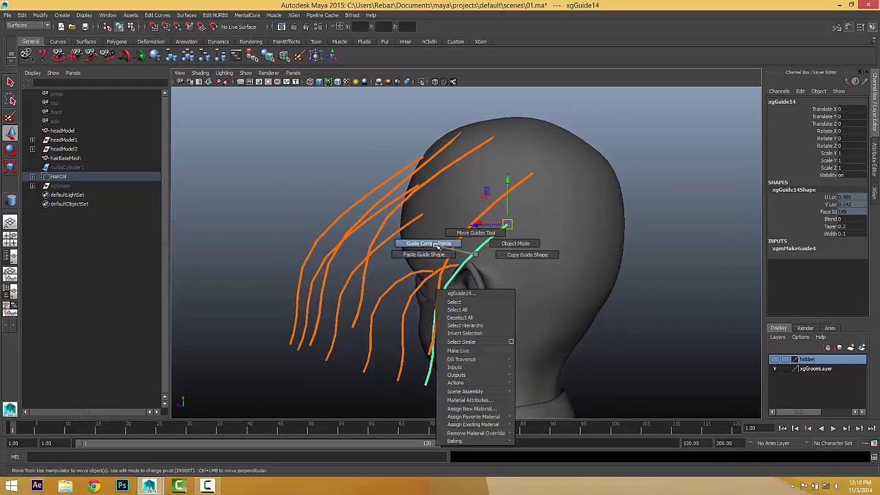
pyautogui.click(429, 243)
pyautogui.keyDown('alt'); pyautogui.moveTo(428, 244); pyautogui.dragTo(484, 271); pyautogui.keyUp('alt')
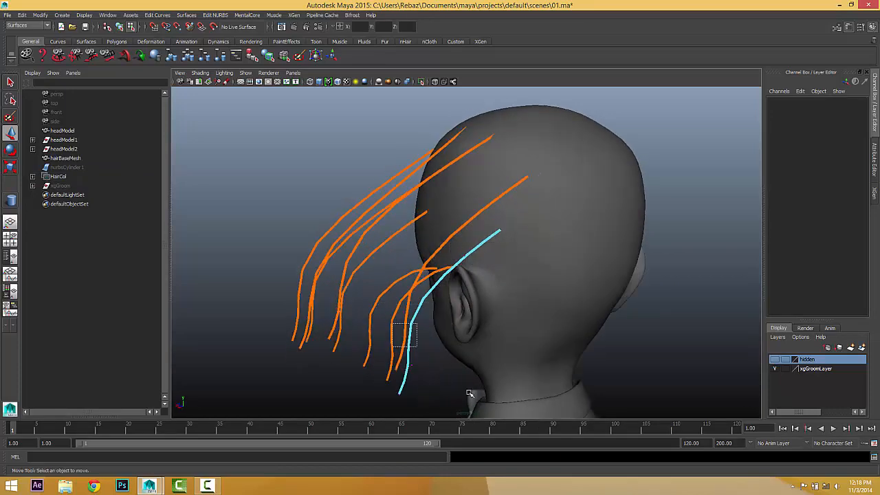
pyautogui.keyDown('alt'); pyautogui.moveTo(469, 394); pyautogui.dragTo(497, 240); pyautogui.keyUp('alt')
pyautogui.moveTo(549, 277)
pyautogui.keyDown('alt'); pyautogui.mouseDown()
pyautogui.moveTo(546, 260)
pyautogui.moveTo(543, 273)
pyautogui.moveTo(514, 275)
pyautogui.moveTo(578, 285)
pyautogui.moveTo(527, 282)
pyautogui.moveTo(560, 284)
pyautogui.moveTo(566, 275)
pyautogui.mouseUp(); pyautogui.keyUp('alt')
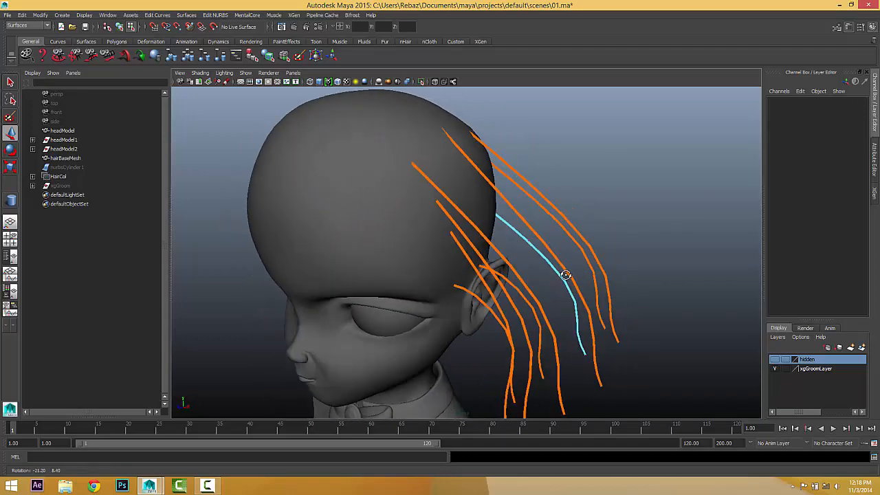
# Save the scene under a new name with Save Scene As, then cancel the Open Scene dialog.
pyautogui.click(8, 18)
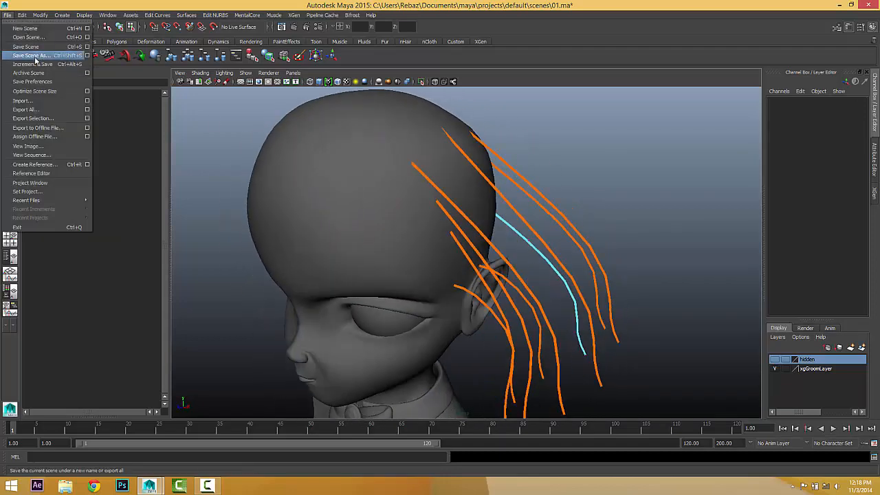
pyautogui.click(31, 55)
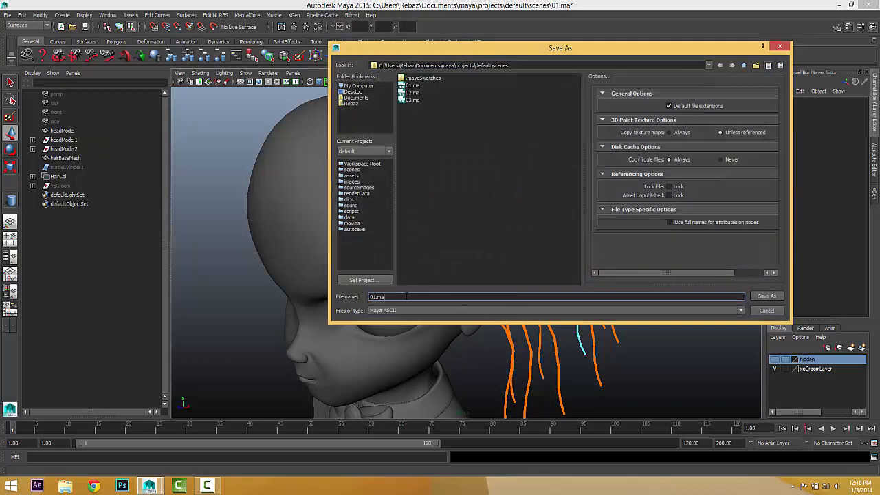
pyautogui.moveTo(406, 297); pyautogui.dragTo(327, 295)
pyautogui.click(764, 297)
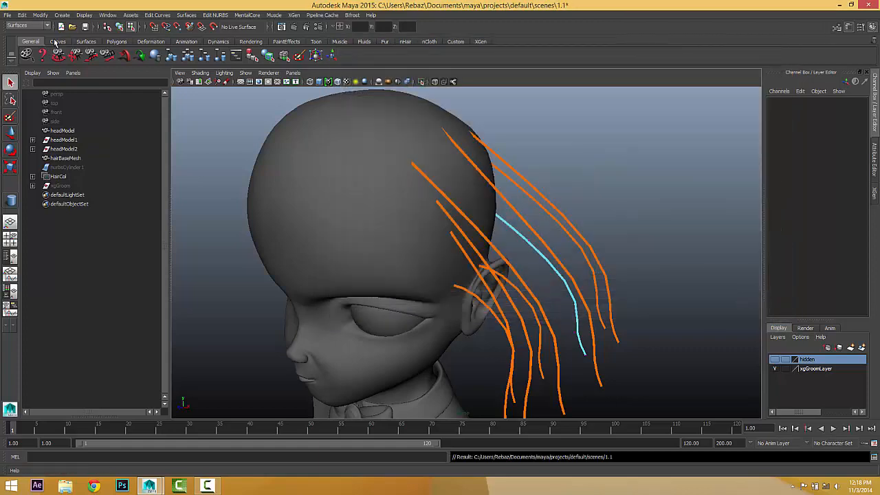
pyautogui.click(72, 26)
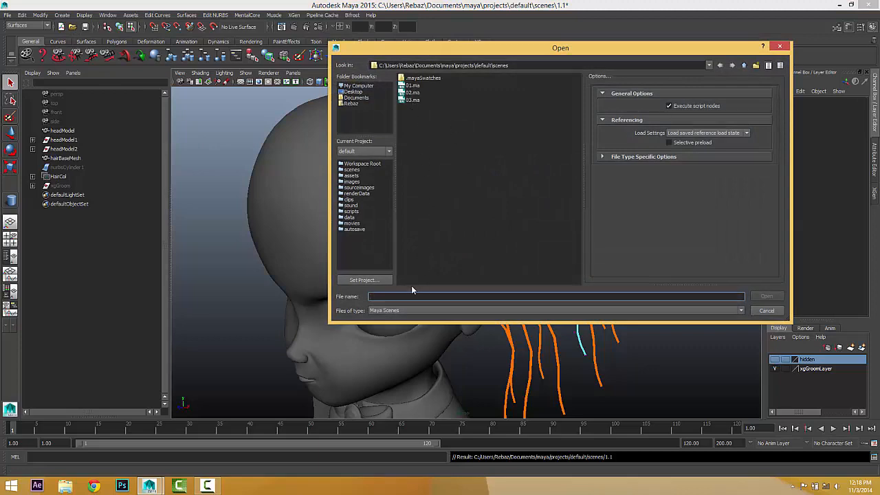
pyautogui.click(766, 311)
# Save the scene again as tempFile.ma.
pyautogui.click(7, 15)
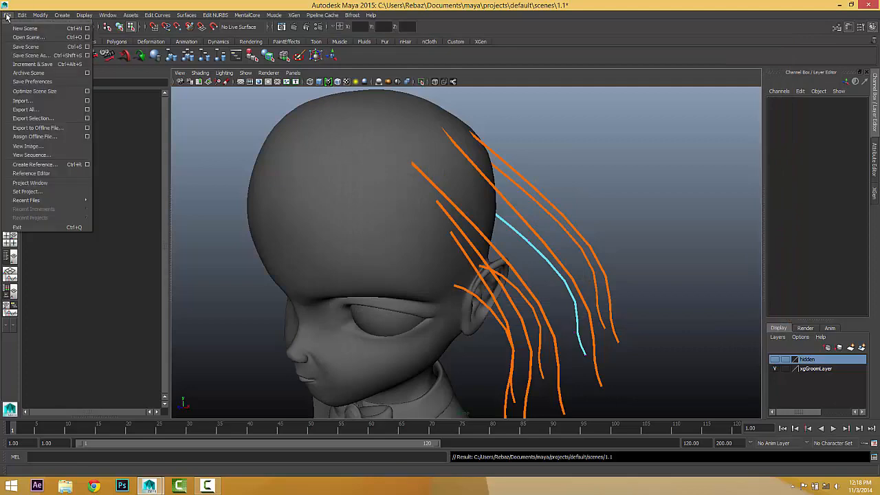
pyautogui.click(16, 56)
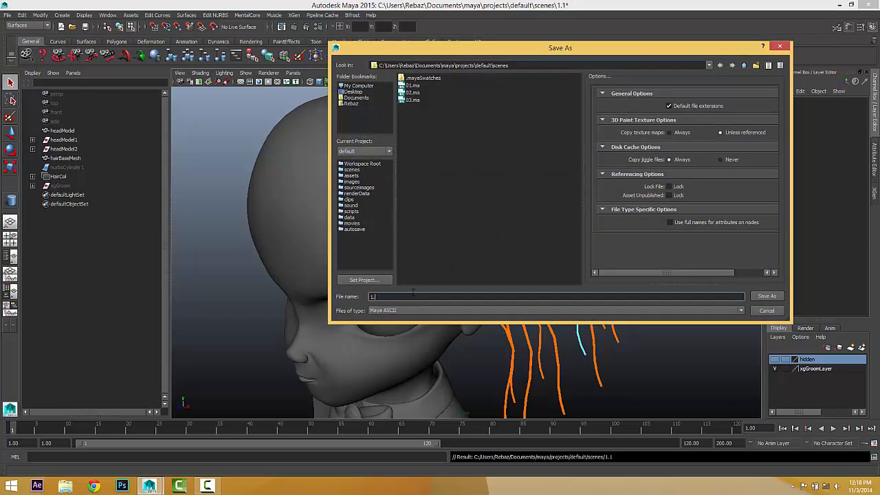
pyautogui.press('BackSpace')
pyautogui.press('BackSpace')
pyautogui.write('tem')
pyautogui.click(768, 297)
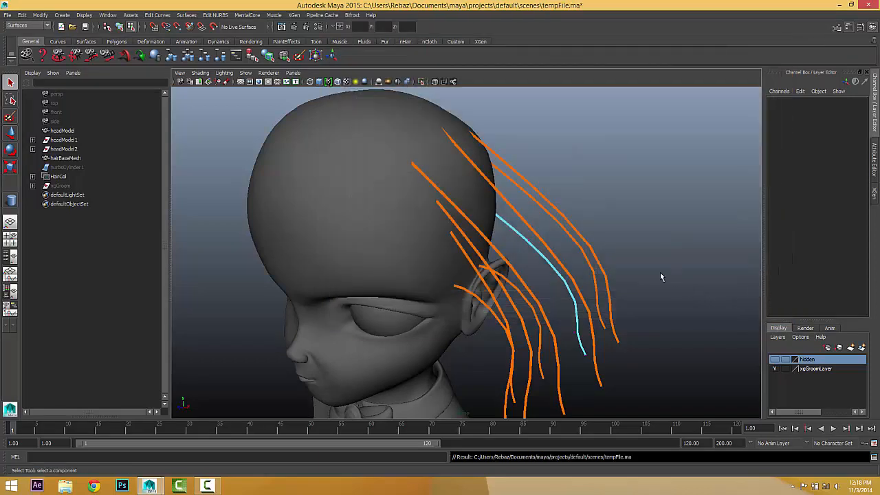
# Reopen tempFile.ma, choosing Don't Save for the current changes.
pyautogui.click(72, 26)
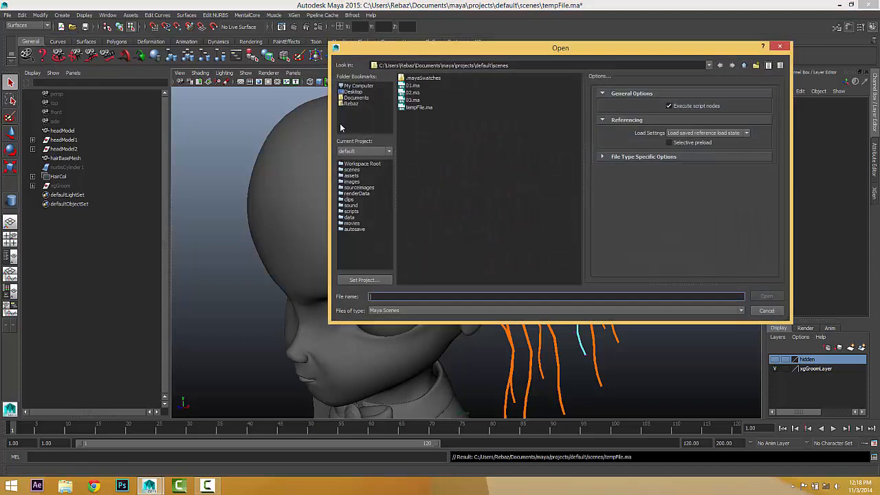
pyautogui.click(419, 108)
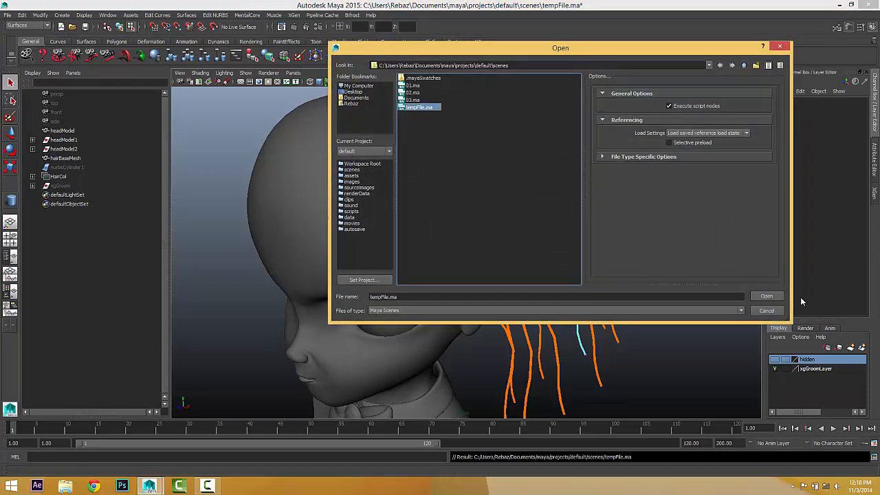
pyautogui.click(765, 296)
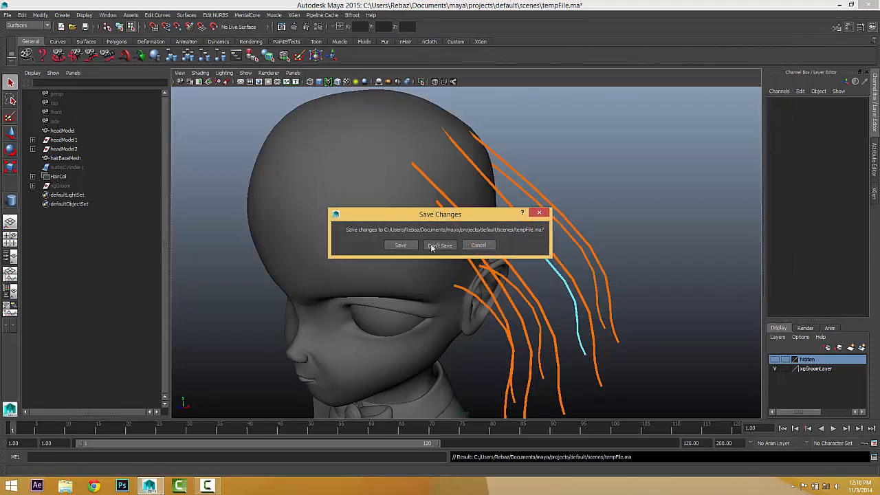
pyautogui.click(433, 246)
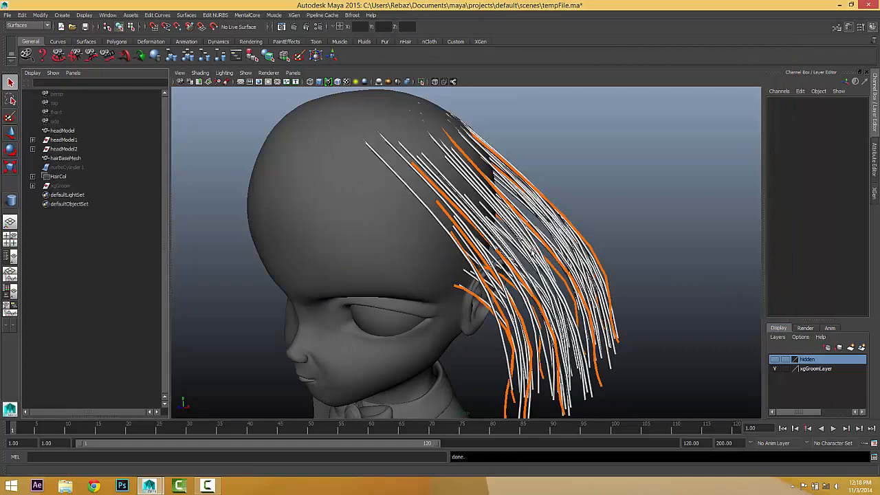
# Open the XGen editor and select the guide behind the ear for control-point editing.
pyautogui.click(876, 186)
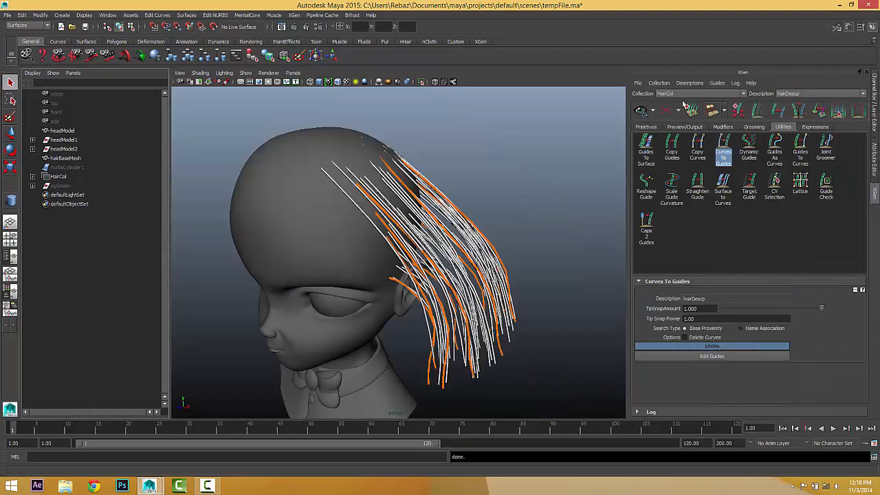
pyautogui.keyDown('alt'); pyautogui.moveTo(452, 256); pyautogui.dragTo(426, 258); pyautogui.keyUp('alt')
pyautogui.click(450, 256)
pyautogui.rightClick(450, 256)
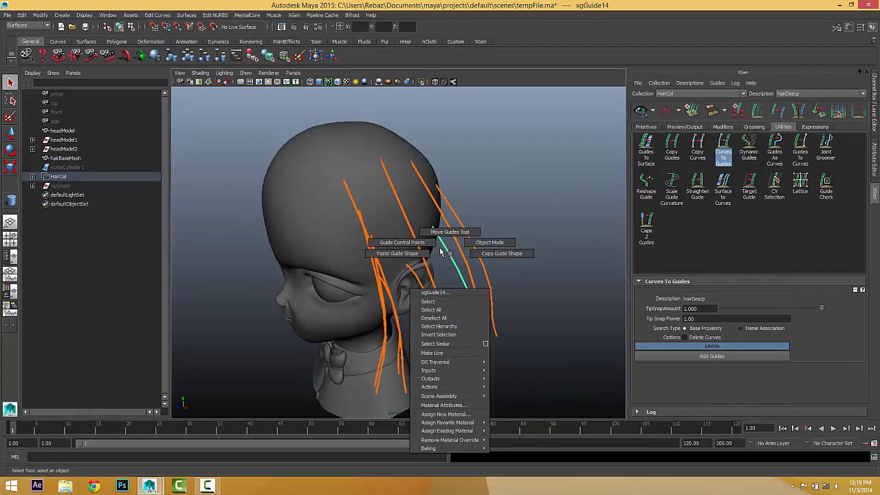
# Move the guide's control points one by one with the Move tool so it runs toward the neck.
pyautogui.moveTo(477, 239); pyautogui.dragTo(466, 267)
pyautogui.click(10, 132)
pyautogui.moveTo(467, 265)
pyautogui.keyDown('alt'); pyautogui.mouseDown()
pyautogui.moveTo(464, 245)
pyautogui.moveTo(463, 269)
pyautogui.mouseUp(); pyautogui.keyUp('alt')
pyautogui.moveTo(467, 288)
pyautogui.keyDown('alt'); pyautogui.mouseDown()
pyautogui.moveTo(493, 301)
pyautogui.moveTo(481, 296)
pyautogui.mouseUp(); pyautogui.keyUp('alt')
pyautogui.moveTo(373, 264); pyautogui.dragTo(415, 306)
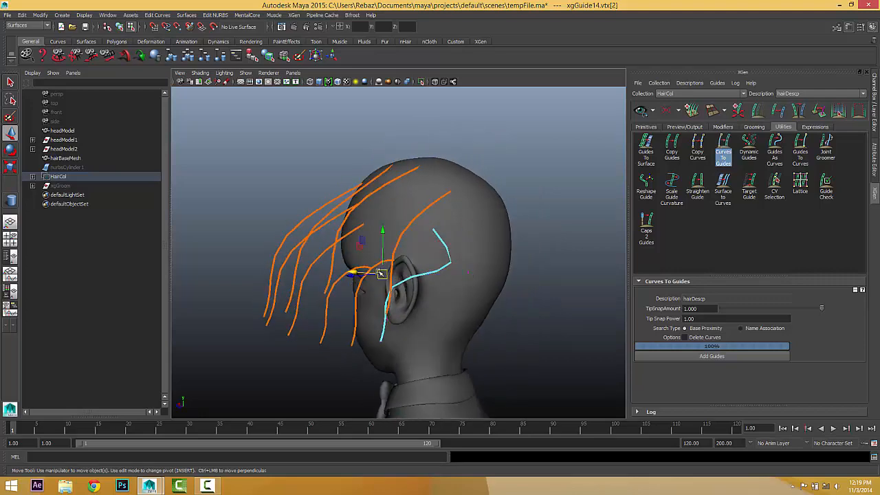
pyautogui.moveTo(383, 273); pyautogui.dragTo(457, 313)
pyautogui.moveTo(372, 302); pyautogui.dragTo(461, 341)
pyautogui.moveTo(376, 338); pyautogui.dragTo(489, 367)
pyautogui.press('space')
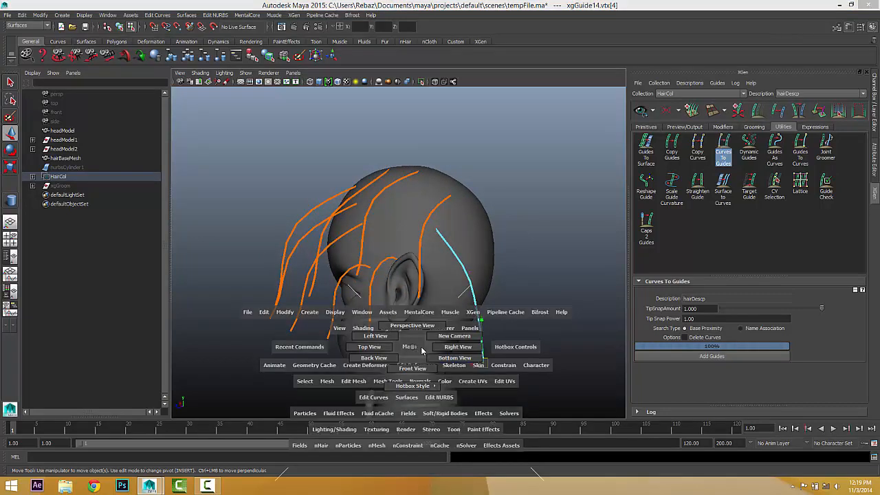
# From a side view, bend the guide's CVs left and down so it follows the head.
pyautogui.moveTo(441, 339); pyautogui.dragTo(447, 346)
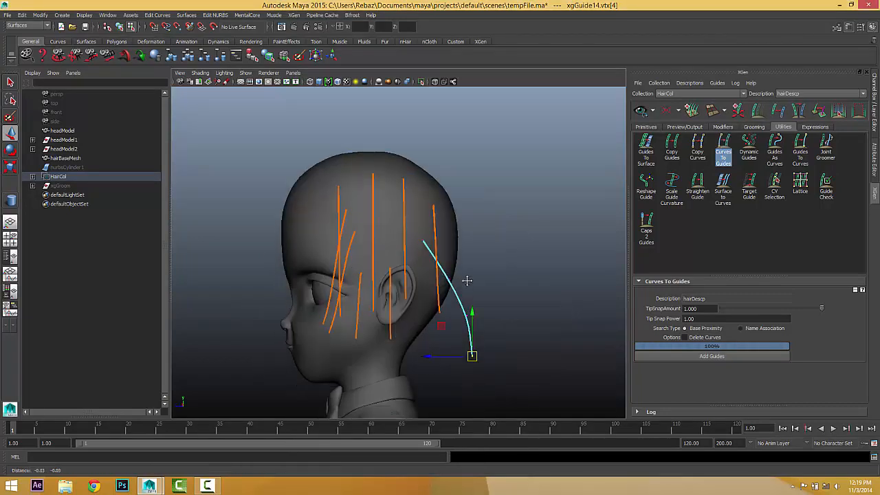
pyautogui.moveTo(473, 233); pyautogui.dragTo(437, 276)
pyautogui.moveTo(449, 251); pyautogui.dragTo(430, 250)
pyautogui.press('w')
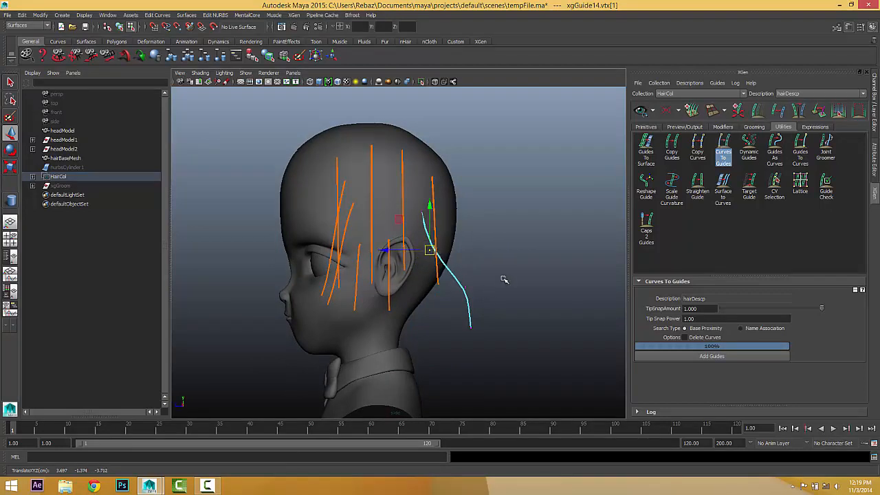
pyautogui.moveTo(505, 279); pyautogui.dragTo(451, 304)
pyautogui.moveTo(471, 285); pyautogui.dragTo(426, 288)
pyautogui.moveTo(489, 302); pyautogui.dragTo(421, 327)
pyautogui.moveTo(510, 321); pyautogui.dragTo(433, 360)
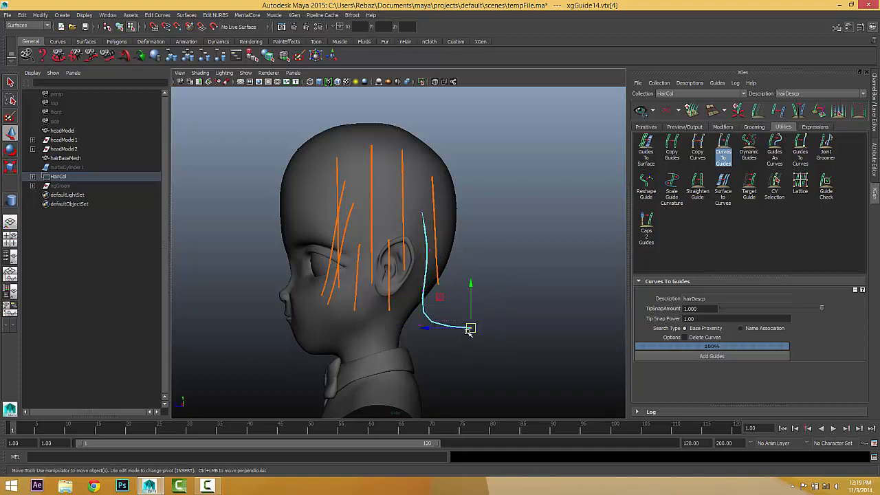
pyautogui.moveTo(468, 331); pyautogui.dragTo(427, 347)
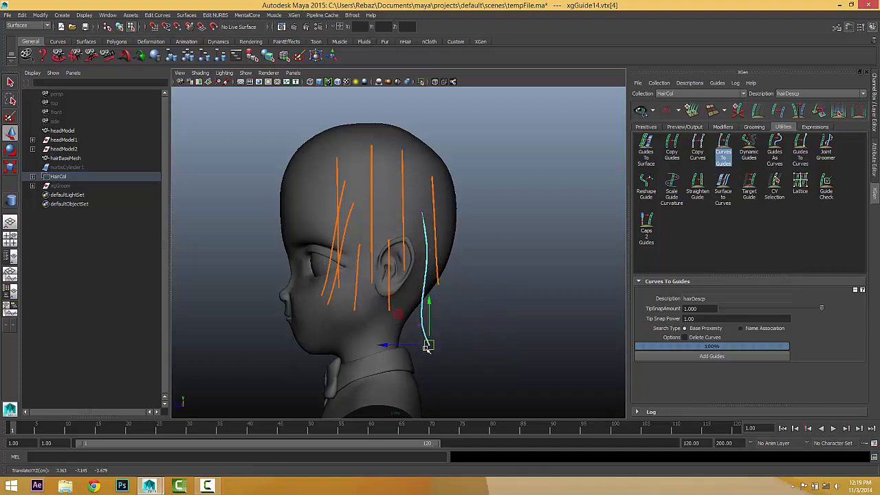
# Reshape the neighbouring upper guide's CVs, return to object mode, and show the Primitives attributes.
pyautogui.click(433, 206)
pyautogui.moveTo(428, 190); pyautogui.dragTo(450, 218)
pyautogui.moveTo(433, 199); pyautogui.dragTo(444, 329)
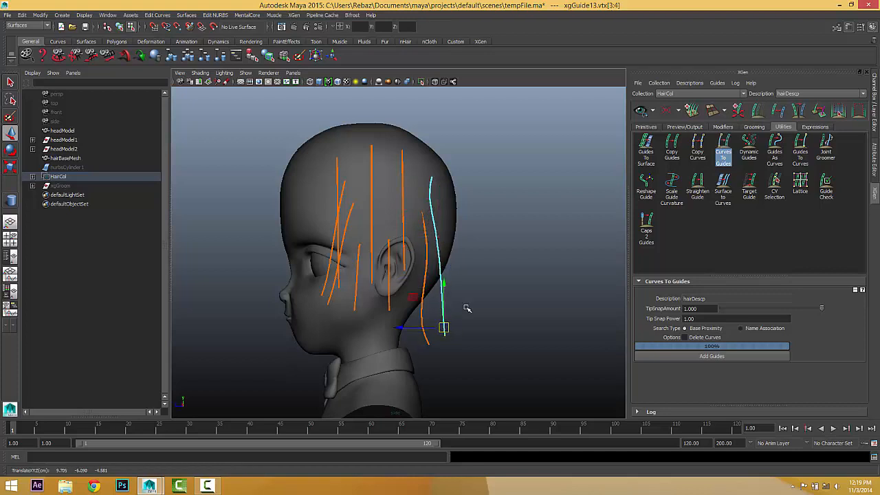
pyautogui.moveTo(473, 292); pyautogui.dragTo(424, 282)
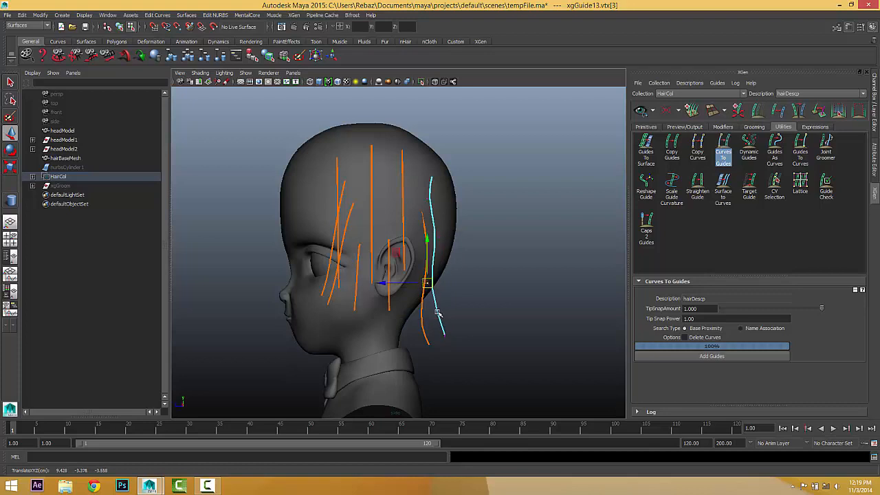
pyautogui.moveTo(438, 313); pyautogui.dragTo(459, 287, button='right')
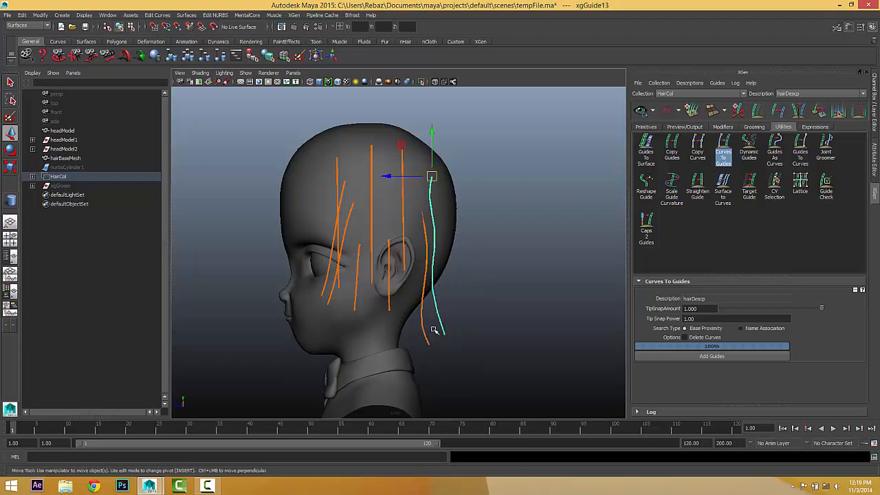
pyautogui.click(646, 127)
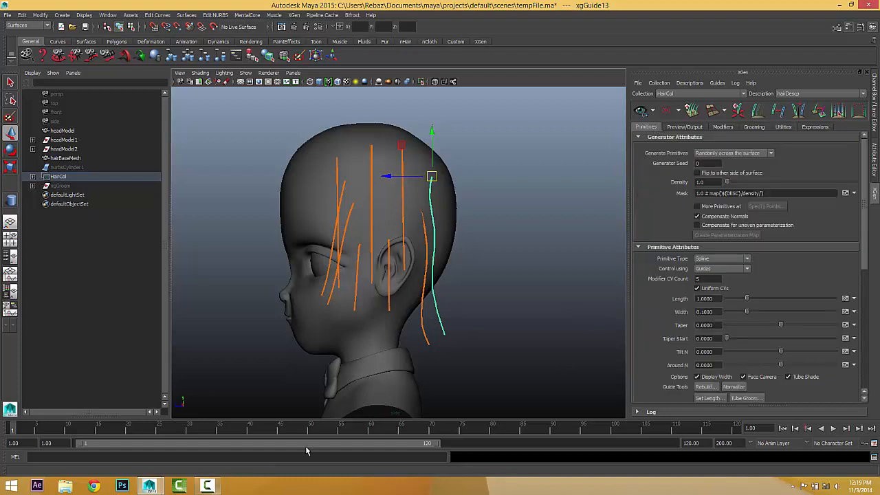
# Rebuild the guide with a CV count of 10 and reshape its upper vertices.
pyautogui.click(706, 387)
pyautogui.write('10')
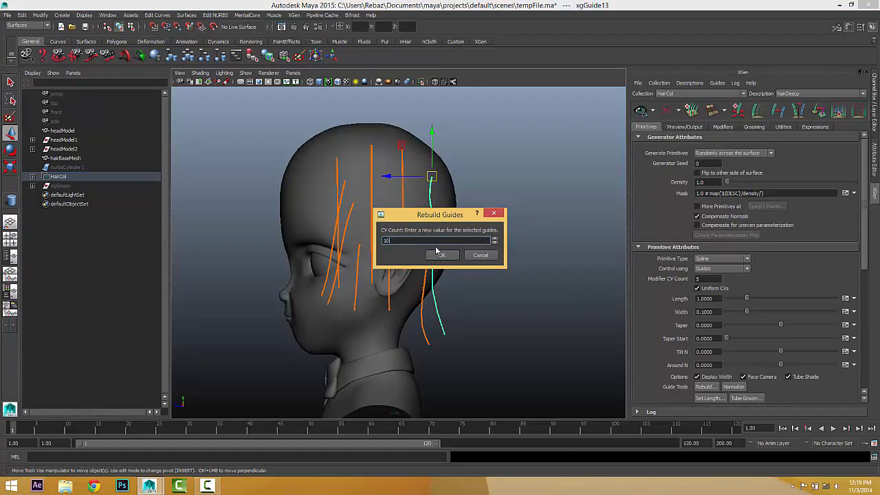
pyautogui.click(442, 255)
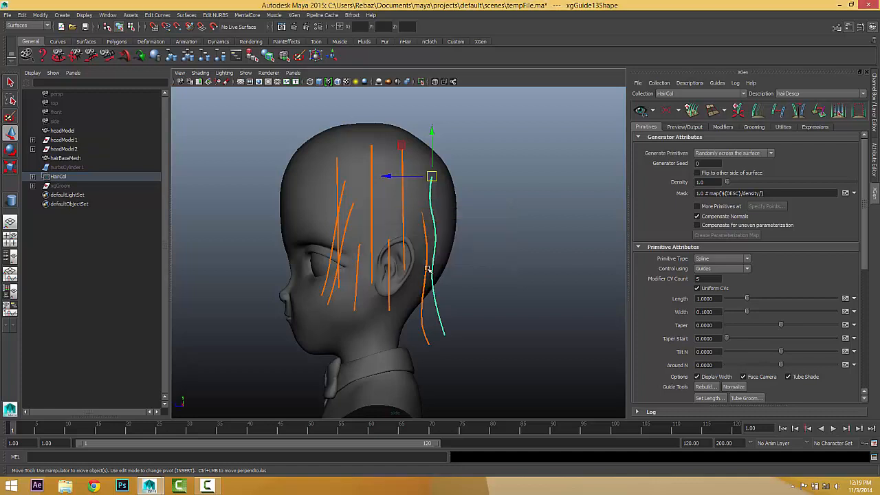
pyautogui.moveTo(431, 278); pyautogui.dragTo(402, 259, button='right')
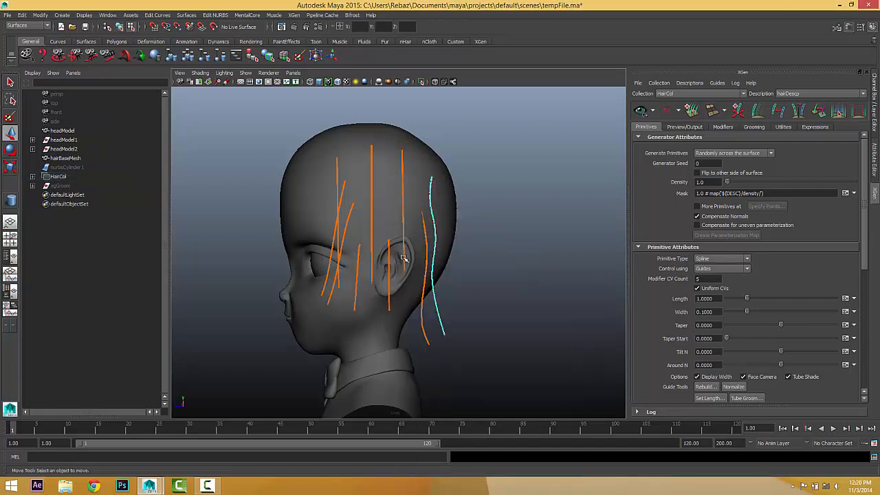
pyautogui.moveTo(419, 178); pyautogui.dragTo(435, 226)
pyautogui.click(433, 191)
pyautogui.click(429, 195)
pyautogui.click(430, 209)
pyautogui.click(435, 222)
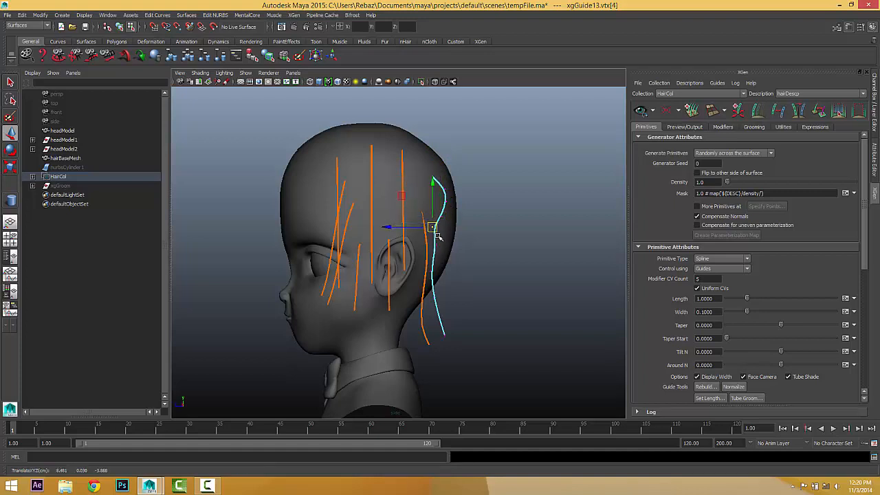
pyautogui.click(437, 244)
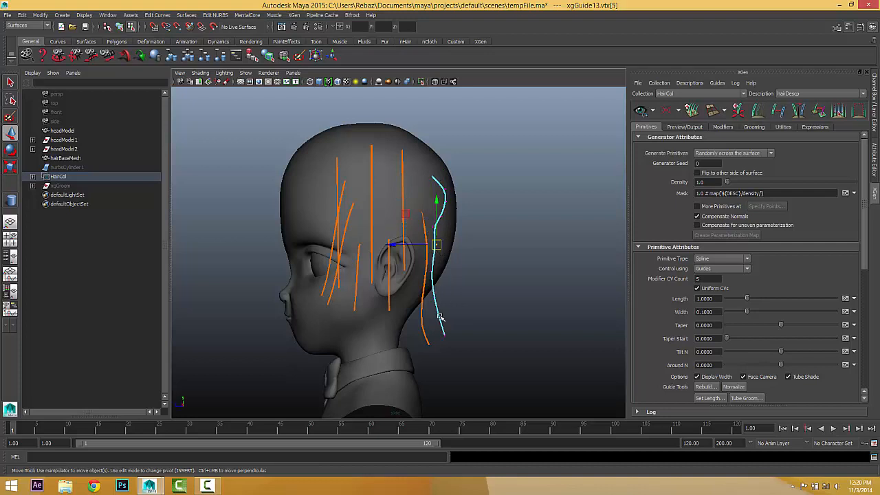
# Rebuild the guide again and adjust its middle, top and bottom CVs into a smooth curve to the neck.
pyautogui.moveTo(440, 317); pyautogui.dragTo(482, 297, button='right')
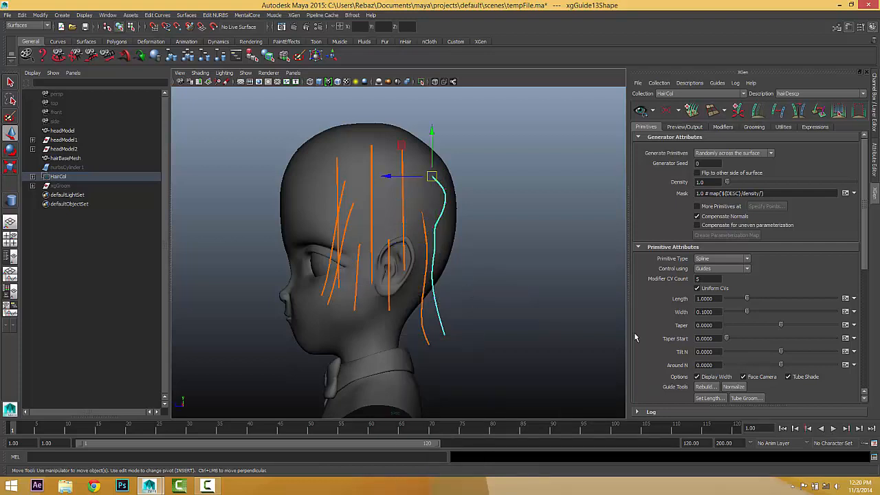
pyautogui.click(704, 386)
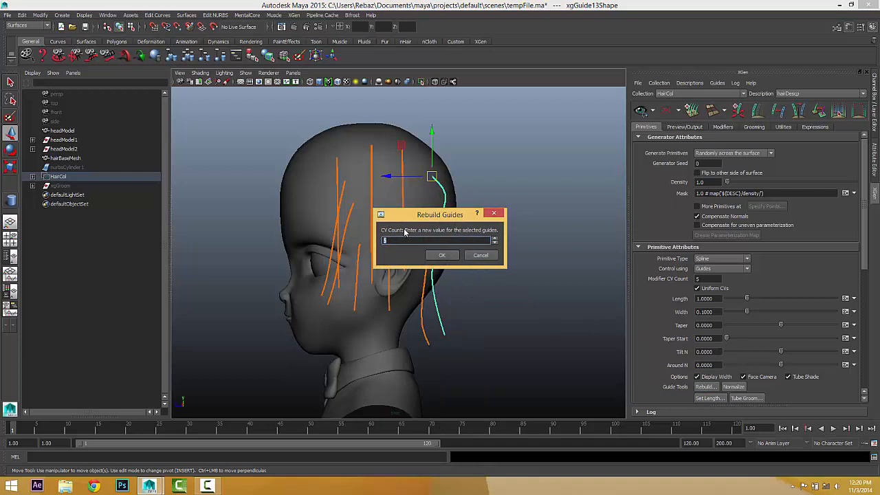
pyautogui.click(442, 256)
pyautogui.moveTo(433, 240); pyautogui.dragTo(463, 231, button='right')
pyautogui.click(427, 254)
pyautogui.moveTo(427, 254); pyautogui.dragTo(445, 256)
pyautogui.moveTo(426, 314); pyautogui.dragTo(444, 355)
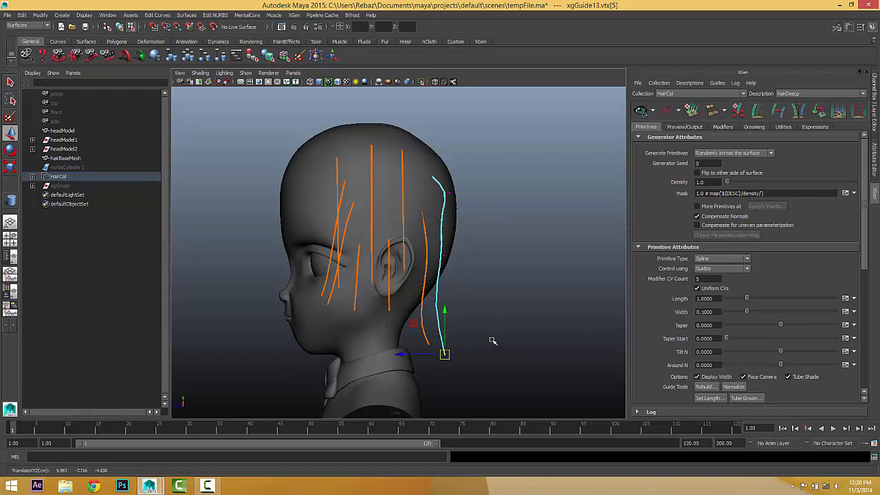
pyautogui.moveTo(468, 184); pyautogui.dragTo(428, 195)
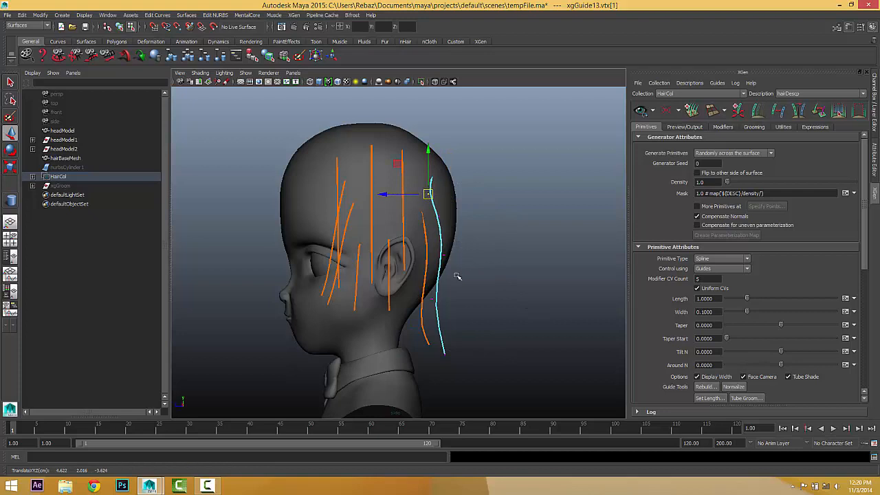
pyautogui.moveTo(435, 299); pyautogui.dragTo(449, 284, button='right')
pyautogui.click(497, 291)
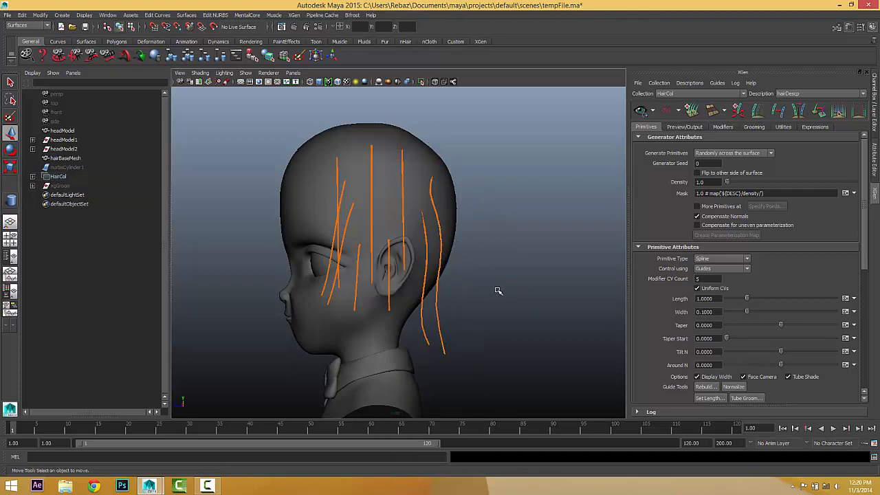
# Straighten the guide hanging behind the ear by moving its CVs in the back view.
pyautogui.press('space')
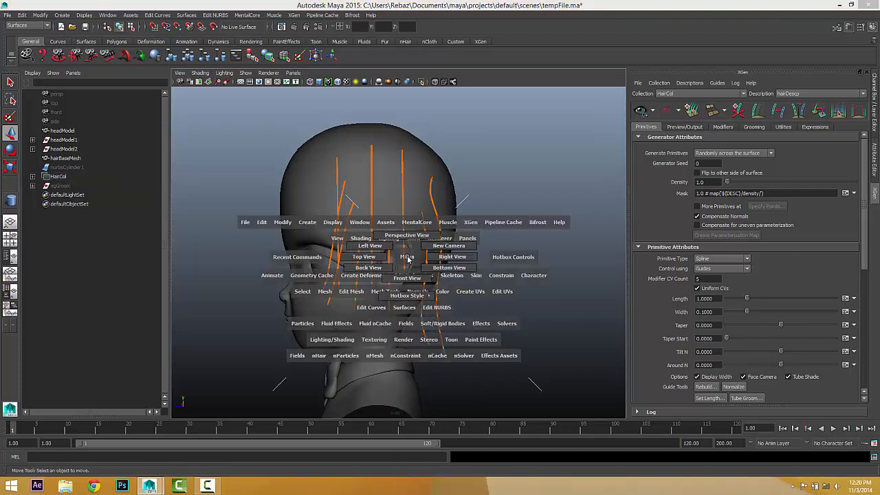
pyautogui.keyDown('alt'); pyautogui.moveTo(407, 257); pyautogui.dragTo(355, 288); pyautogui.keyUp('alt')
pyautogui.click(342, 288)
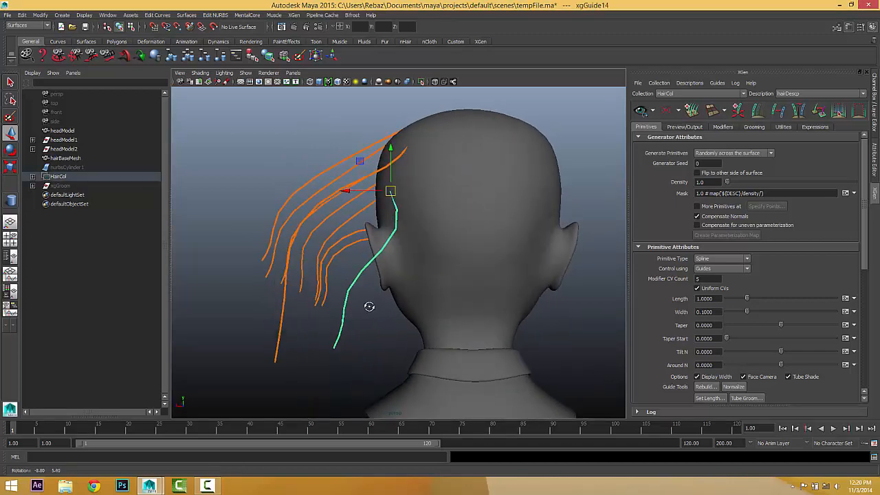
pyautogui.press('space')
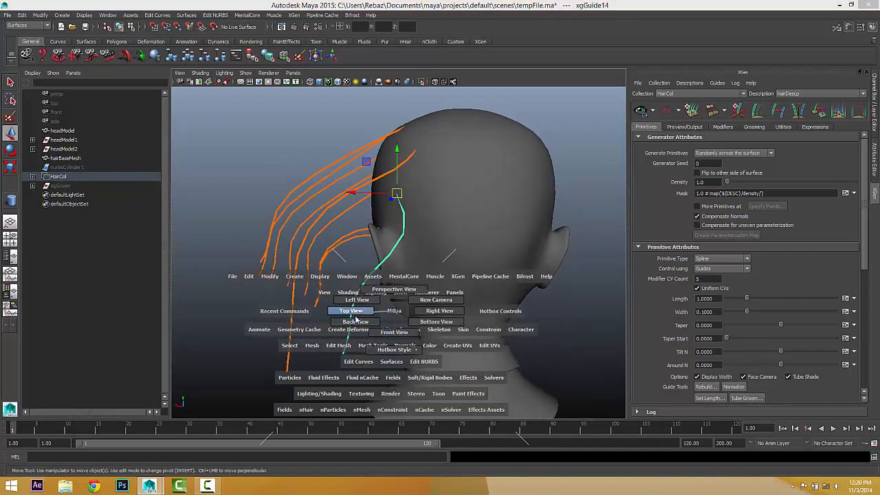
pyautogui.click(382, 324)
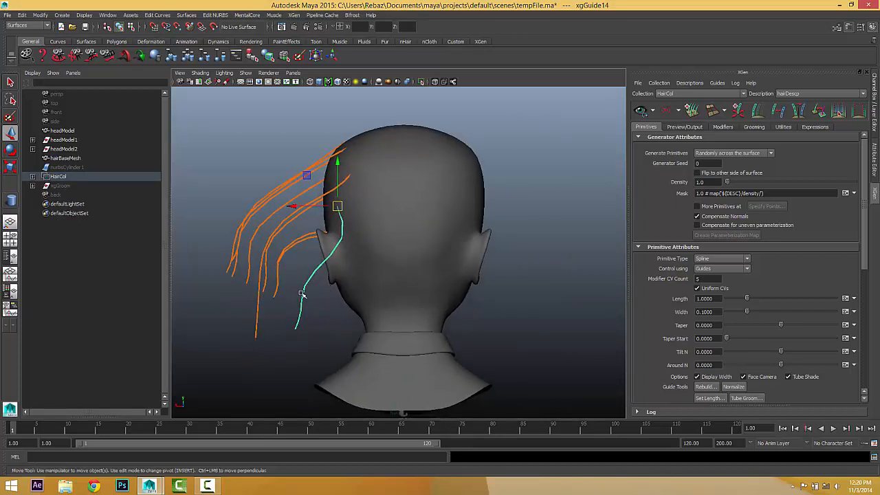
pyautogui.click(298, 257)
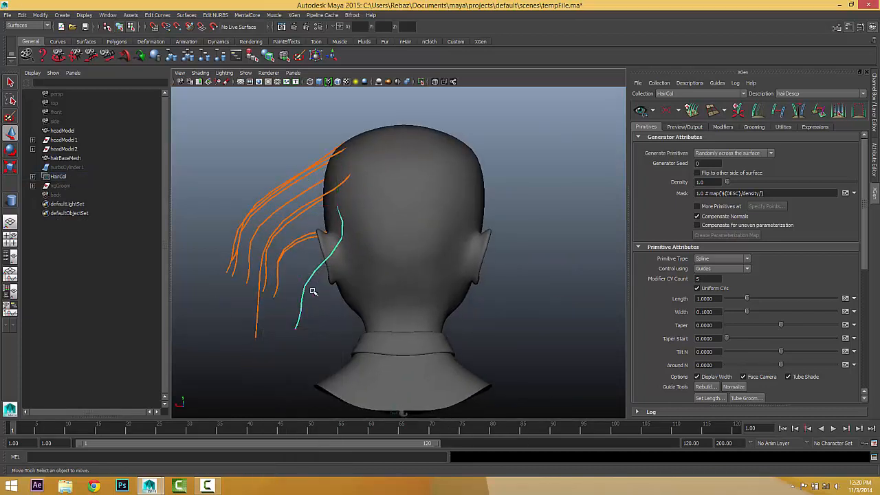
pyautogui.moveTo(313, 292); pyautogui.dragTo(346, 299)
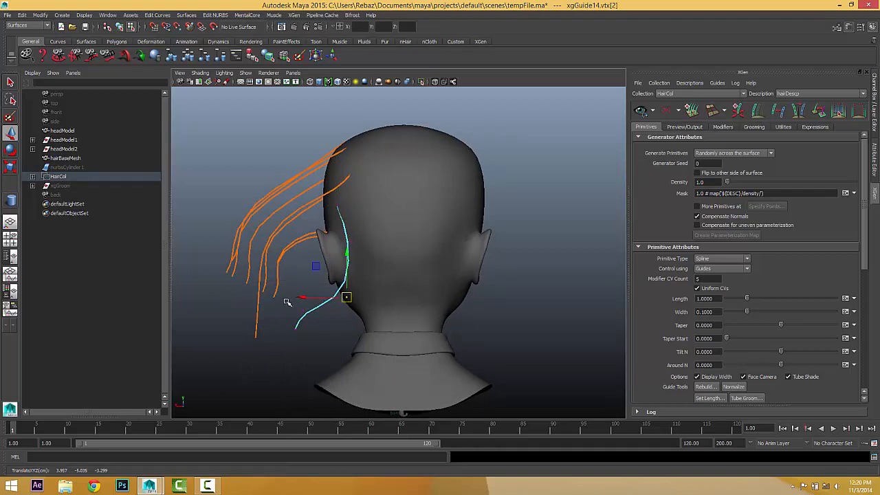
pyautogui.moveTo(287, 301); pyautogui.dragTo(330, 353)
pyautogui.moveTo(302, 319); pyautogui.dragTo(347, 323)
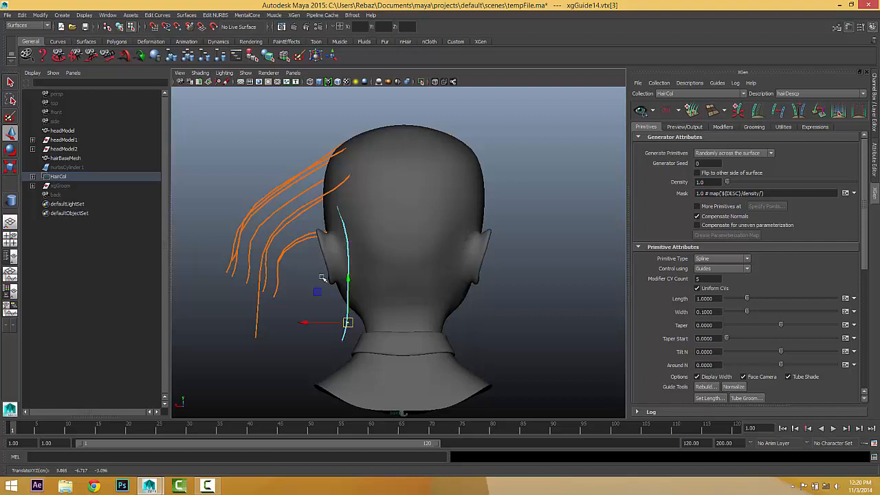
pyautogui.click(336, 288)
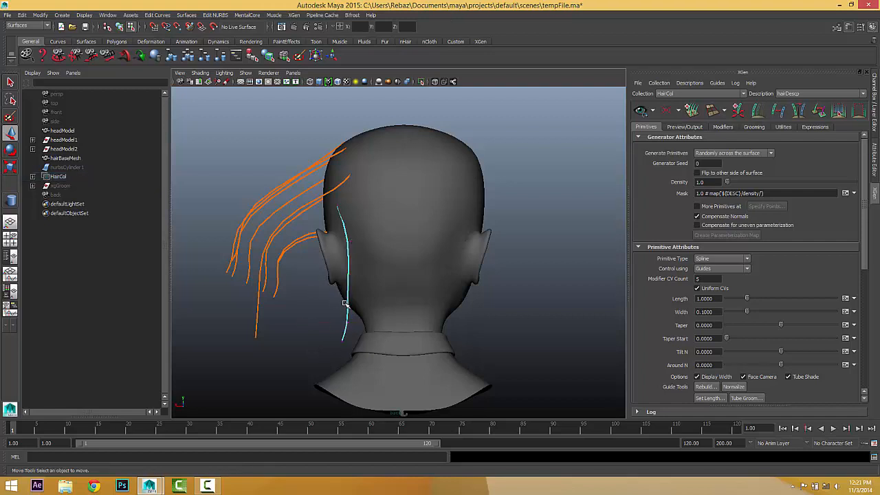
# Mirror the guide onto the other side of the head, then select all guides in perspective.
pyautogui.moveTo(348, 303); pyautogui.dragTo(365, 268, button='right')
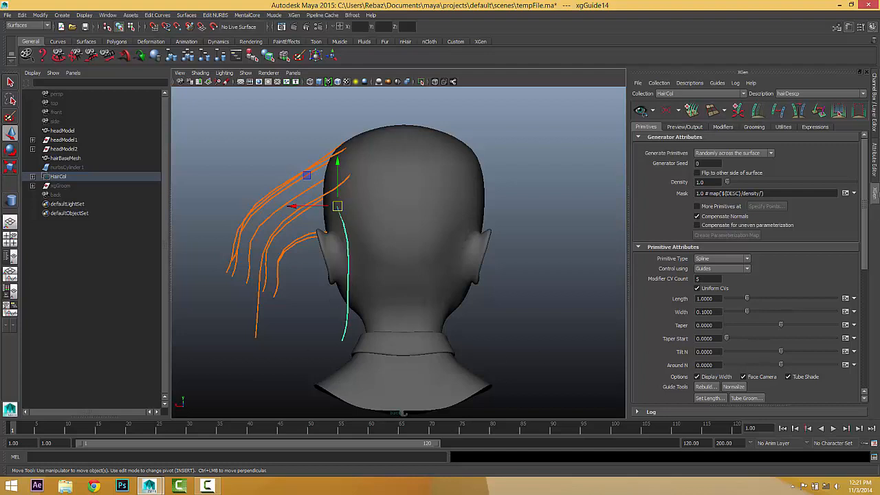
pyautogui.click(799, 108)
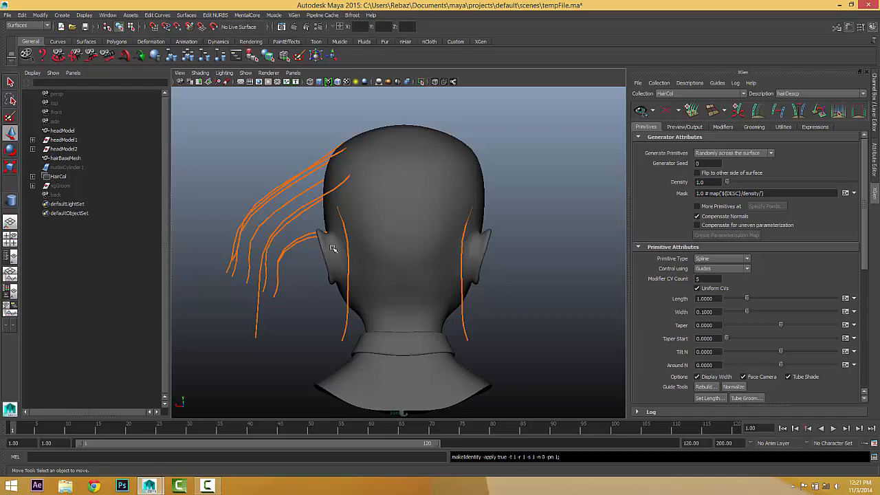
pyautogui.keyDown('alt'); pyautogui.moveTo(333, 249); pyautogui.dragTo(396, 291); pyautogui.keyUp('alt')
pyautogui.press('space')
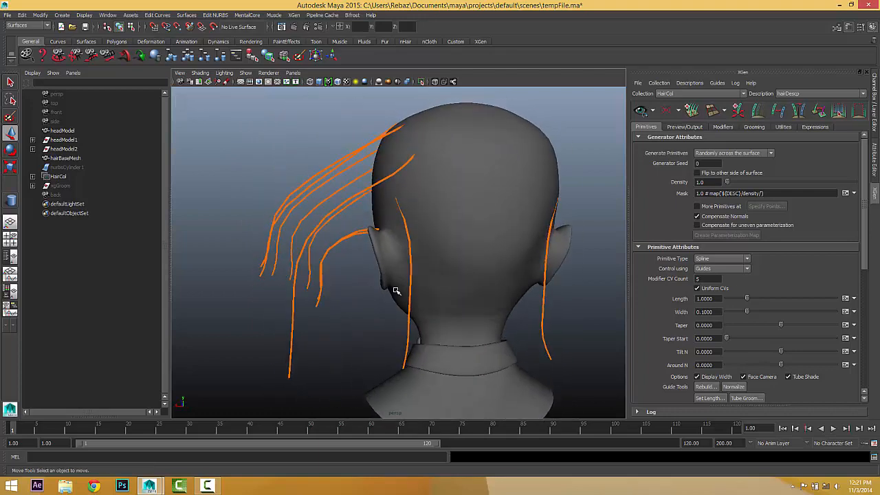
pyautogui.keyDown('alt'); pyautogui.moveTo(396, 291); pyautogui.dragTo(374, 287, button='right'); pyautogui.keyUp('alt')
pyautogui.keyDown('alt'); pyautogui.moveTo(373, 287); pyautogui.dragTo(356, 275, button='middle'); pyautogui.keyUp('alt')
pyautogui.moveTo(292, 165); pyautogui.dragTo(588, 357)
pyautogui.keyDown('alt'); pyautogui.moveTo(513, 358); pyautogui.dragTo(585, 355); pyautogui.keyUp('alt')
pyautogui.keyDown('alt'); pyautogui.moveTo(585, 355); pyautogui.dragTo(622, 347, button='right'); pyautogui.keyUp('alt')
# Convert all hairDescp guides into curves using Guides To Curves with Guides set to Delete.
pyautogui.click(781, 128)
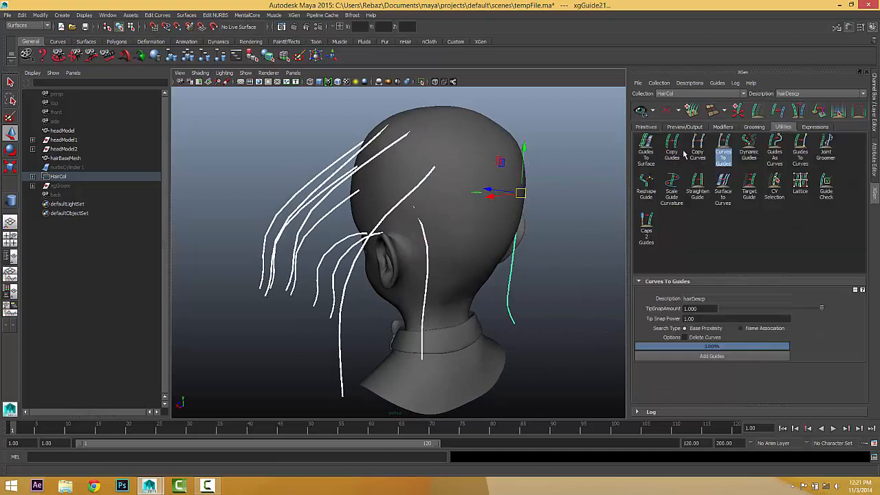
pyautogui.click(726, 143)
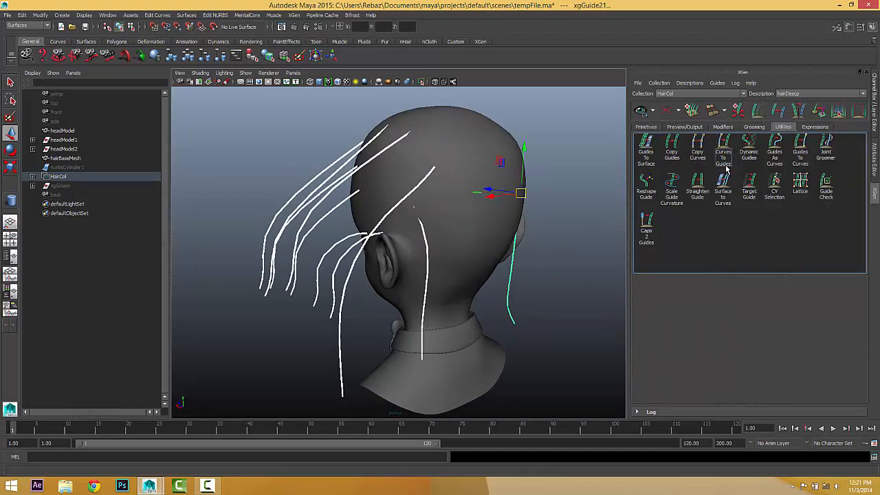
pyautogui.click(800, 146)
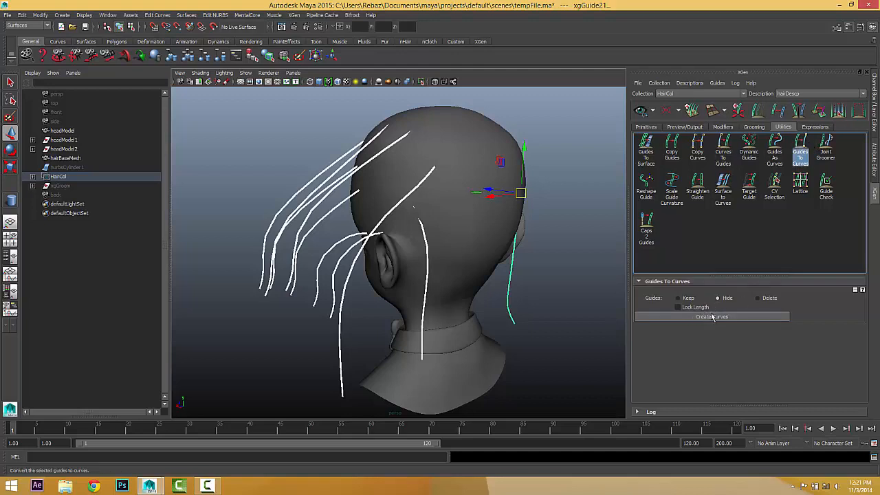
pyautogui.click(758, 299)
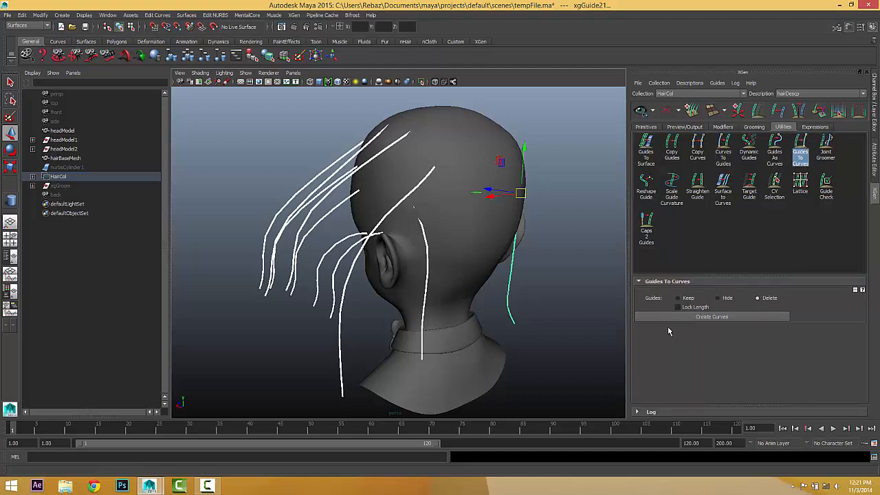
pyautogui.click(672, 316)
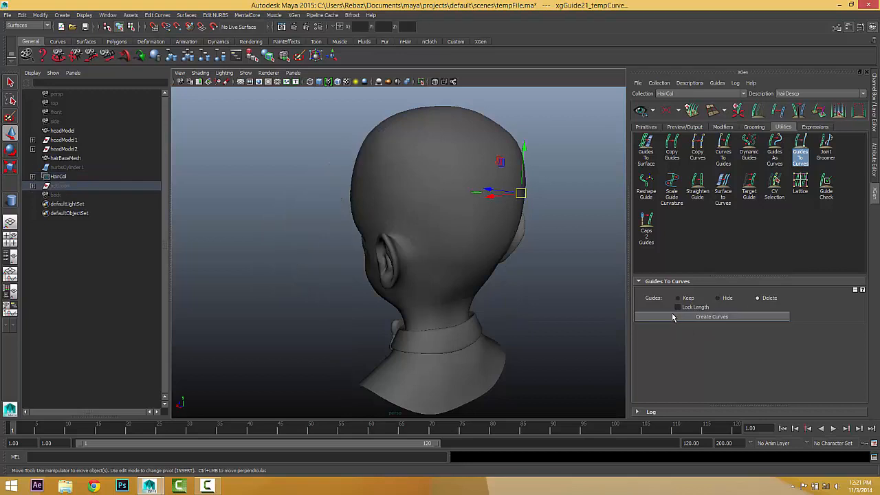
# Unhide the xgGroom group and expand it in the Outliner.
pyautogui.click(34, 187)
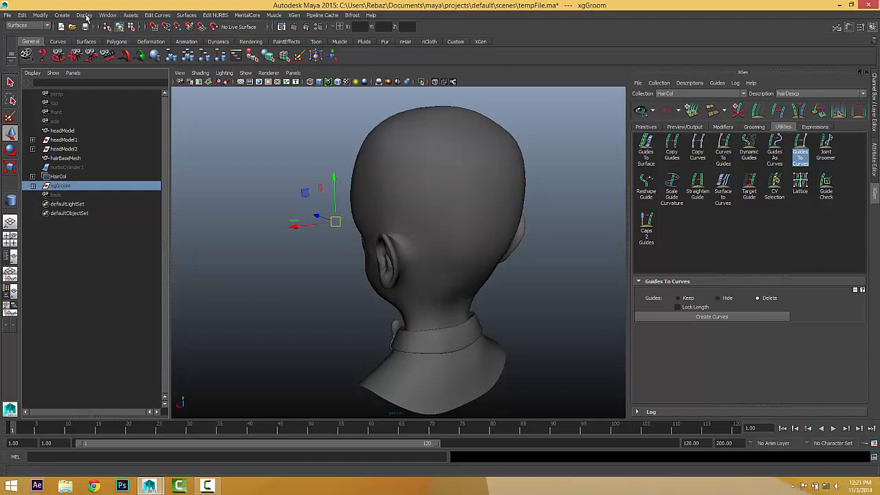
pyautogui.click(84, 15)
pyautogui.moveTo(88, 66)
pyautogui.click(174, 69)
pyautogui.click(32, 186)
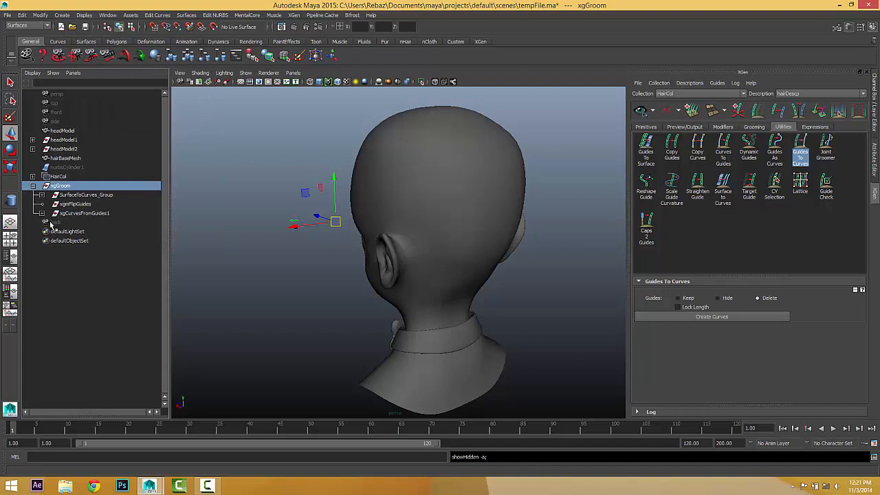
pyautogui.keyDown('alt'); pyautogui.moveTo(420, 229); pyautogui.dragTo(513, 234); pyautogui.keyUp('alt')
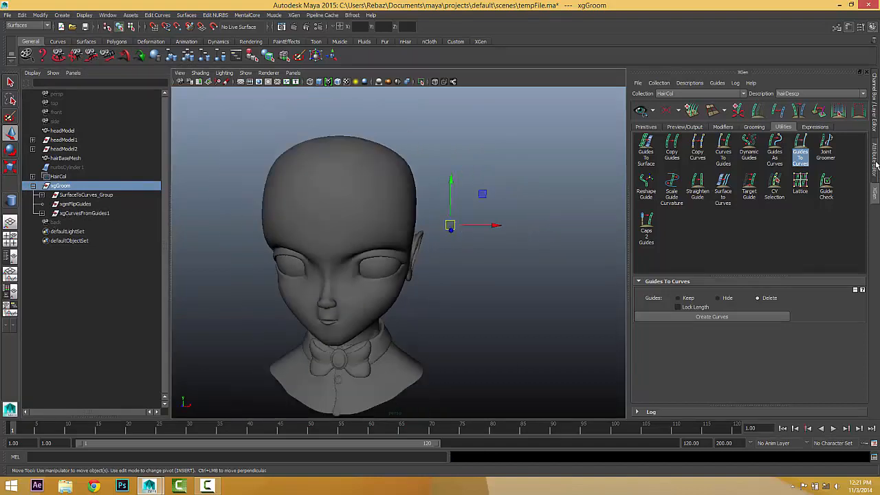
# Turn on the 'hidden' display layer and hide SurfaceToCurves_Group with Ctrl+H.
pyautogui.click(876, 120)
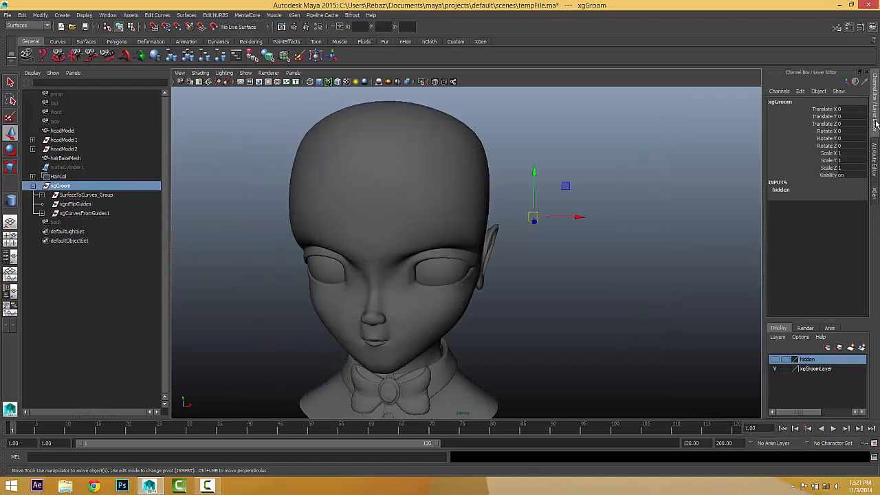
pyautogui.click(775, 359)
pyautogui.keyDown('alt'); pyautogui.moveTo(635, 356); pyautogui.dragTo(448, 219); pyautogui.keyUp('alt')
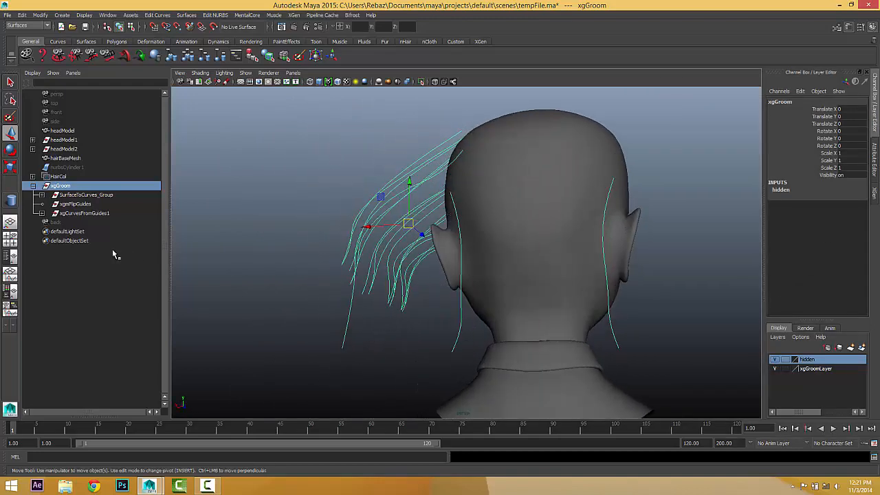
pyautogui.click(90, 213)
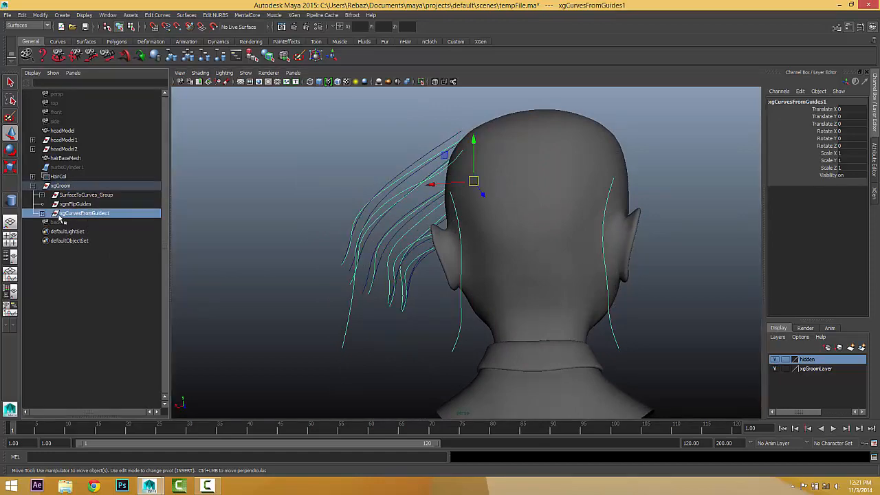
pyautogui.keyDown('alt'); pyautogui.moveTo(275, 259); pyautogui.dragTo(159, 218); pyautogui.keyUp('alt')
pyautogui.click(78, 203)
pyautogui.click(80, 196)
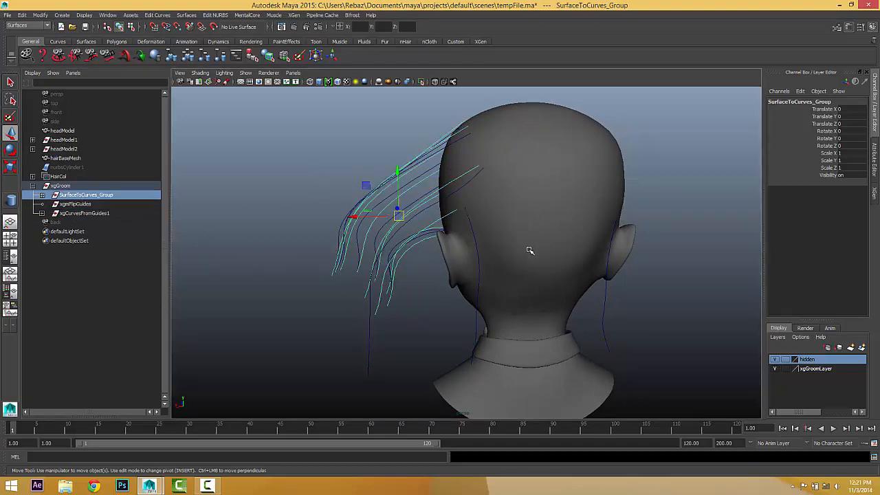
pyautogui.hotkey('ctrl', 'h')
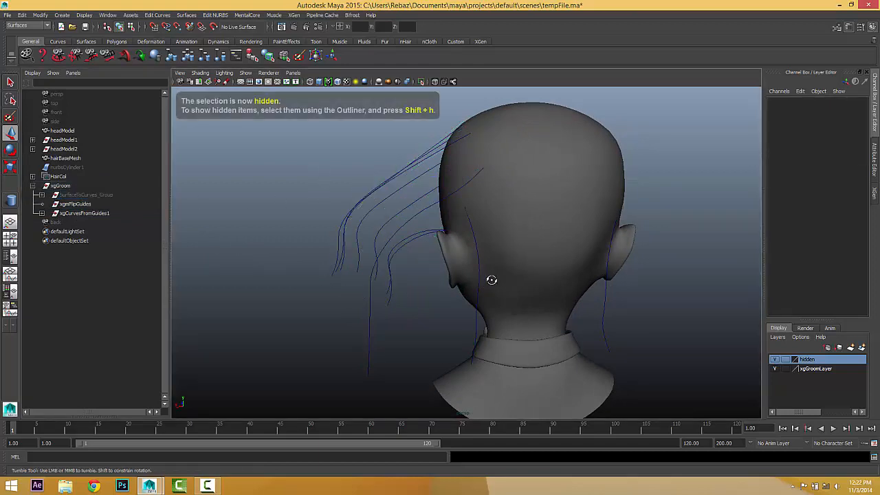
# Inspect the converted hair curves from all sides and bring the XGen editor back up.
pyautogui.moveTo(491, 279)
pyautogui.keyDown('alt'); pyautogui.mouseDown()
pyautogui.moveTo(465, 277)
pyautogui.moveTo(569, 277)
pyautogui.moveTo(495, 279)
pyautogui.mouseUp(); pyautogui.keyUp('alt')
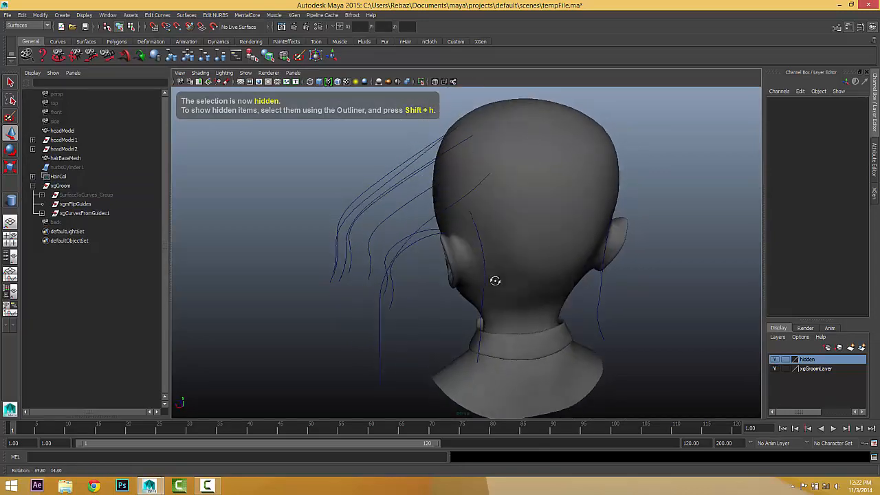
pyautogui.keyDown('alt'); pyautogui.moveTo(570, 262); pyautogui.dragTo(550, 263); pyautogui.keyUp('alt')
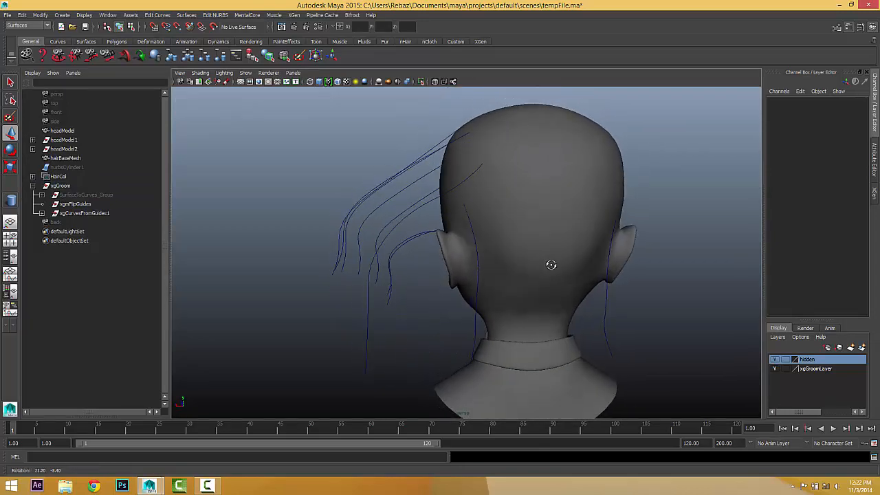
pyautogui.keyDown('alt'); pyautogui.moveTo(512, 288); pyautogui.dragTo(501, 287); pyautogui.keyUp('alt')
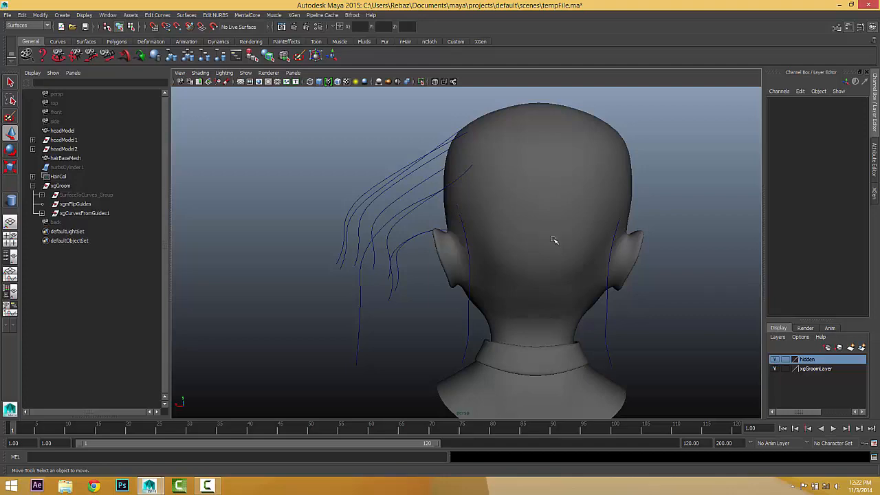
pyautogui.keyDown('alt'); pyautogui.moveTo(555, 240); pyautogui.dragTo(521, 249); pyautogui.keyUp('alt')
pyautogui.keyDown('alt'); pyautogui.moveTo(448, 243); pyautogui.dragTo(514, 231); pyautogui.keyUp('alt')
pyautogui.keyDown('alt'); pyautogui.moveTo(444, 267); pyautogui.dragTo(497, 306); pyautogui.keyUp('alt')
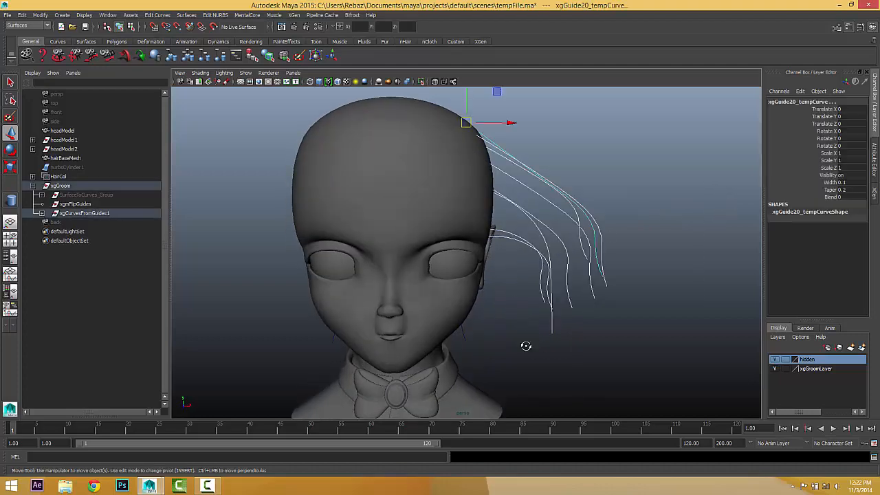
pyautogui.keyDown('alt'); pyautogui.moveTo(526, 346); pyautogui.dragTo(443, 336); pyautogui.keyUp('alt')
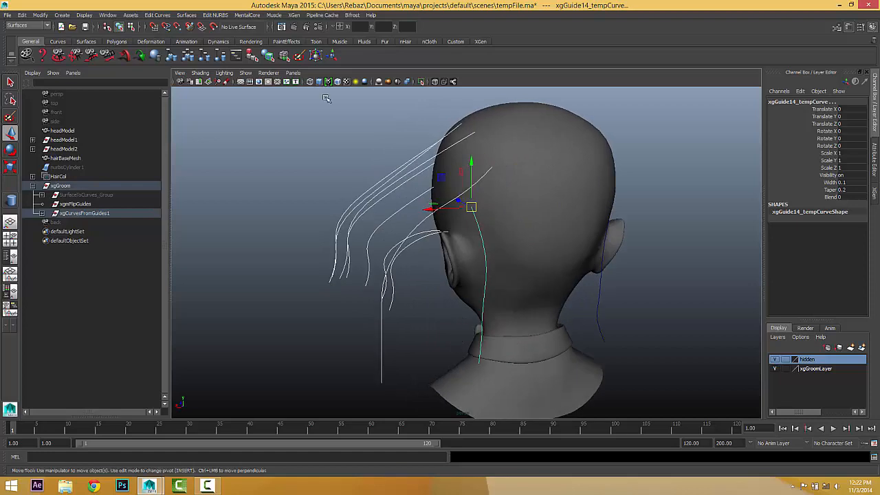
pyautogui.keyDown('alt'); pyautogui.moveTo(389, 252); pyautogui.dragTo(379, 254); pyautogui.keyUp('alt')
pyautogui.click(876, 196)
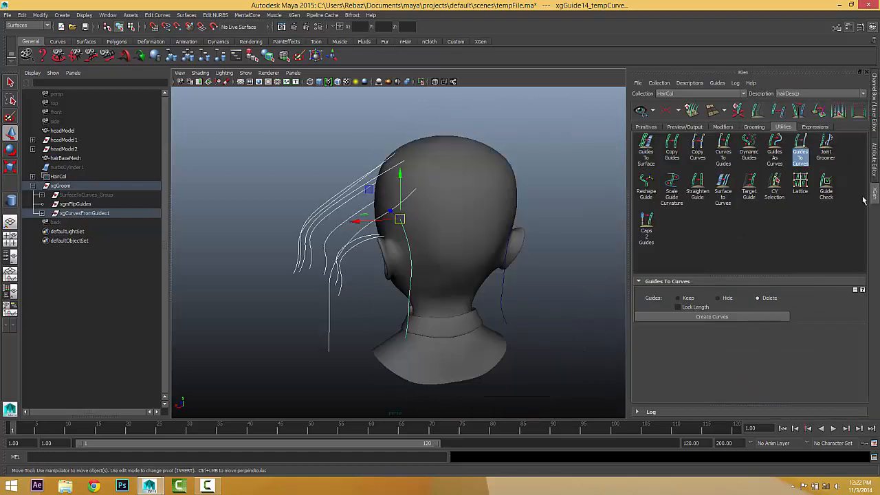
# Convert the selected curves into hairDescp guides with Curves To Guides' Add Guides.
pyautogui.click(805, 157)
pyautogui.click(722, 155)
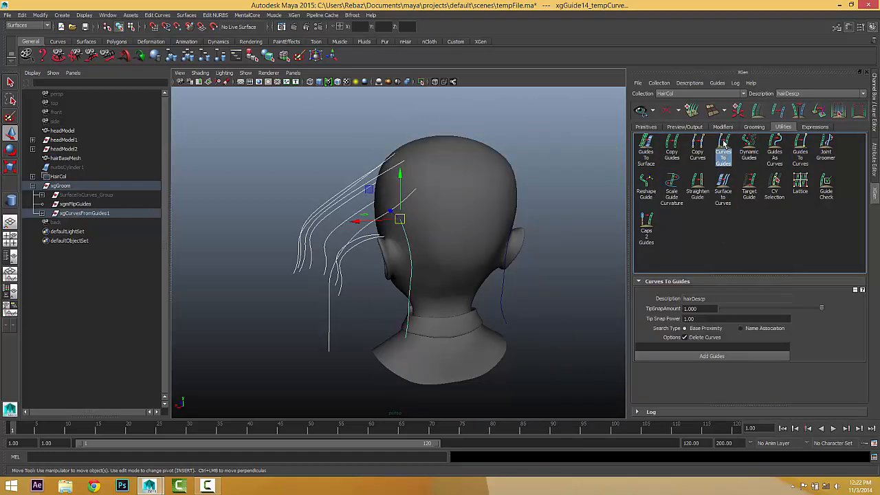
pyautogui.click(678, 355)
pyautogui.keyDown('alt'); pyautogui.moveTo(430, 358); pyautogui.dragTo(525, 289); pyautogui.keyUp('alt')
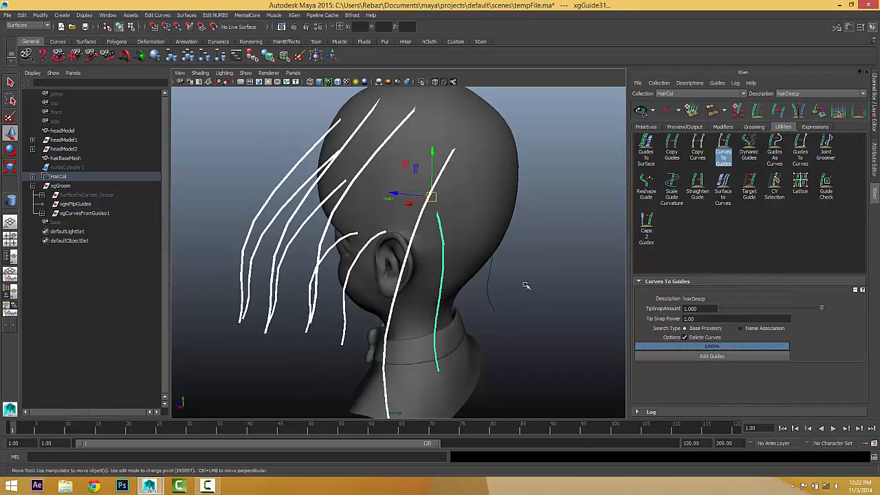
# Preview the hair from the new guides, inspect it, then clear the preview.
pyautogui.click(641, 110)
pyautogui.press('f')
pyautogui.keyDown('alt'); pyautogui.moveTo(422, 255); pyautogui.dragTo(316, 241); pyautogui.keyUp('alt')
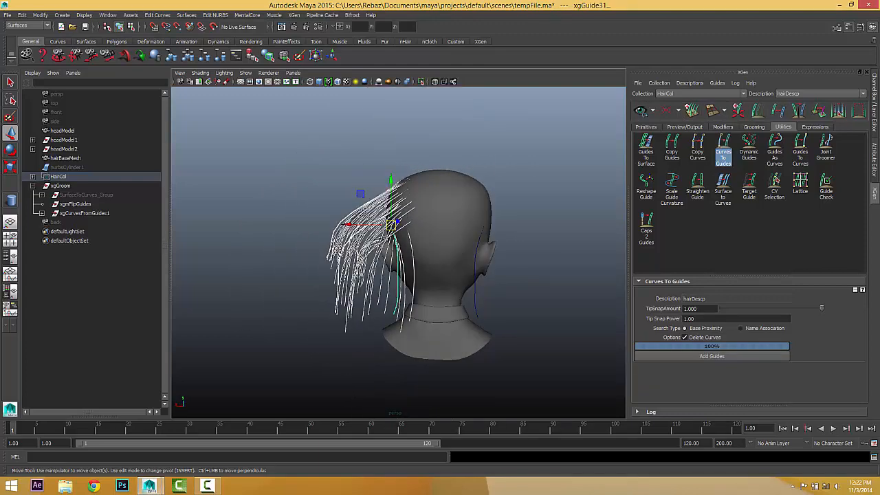
pyautogui.keyDown('alt'); pyautogui.moveTo(316, 240); pyautogui.dragTo(438, 254, button='right'); pyautogui.keyUp('alt')
pyautogui.click(667, 111)
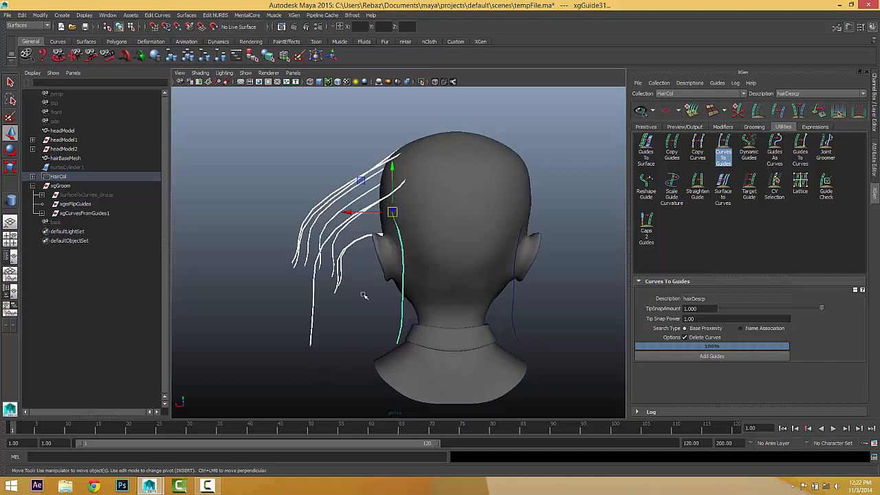
pyautogui.keyDown('alt'); pyautogui.moveTo(363, 297); pyautogui.dragTo(352, 259); pyautogui.keyUp('alt')
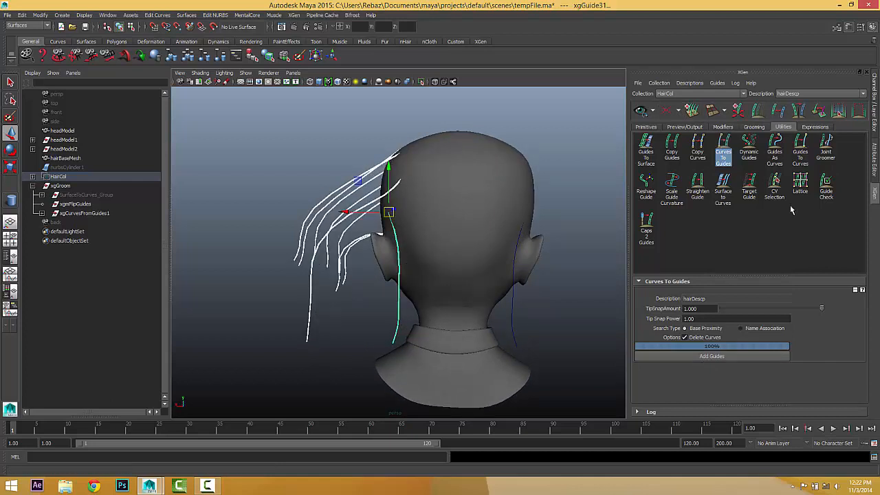
# Mirror the guides onto the other side of the head with the flip-guides tool.
pyautogui.click(728, 155)
pyautogui.click(799, 113)
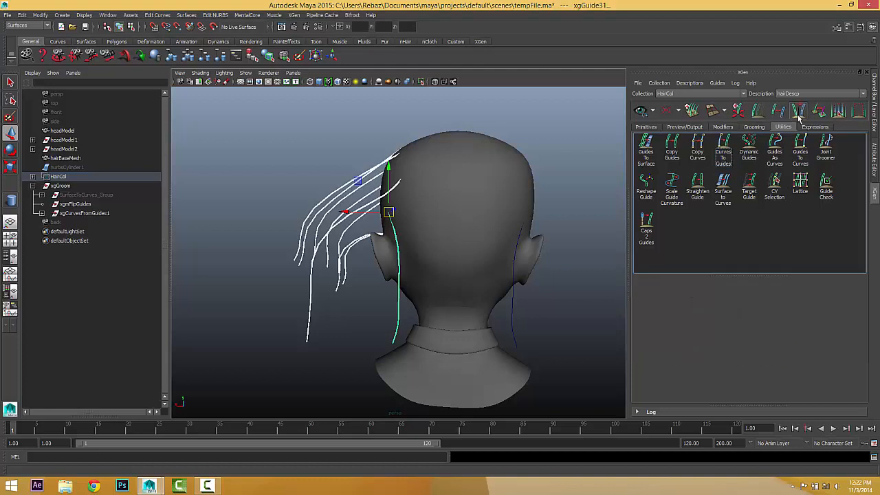
pyautogui.keyDown('alt'); pyautogui.moveTo(417, 259); pyautogui.dragTo(457, 285); pyautogui.keyUp('alt')
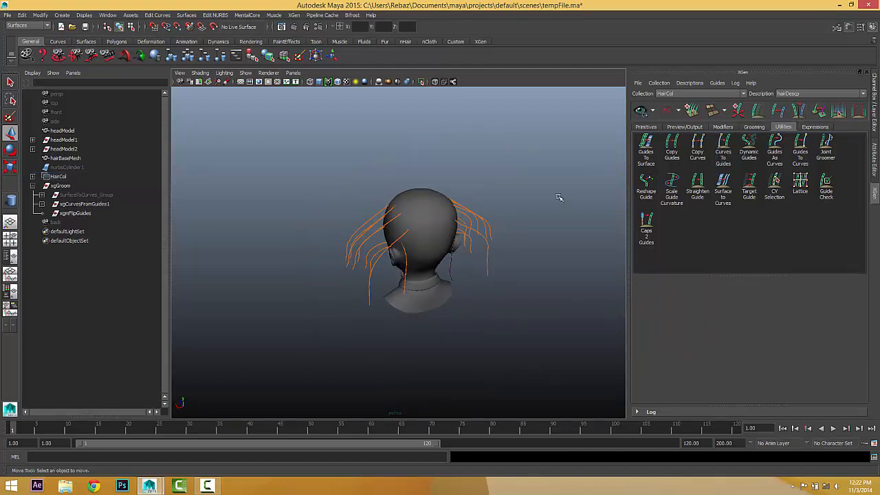
pyautogui.click(640, 110)
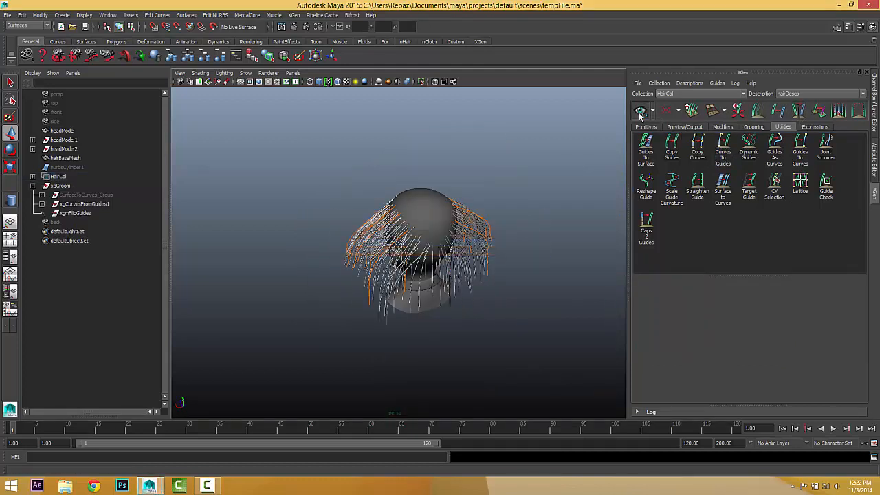
pyautogui.keyDown('alt'); pyautogui.moveTo(385, 206); pyautogui.dragTo(250, 195); pyautogui.keyUp('alt')
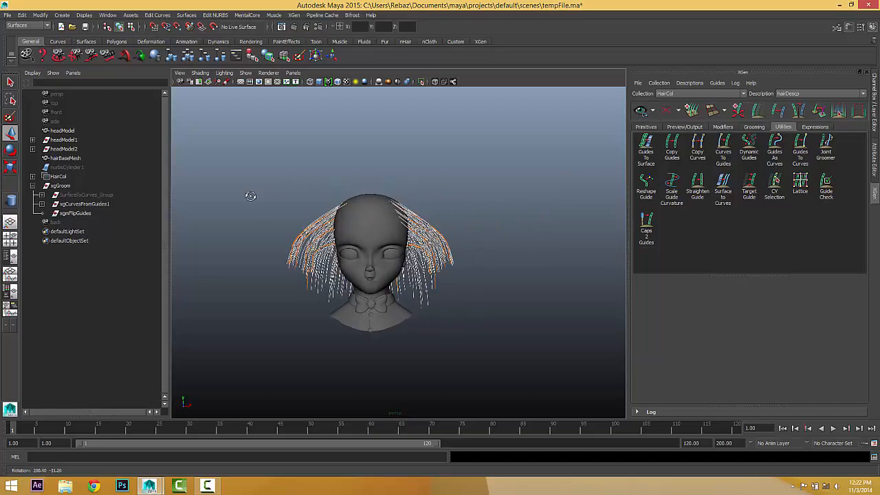
pyautogui.scroll(6, 255, 199)
pyautogui.keyDown('alt'); pyautogui.moveTo(440, 207); pyautogui.dragTo(370, 181); pyautogui.keyUp('alt')
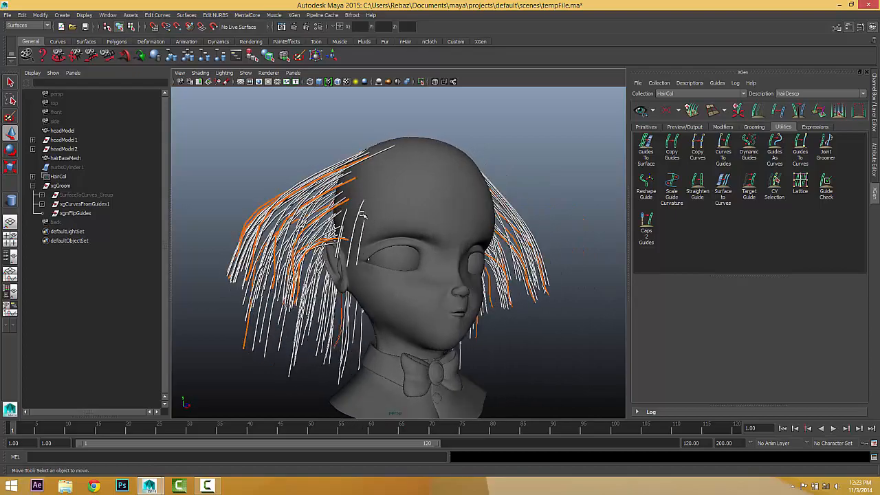
pyautogui.keyDown('alt'); pyautogui.moveTo(362, 215); pyautogui.dragTo(279, 221); pyautogui.keyUp('alt')
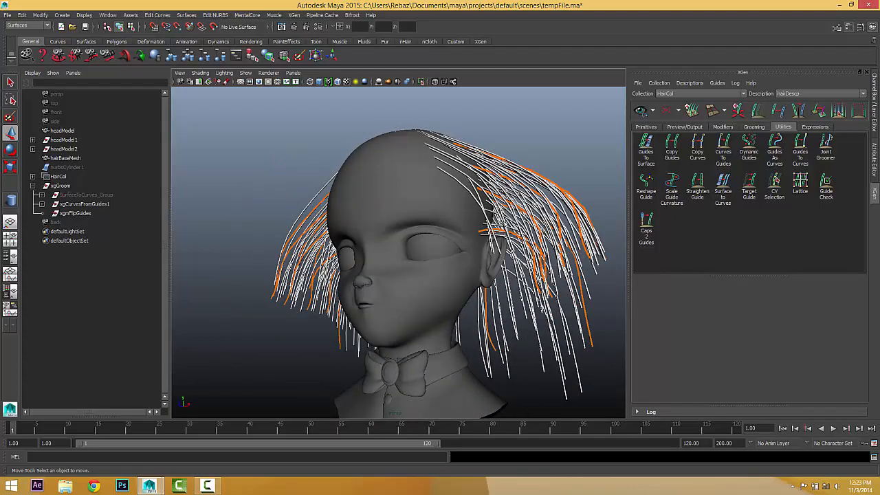
pyautogui.keyDown('alt'); pyautogui.moveTo(485, 229); pyautogui.dragTo(507, 257); pyautogui.keyUp('alt')
pyautogui.scroll(-6, 369, 239)
pyautogui.scroll(4, 506, 257)
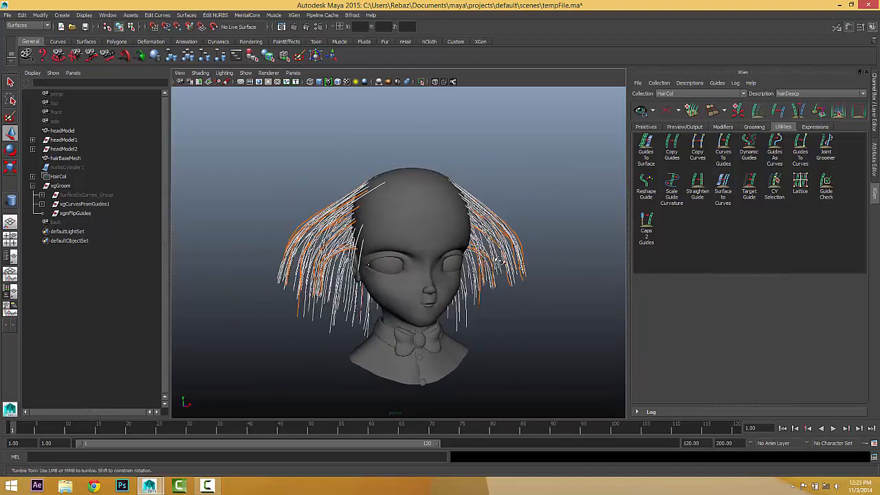
pyautogui.scroll(2, 544, 257)
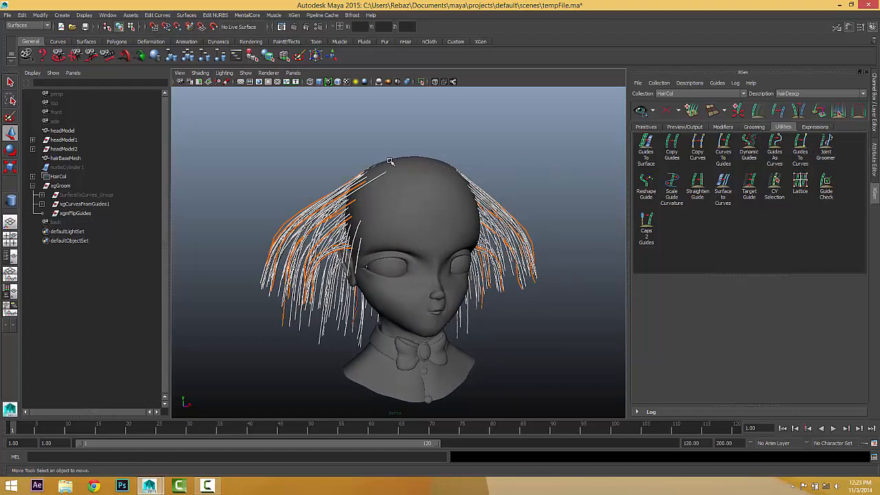
pyautogui.keyDown('alt'); pyautogui.moveTo(306, 224); pyautogui.dragTo(271, 225); pyautogui.keyUp('alt')
pyautogui.keyDown('alt'); pyautogui.moveTo(474, 253); pyautogui.dragTo(464, 213); pyautogui.keyUp('alt')
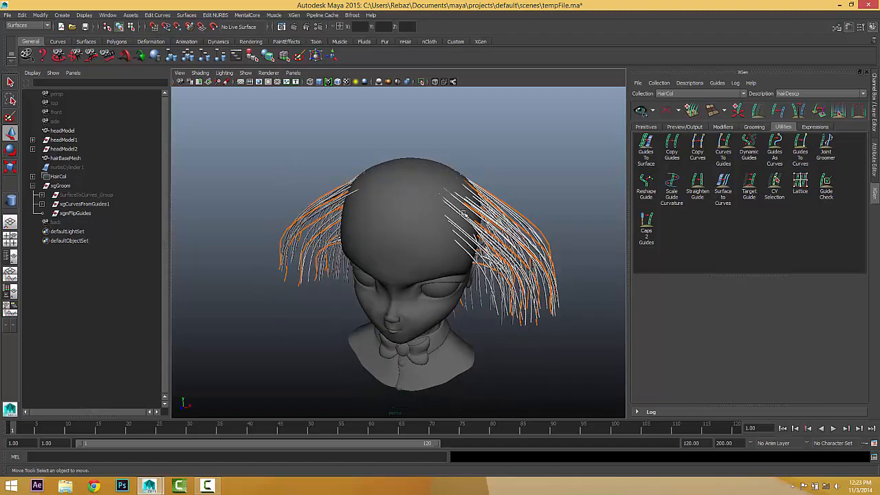
pyautogui.keyDown('alt'); pyautogui.moveTo(389, 253); pyautogui.dragTo(377, 237); pyautogui.keyUp('alt')
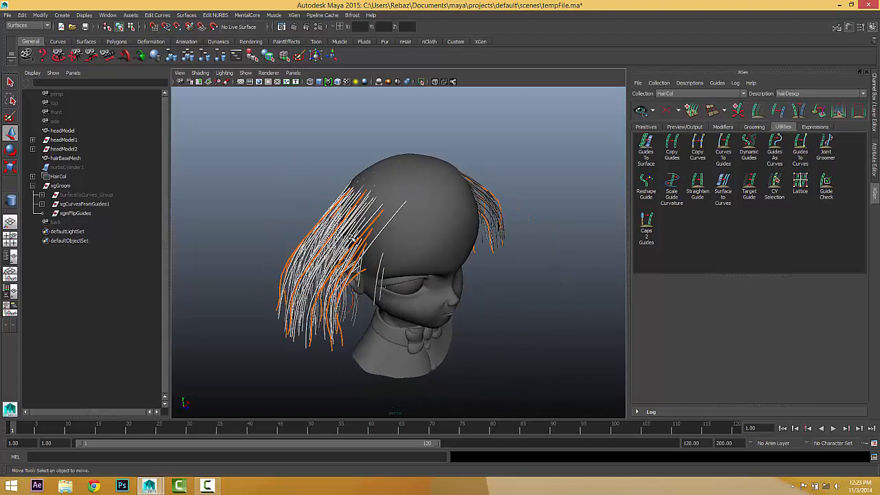
pyautogui.keyDown('alt'); pyautogui.moveTo(411, 209); pyautogui.dragTo(363, 217); pyautogui.keyUp('alt')
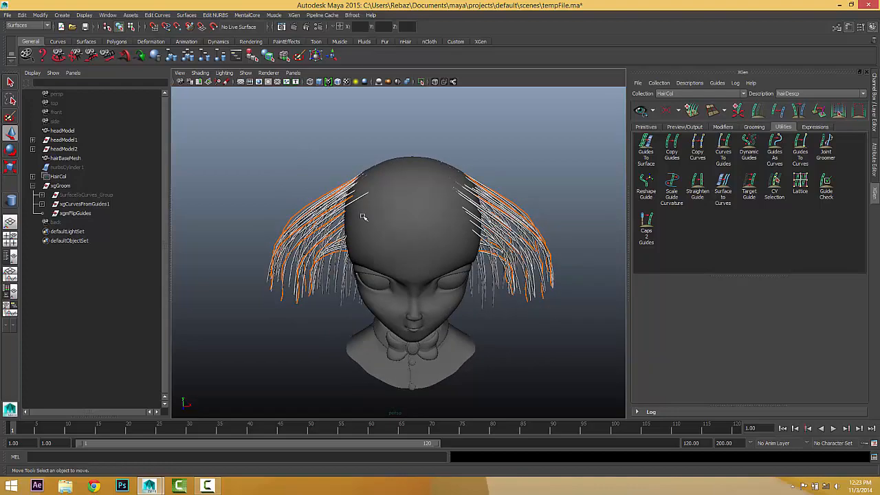
pyautogui.keyDown('alt'); pyautogui.moveTo(465, 255); pyautogui.dragTo(487, 245); pyautogui.keyUp('alt')
pyautogui.click(666, 110)
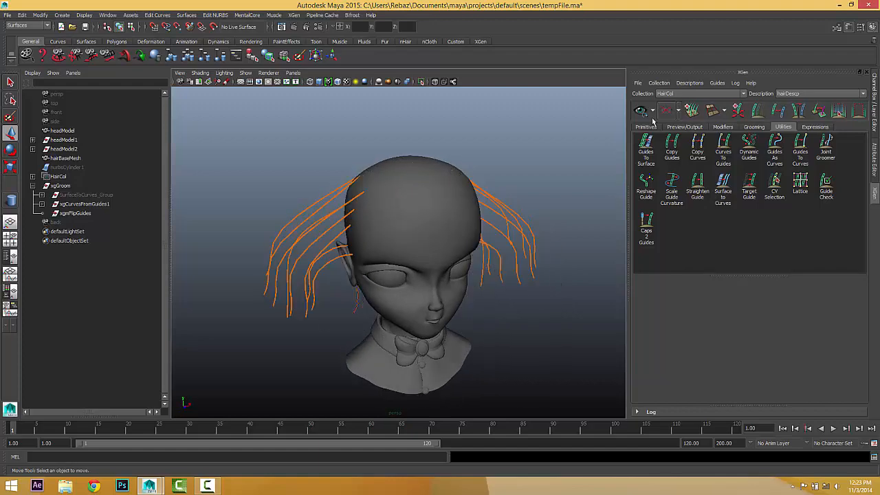
pyautogui.keyDown('alt'); pyautogui.moveTo(414, 206); pyautogui.dragTo(406, 181); pyautogui.keyUp('alt')
pyautogui.moveTo(211, 172); pyautogui.dragTo(330, 316)
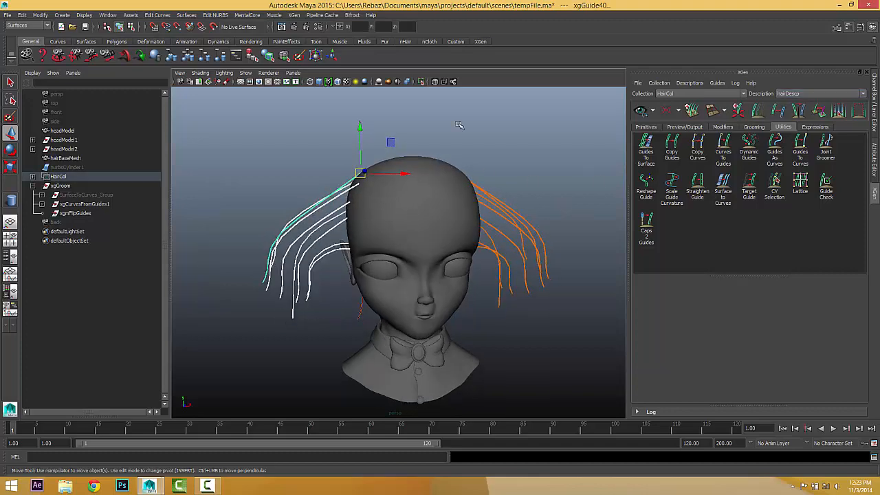
pyautogui.keyDown('alt'); pyautogui.moveTo(406, 174); pyautogui.dragTo(350, 176); pyautogui.keyUp('alt')
pyautogui.moveTo(244, 136); pyautogui.dragTo(798, 196)
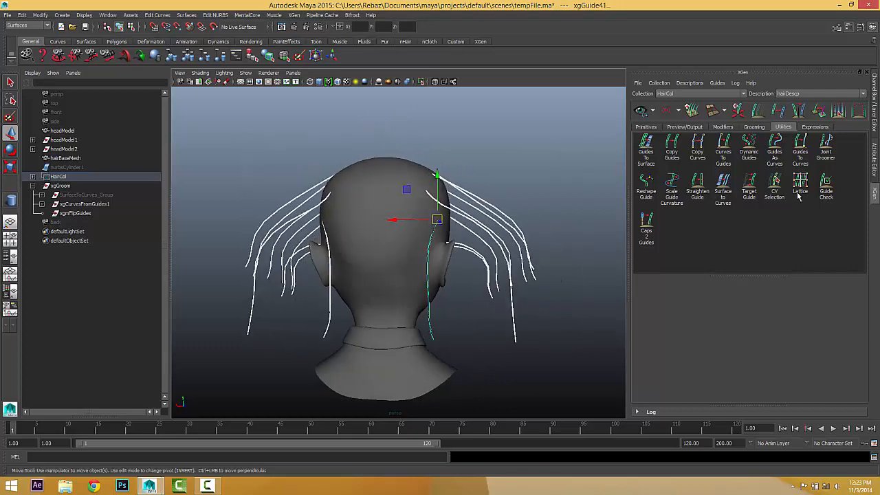
# Turn the guides into xgCurvesFromGuides2 curves with Guides set to Delete, then deselect them.
pyautogui.click(724, 146)
pyautogui.click(729, 150)
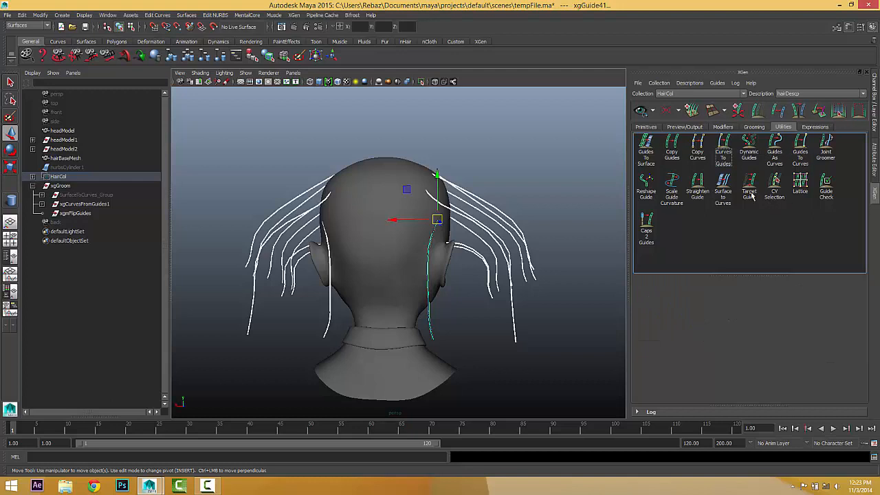
pyautogui.click(800, 147)
pyautogui.click(761, 298)
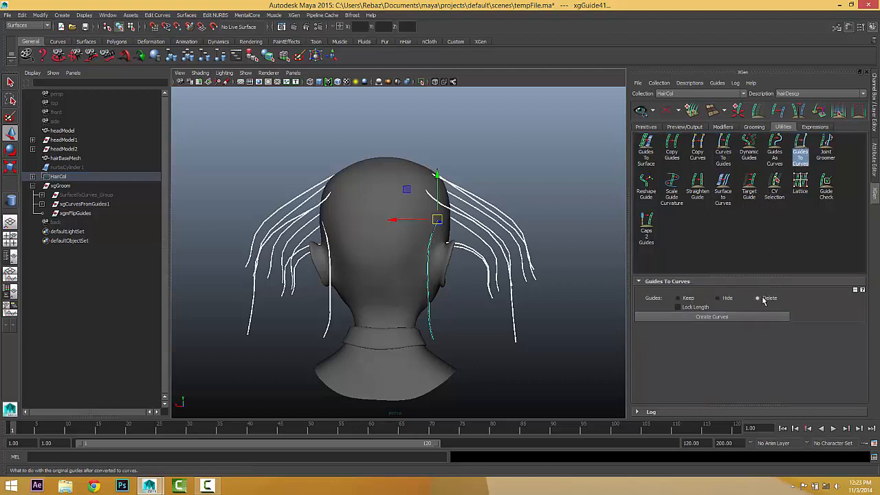
pyautogui.click(698, 318)
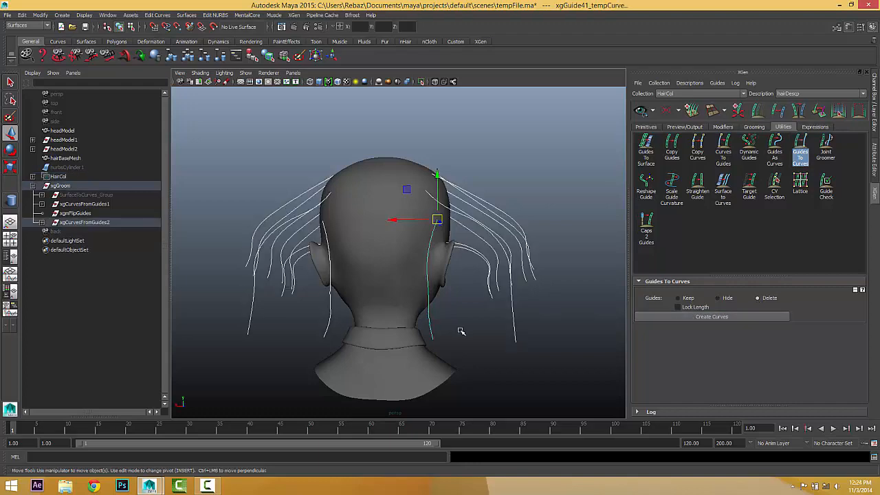
pyautogui.click(552, 326)
pyautogui.keyDown('alt'); pyautogui.moveTo(552, 326); pyautogui.dragTo(373, 324); pyautogui.keyUp('alt')
pyautogui.moveTo(380, 224); pyautogui.dragTo(303, 154)
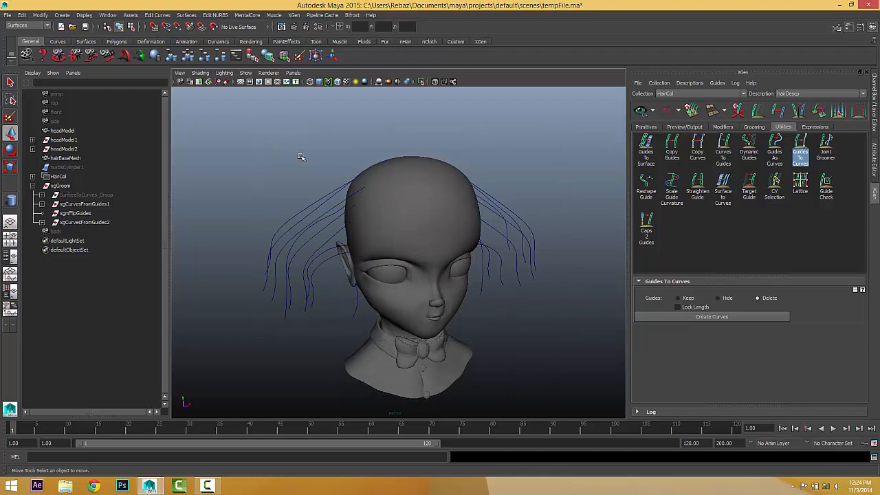
# Delete the HairCol collection from the Outliner and select hairBaseMesh.
pyautogui.click(58, 177)
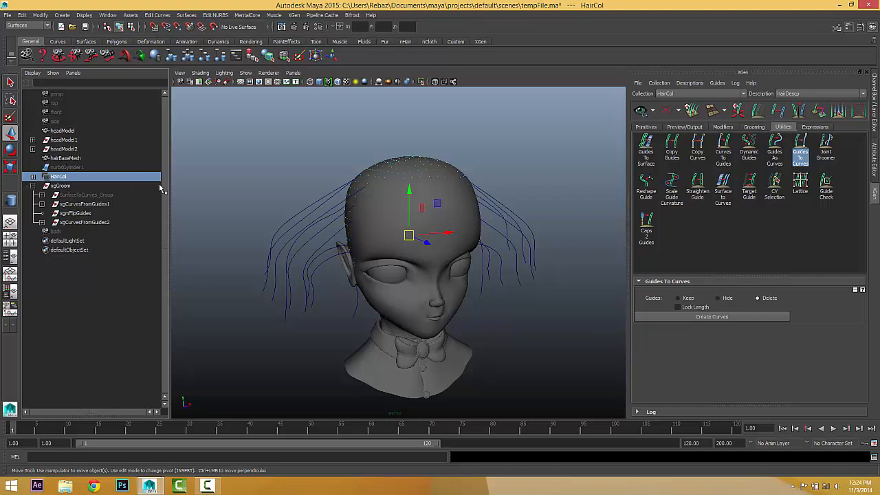
pyautogui.press('Delete')
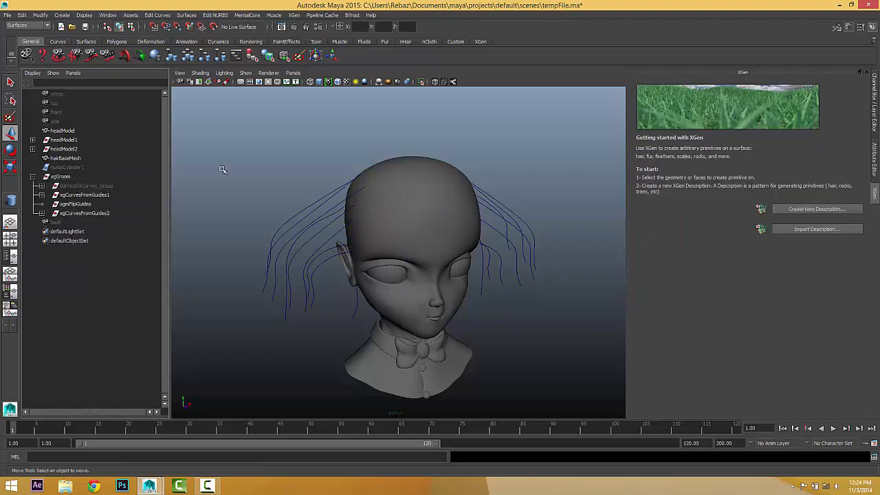
pyautogui.moveTo(395, 214)
pyautogui.keyDown('alt'); pyautogui.mouseDown()
pyautogui.moveTo(419, 204)
pyautogui.moveTo(398, 202)
pyautogui.mouseUp(); pyautogui.keyUp('alt')
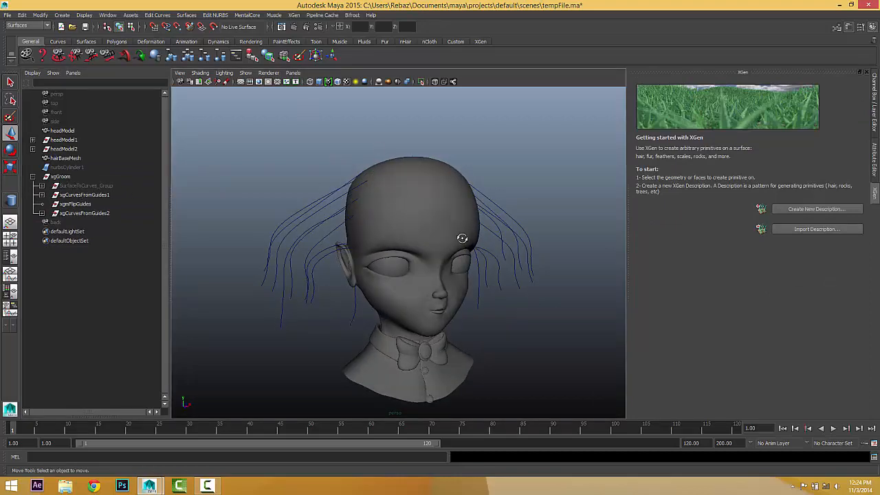
pyautogui.keyDown('alt'); pyautogui.moveTo(462, 237); pyautogui.dragTo(424, 226); pyautogui.keyUp('alt')
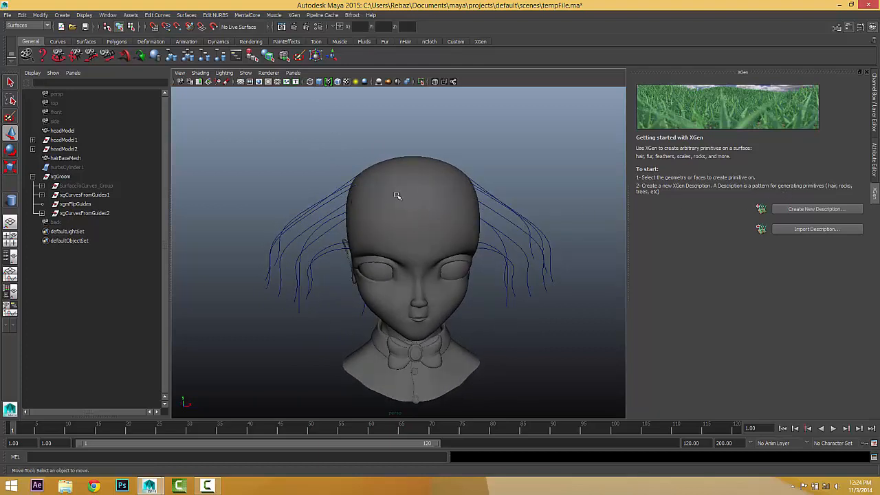
pyautogui.click(63, 158)
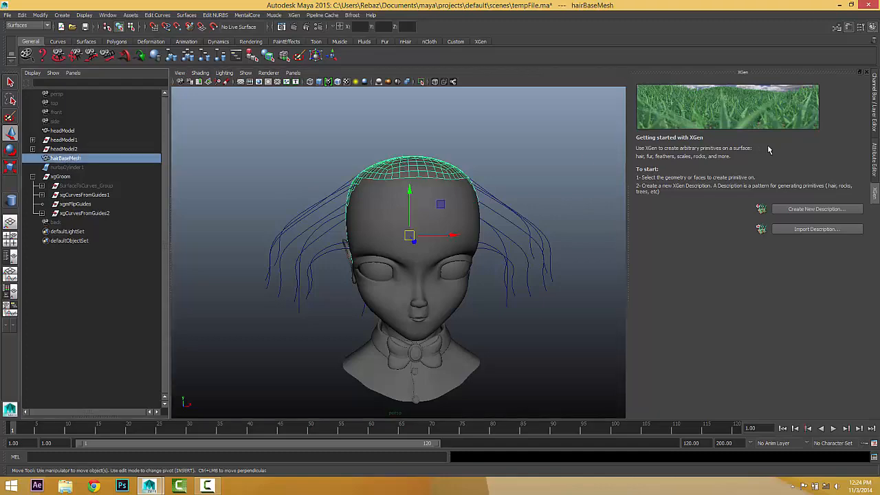
# Create description14 as splines placed randomly across the surface, controlled by placing and shaping guides.
pyautogui.click(793, 210)
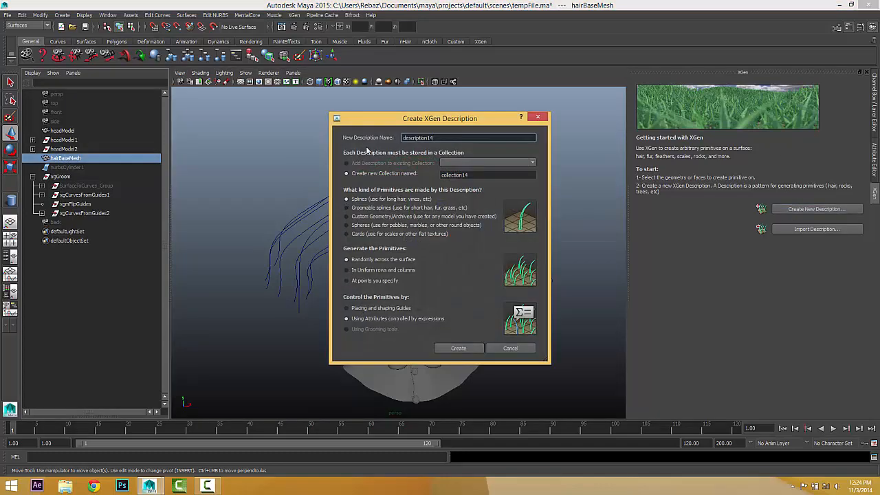
pyautogui.click(347, 308)
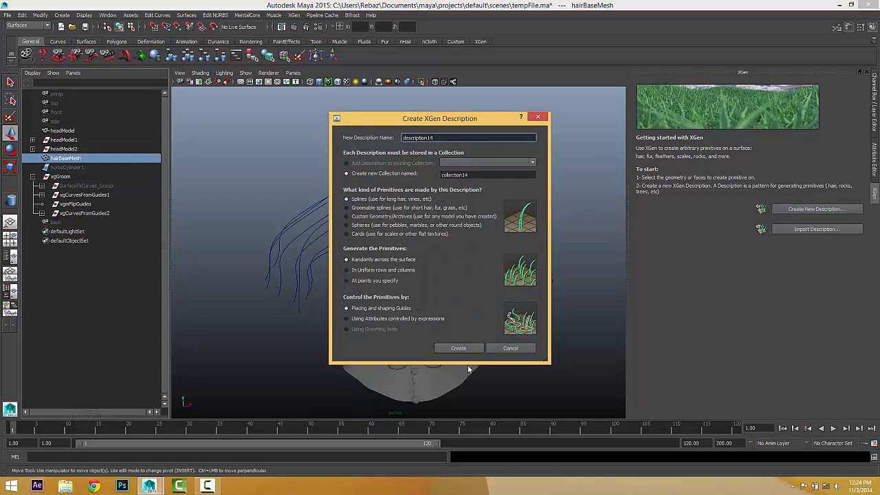
pyautogui.click(458, 348)
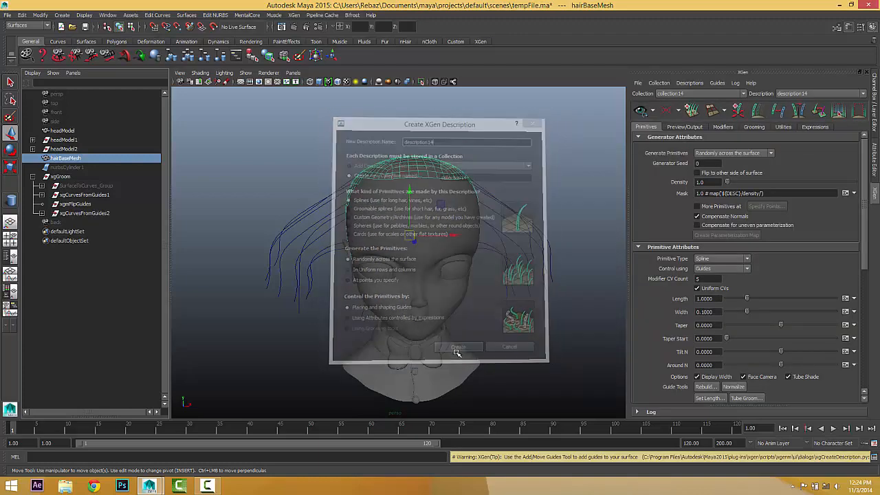
pyautogui.keyDown('alt'); pyautogui.moveTo(455, 311); pyautogui.dragTo(487, 325); pyautogui.keyUp('alt')
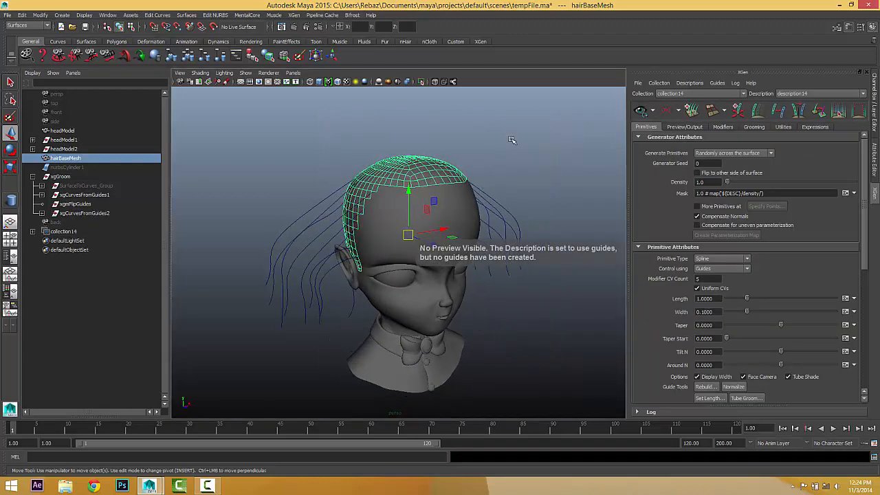
pyautogui.keyDown('alt'); pyautogui.moveTo(461, 248); pyautogui.dragTo(338, 216); pyautogui.keyUp('alt')
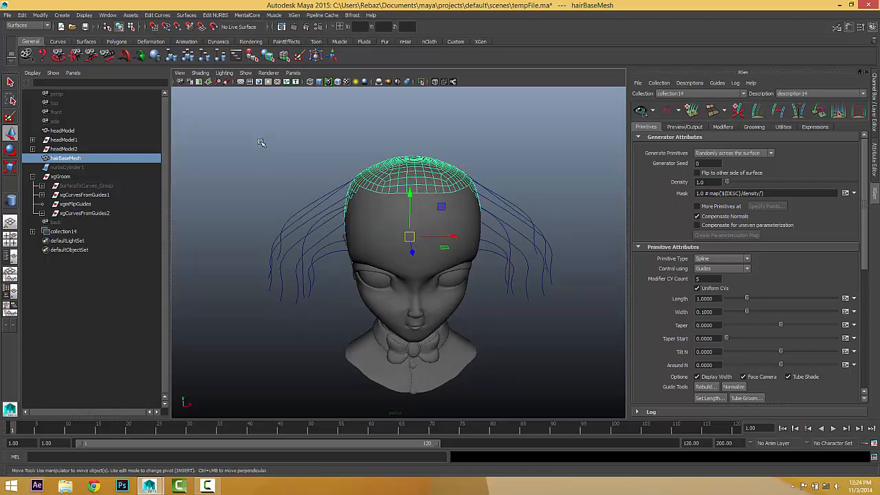
# Convert xgCurvesFromGuides2 into description14 guides via Add Guides and start the hair preview.
pyautogui.click(81, 214)
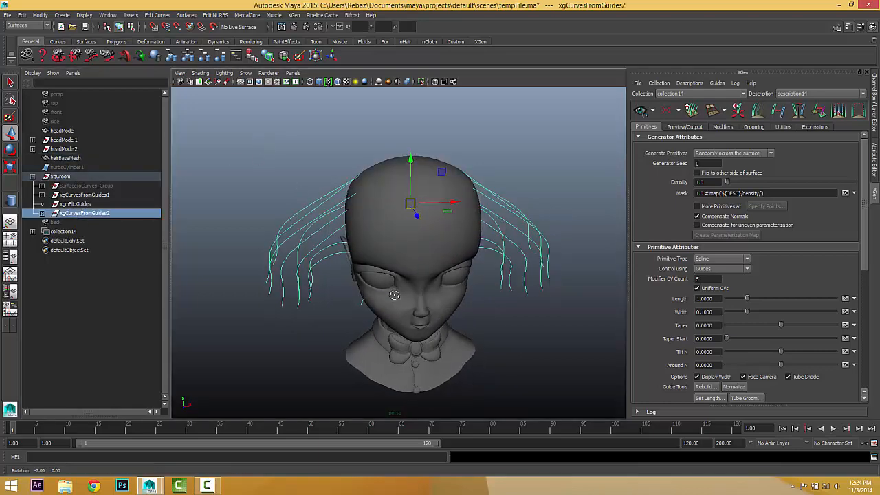
pyautogui.click(783, 128)
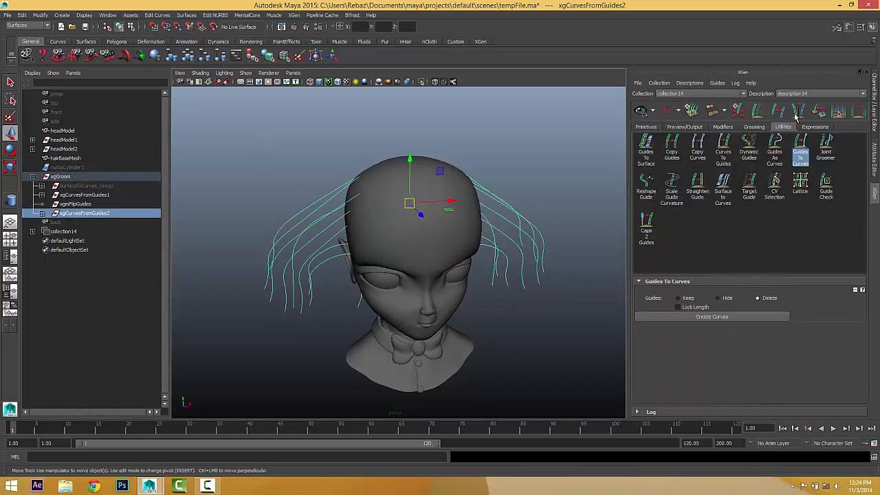
pyautogui.click(802, 153)
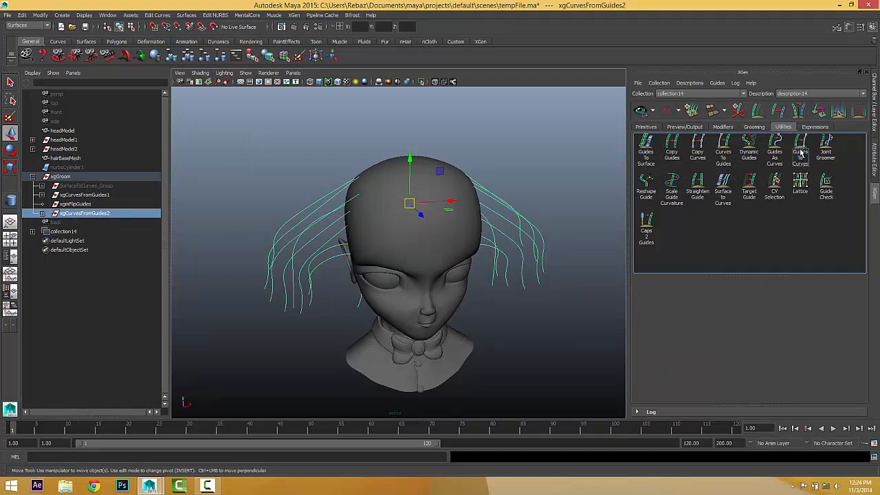
pyautogui.click(718, 148)
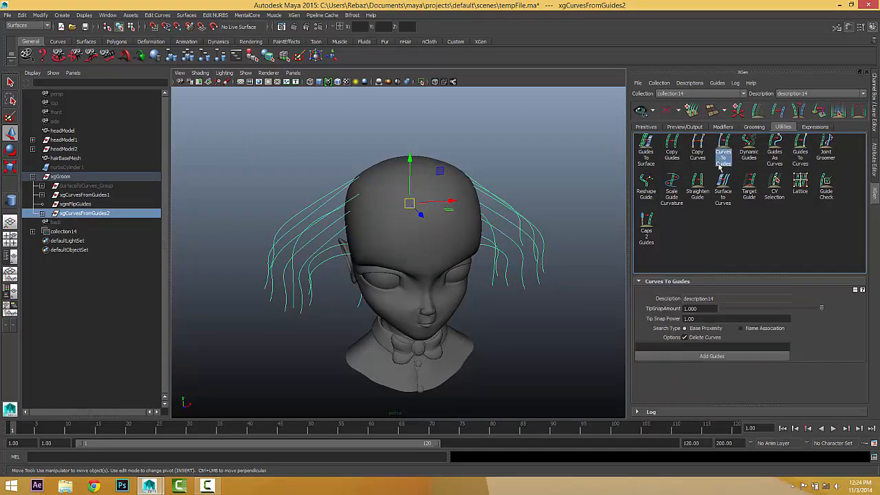
pyautogui.click(702, 354)
pyautogui.moveTo(540, 303)
pyautogui.keyDown('alt'); pyautogui.mouseDown()
pyautogui.moveTo(526, 299)
pyautogui.moveTo(654, 300)
pyautogui.moveTo(550, 293)
pyautogui.mouseUp(); pyautogui.keyUp('alt')
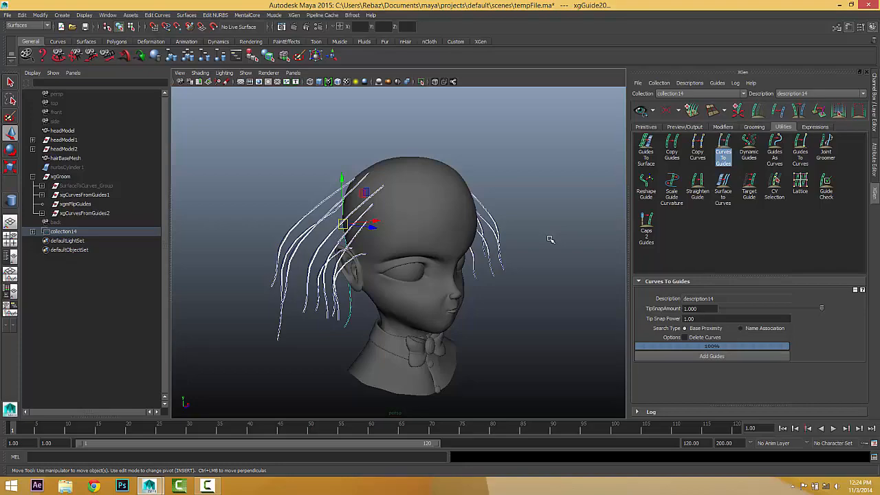
pyautogui.click(639, 112)
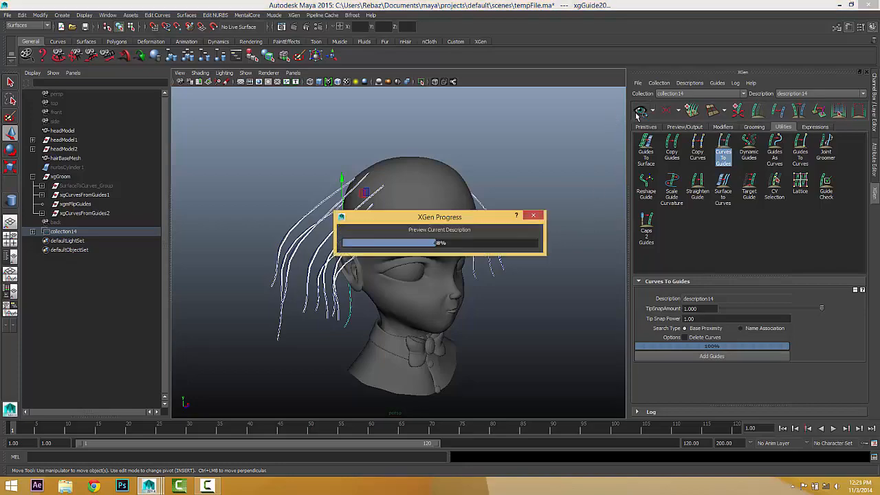
# Orbit and zoom around the head to inspect the finished description14 hair preview.
pyautogui.keyDown('alt'); pyautogui.moveTo(472, 294); pyautogui.dragTo(393, 400); pyautogui.keyUp('alt')
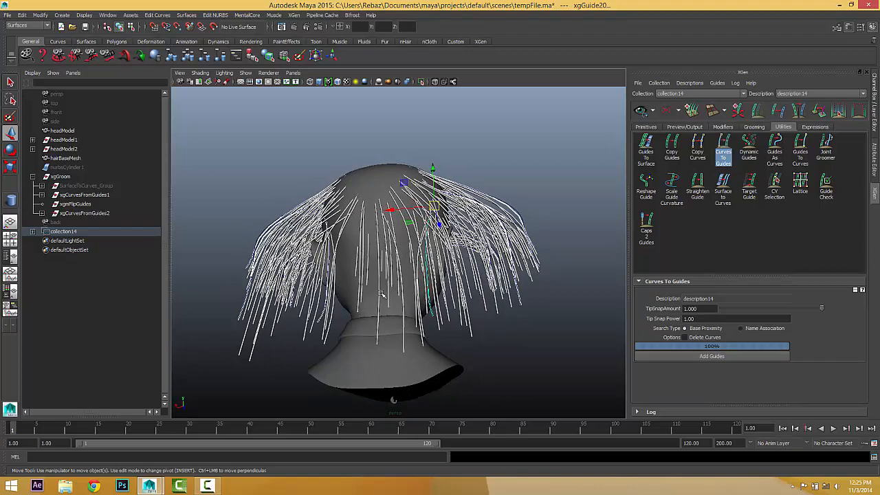
pyautogui.keyDown('alt'); pyautogui.moveTo(404, 316); pyautogui.dragTo(570, 316); pyautogui.keyUp('alt')
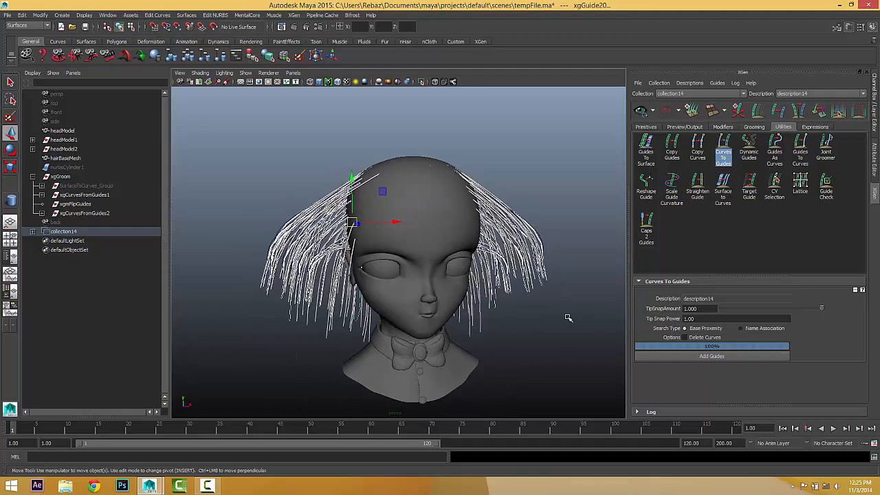
pyautogui.scroll(3, 494, 319)
pyautogui.keyDown('alt'); pyautogui.moveTo(496, 318); pyautogui.dragTo(479, 277); pyautogui.keyUp('alt')
pyautogui.moveTo(420, 237); pyautogui.dragTo(462, 224, button='right')
pyautogui.scroll(-6, 468, 227)
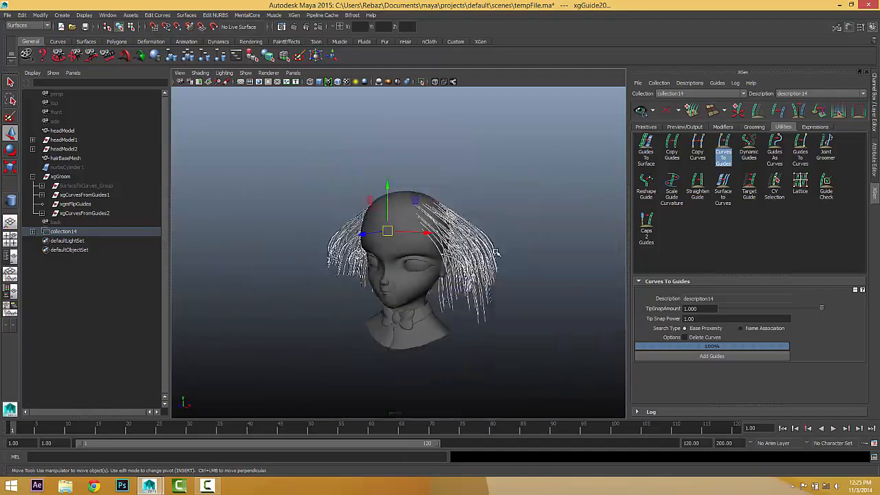
pyautogui.click(509, 241)
pyautogui.keyDown('alt'); pyautogui.moveTo(472, 261); pyautogui.dragTo(509, 271); pyautogui.keyUp('alt')
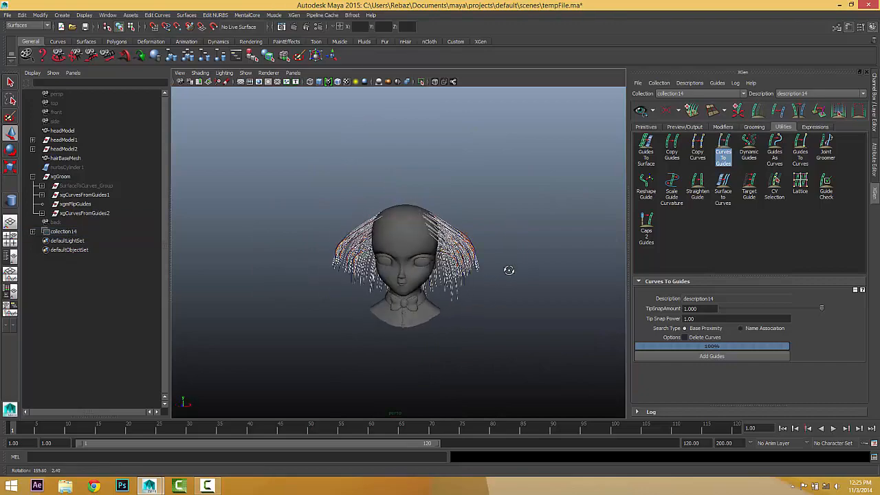
pyautogui.scroll(4, 405, 227)
pyautogui.keyDown('alt'); pyautogui.moveTo(405, 227); pyautogui.dragTo(334, 249); pyautogui.keyUp('alt')
# Rotate hair guides beside the head to a slight new tilt and refresh the XGen preview.
pyautogui.click(311, 220)
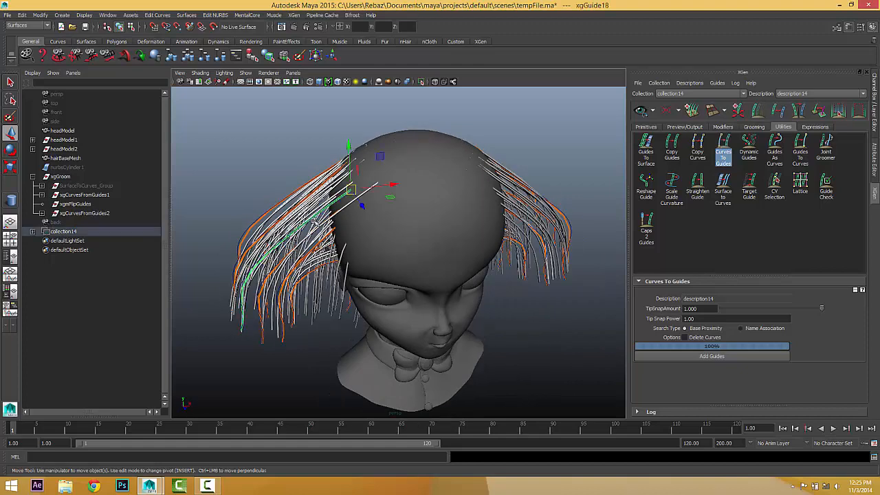
pyautogui.press('e')
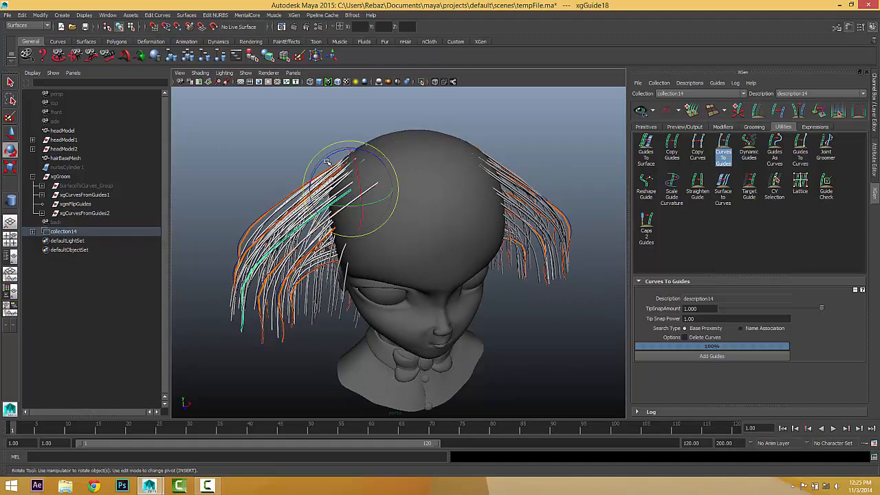
pyautogui.moveTo(327, 161); pyautogui.dragTo(330, 159)
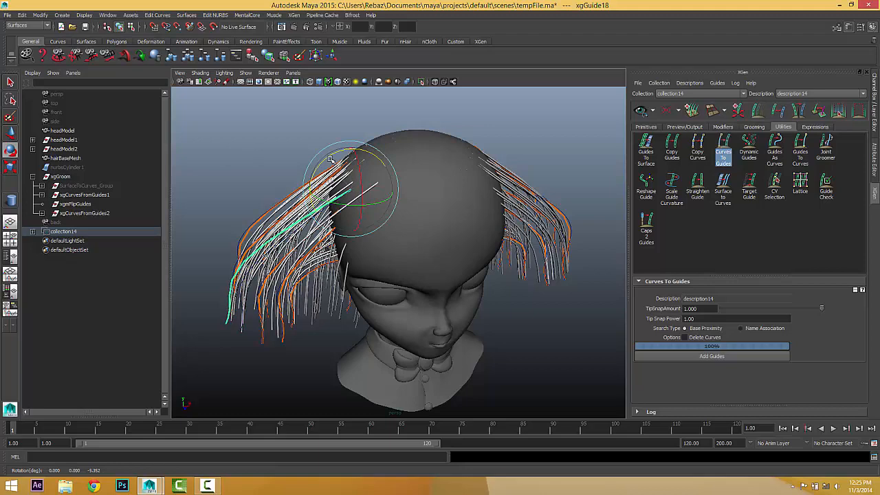
pyautogui.click(642, 115)
pyautogui.keyDown('alt'); pyautogui.moveTo(313, 266); pyautogui.dragTo(333, 216); pyautogui.keyUp('alt')
pyautogui.click(327, 218)
pyautogui.click(644, 116)
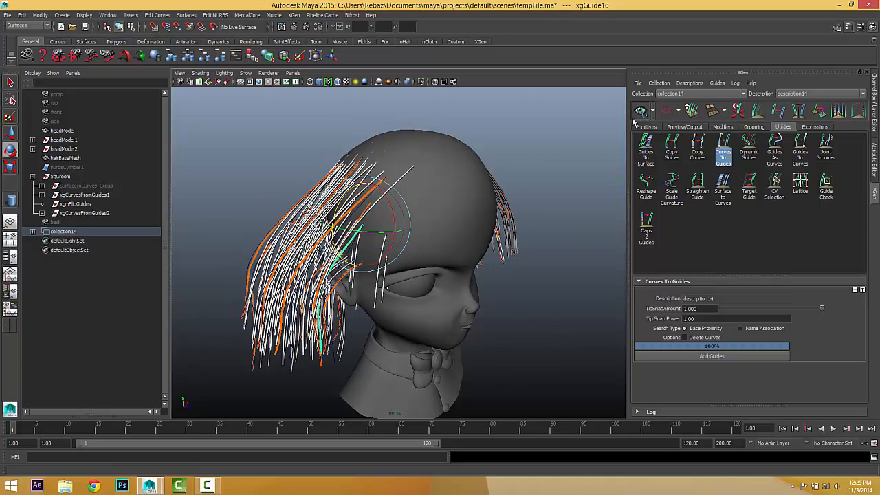
# Check the orange guide near the ear, deselect it, and return to a front view.
pyautogui.keyDown('alt'); pyautogui.moveTo(323, 308); pyautogui.dragTo(303, 300); pyautogui.keyUp('alt')
pyautogui.keyDown('alt'); pyautogui.moveTo(427, 289); pyautogui.dragTo(550, 306, button='right'); pyautogui.keyUp('alt')
pyautogui.keyDown('alt'); pyautogui.moveTo(374, 304); pyautogui.dragTo(518, 309, button='middle'); pyautogui.keyUp('alt')
pyautogui.keyDown('alt'); pyautogui.moveTo(518, 309); pyautogui.dragTo(389, 244); pyautogui.keyUp('alt')
pyautogui.click(413, 250)
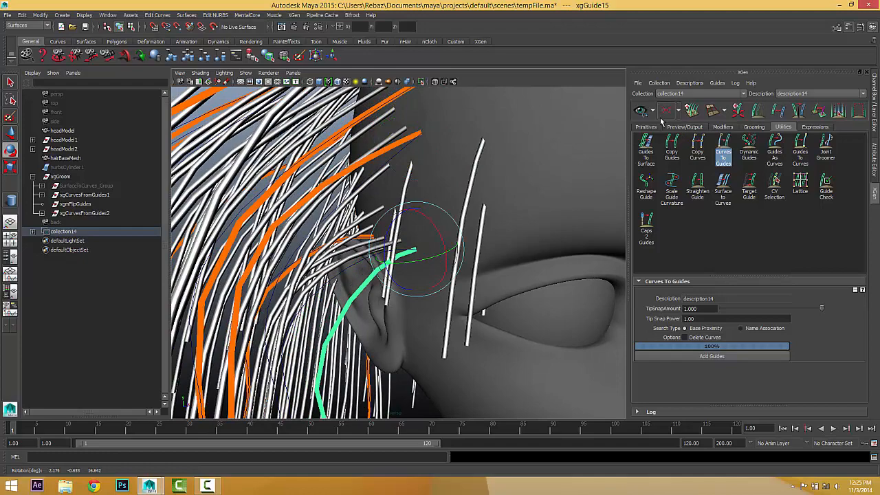
pyautogui.scroll(-6, 464, 196)
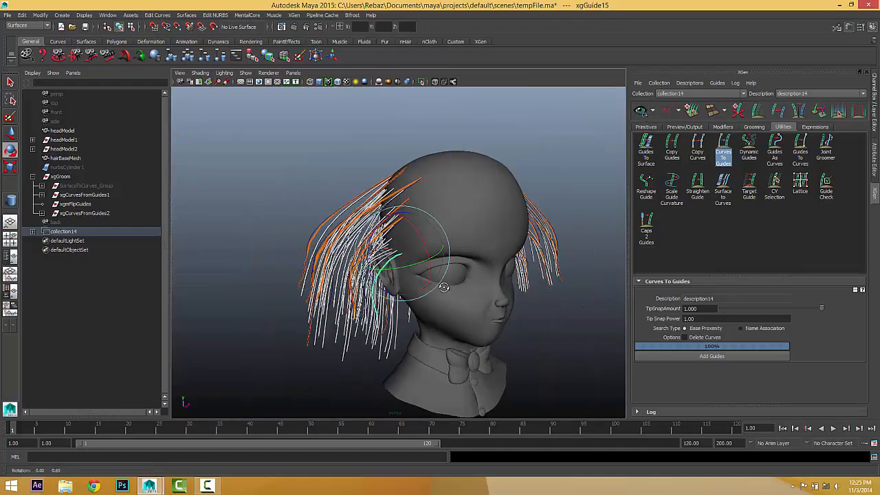
pyautogui.click(546, 177)
pyautogui.keyDown('alt'); pyautogui.moveTo(493, 232); pyautogui.dragTo(460, 272); pyautogui.keyUp('alt')
pyautogui.scroll(-3, 484, 247)
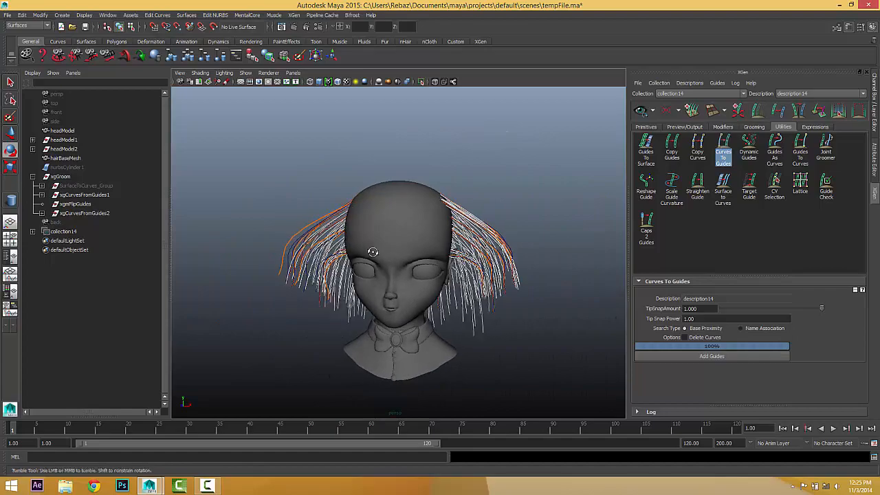
pyautogui.keyDown('alt'); pyautogui.moveTo(372, 252); pyautogui.dragTo(419, 231); pyautogui.keyUp('alt')
pyautogui.scroll(2, 392, 253)
# Bend guide xgGuide21 behind the head up toward the crown by moving its control vertices.
pyautogui.click(730, 147)
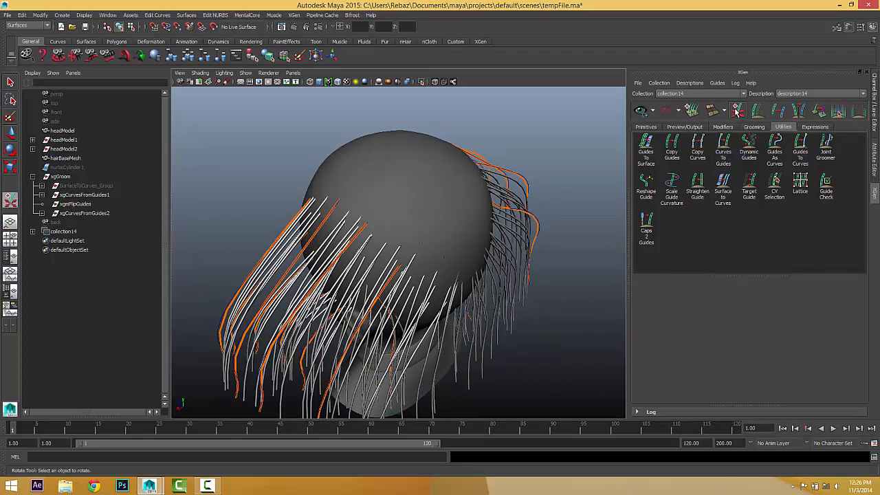
pyautogui.keyDown('alt'); pyautogui.moveTo(485, 241); pyautogui.dragTo(358, 263); pyautogui.keyUp('alt')
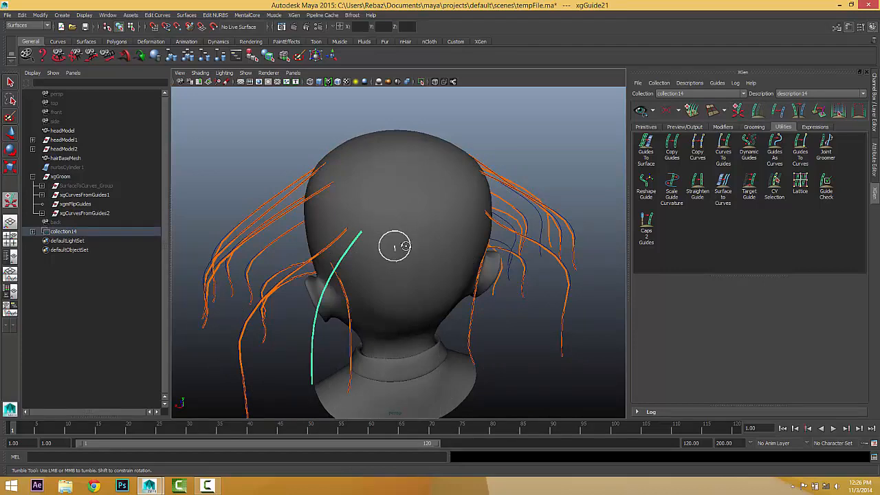
pyautogui.moveTo(395, 246)
pyautogui.mouseDown()
pyautogui.moveTo(412, 228)
pyautogui.moveTo(395, 240)
pyautogui.mouseUp()
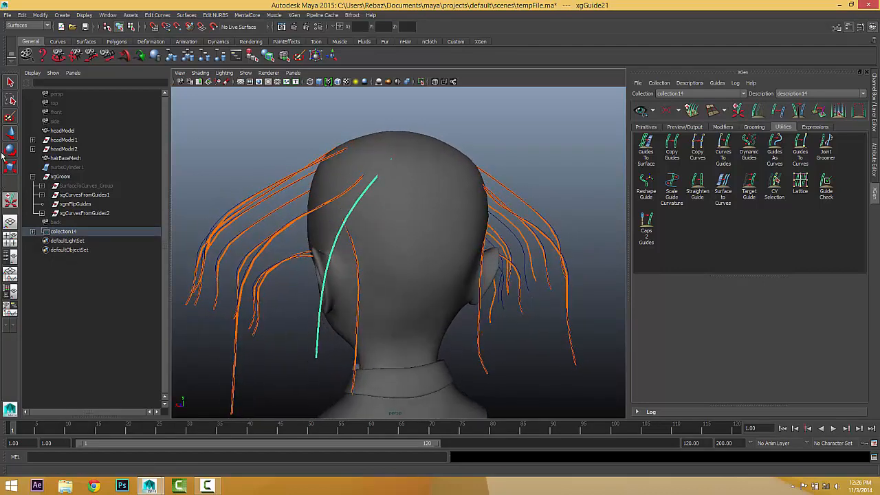
pyautogui.click(10, 132)
pyautogui.moveTo(342, 233); pyautogui.dragTo(310, 223, button='right')
pyautogui.click(367, 187)
pyautogui.keyDown('alt'); pyautogui.moveTo(375, 206); pyautogui.dragTo(390, 176); pyautogui.keyUp('alt')
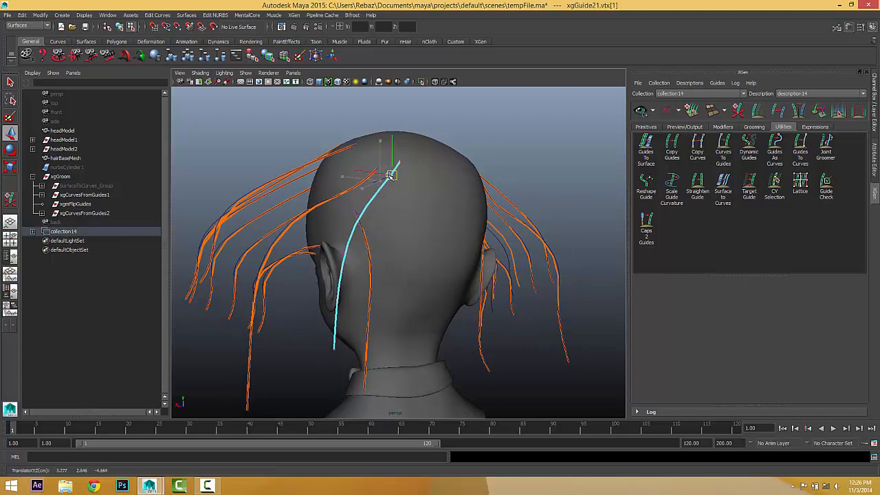
pyautogui.moveTo(329, 214); pyautogui.dragTo(356, 265)
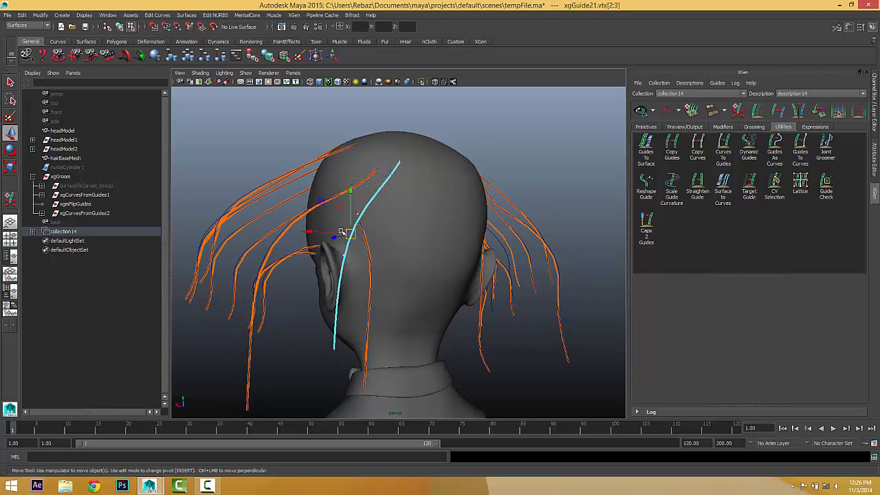
pyautogui.moveTo(350, 233); pyautogui.dragTo(374, 268)
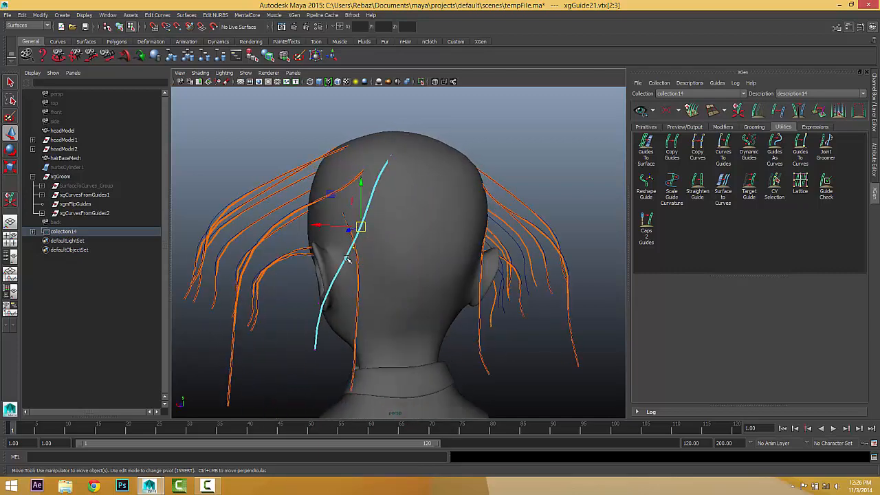
# Leave control-vertex editing and return the guide to Object Mode.
pyautogui.moveTo(346, 258); pyautogui.dragTo(377, 244, button='right')
pyautogui.scroll(-6, 481, 311)
pyautogui.click(564, 351)
pyautogui.keyDown('alt'); pyautogui.moveTo(597, 347); pyautogui.dragTo(459, 330); pyautogui.keyUp('alt')
pyautogui.keyDown('alt'); pyautogui.moveTo(460, 330); pyautogui.dragTo(497, 281, button='right'); pyautogui.keyUp('alt')
pyautogui.keyDown('alt'); pyautogui.moveTo(497, 281); pyautogui.dragTo(433, 278); pyautogui.keyUp('alt')
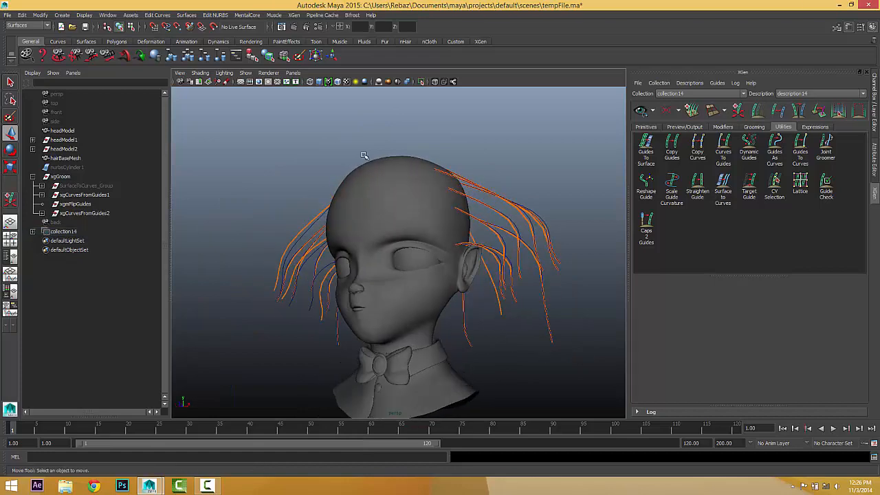
# Bring up Open Scene and choose the file 02.ma.
pyautogui.click(73, 28)
pyautogui.click(404, 87)
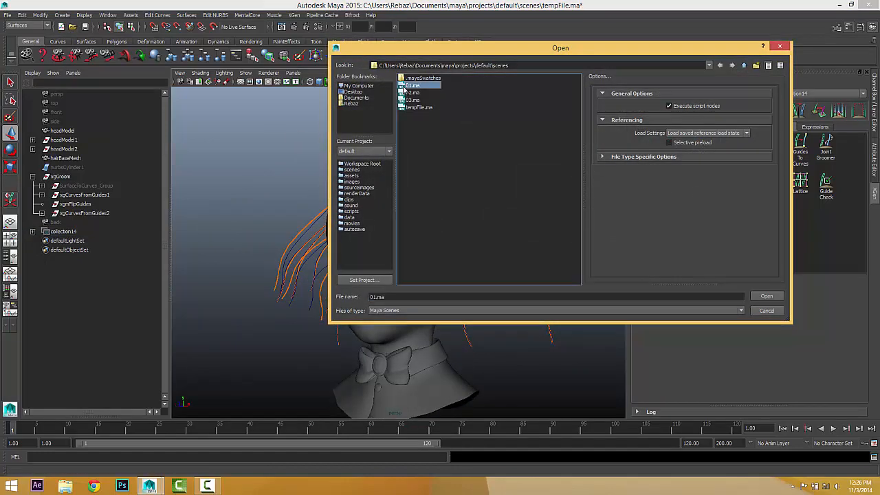
pyautogui.click(403, 93)
pyautogui.click(765, 296)
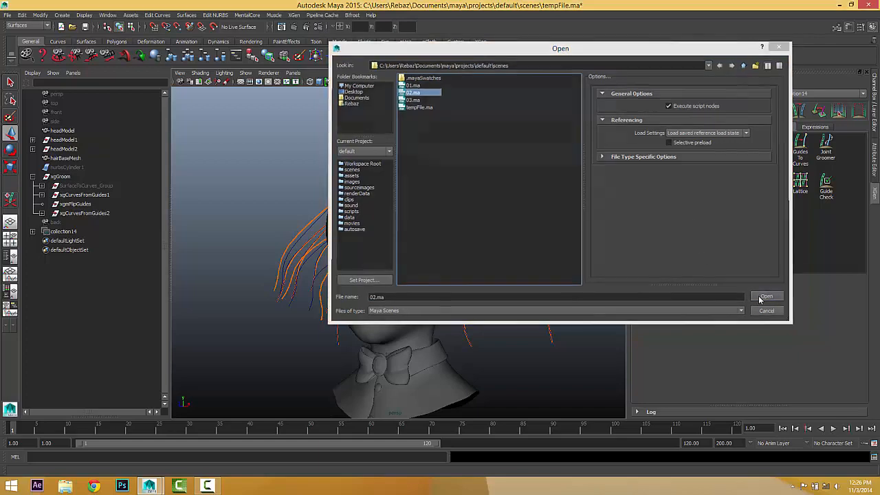
# Open 02.ma without saving tempFile.ma and select the scalp patch polySurface4.
pyautogui.click(428, 245)
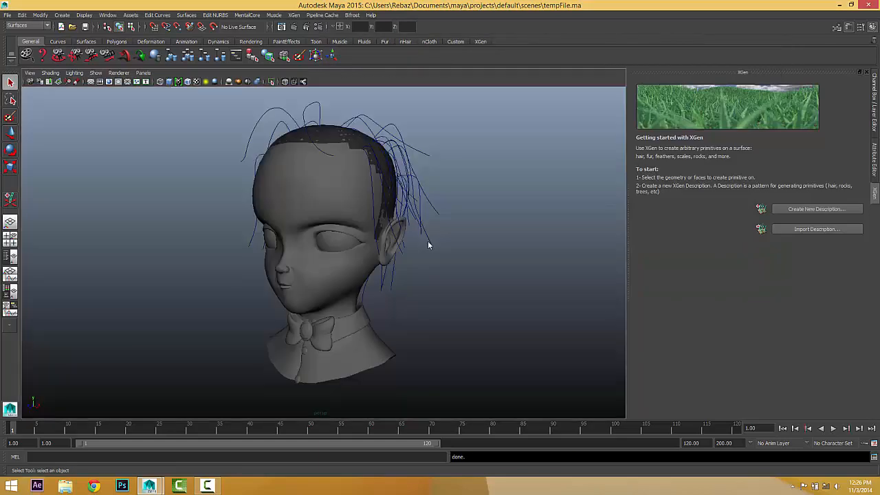
pyautogui.keyDown('alt'); pyautogui.moveTo(385, 251); pyautogui.dragTo(403, 274); pyautogui.keyUp('alt')
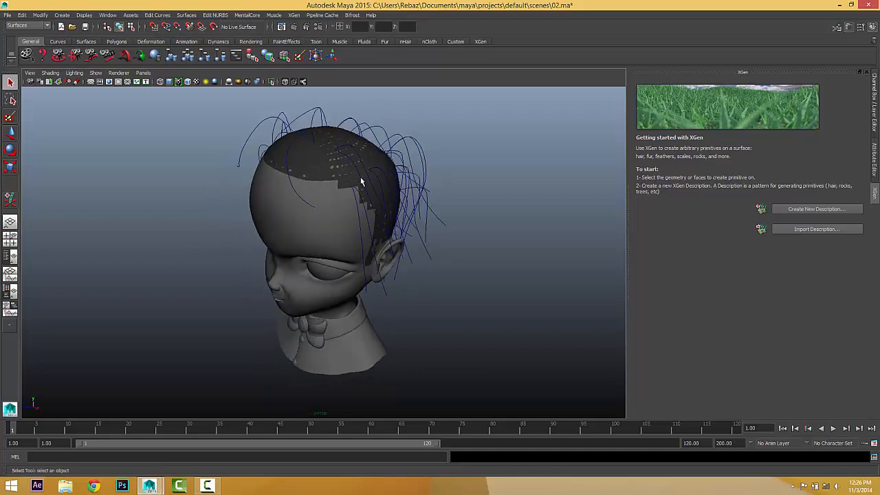
pyautogui.click(327, 181)
pyautogui.keyDown('alt'); pyautogui.moveTo(375, 206); pyautogui.dragTo(343, 206); pyautogui.keyUp('alt')
pyautogui.scroll(3, 342, 207)
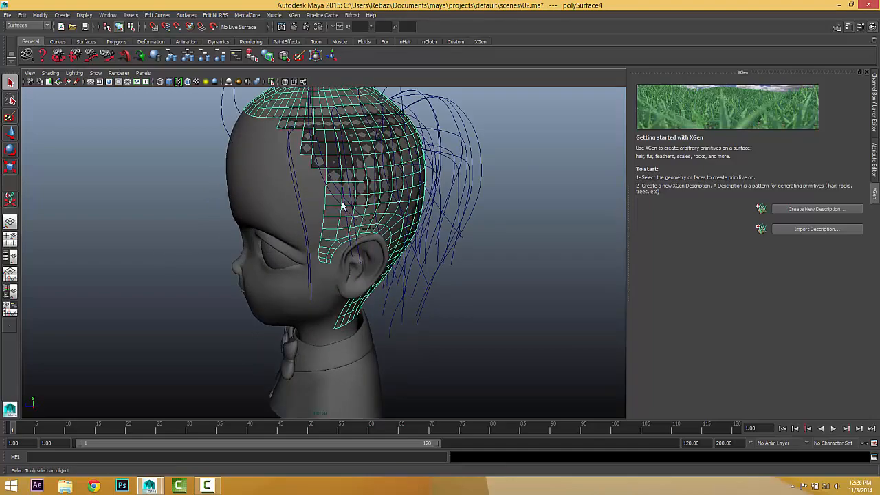
pyautogui.keyDown('alt'); pyautogui.moveTo(402, 175); pyautogui.dragTo(336, 158); pyautogui.keyUp('alt')
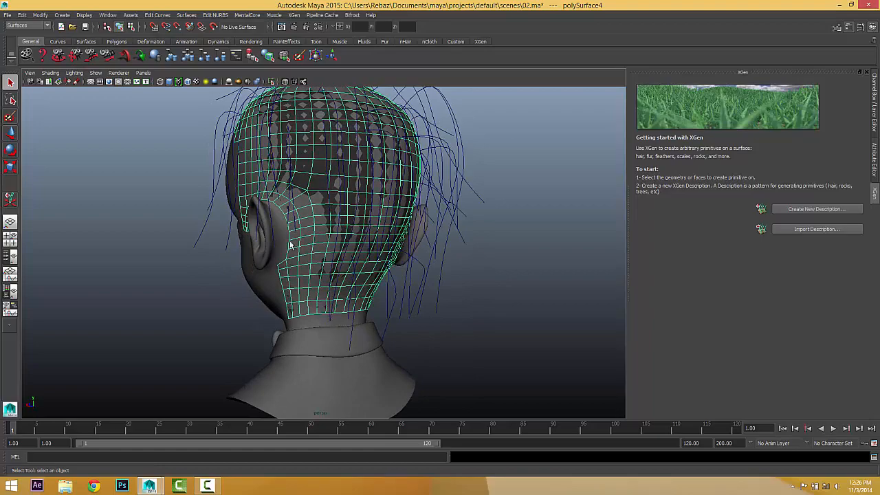
pyautogui.keyDown('alt'); pyautogui.moveTo(291, 245); pyautogui.dragTo(328, 185); pyautogui.keyUp('alt')
# Inspect an existing guide curve, reselect polySurface4, and show the Outliner beside the viewport.
pyautogui.click(413, 150)
pyautogui.keyDown('alt'); pyautogui.moveTo(493, 172); pyautogui.dragTo(352, 144); pyautogui.keyUp('alt')
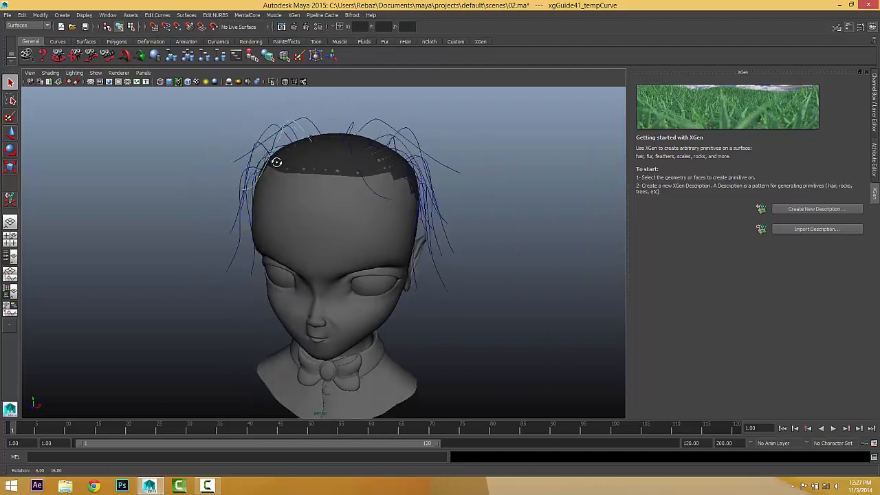
pyautogui.click(523, 269)
pyautogui.keyDown('alt'); pyautogui.moveTo(523, 268); pyautogui.dragTo(464, 261); pyautogui.keyUp('alt')
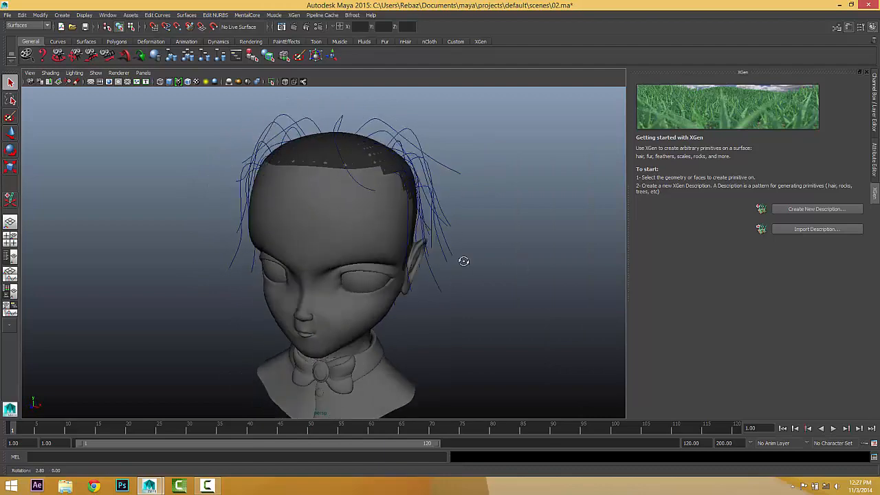
pyautogui.click(307, 160)
pyautogui.click(10, 256)
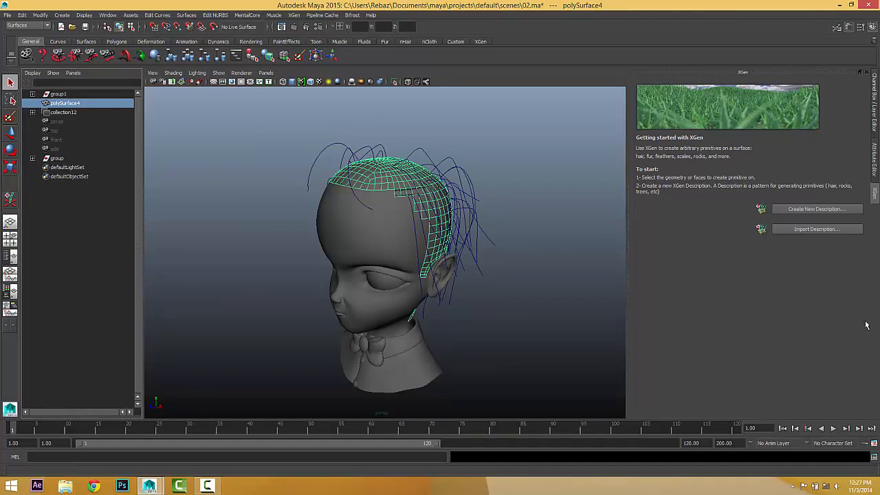
# Create description15 on polySurface4 as Splines controlled by Placing and shaping Guides.
pyautogui.keyDown('alt'); pyautogui.moveTo(439, 246); pyautogui.dragTo(448, 244); pyautogui.keyUp('alt')
pyautogui.keyDown('alt'); pyautogui.moveTo(447, 243); pyautogui.dragTo(490, 235, button='right'); pyautogui.keyUp('alt')
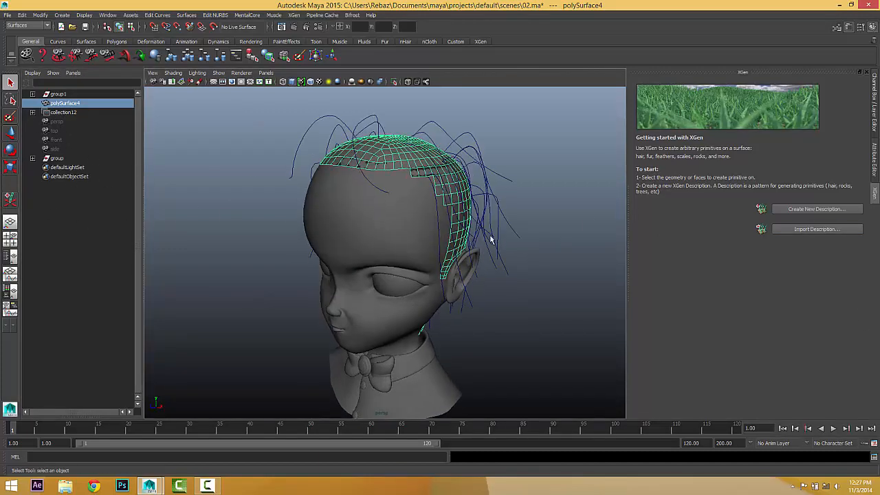
pyautogui.click(799, 209)
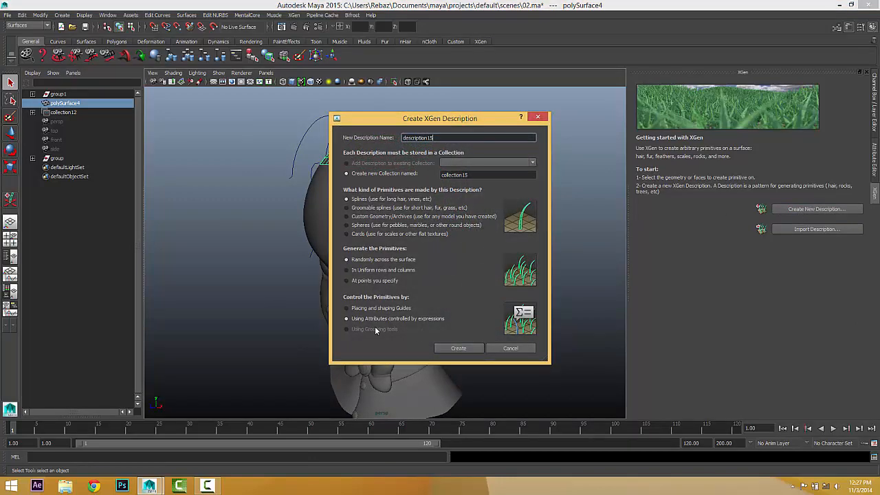
pyautogui.click(359, 310)
pyautogui.click(441, 349)
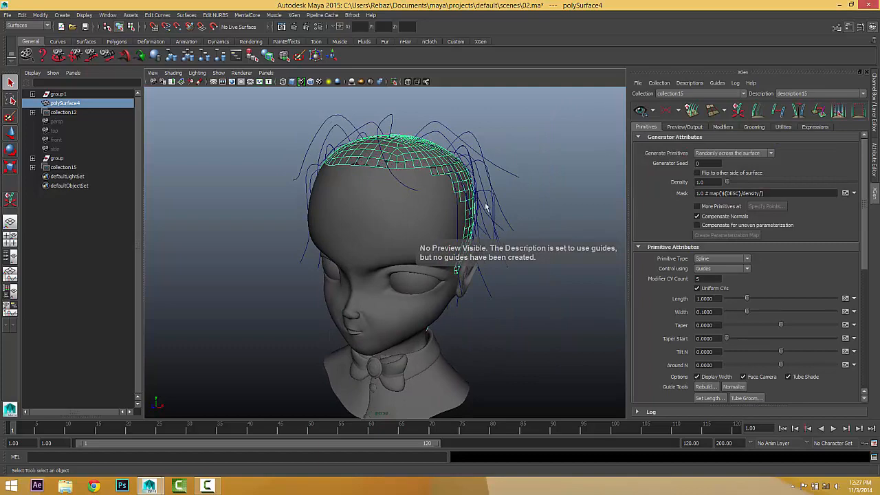
pyautogui.keyDown('alt'); pyautogui.moveTo(485, 206); pyautogui.dragTo(425, 247); pyautogui.keyUp('alt')
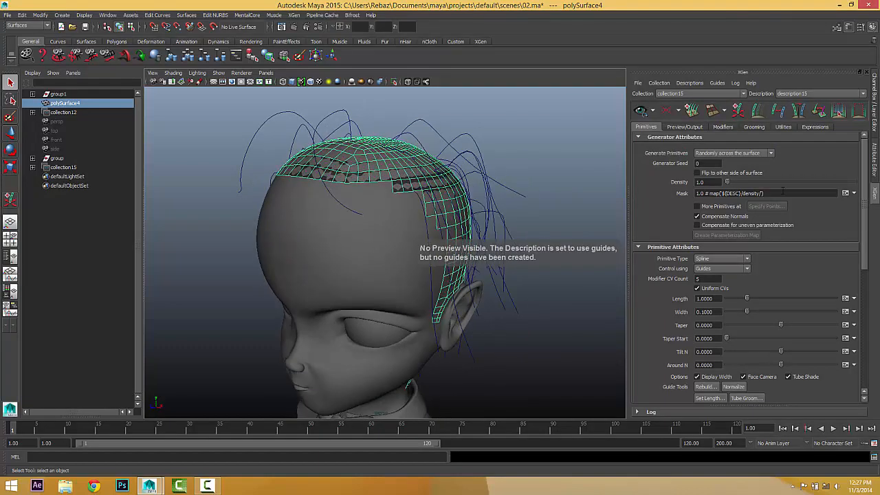
pyautogui.keyDown('alt'); pyautogui.moveTo(555, 294); pyautogui.dragTo(534, 299); pyautogui.keyUp('alt')
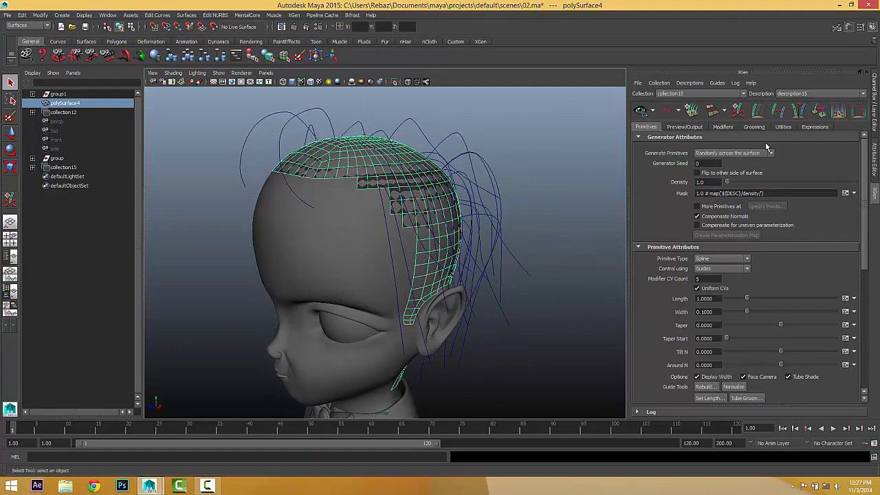
pyautogui.click(781, 127)
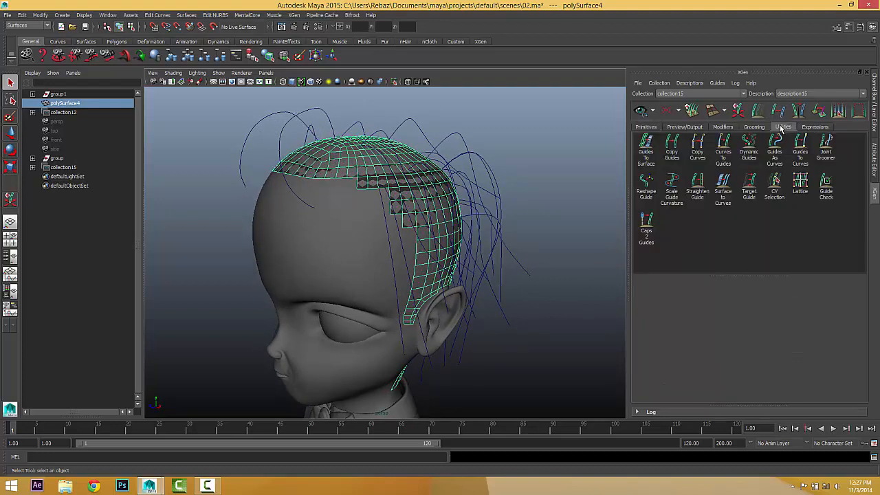
pyautogui.scroll(-2, 499, 248)
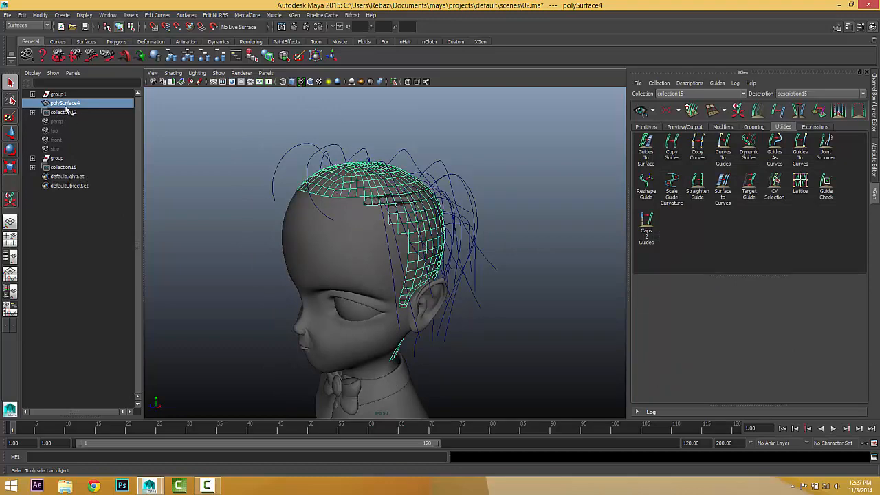
# Delete the old collection12 and select the group1 curves to inspect them around the head.
pyautogui.click(57, 94)
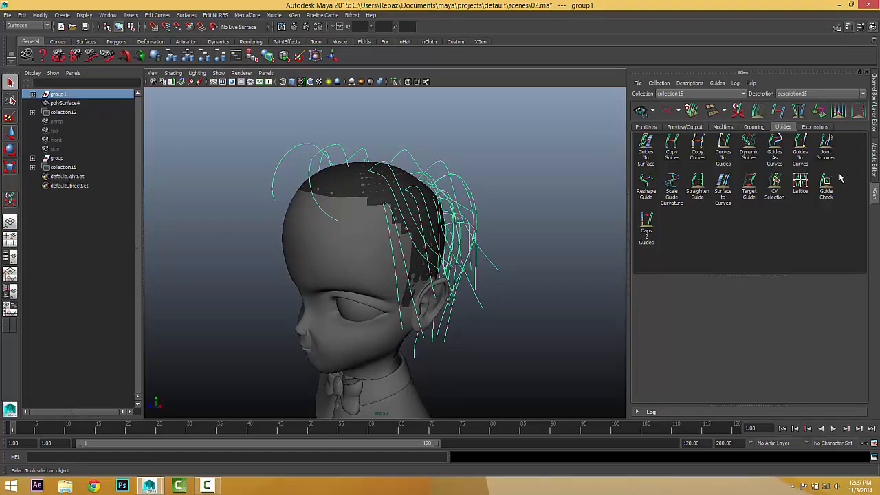
pyautogui.keyDown('alt'); pyautogui.moveTo(490, 215); pyautogui.dragTo(535, 219); pyautogui.keyUp('alt')
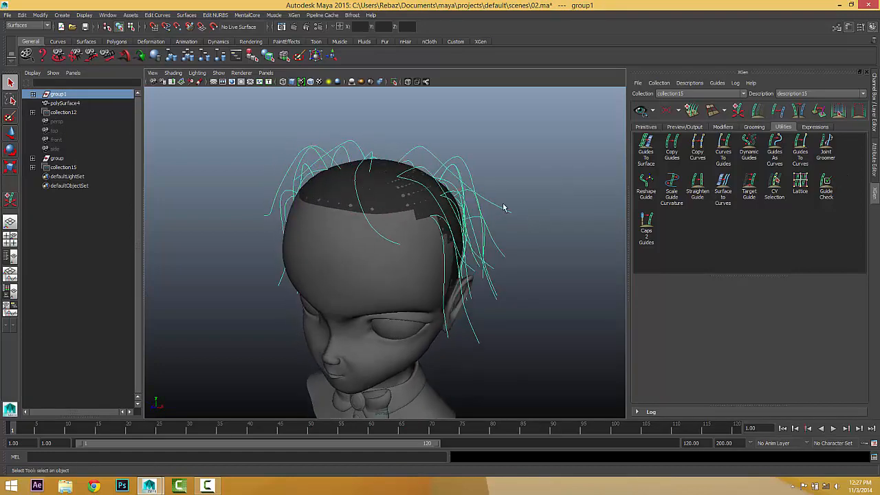
pyautogui.click(63, 113)
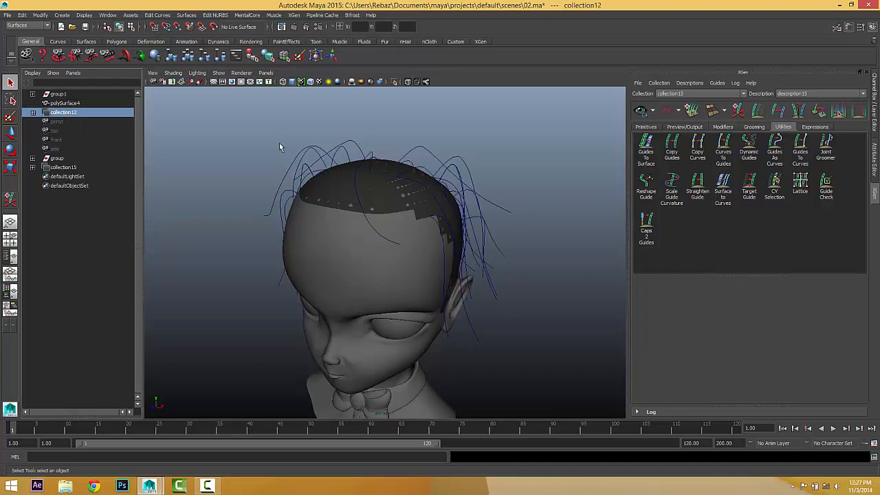
pyautogui.press('Delete')
pyautogui.click(49, 94)
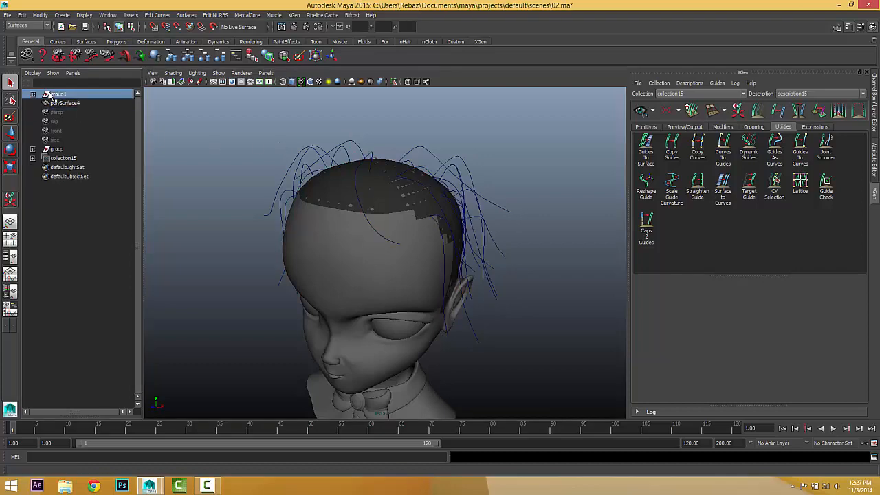
pyautogui.keyDown('alt'); pyautogui.moveTo(506, 340); pyautogui.dragTo(489, 339); pyautogui.keyUp('alt')
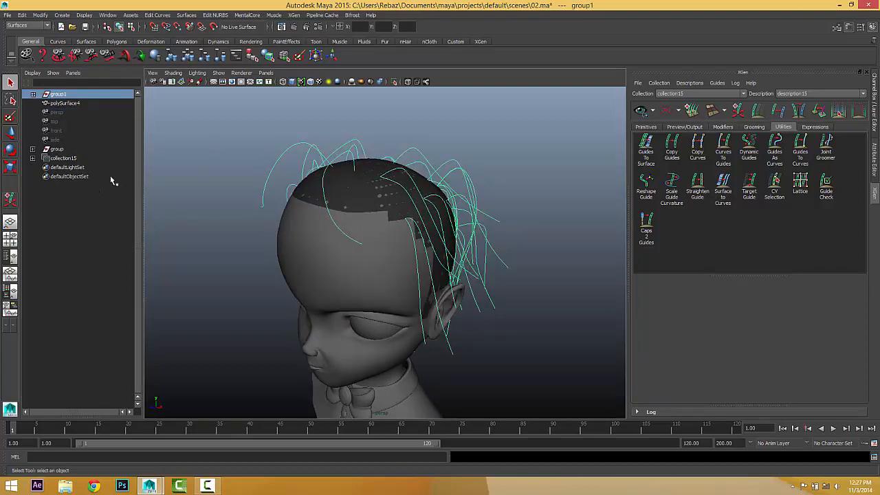
pyautogui.keyDown('alt'); pyautogui.moveTo(319, 265); pyautogui.dragTo(352, 293); pyautogui.keyUp('alt')
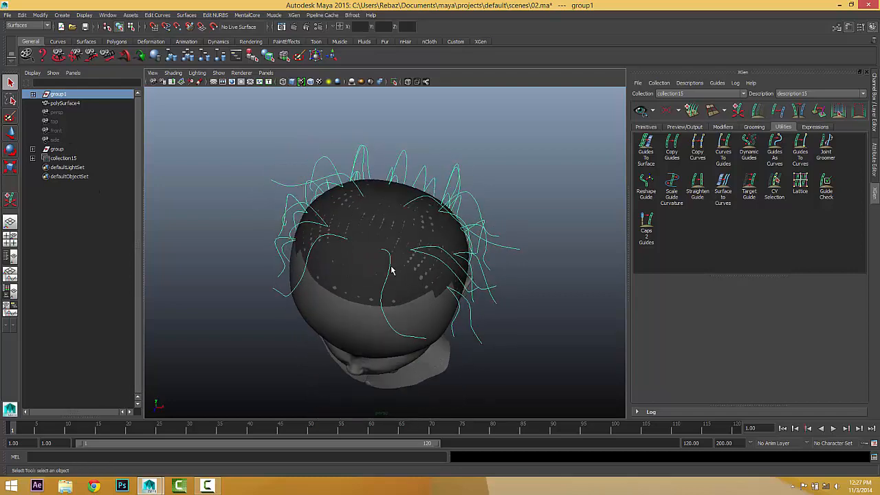
pyautogui.keyDown('alt'); pyautogui.moveTo(393, 271); pyautogui.dragTo(372, 236); pyautogui.keyUp('alt')
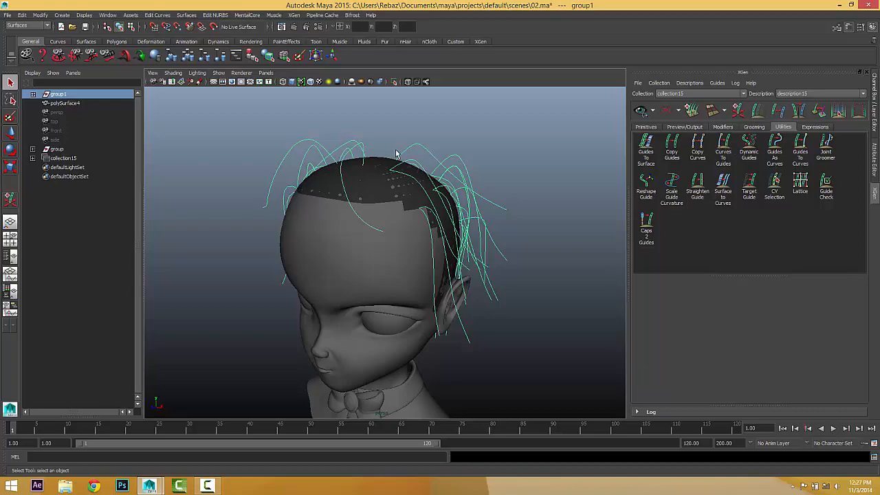
pyautogui.keyDown('alt'); pyautogui.moveTo(454, 196); pyautogui.dragTo(405, 194); pyautogui.keyUp('alt')
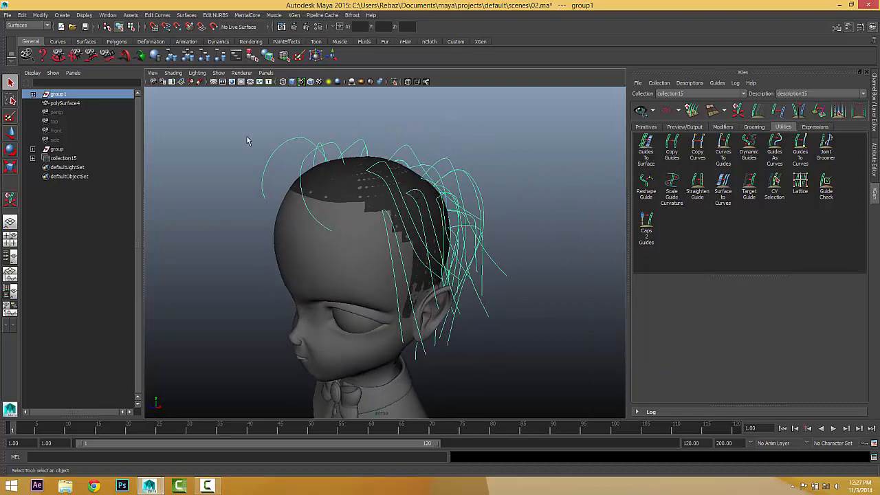
# Expand group1 and xgGroom, compare xgCurvesFromGuides3 and xgCurvesFromGuides4, and select xgCurvesFromGuides4.
pyautogui.click(32, 94)
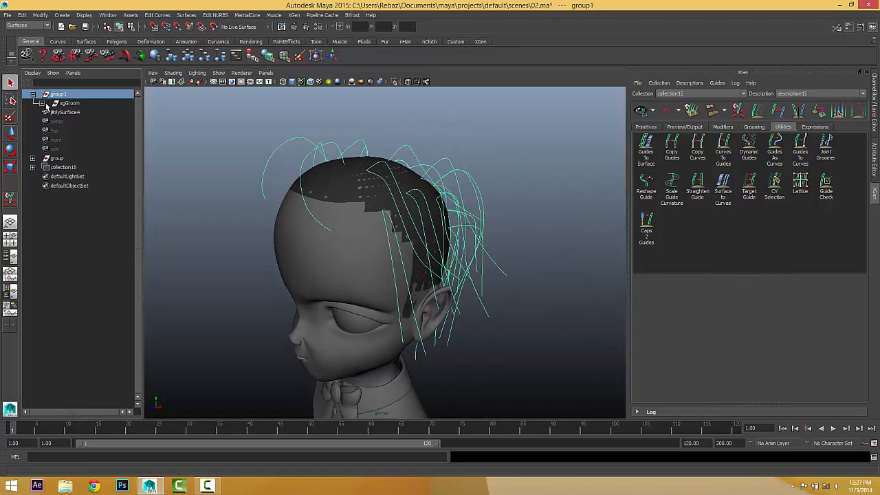
pyautogui.click(41, 103)
pyautogui.click(76, 121)
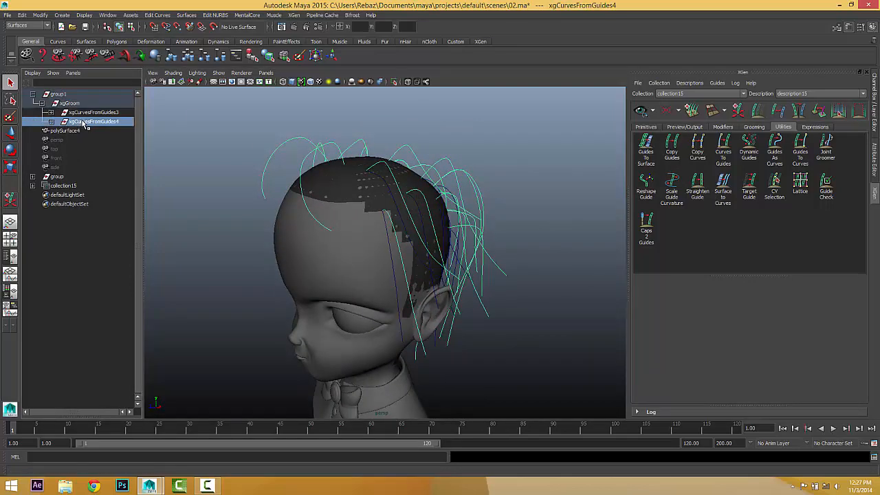
pyautogui.keyDown('alt'); pyautogui.moveTo(385, 248); pyautogui.dragTo(438, 249); pyautogui.keyUp('alt')
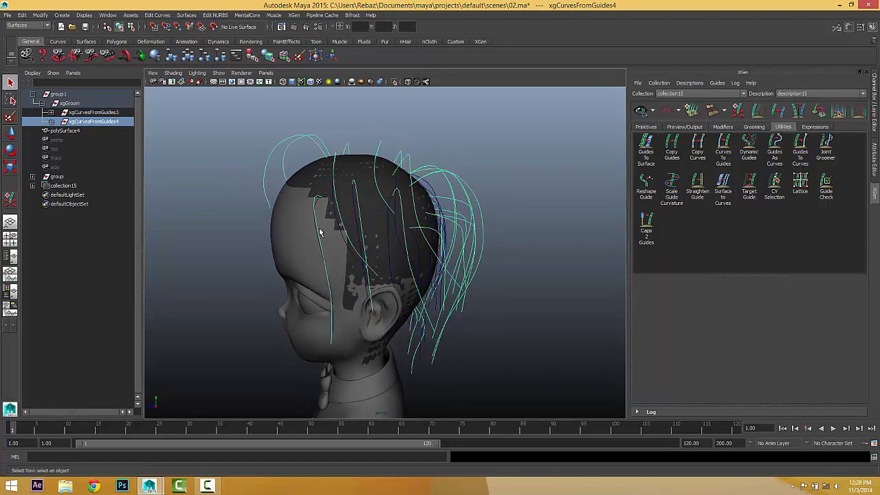
pyautogui.click(103, 113)
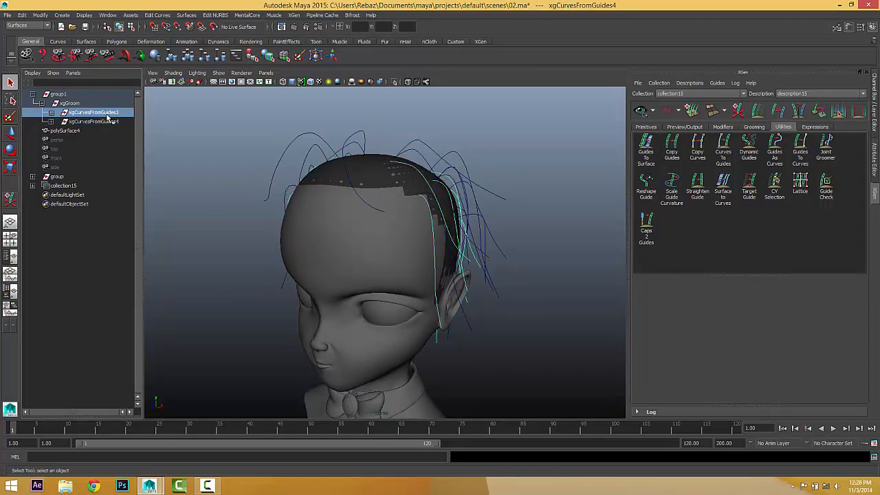
pyautogui.keyDown('alt'); pyautogui.moveTo(385, 207); pyautogui.dragTo(567, 203); pyautogui.keyUp('alt')
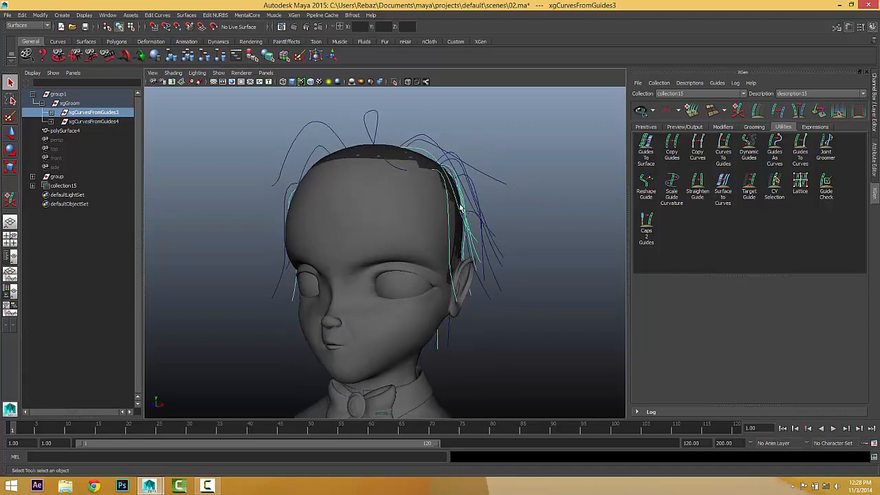
pyautogui.keyDown('alt'); pyautogui.moveTo(463, 208); pyautogui.dragTo(402, 211); pyautogui.keyUp('alt')
pyautogui.click(90, 121)
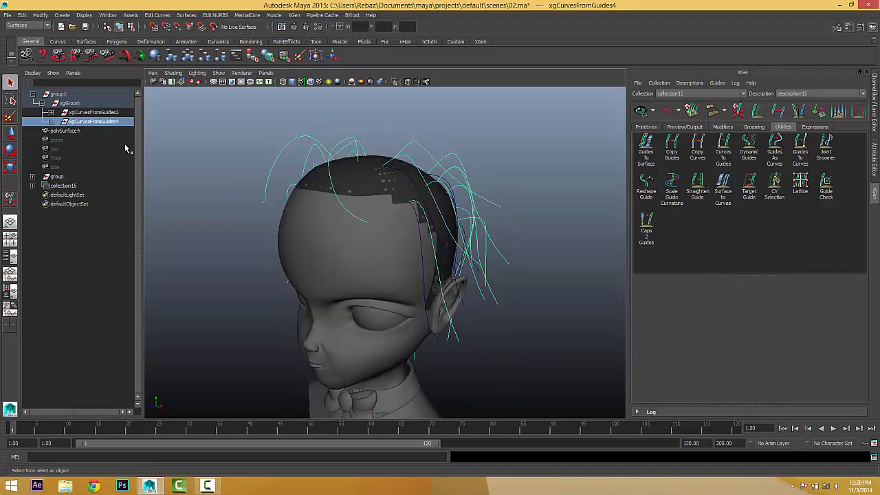
pyautogui.click(89, 112)
pyautogui.click(90, 122)
pyautogui.keyDown('alt'); pyautogui.moveTo(491, 202); pyautogui.dragTo(464, 206); pyautogui.keyUp('alt')
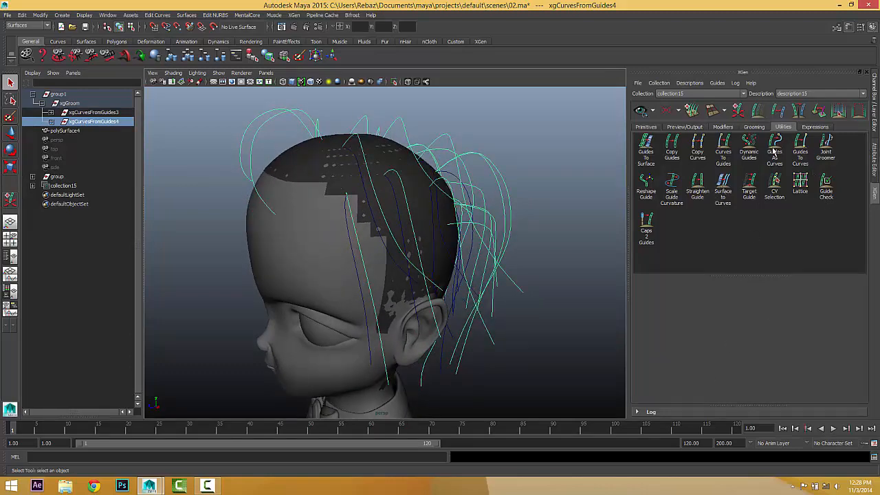
# Convert the selected curves to guides with Delete Curves unchecked, then preview the resulting hair.
pyautogui.click(723, 147)
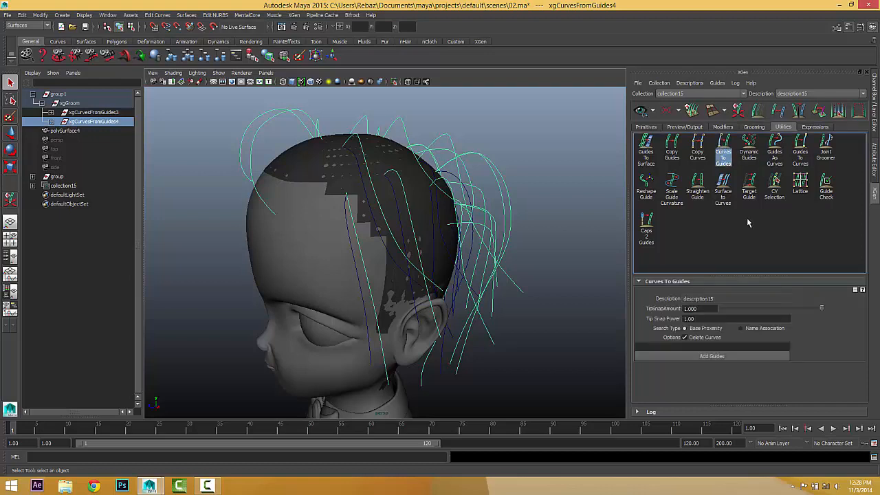
pyautogui.click(686, 338)
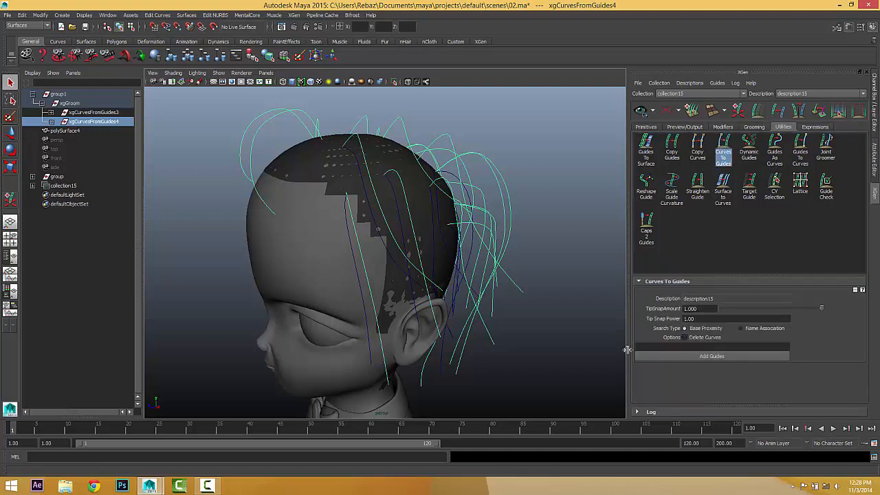
pyautogui.click(713, 356)
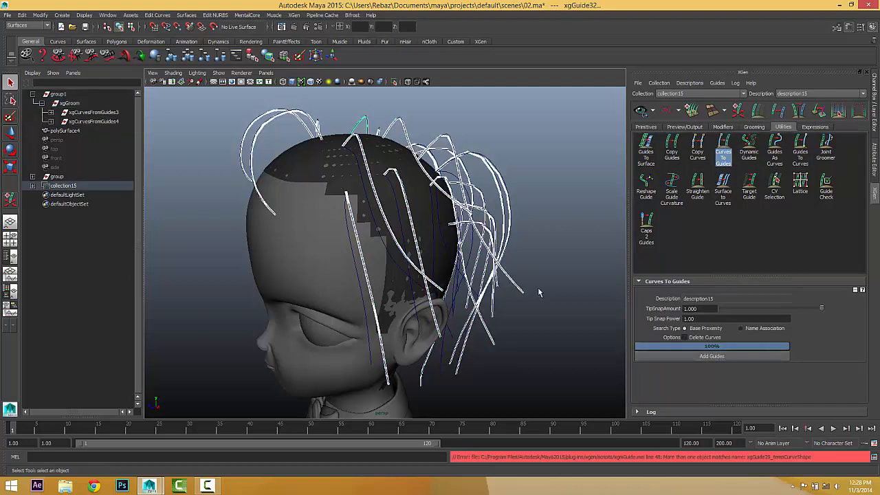
pyautogui.keyDown('alt'); pyautogui.moveTo(538, 287); pyautogui.dragTo(481, 253); pyautogui.keyUp('alt')
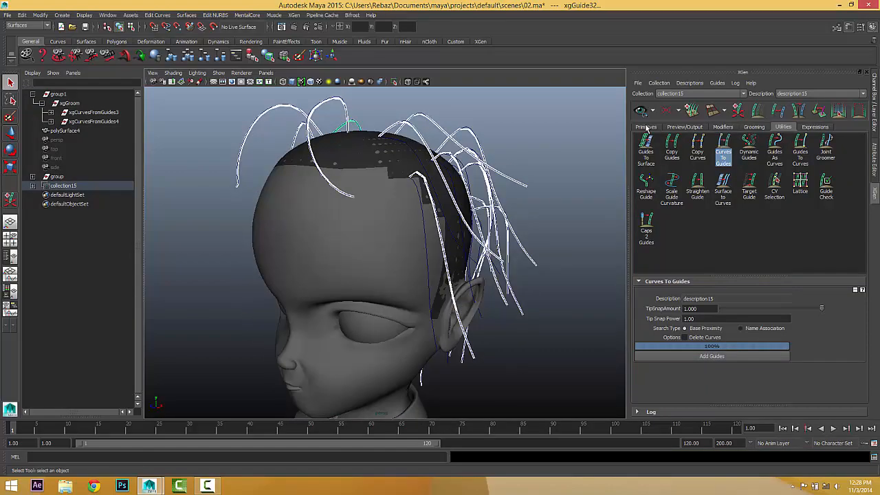
pyautogui.click(640, 111)
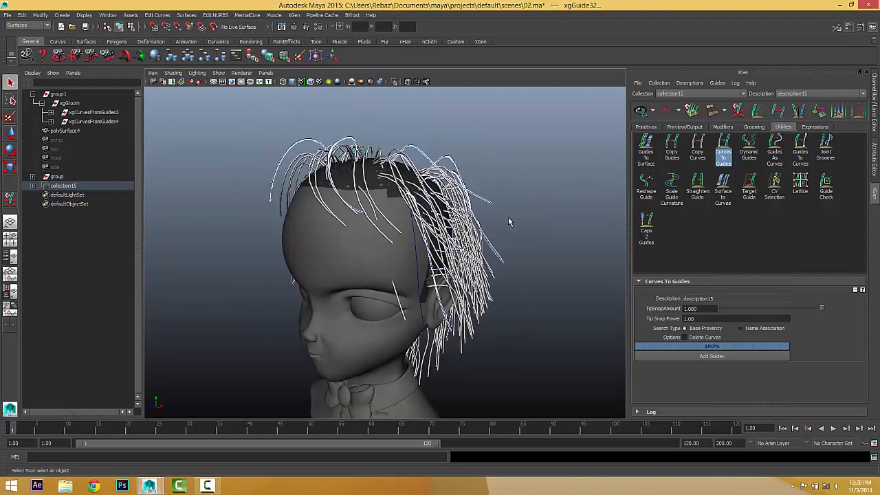
pyautogui.keyDown('alt'); pyautogui.moveTo(511, 220); pyautogui.dragTo(538, 199); pyautogui.keyUp('alt')
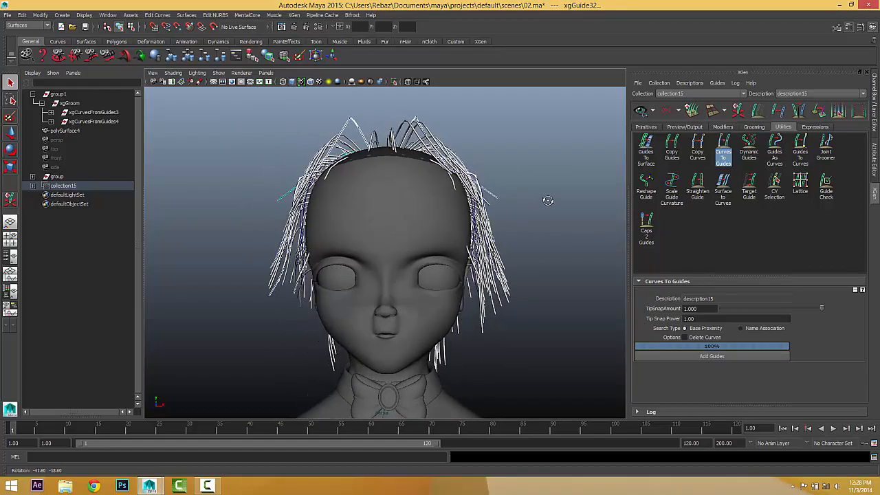
pyautogui.keyDown('alt'); pyautogui.moveTo(448, 276); pyautogui.dragTo(476, 256); pyautogui.keyUp('alt')
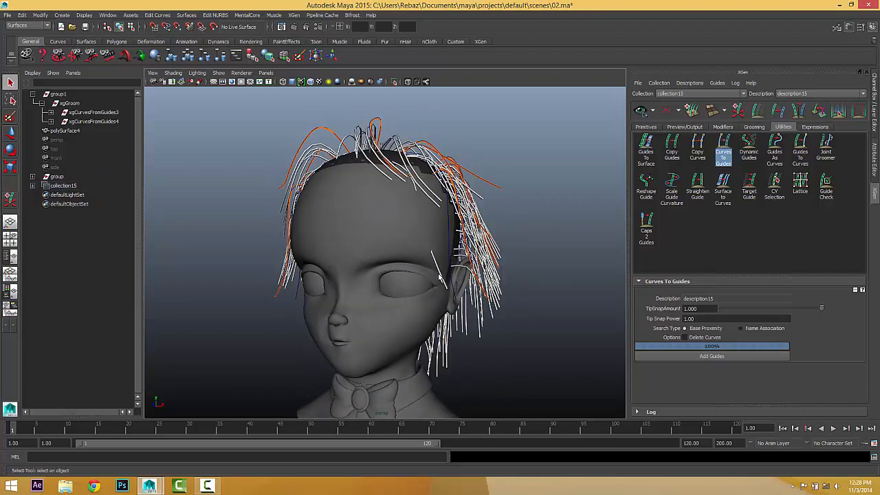
# Rotate a guide near the crown and refresh the hair preview.
pyautogui.keyDown('alt'); pyautogui.moveTo(440, 279); pyautogui.dragTo(398, 283); pyautogui.keyUp('alt')
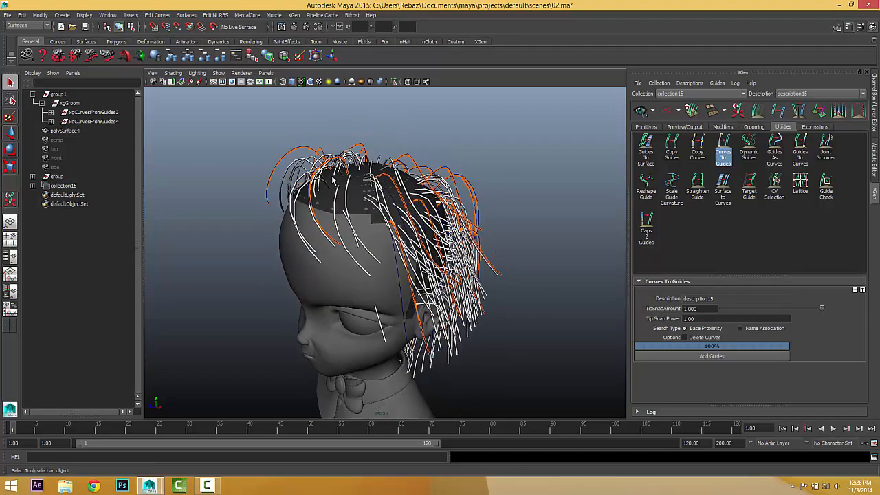
pyautogui.click(327, 166)
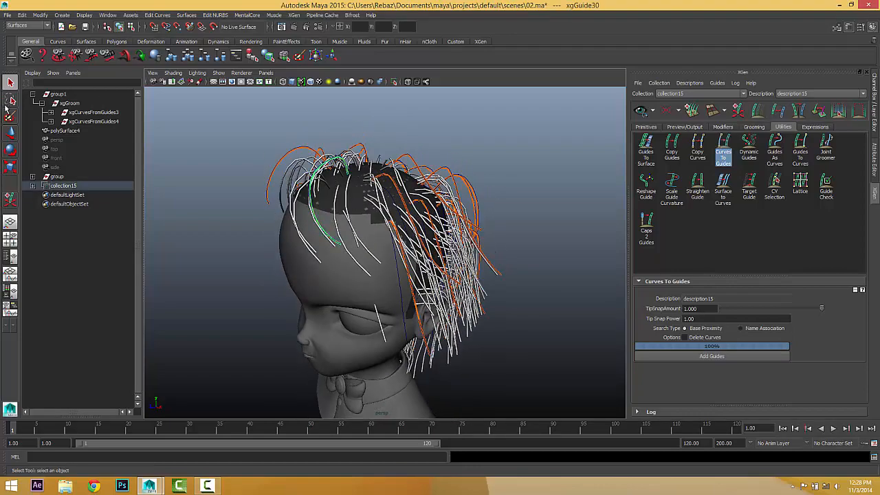
pyautogui.click(10, 152)
pyautogui.keyDown('alt'); pyautogui.moveTo(310, 146); pyautogui.dragTo(358, 146); pyautogui.keyUp('alt')
pyautogui.click(358, 146)
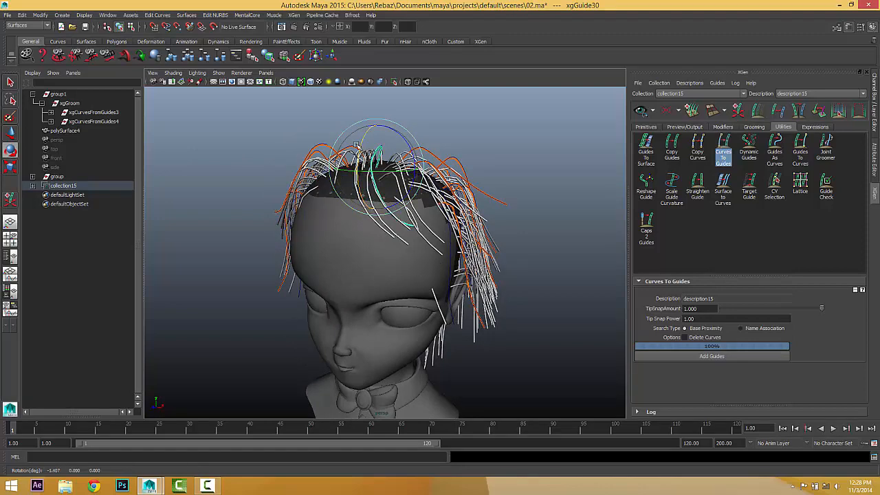
pyautogui.click(640, 112)
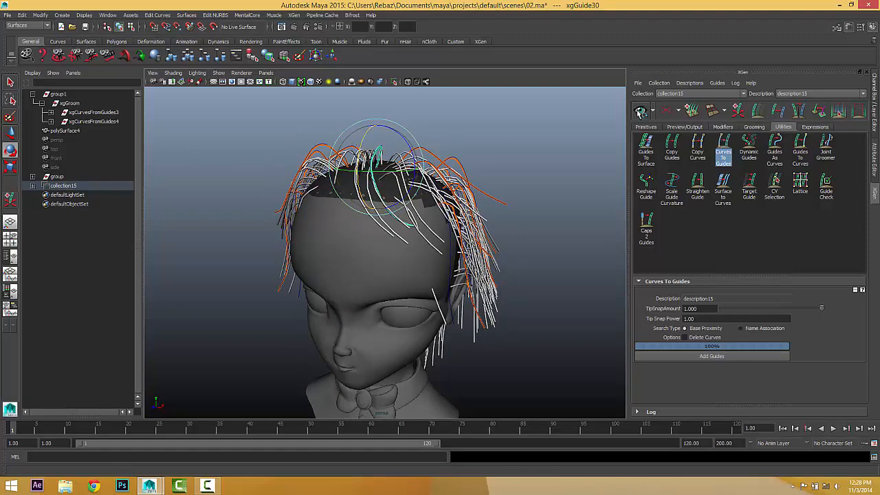
# Adjust guide xgGuide2 and refresh the hair preview.
pyautogui.keyDown('alt'); pyautogui.moveTo(489, 232); pyautogui.dragTo(407, 226); pyautogui.keyUp('alt')
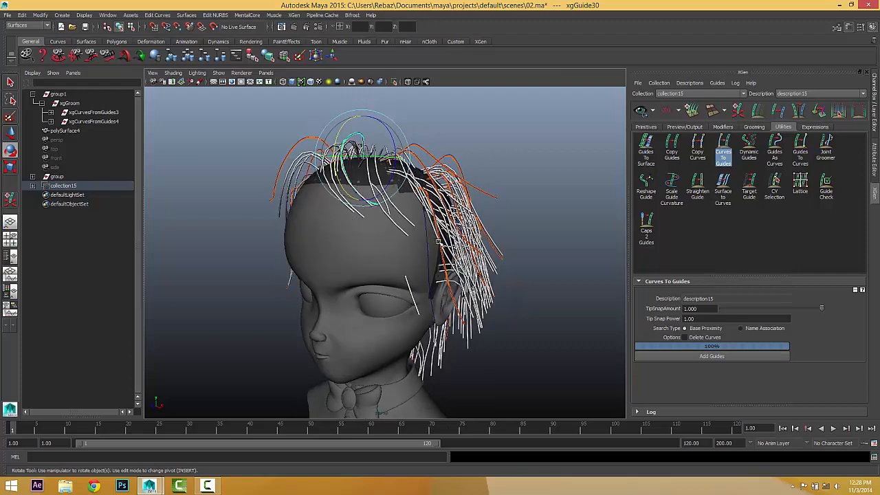
pyautogui.click(440, 242)
pyautogui.moveTo(431, 190)
pyautogui.keyDown('alt'); pyautogui.mouseDown()
pyautogui.moveTo(442, 210)
pyautogui.moveTo(446, 198)
pyautogui.mouseUp(); pyautogui.keyUp('alt')
pyautogui.click(447, 204)
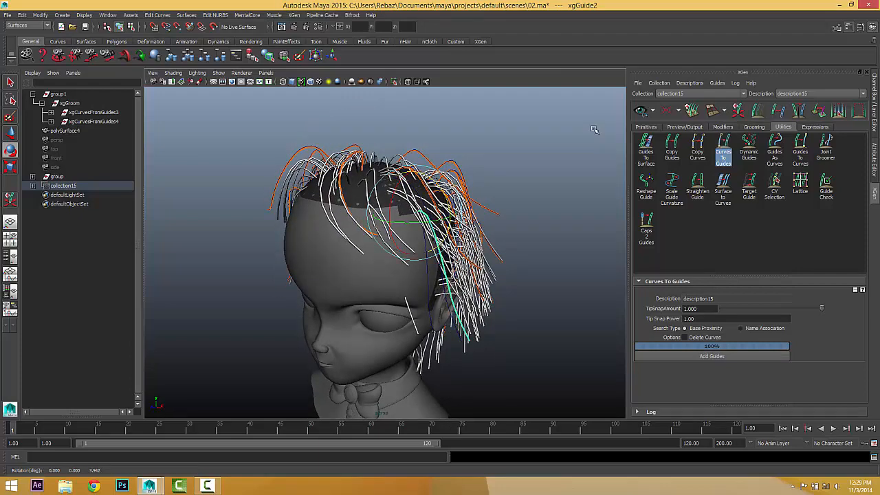
pyautogui.click(637, 113)
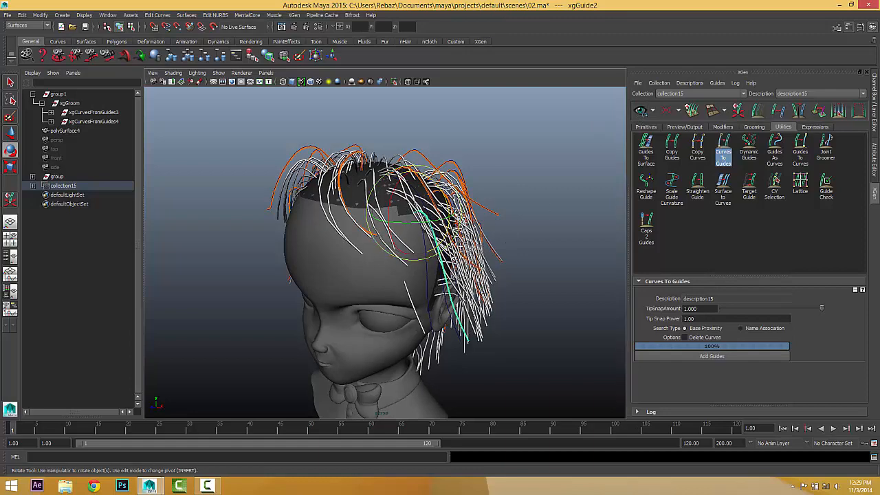
pyautogui.keyDown('alt'); pyautogui.moveTo(477, 227); pyautogui.dragTo(429, 216); pyautogui.keyUp('alt')
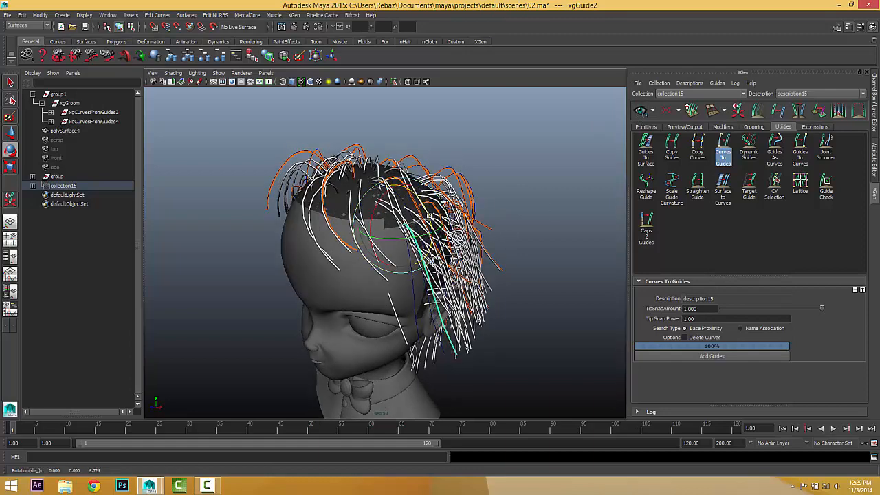
pyautogui.click(641, 111)
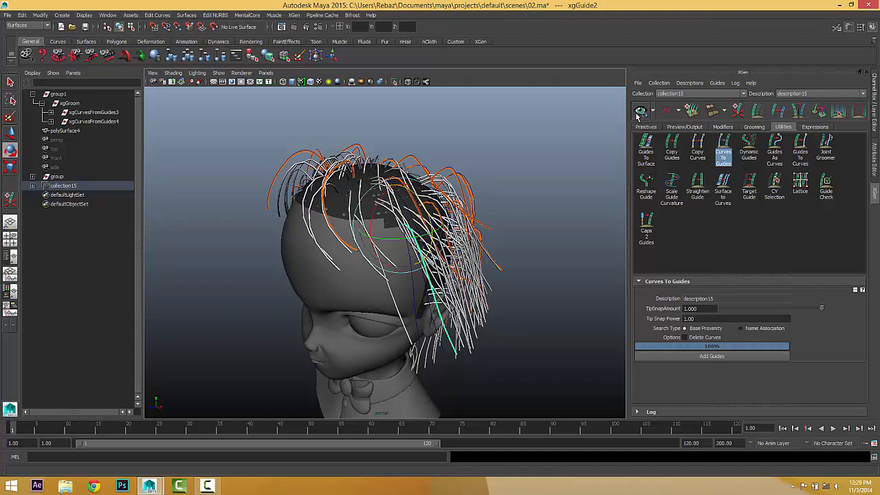
# Swivel and tilt guide xgGuide8 to reshape the hair, refreshing the preview after each change.
pyautogui.keyDown('alt'); pyautogui.moveTo(457, 268); pyautogui.dragTo(539, 242); pyautogui.keyUp('alt')
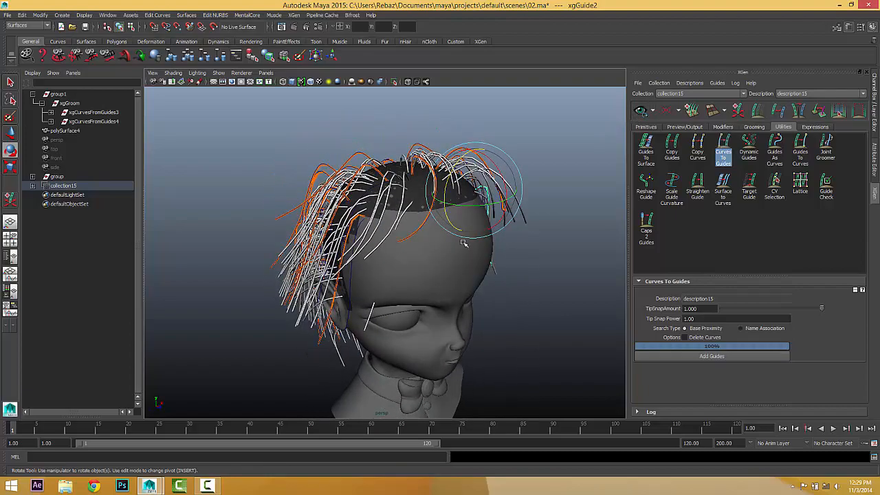
pyautogui.keyDown('alt'); pyautogui.moveTo(392, 240); pyautogui.dragTo(422, 230); pyautogui.keyUp('alt')
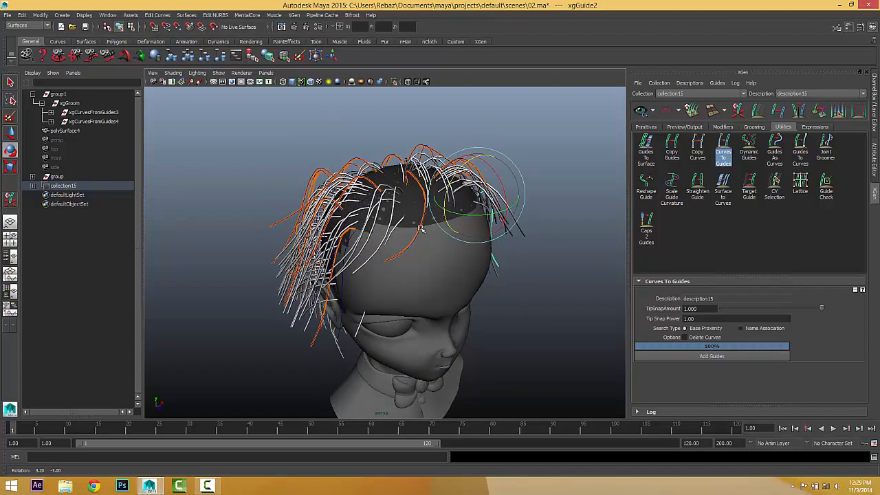
pyautogui.click(326, 314)
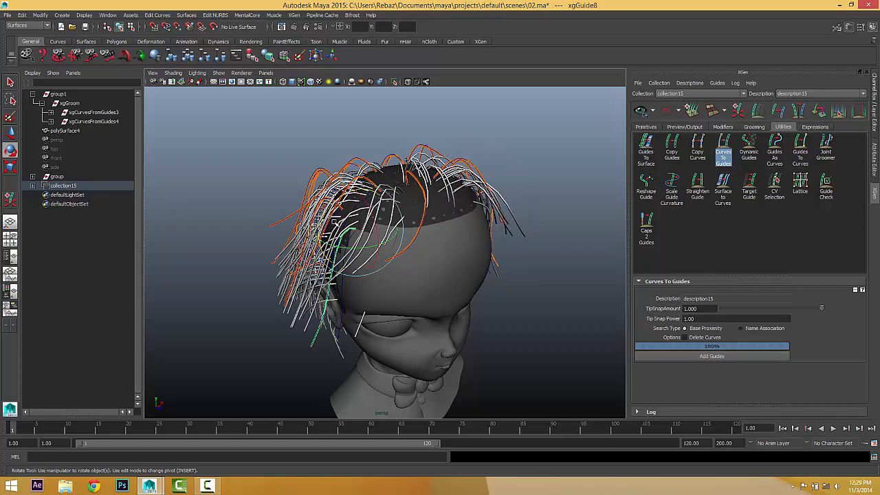
pyautogui.keyDown('alt'); pyautogui.moveTo(335, 222); pyautogui.dragTo(378, 206); pyautogui.keyUp('alt')
pyautogui.moveTo(404, 249); pyautogui.dragTo(383, 213)
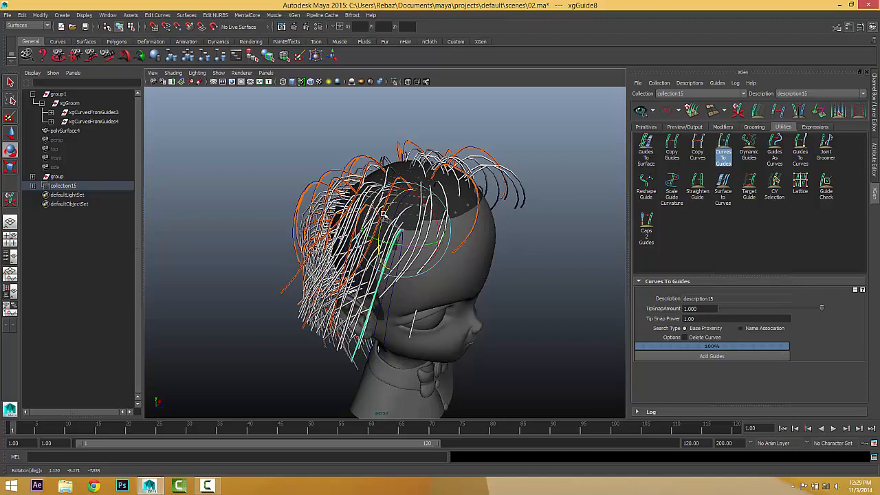
pyautogui.click(645, 112)
pyautogui.keyDown('alt'); pyautogui.moveTo(479, 246); pyautogui.dragTo(466, 222); pyautogui.keyUp('alt')
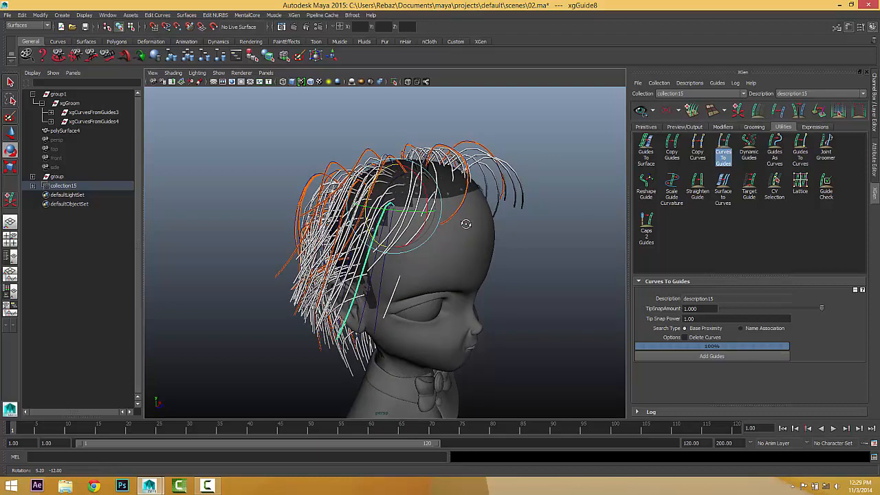
pyautogui.moveTo(376, 191); pyautogui.dragTo(370, 187)
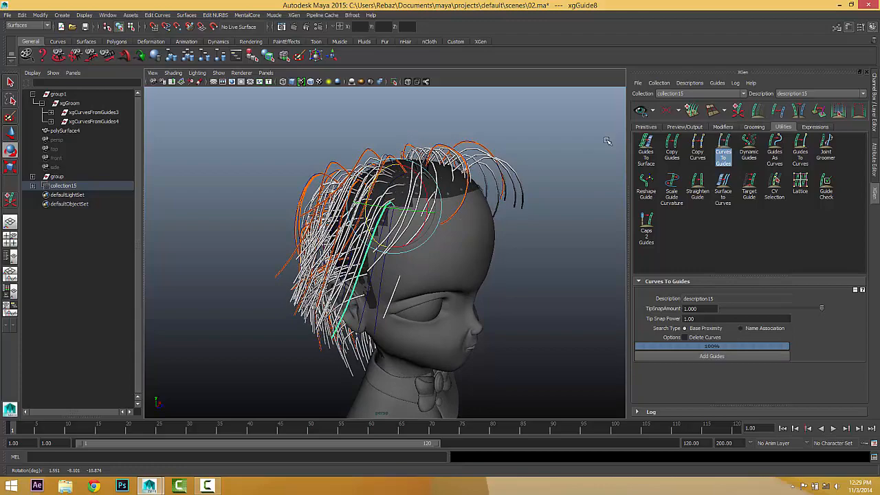
pyautogui.click(643, 112)
# Deselect the guide and zoom out to view the whole head.
pyautogui.keyDown('alt'); pyautogui.moveTo(546, 200); pyautogui.dragTo(353, 213); pyautogui.keyUp('alt')
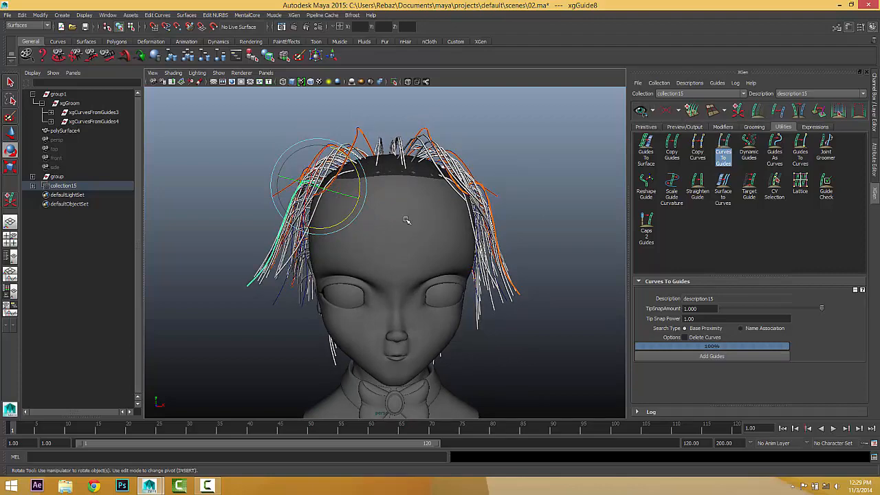
pyautogui.keyDown('alt'); pyautogui.moveTo(406, 220); pyautogui.dragTo(390, 244); pyautogui.keyUp('alt')
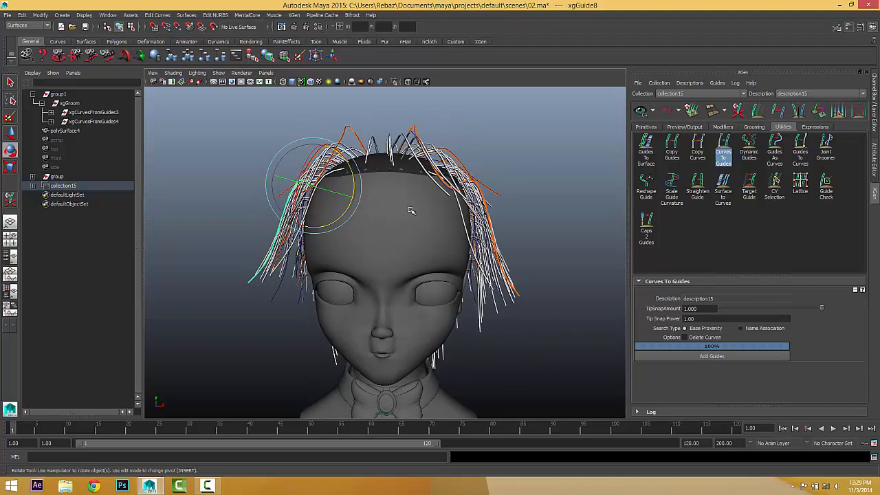
pyautogui.moveTo(406, 167); pyautogui.dragTo(443, 156, button='right')
pyautogui.scroll(-4, 541, 185)
pyautogui.click(542, 200)
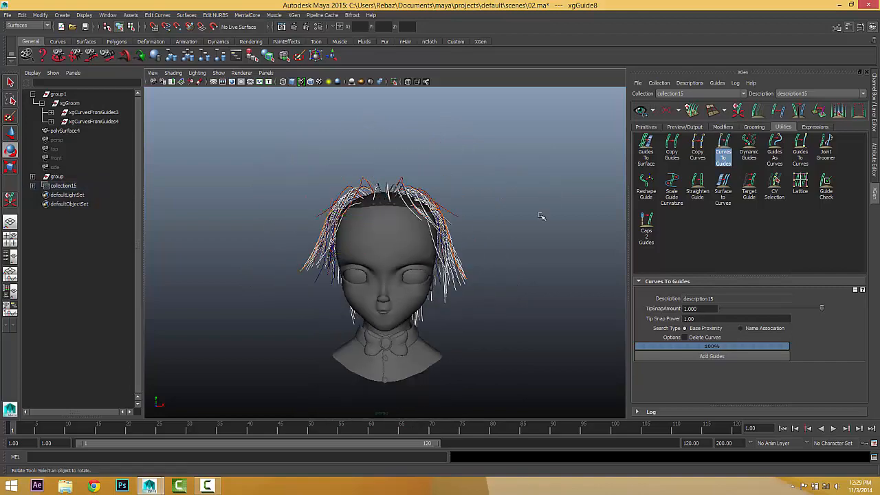
pyautogui.keyDown('alt'); pyautogui.moveTo(526, 246); pyautogui.dragTo(628, 258); pyautogui.keyUp('alt')
pyautogui.scroll(4, 529, 273)
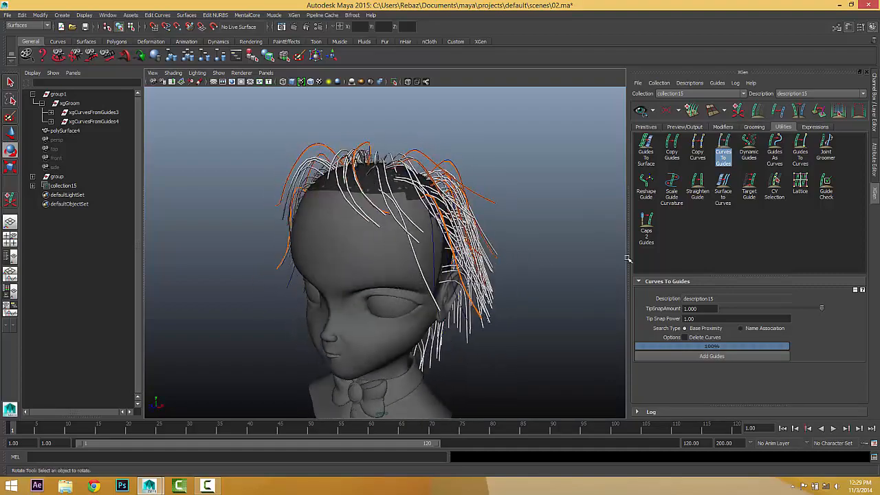
# Set the Preview/Output Percent to 50.
pyautogui.click(645, 127)
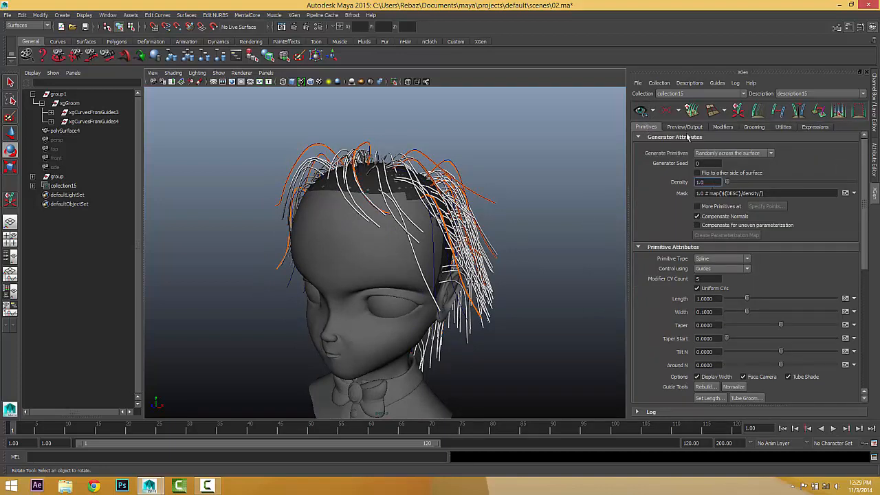
pyautogui.click(684, 128)
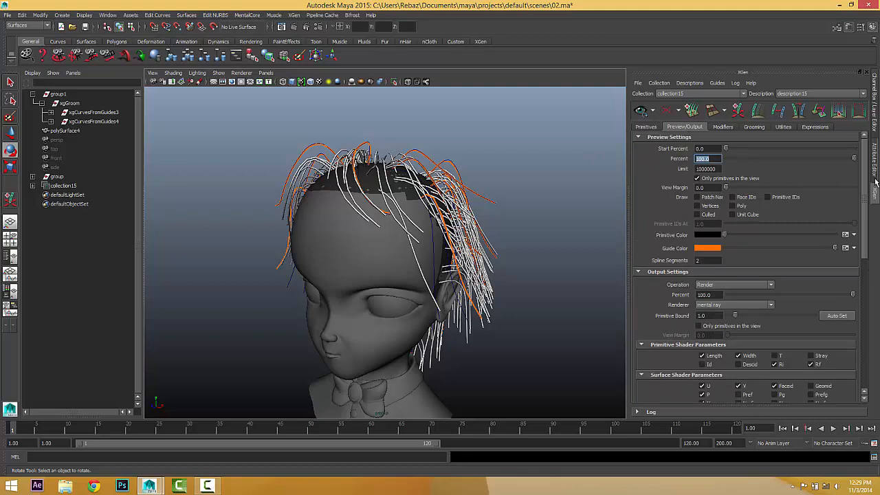
pyautogui.write('50')
pyautogui.press('Return')
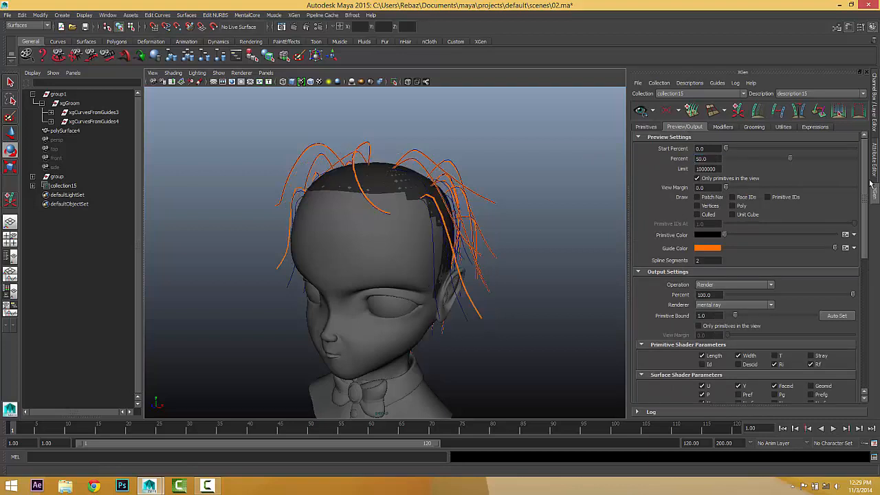
# Raise the Primitives Density to 50 so strands cover the head.
pyautogui.click(645, 127)
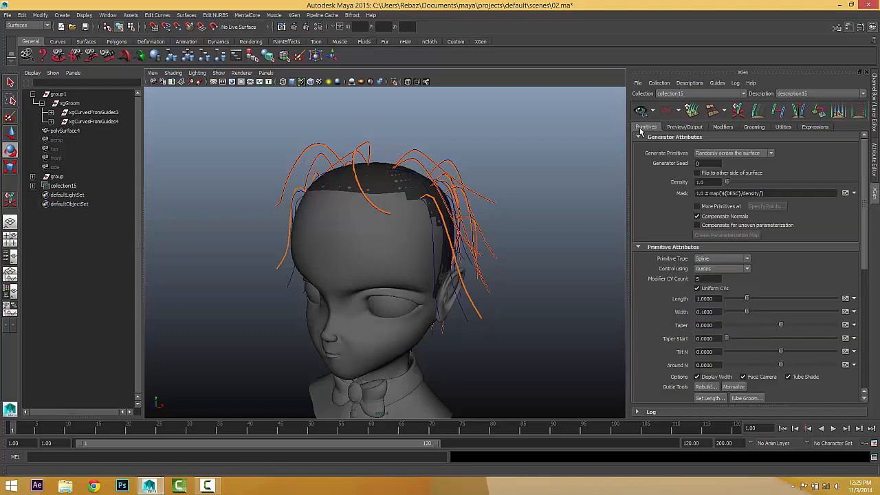
pyautogui.keyDown('alt'); pyautogui.moveTo(481, 288); pyautogui.dragTo(479, 225); pyautogui.keyUp('alt')
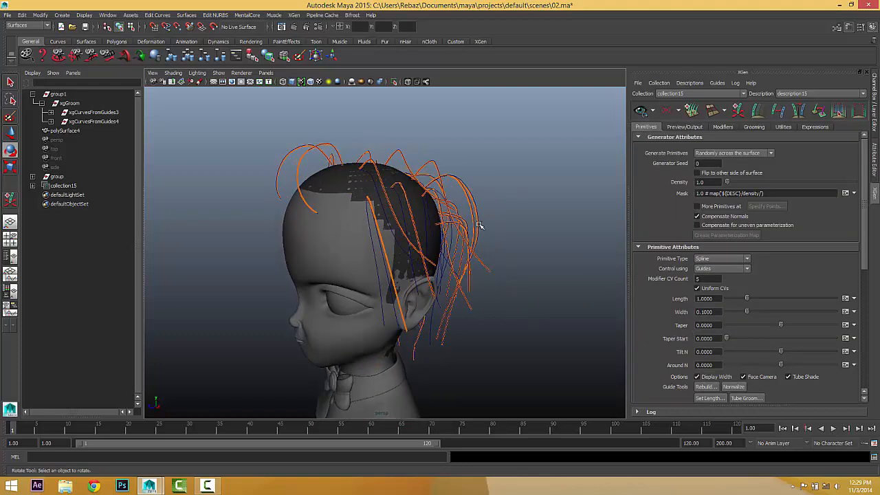
pyautogui.click(685, 127)
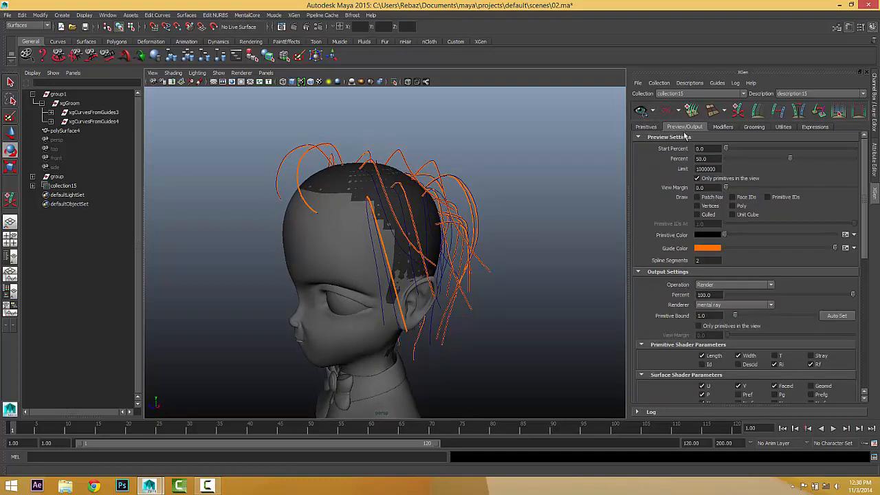
pyautogui.click(646, 127)
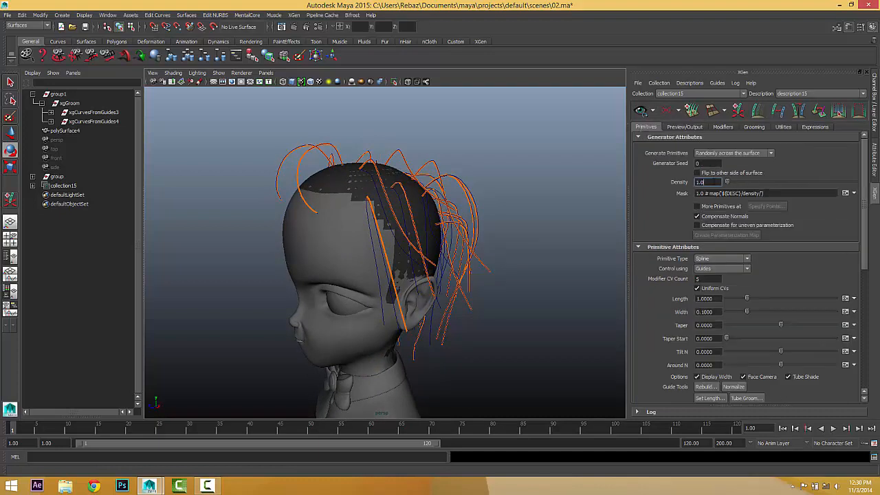
pyautogui.doubleClick(715, 182)
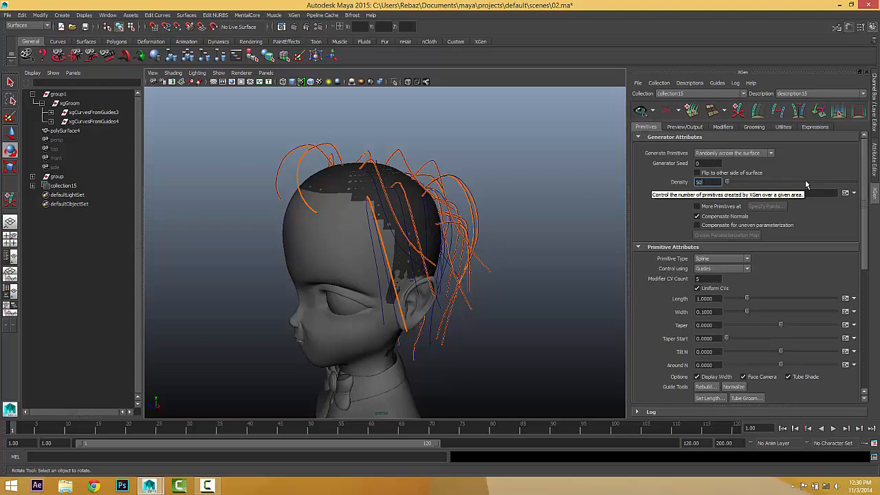
pyautogui.press('Return')
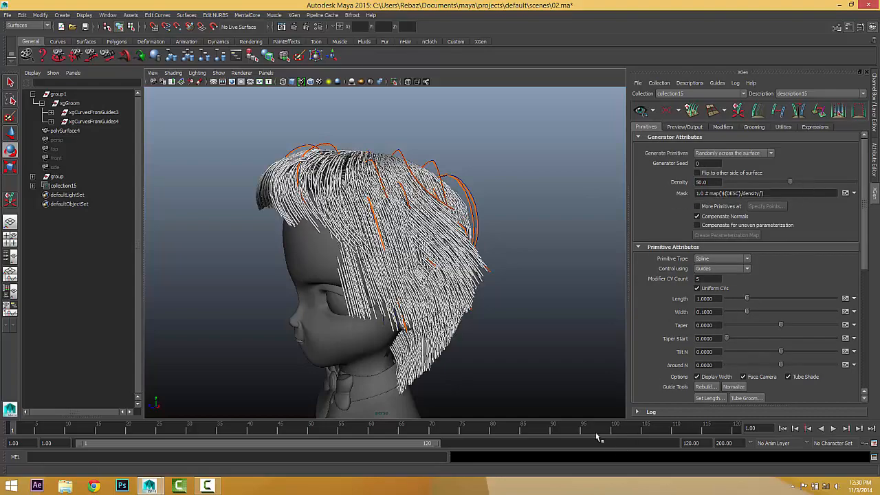
pyautogui.keyDown('alt'); pyautogui.moveTo(407, 296); pyautogui.dragTo(426, 278); pyautogui.keyUp('alt')
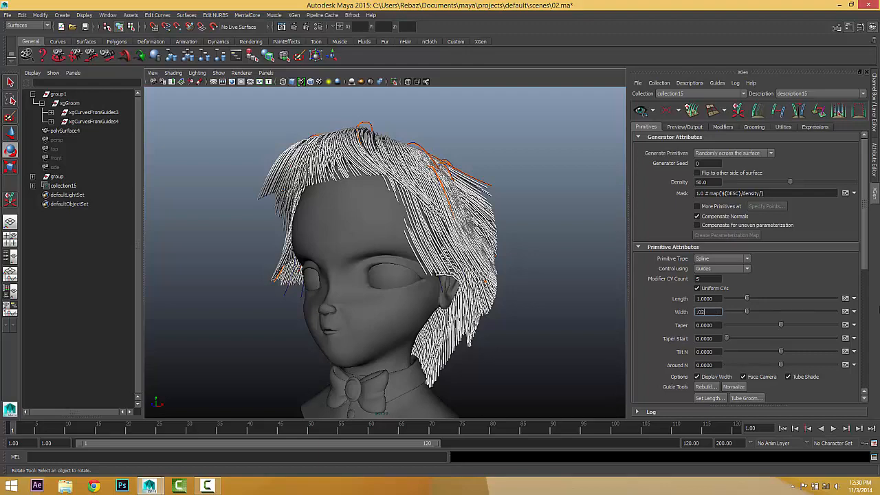
# Set the strand Width to 0.02.
pyautogui.write('.02')
pyautogui.press('Return')
pyautogui.keyDown('alt'); pyautogui.moveTo(509, 284); pyautogui.dragTo(477, 280); pyautogui.keyUp('alt')
pyautogui.keyDown('alt'); pyautogui.moveTo(477, 280); pyautogui.dragTo(512, 323, button='right'); pyautogui.keyUp('alt')
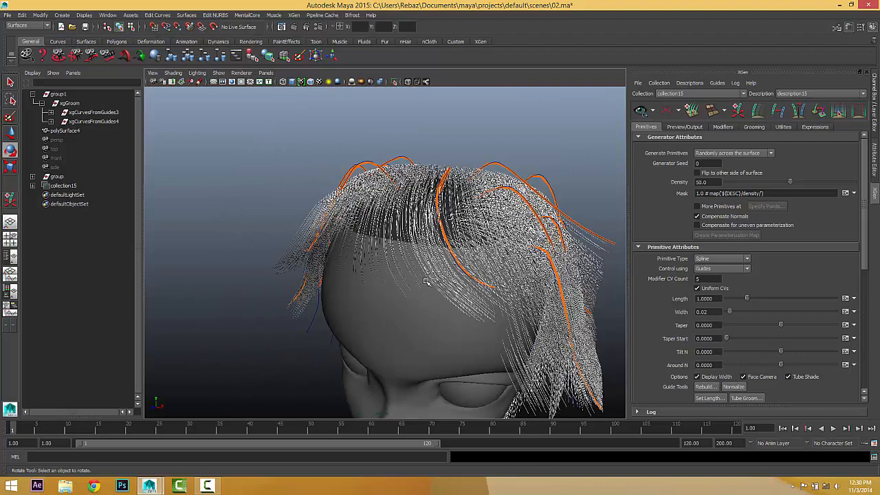
pyautogui.scroll(5, 427, 279)
# Set Modifier CV Count to 40 and reframe the view on the whole head.
pyautogui.doubleClick(707, 279)
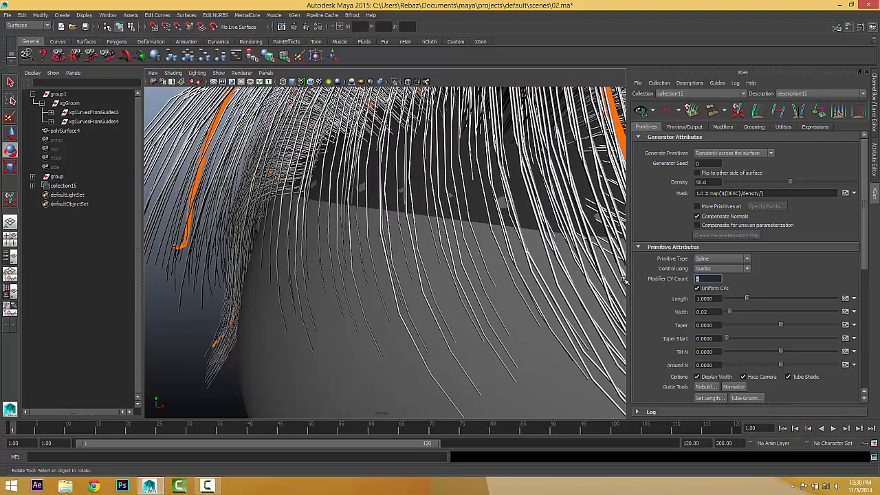
pyautogui.keyDown('alt'); pyautogui.moveTo(543, 214); pyautogui.dragTo(451, 246, button='right'); pyautogui.keyUp('alt')
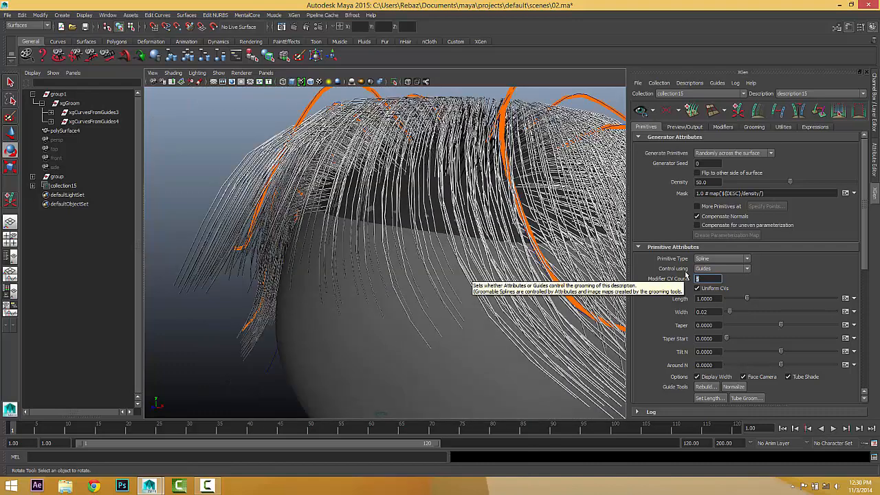
pyautogui.write('40')
pyautogui.press('Return')
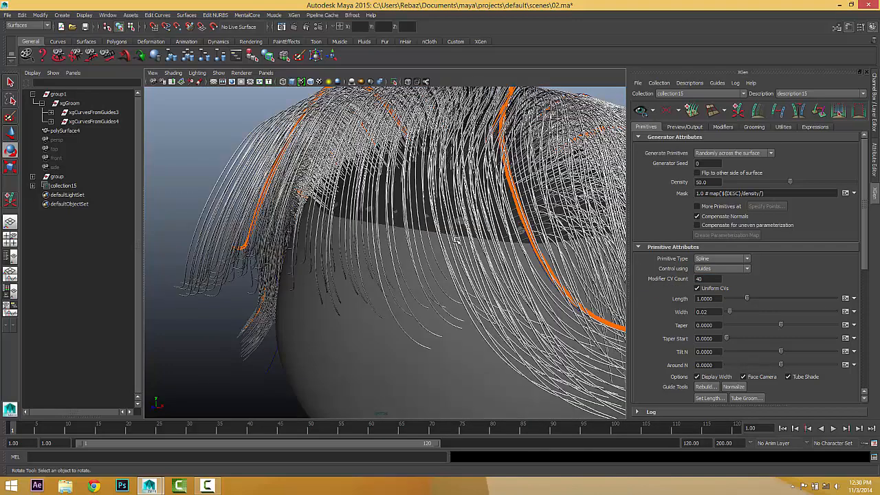
pyautogui.keyDown('alt'); pyautogui.moveTo(440, 249); pyautogui.dragTo(310, 247, button='middle'); pyautogui.keyUp('alt')
pyautogui.keyDown('alt'); pyautogui.moveTo(310, 247); pyautogui.dragTo(275, 282, button='right'); pyautogui.keyUp('alt')
pyautogui.keyDown('alt'); pyautogui.moveTo(381, 267); pyautogui.dragTo(385, 232); pyautogui.keyUp('alt')
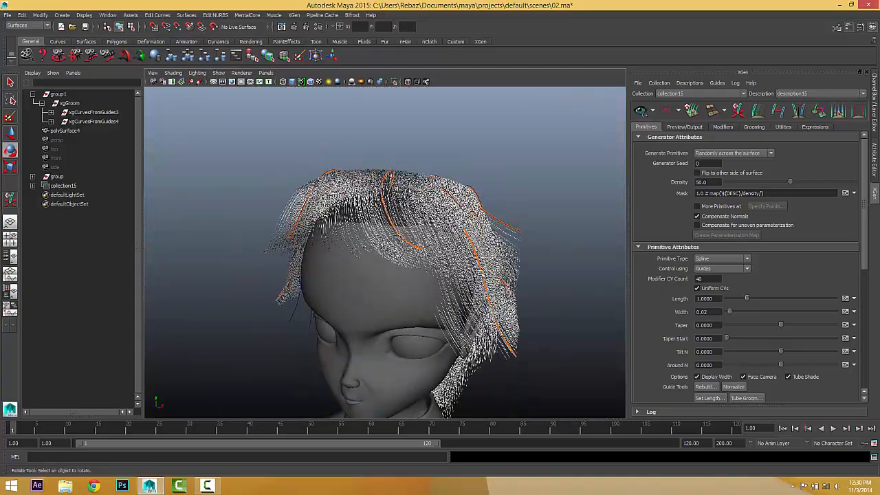
pyautogui.keyDown('alt'); pyautogui.moveTo(481, 274); pyautogui.dragTo(333, 289); pyautogui.keyUp('alt')
pyautogui.keyDown('alt'); pyautogui.moveTo(333, 289); pyautogui.dragTo(388, 215, button='right'); pyautogui.keyUp('alt')
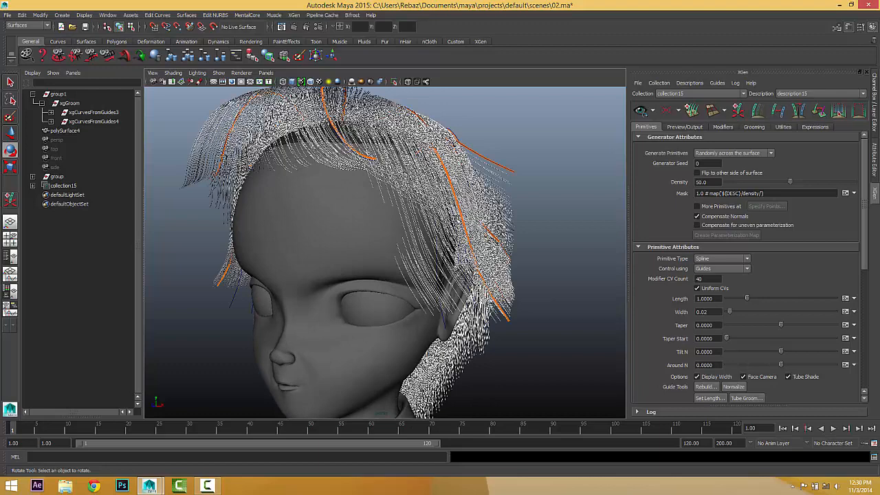
# Rotate the long guide xgGuide2 on the head's right side counterclockwise around Z and refresh the preview.
pyautogui.click(460, 210)
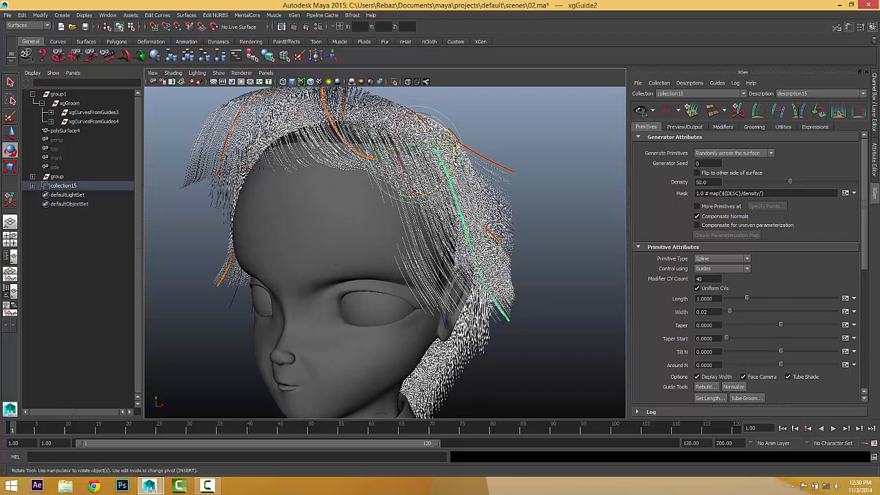
pyautogui.moveTo(454, 169); pyautogui.dragTo(457, 152)
pyautogui.click(643, 114)
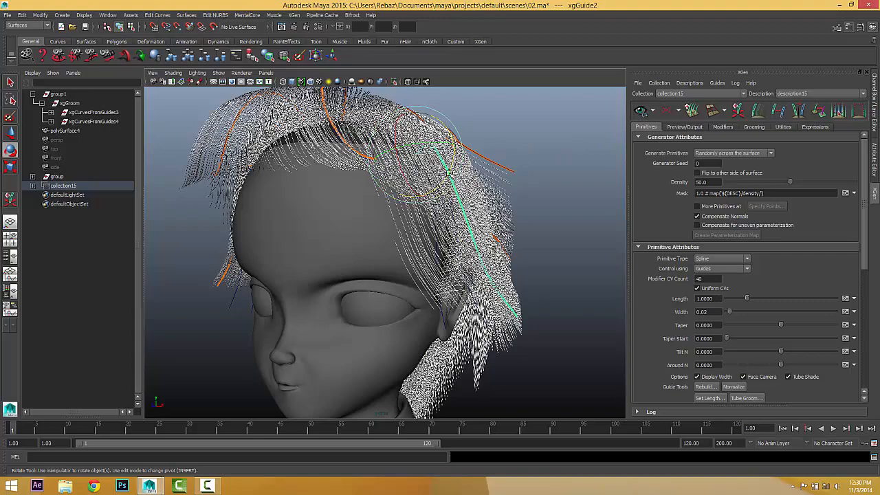
pyautogui.moveTo(449, 172); pyautogui.dragTo(454, 163)
pyautogui.keyDown('alt'); pyautogui.moveTo(498, 217); pyautogui.dragTo(521, 208); pyautogui.keyUp('alt')
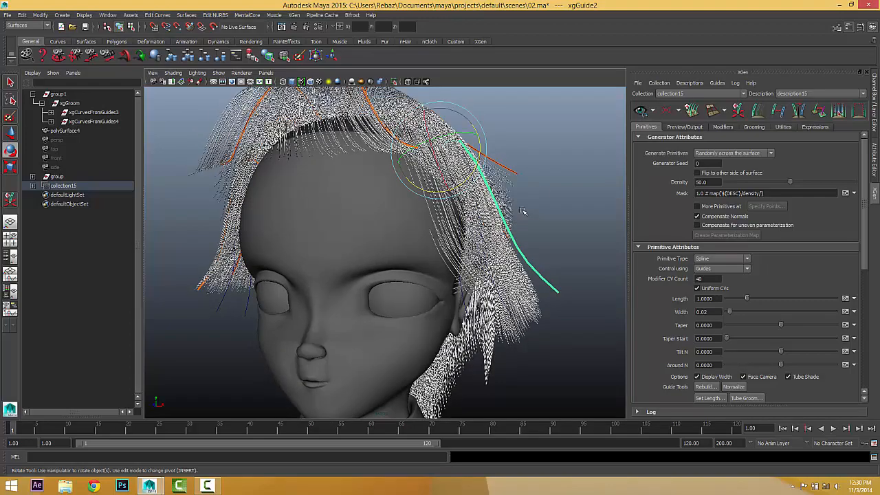
pyautogui.click(642, 116)
# Orbit around to inspect the updated hair from the front, then deselect the guide.
pyautogui.keyDown('alt'); pyautogui.moveTo(476, 225); pyautogui.dragTo(531, 228); pyautogui.keyUp('alt')
pyautogui.keyDown('alt'); pyautogui.moveTo(605, 223); pyautogui.dragTo(511, 264); pyautogui.keyUp('alt')
pyautogui.scroll(-5, 544, 231)
pyautogui.click(544, 231)
pyautogui.scroll(3, 524, 269)
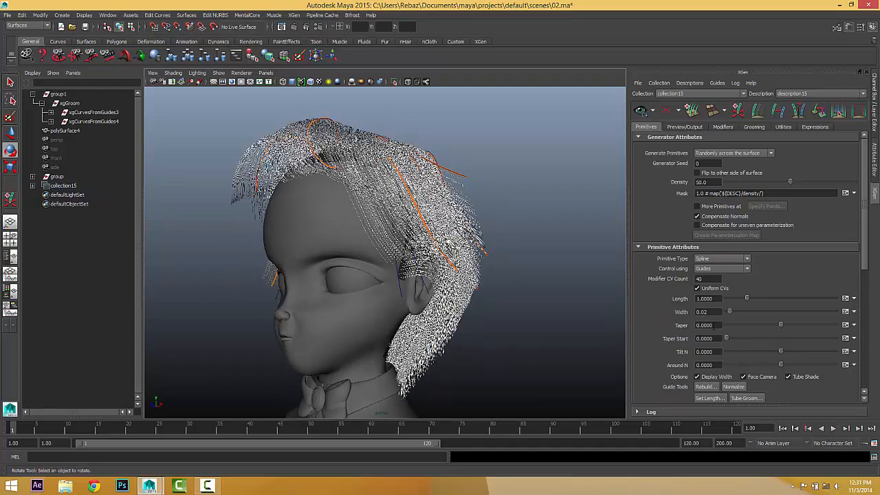
# Set the strand Taper to 1.0 and Taper Start to 0.75 in Primitives.
pyautogui.click(714, 325)
pyautogui.write('1.0')
pyautogui.press('Return')
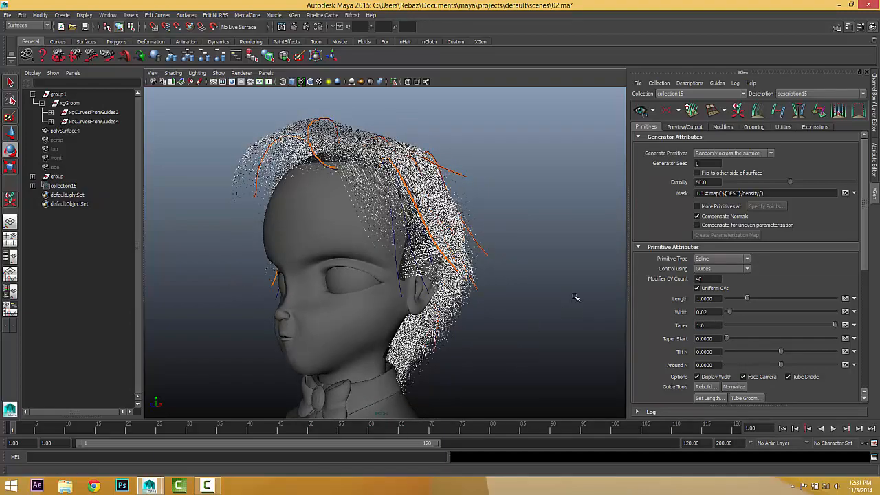
pyautogui.click(705, 339)
pyautogui.write('.75')
pyautogui.press('Return')
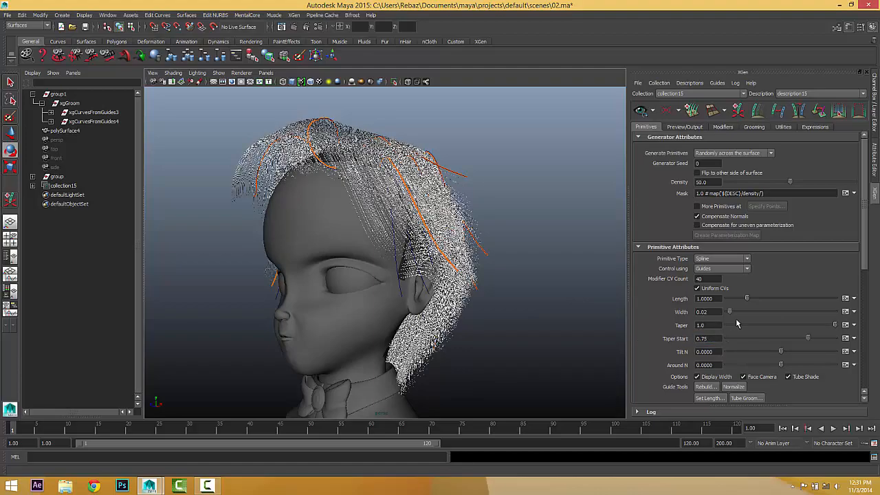
pyautogui.keyDown('alt'); pyautogui.moveTo(474, 325); pyautogui.dragTo(533, 306); pyautogui.keyUp('alt')
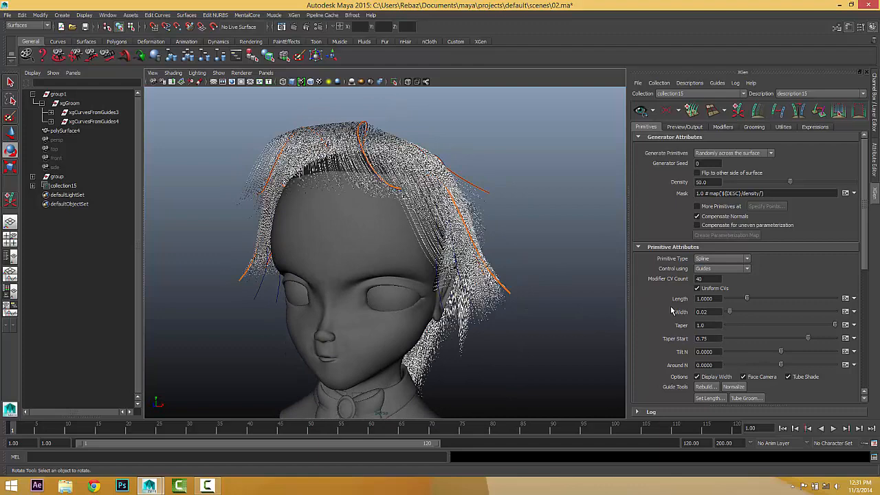
# Change the Preview/Output Primitive Color to grey and check the hair from a three-quarter view.
pyautogui.click(685, 128)
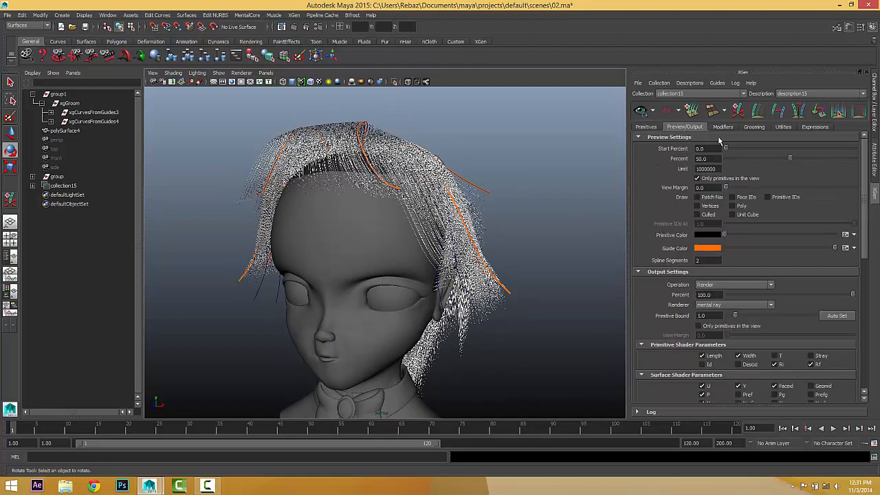
pyautogui.click(764, 235)
pyautogui.keyDown('alt'); pyautogui.moveTo(522, 261); pyautogui.dragTo(506, 273); pyautogui.keyUp('alt')
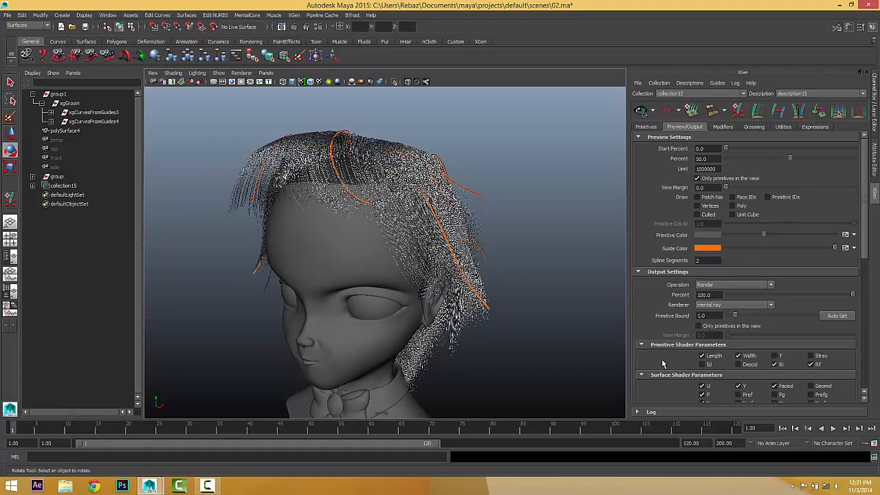
pyautogui.scroll(-3, 663, 364)
pyautogui.scroll(3, 671, 347)
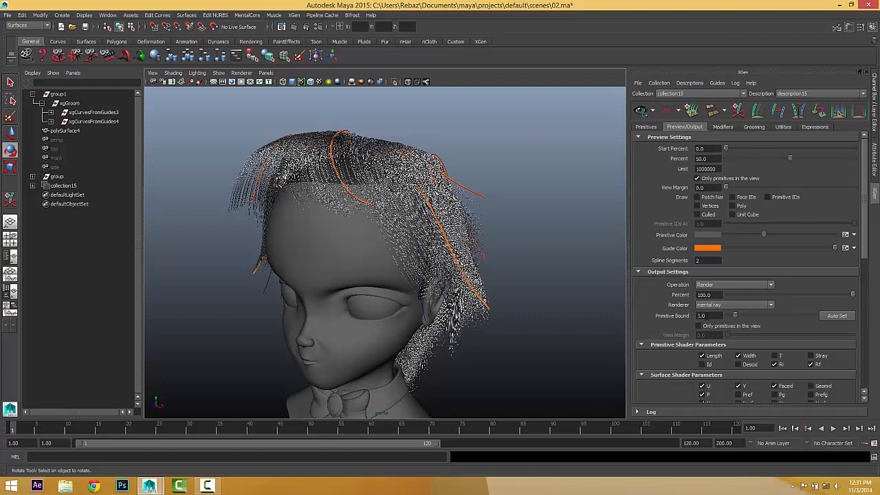
# Auto-set the Primitive Bound to 10.89, then bring up the Modifiers settings.
pyautogui.click(711, 315)
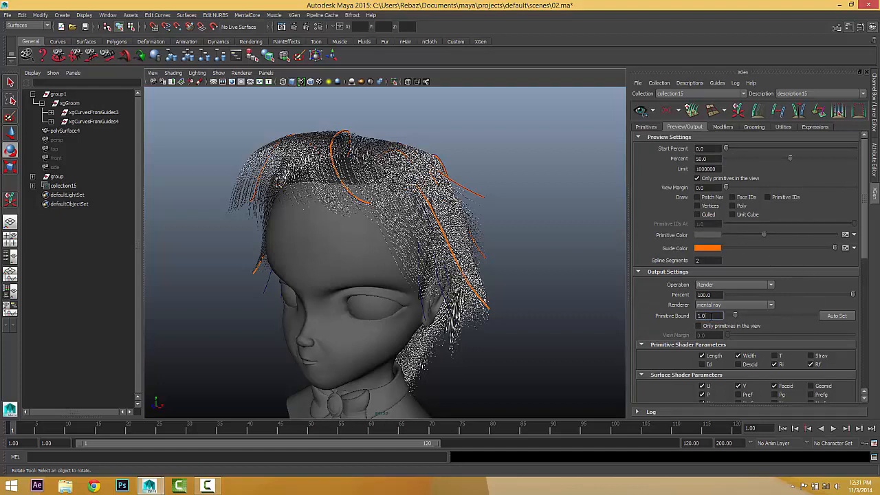
pyautogui.click(837, 316)
pyautogui.moveTo(423, 319)
pyautogui.keyDown('alt'); pyautogui.mouseDown()
pyautogui.moveTo(440, 328)
pyautogui.moveTo(428, 318)
pyautogui.mouseUp(); pyautogui.keyUp('alt')
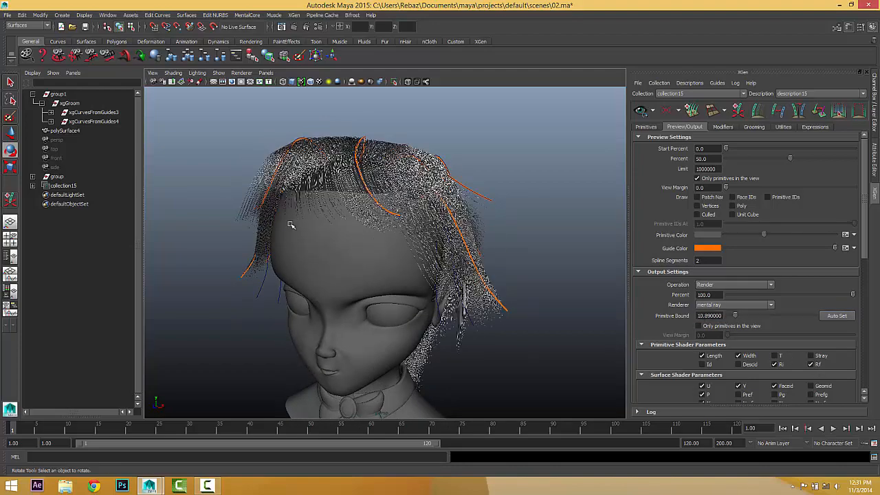
pyautogui.keyDown('alt'); pyautogui.moveTo(290, 224); pyautogui.dragTo(291, 233); pyautogui.keyUp('alt')
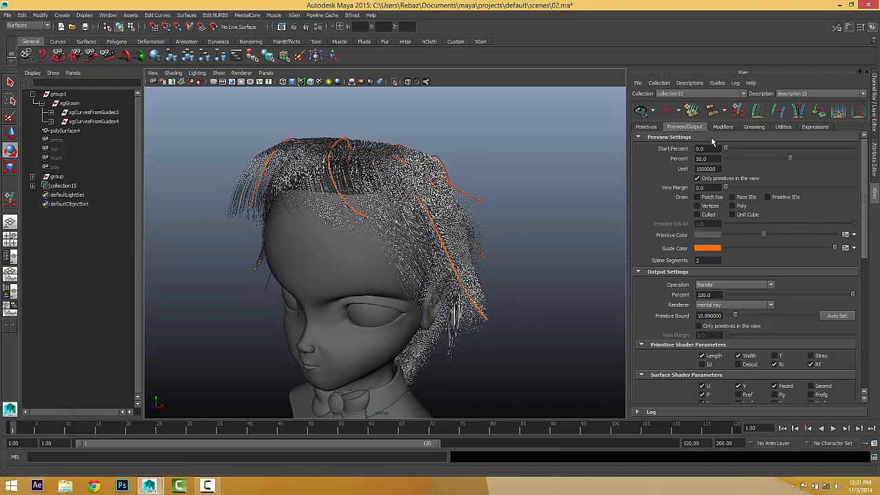
pyautogui.click(719, 129)
pyautogui.keyDown('alt'); pyautogui.moveTo(440, 200); pyautogui.dragTo(440, 187); pyautogui.keyUp('alt')
# Add a Clumping modifier and save its clumping maps from Setup Maps.
pyautogui.click(845, 150)
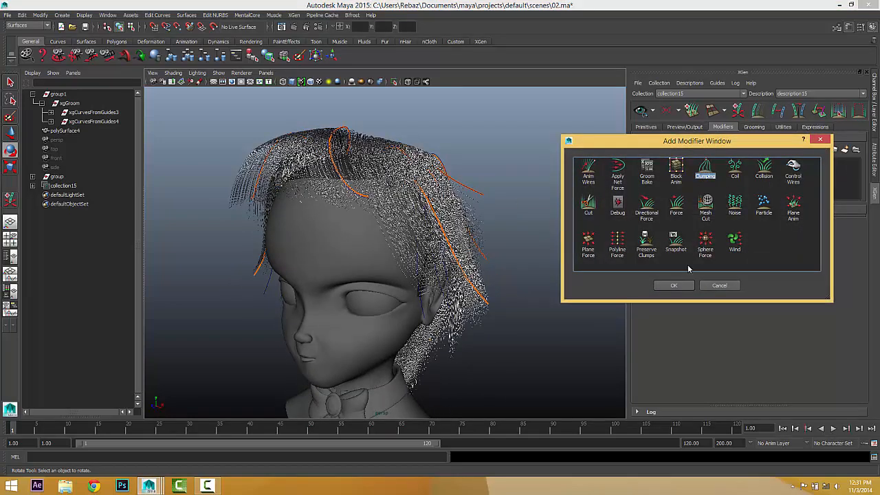
pyautogui.click(677, 286)
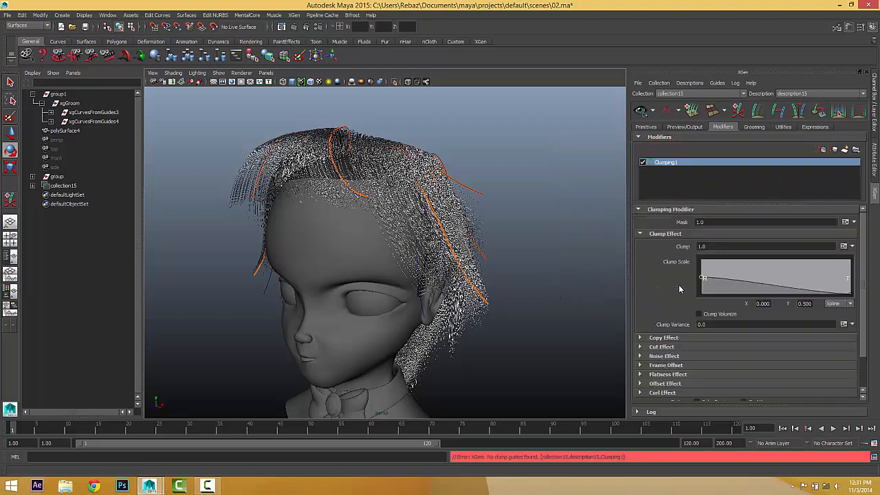
pyautogui.scroll(-3, 681, 333)
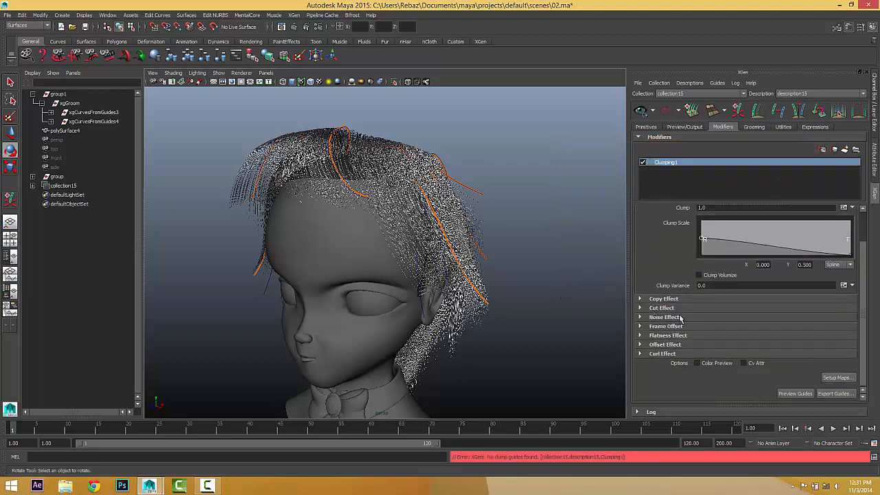
pyautogui.click(837, 378)
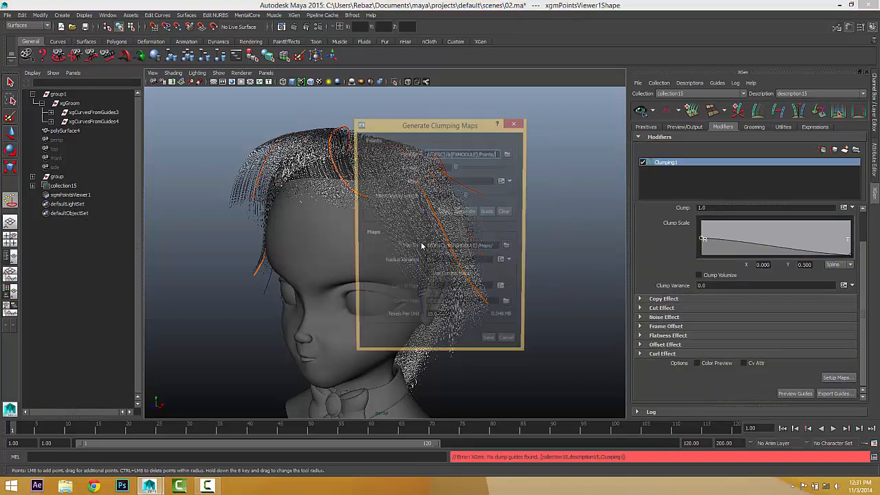
pyautogui.moveTo(453, 128); pyautogui.dragTo(563, 124)
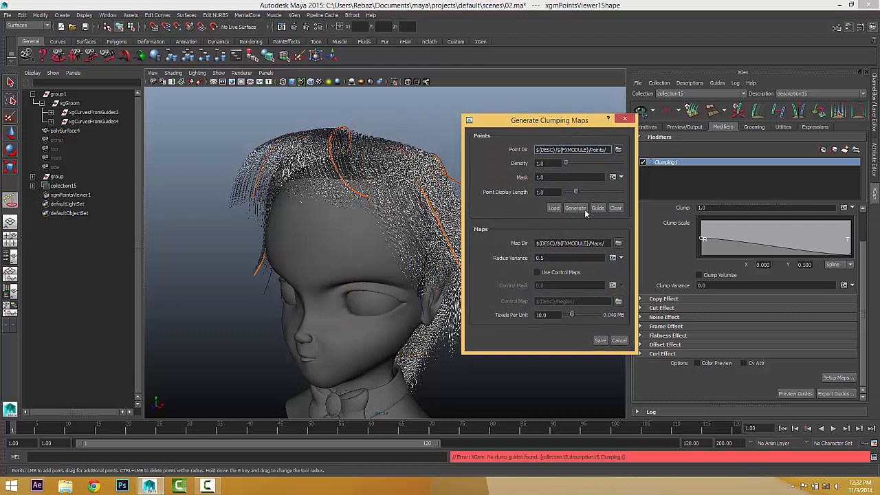
pyautogui.click(601, 341)
pyautogui.keyDown('alt'); pyautogui.moveTo(593, 342); pyautogui.dragTo(471, 313); pyautogui.keyUp('alt')
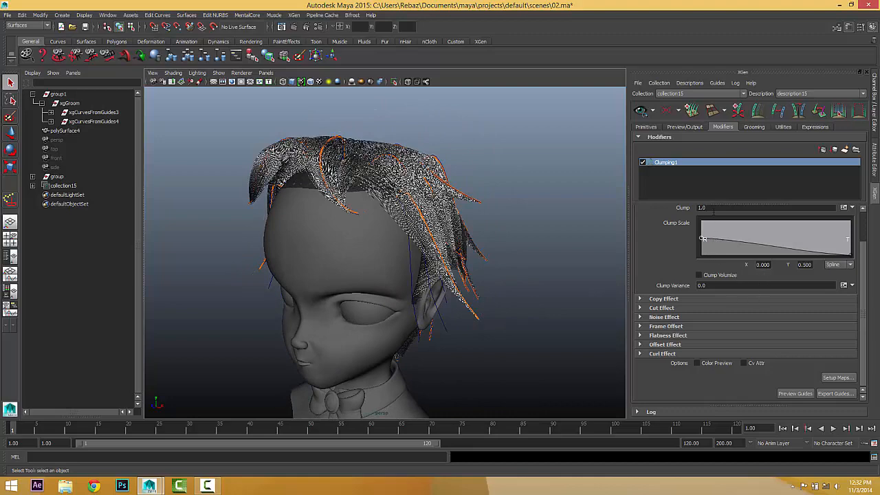
# Set the Clump strength to .75 and inspect the clumped hair near the ear.
pyautogui.click(714, 209)
pyautogui.press('Return')
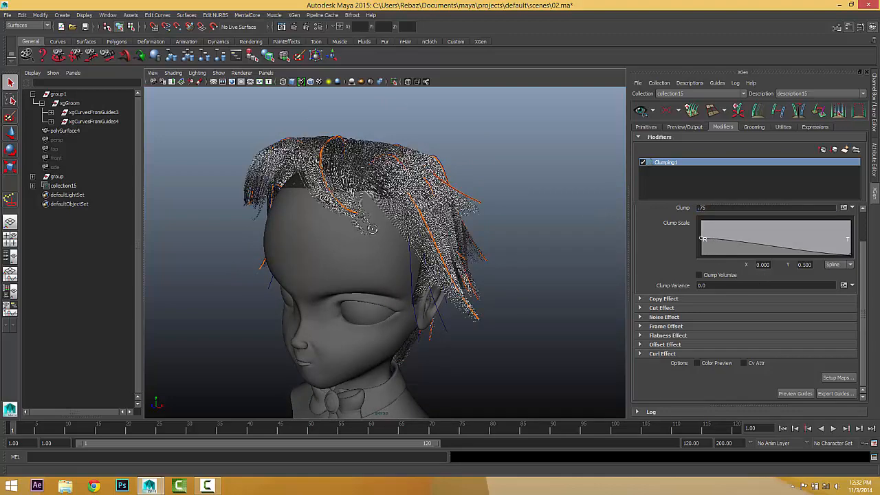
pyautogui.keyDown('alt'); pyautogui.moveTo(372, 229); pyautogui.dragTo(490, 353); pyautogui.keyUp('alt')
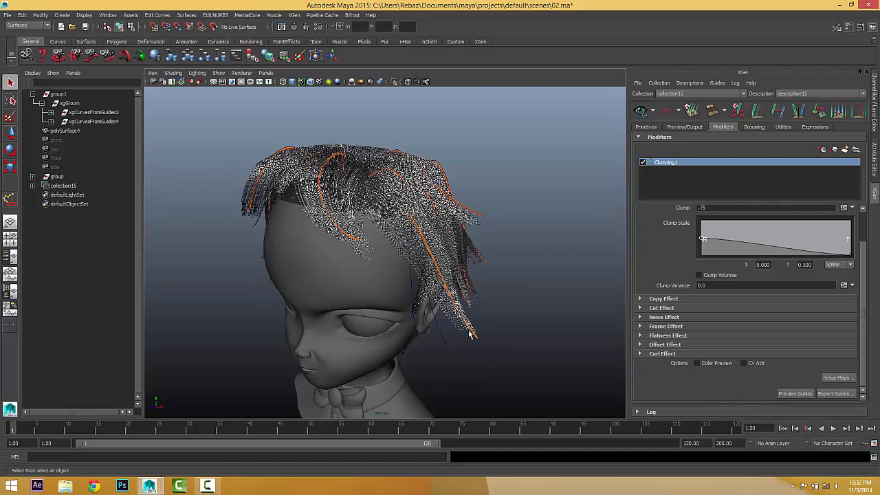
pyautogui.keyDown('alt'); pyautogui.moveTo(476, 336); pyautogui.dragTo(421, 267, button='middle'); pyautogui.keyUp('alt')
pyautogui.keyDown('alt'); pyautogui.moveTo(421, 267); pyautogui.dragTo(430, 296, button='right'); pyautogui.keyUp('alt')
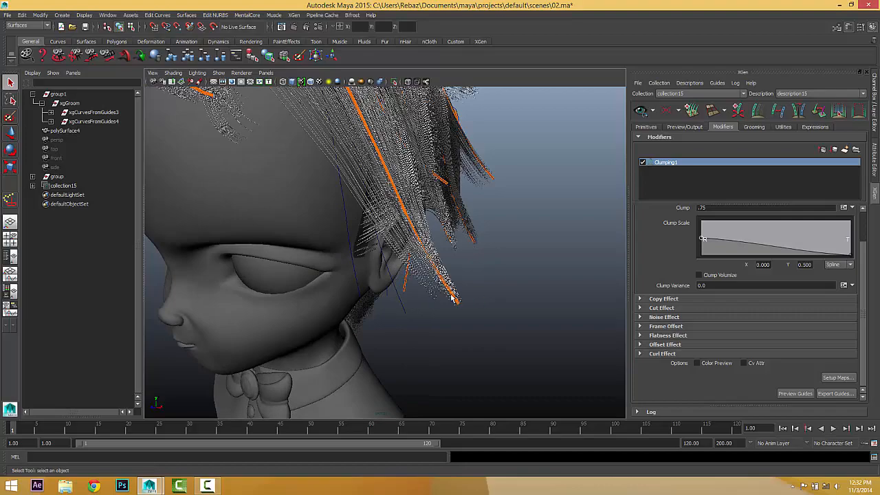
pyautogui.keyDown('alt'); pyautogui.moveTo(377, 214); pyautogui.dragTo(414, 296, button='middle'); pyautogui.keyUp('alt')
pyautogui.moveTo(498, 383)
pyautogui.keyDown('alt'); pyautogui.mouseDown(button='middle')
pyautogui.moveTo(489, 322)
pyautogui.moveTo(500, 393)
pyautogui.mouseUp(button='middle'); pyautogui.keyUp('alt')
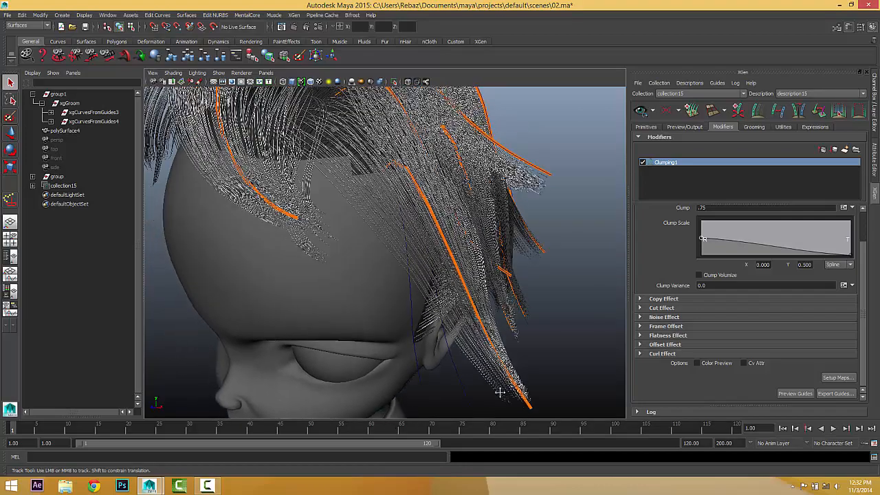
pyautogui.keyDown('alt'); pyautogui.moveTo(500, 392); pyautogui.dragTo(466, 348, button='right'); pyautogui.keyUp('alt')
pyautogui.keyDown('alt'); pyautogui.moveTo(466, 348); pyautogui.dragTo(462, 325); pyautogui.keyUp('alt')
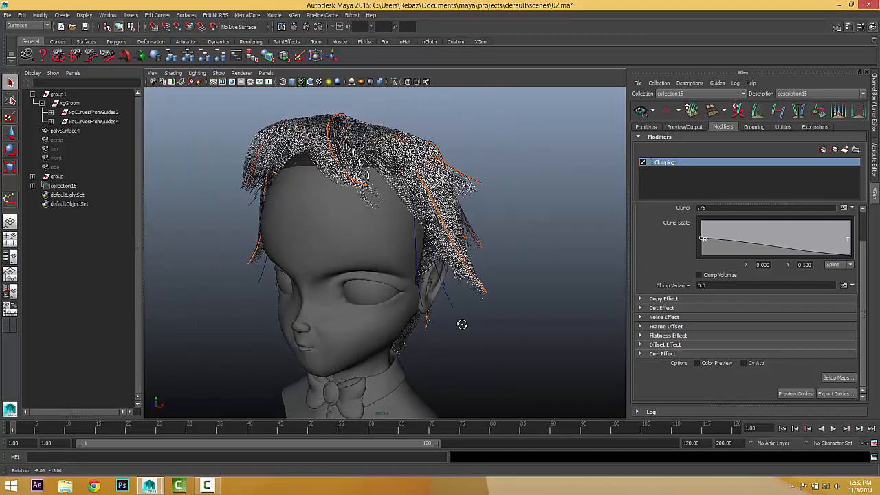
pyautogui.click(845, 149)
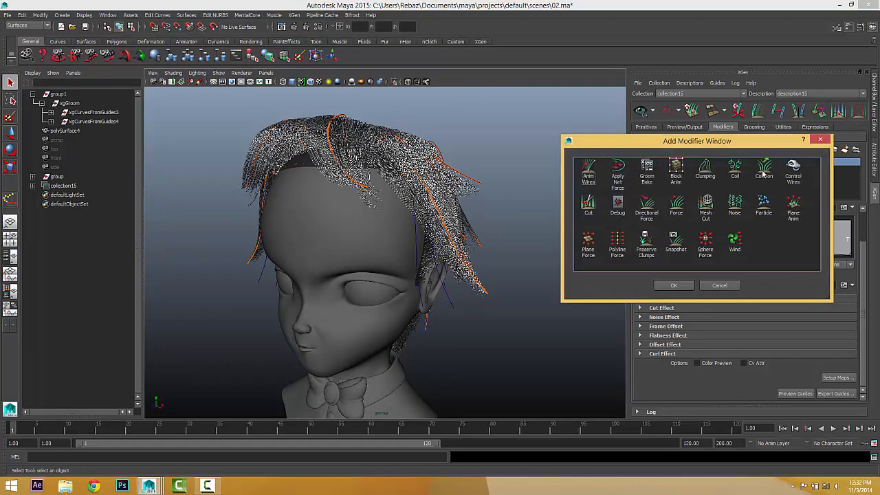
# Add a Clumping2 modifier, raise clump density to 4.14, generate and save its maps.
pyautogui.click(706, 174)
pyautogui.click(679, 285)
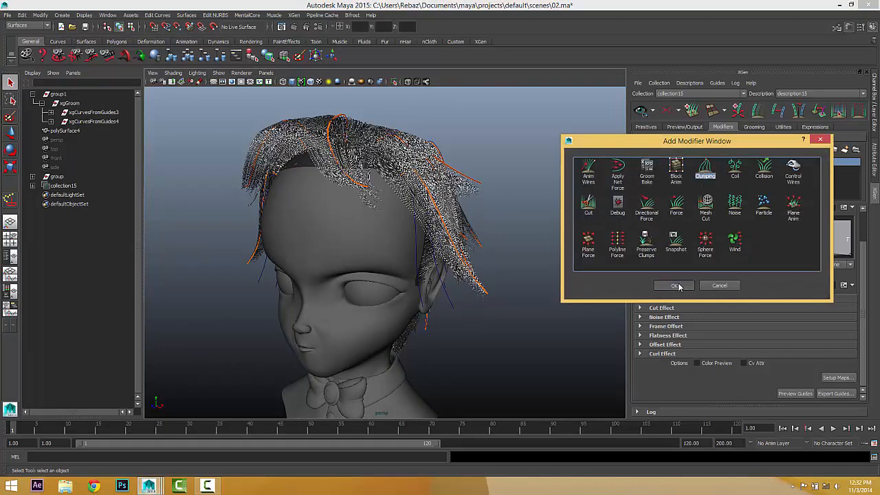
pyautogui.click(673, 163)
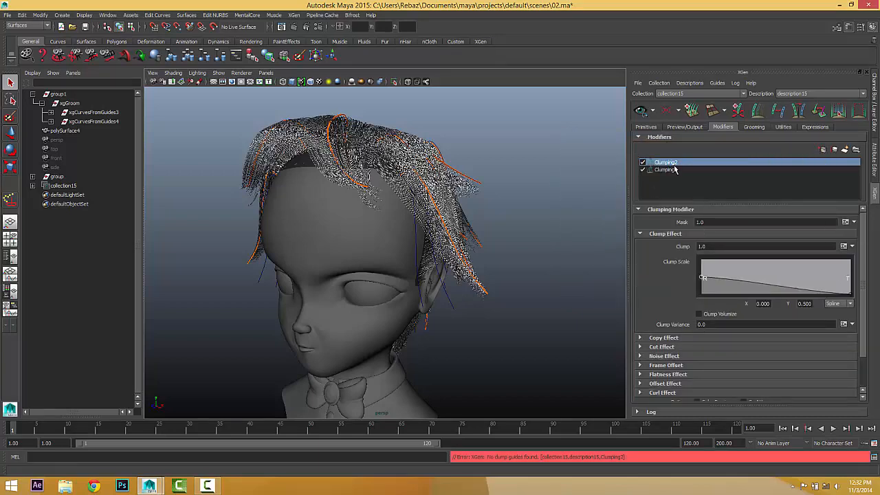
pyautogui.scroll(-3, 662, 287)
pyautogui.click(838, 377)
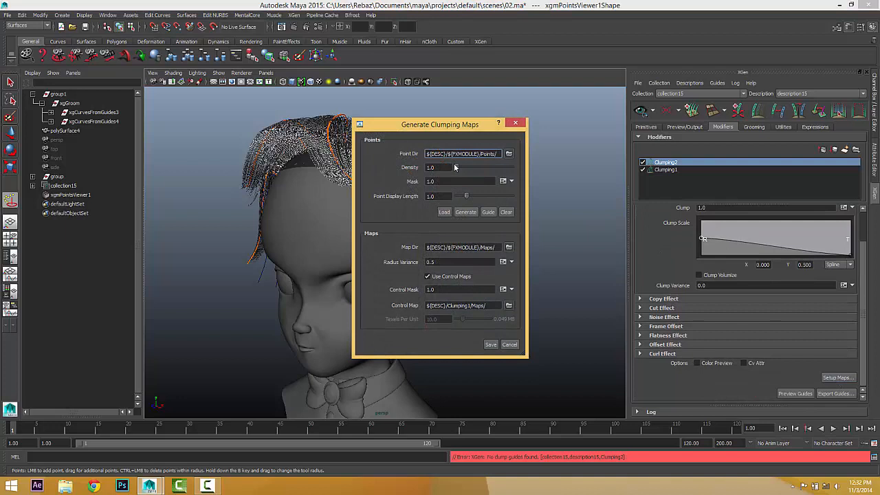
pyautogui.moveTo(454, 167); pyautogui.dragTo(461, 167)
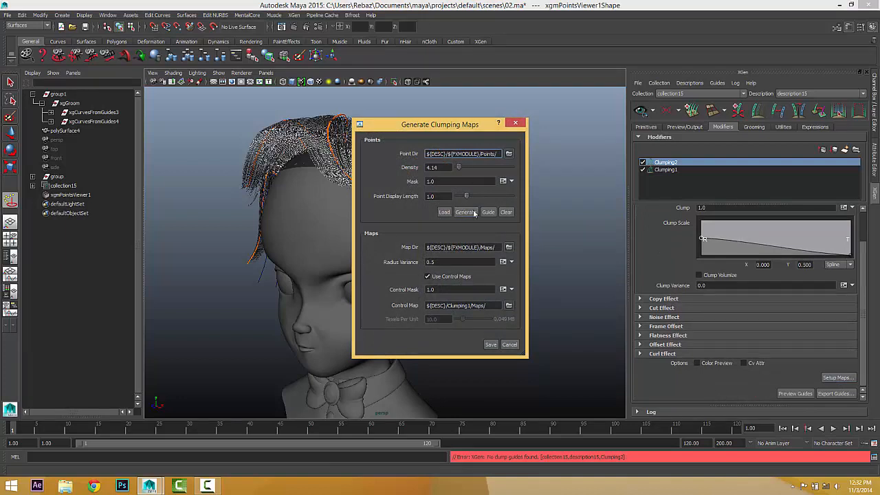
pyautogui.click(466, 212)
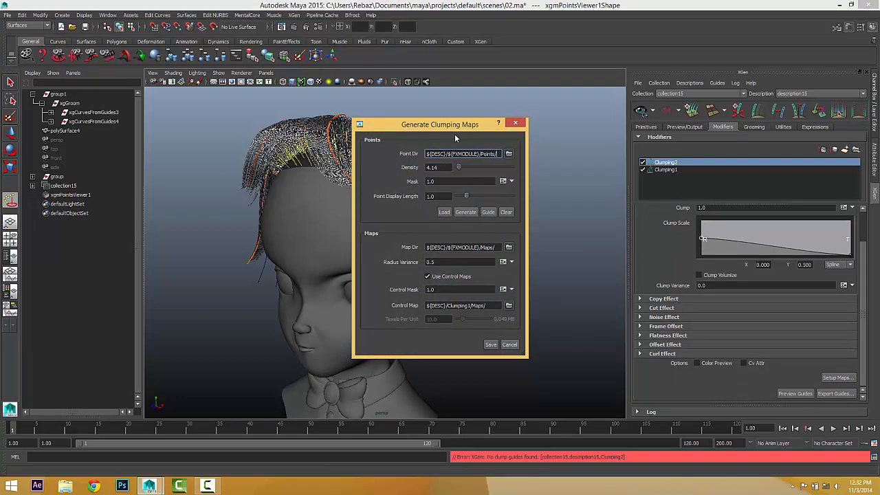
pyautogui.moveTo(454, 126); pyautogui.dragTo(606, 124)
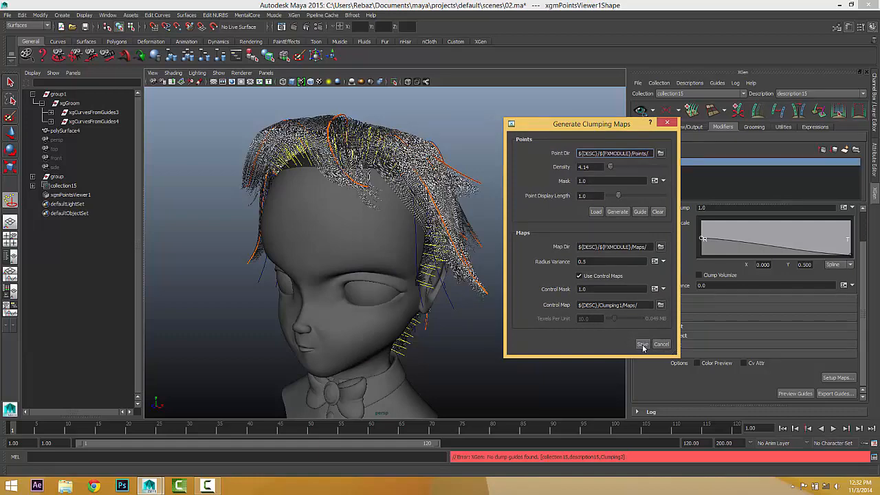
pyautogui.click(642, 345)
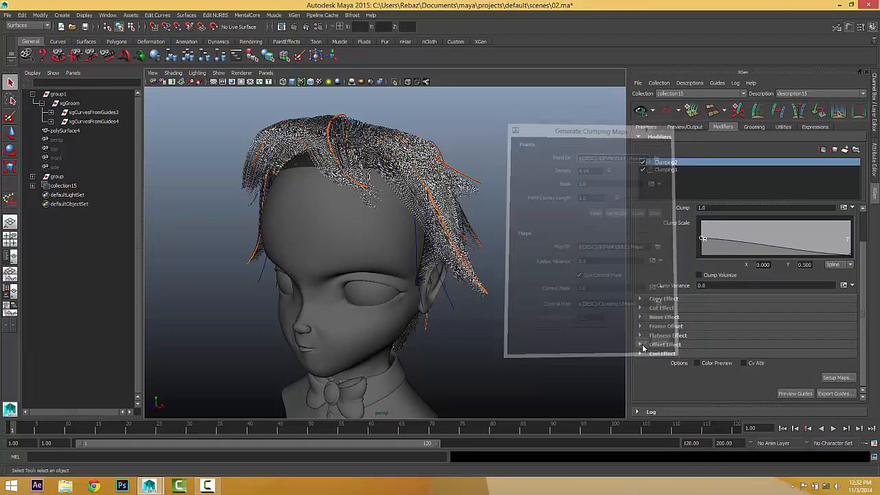
# Set Clumping2's Clump strength to .75.
pyautogui.doubleClick(716, 209)
pyautogui.write('75')
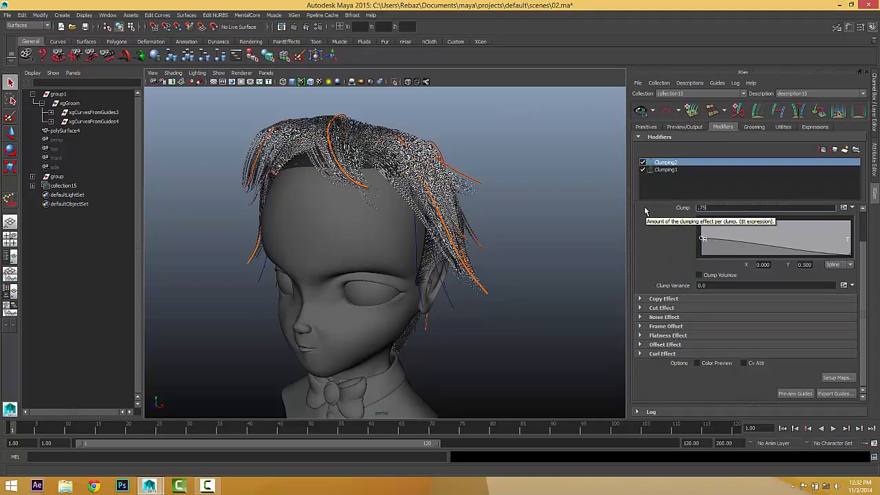
pyautogui.keyDown('alt'); pyautogui.moveTo(576, 234); pyautogui.dragTo(304, 210); pyautogui.keyUp('alt')
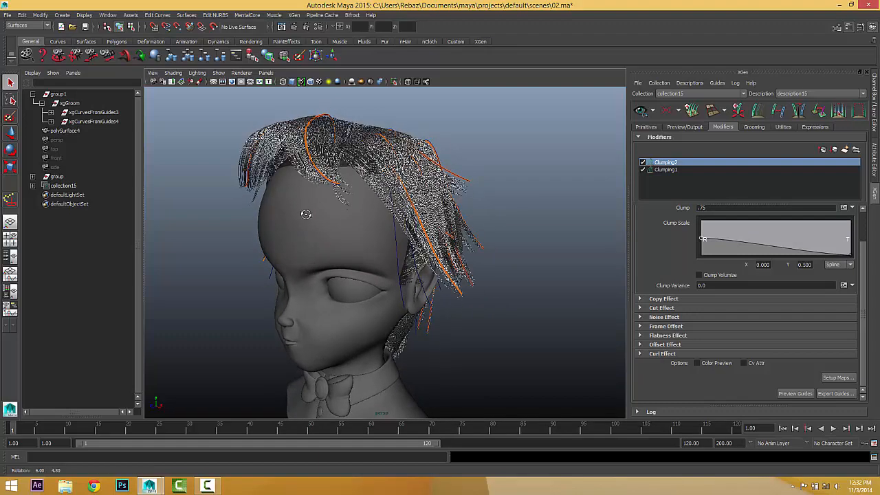
# Add a Coil modifier to the hair stack.
pyautogui.click(845, 149)
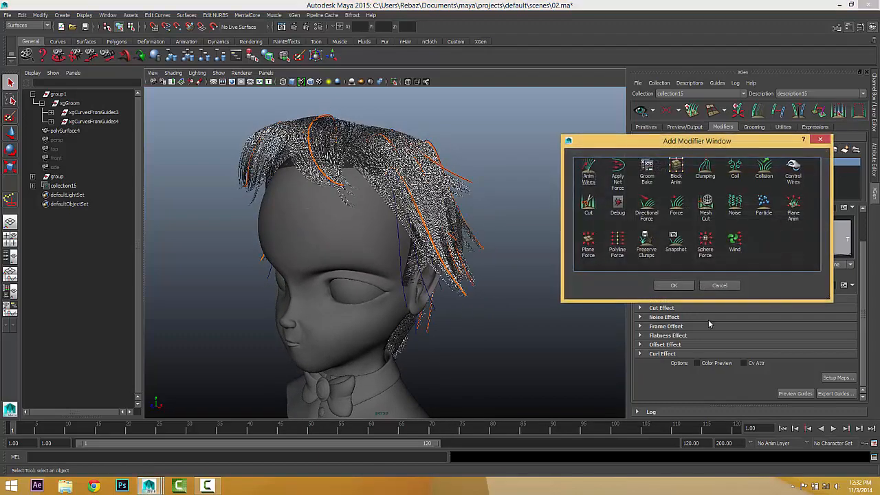
pyautogui.click(735, 172)
pyautogui.click(674, 286)
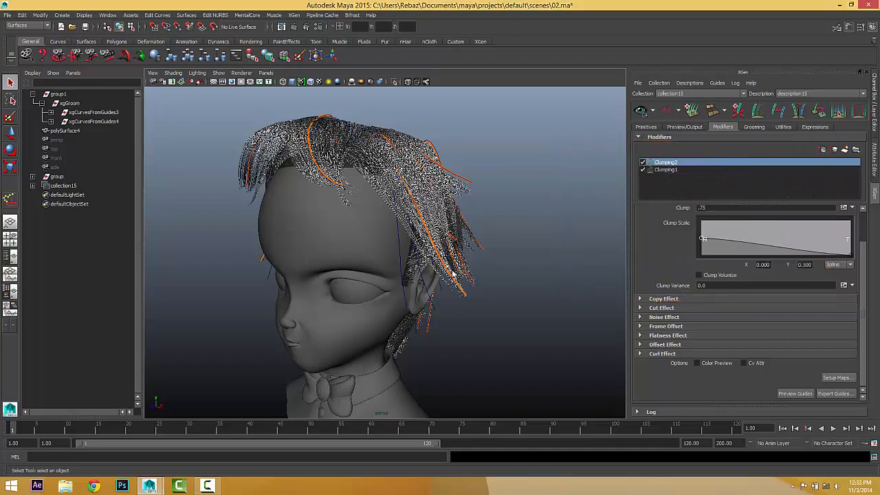
pyautogui.keyDown('alt'); pyautogui.moveTo(453, 274); pyautogui.dragTo(321, 267); pyautogui.keyUp('alt')
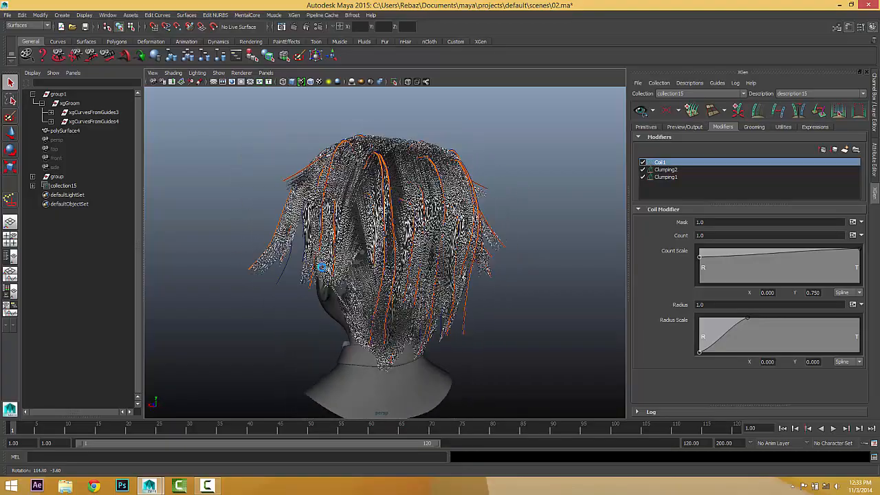
pyautogui.scroll(-5, 411, 293)
pyautogui.keyDown('alt'); pyautogui.moveTo(409, 295); pyautogui.dragTo(421, 277); pyautogui.keyUp('alt')
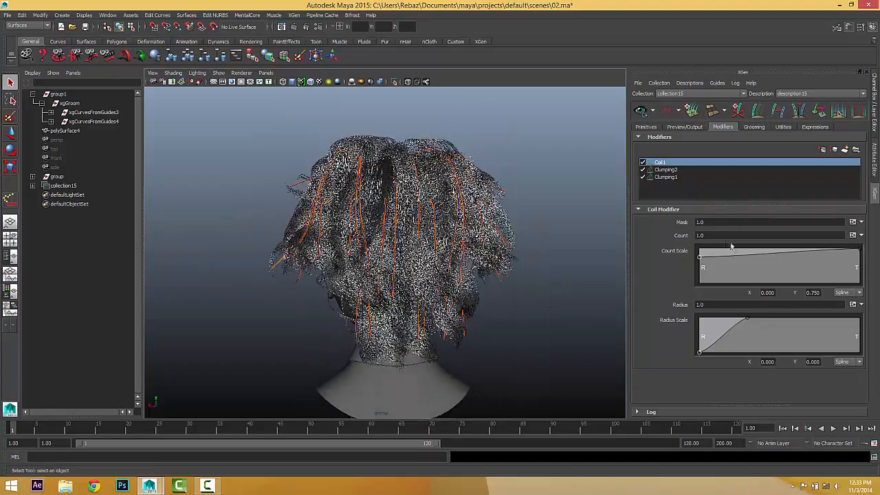
# Set the Coil1 Count to .5 and Radius to .5.
pyautogui.click(721, 234)
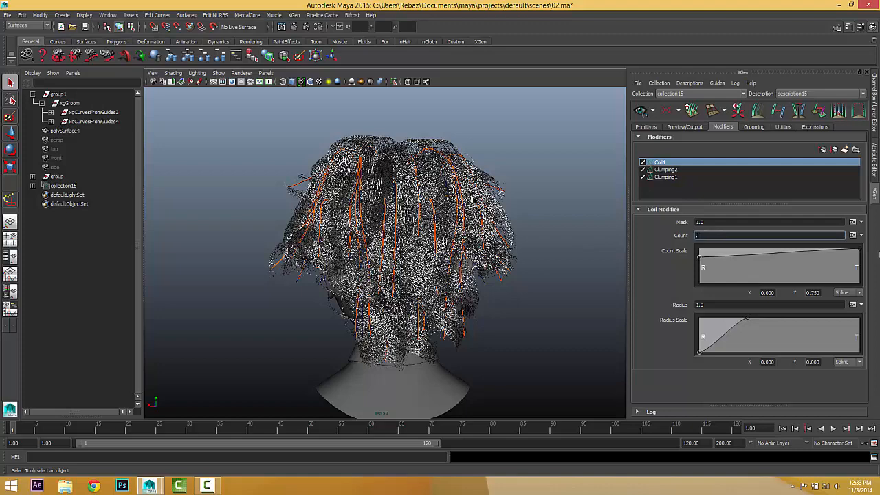
pyautogui.write('.5')
pyautogui.press('Return')
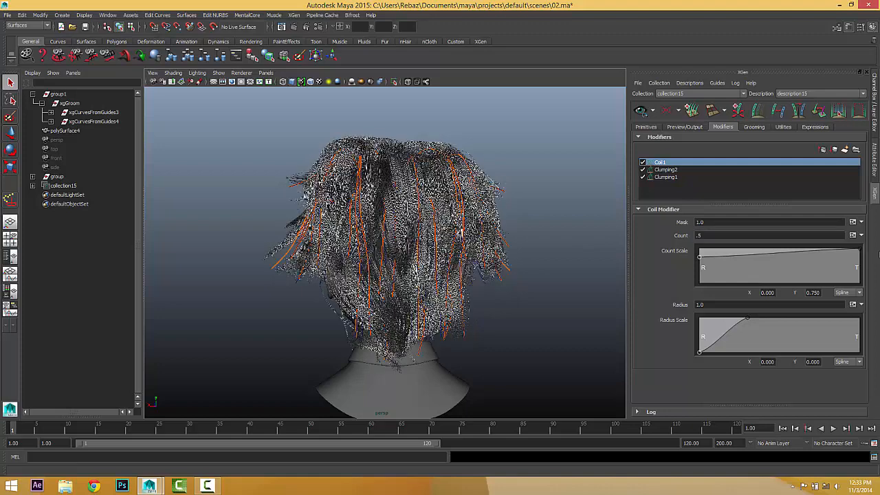
pyautogui.click(771, 304)
pyautogui.write('.5')
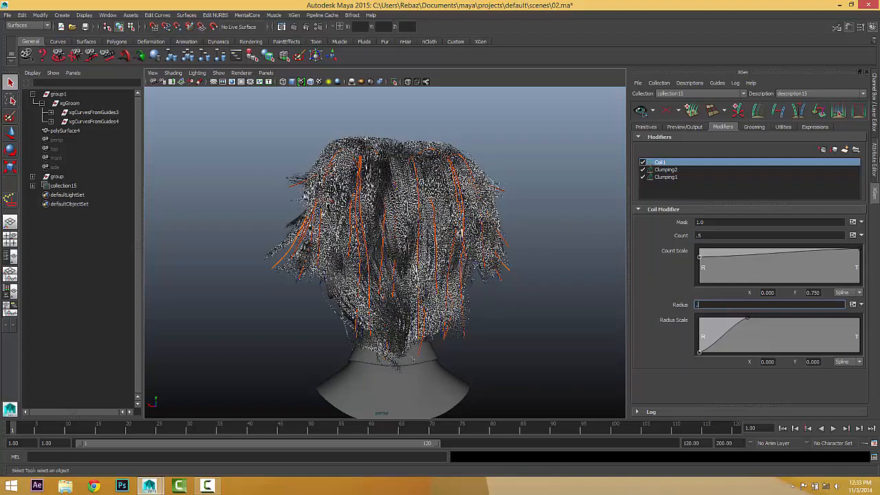
pyautogui.press('Return')
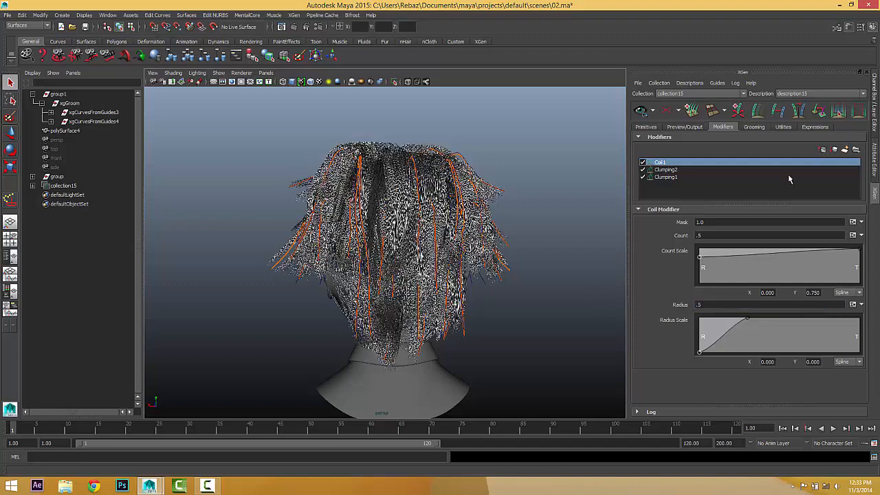
# Compare coil Count values 1.5, 1 and .5 on the hair.
pyautogui.click(714, 236)
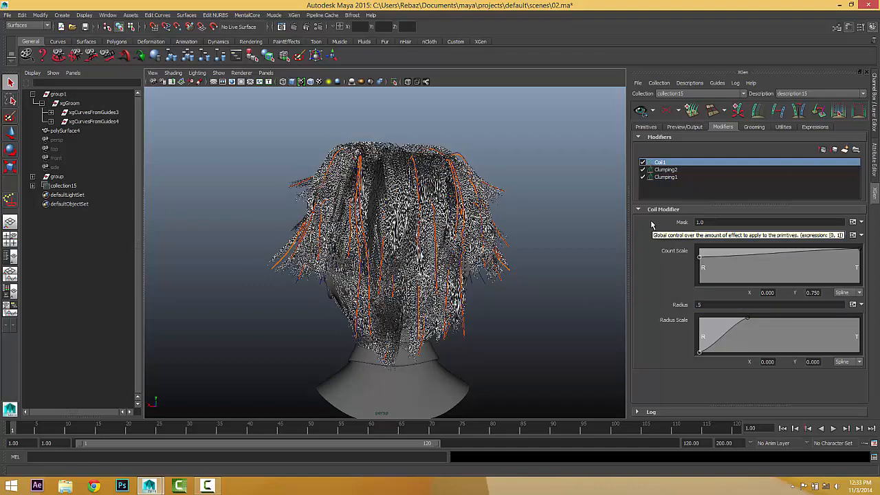
pyautogui.press('Return')
pyautogui.keyDown('alt'); pyautogui.moveTo(614, 230); pyautogui.dragTo(655, 292); pyautogui.keyUp('alt')
pyautogui.scroll(5, 536, 301)
pyautogui.keyDown('alt'); pyautogui.moveTo(533, 296); pyautogui.dragTo(516, 287); pyautogui.keyUp('alt')
pyautogui.keyDown('alt'); pyautogui.moveTo(517, 287); pyautogui.dragTo(507, 329, button='middle'); pyautogui.keyUp('alt')
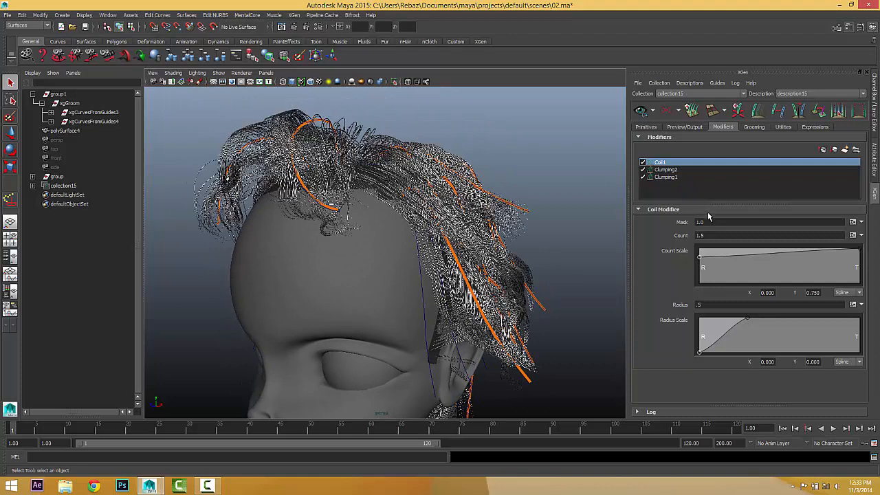
pyautogui.moveTo(708, 236); pyautogui.dragTo(655, 234)
pyautogui.write('1')
pyautogui.press('Return')
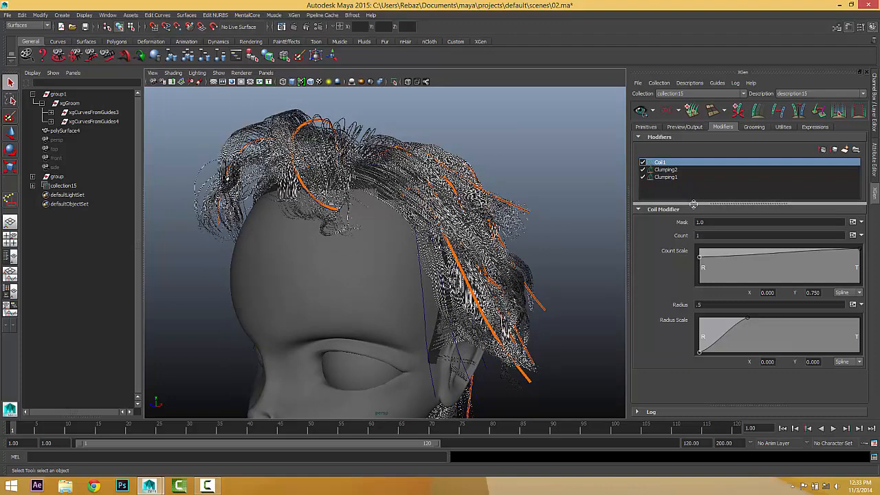
pyautogui.click(714, 235)
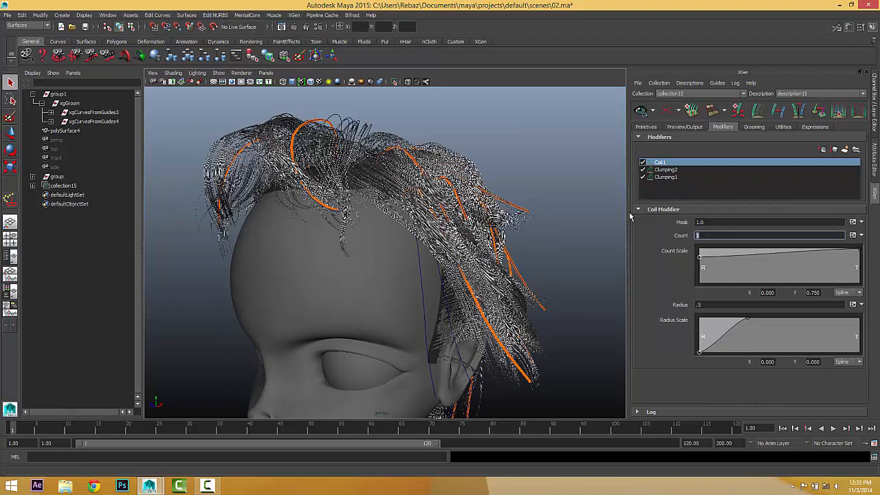
pyautogui.write('.5')
pyautogui.press('Return')
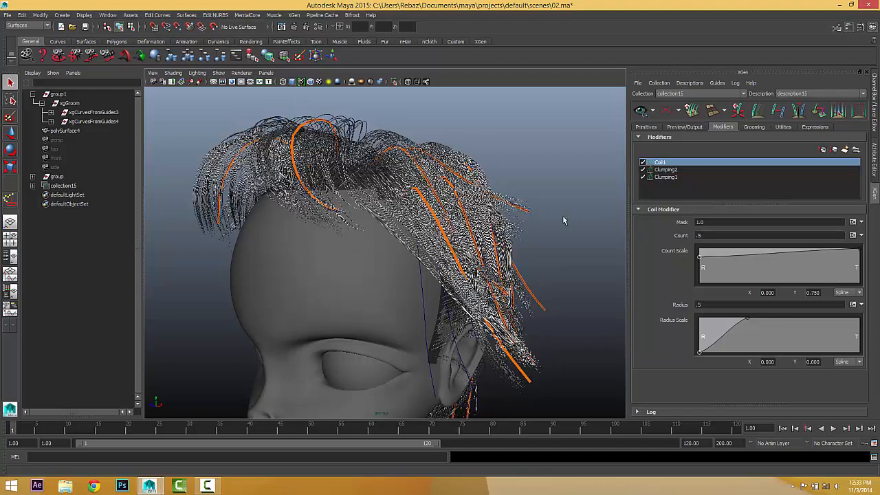
# Try coil Count 1.5 once more, then settle it back at 1.
pyautogui.keyDown('alt'); pyautogui.moveTo(563, 220); pyautogui.dragTo(256, 232); pyautogui.keyUp('alt')
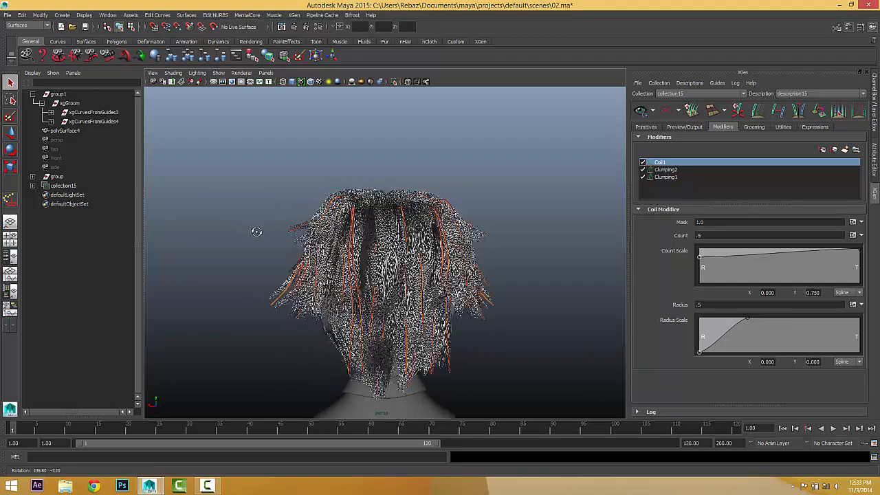
pyautogui.click(709, 235)
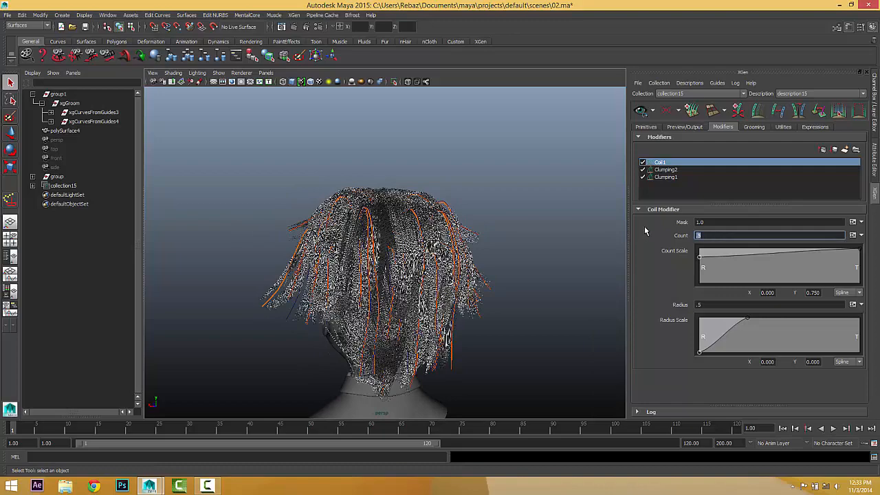
pyautogui.write('1.5')
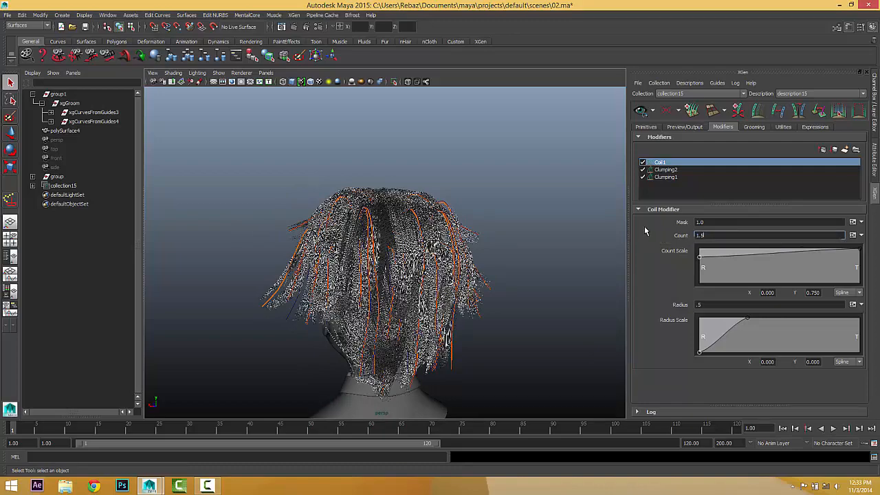
pyautogui.press('Return')
pyautogui.keyDown('alt'); pyautogui.moveTo(583, 250); pyautogui.dragTo(486, 225); pyautogui.keyUp('alt')
pyautogui.scroll(3, 486, 225)
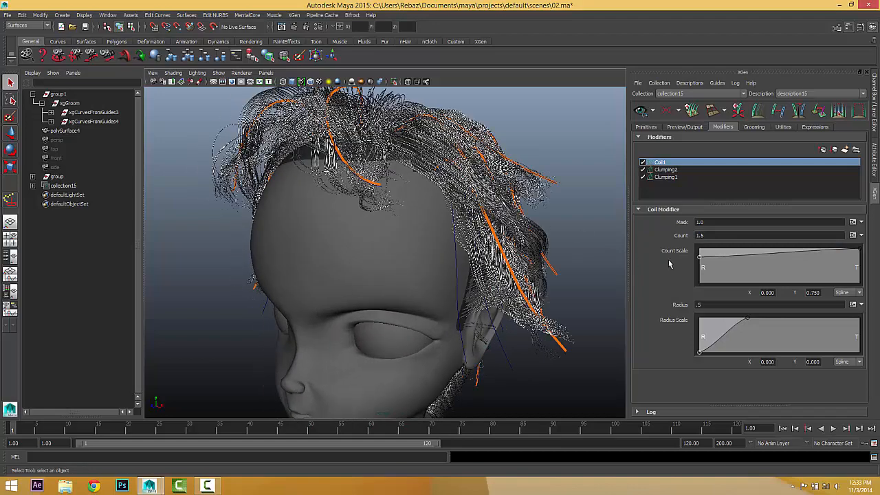
pyautogui.press('Return')
pyautogui.keyDown('alt'); pyautogui.moveTo(427, 244); pyautogui.dragTo(447, 232); pyautogui.keyUp('alt')
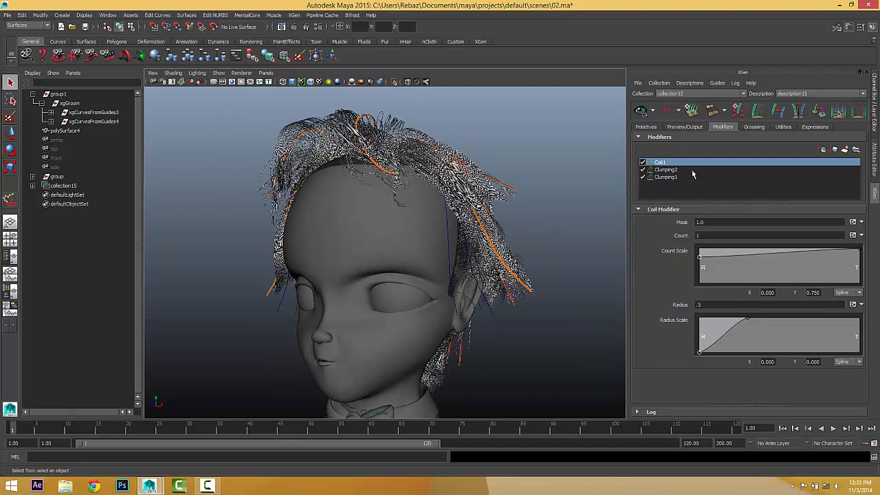
pyautogui.click(844, 150)
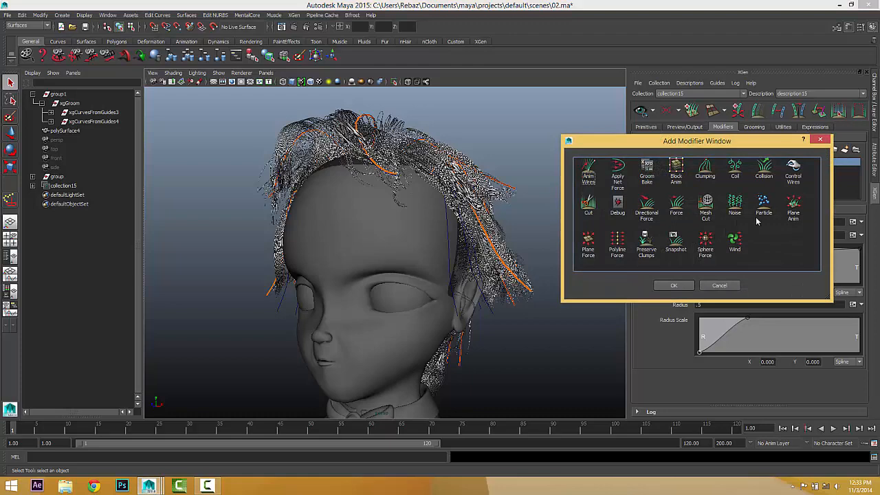
# Add a Noise modifier to the hair stack.
pyautogui.click(735, 168)
pyautogui.click(674, 285)
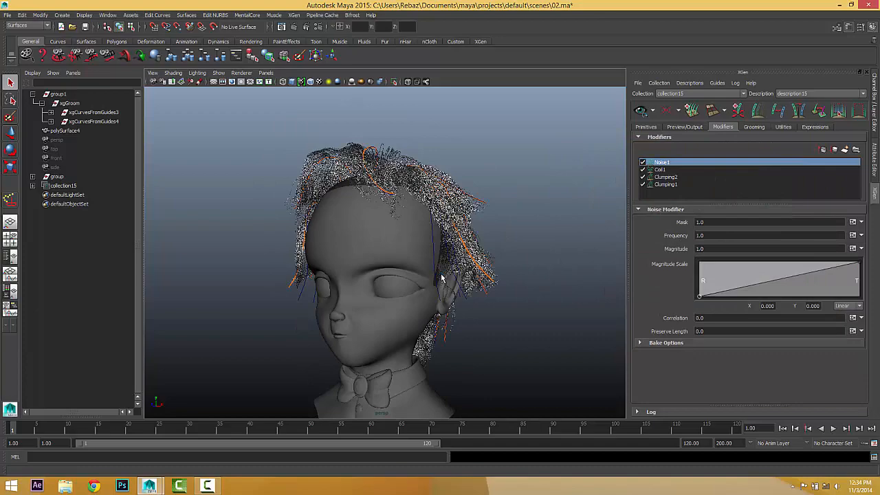
pyautogui.keyDown('alt'); pyautogui.moveTo(442, 279); pyautogui.dragTo(381, 282); pyautogui.keyUp('alt')
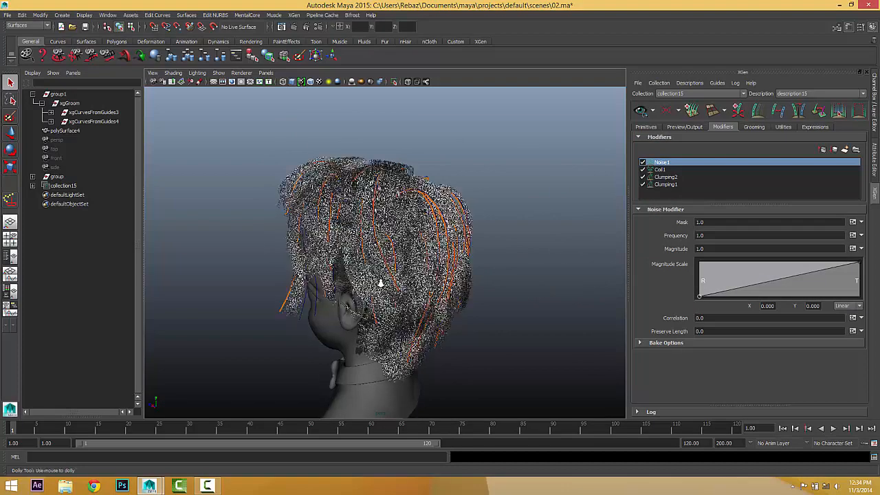
pyautogui.scroll(2, 382, 283)
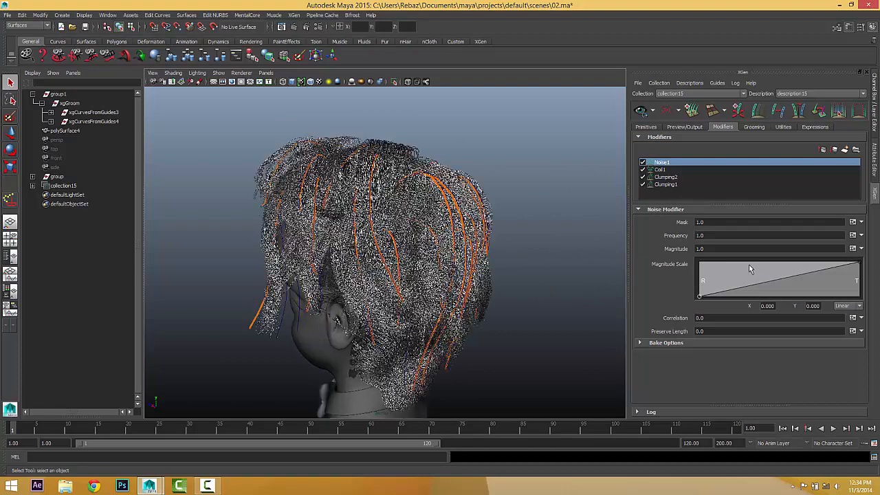
# Set the noise Magnitude and Frequency both to .5.
pyautogui.doubleClick(711, 249)
pyautogui.write('.5')
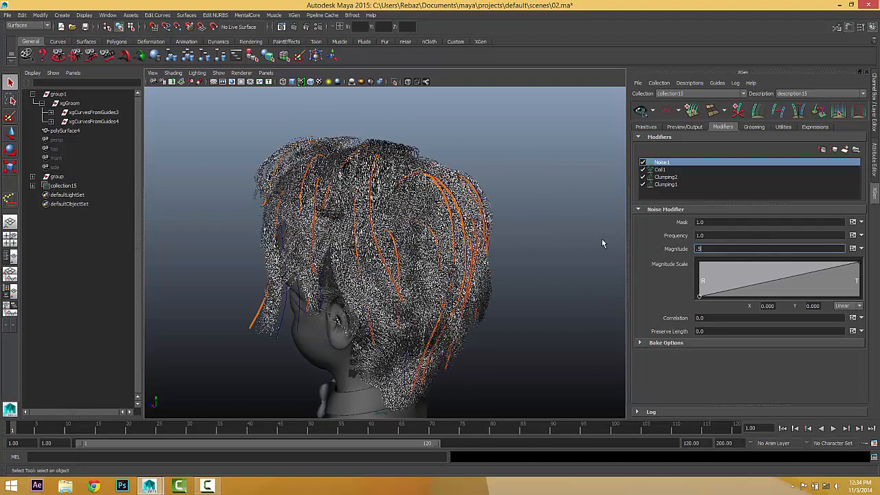
pyautogui.press('Return')
pyautogui.doubleClick(712, 235)
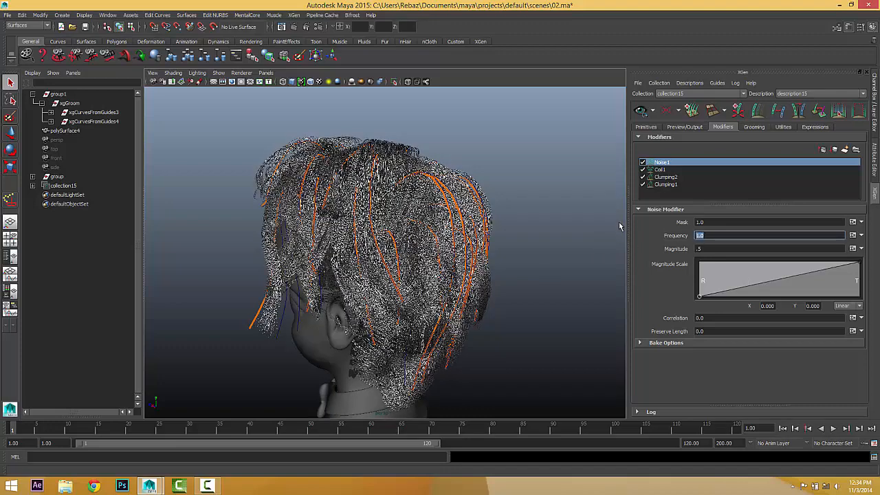
pyautogui.write('.5')
pyautogui.press('Return')
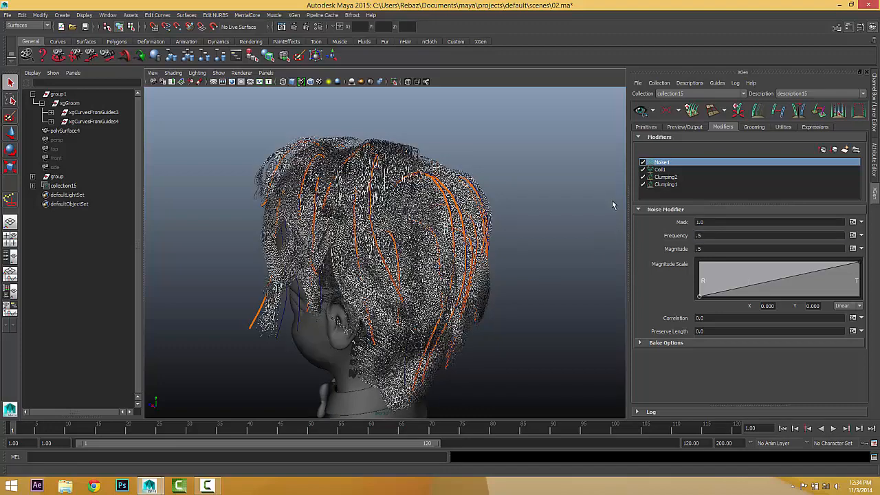
pyautogui.keyDown('alt'); pyautogui.moveTo(612, 210); pyautogui.dragTo(498, 217); pyautogui.keyUp('alt')
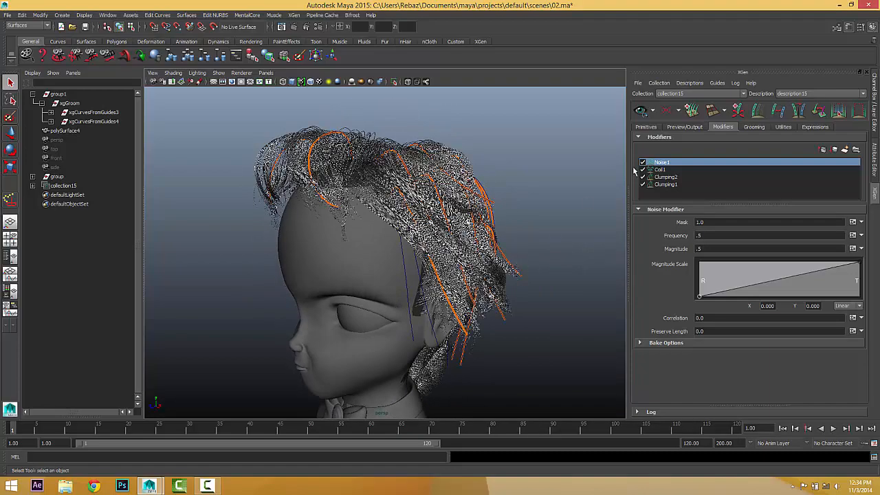
# Add a Cut modifier and change its Amount expression from rand(0.0,0.2) to rand(0.0,1).
pyautogui.click(846, 150)
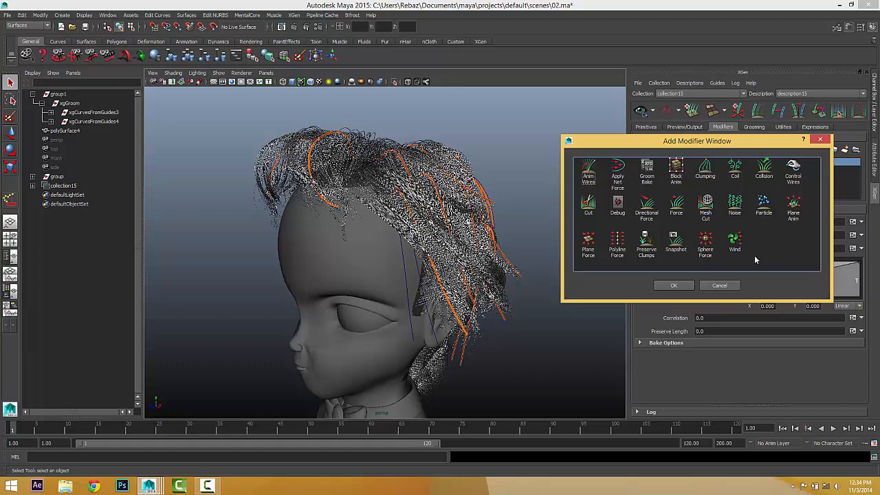
pyautogui.click(673, 285)
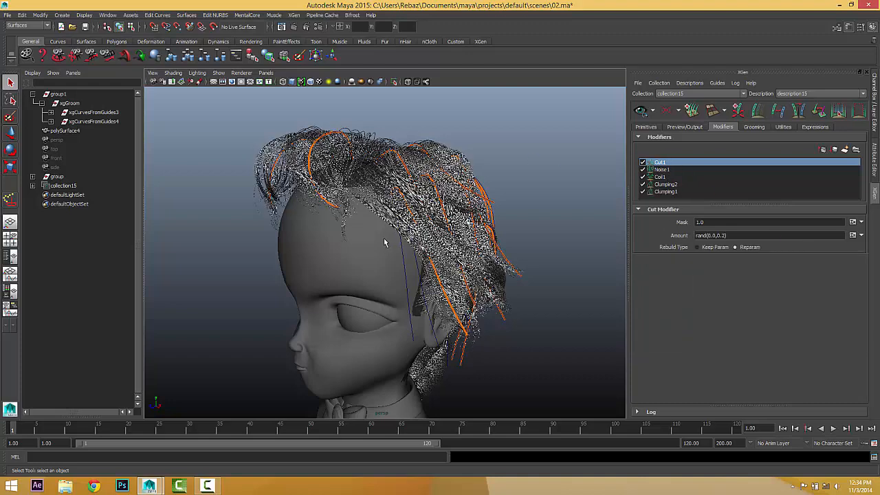
pyautogui.keyDown('alt'); pyautogui.moveTo(306, 223); pyautogui.dragTo(338, 226); pyautogui.keyUp('alt')
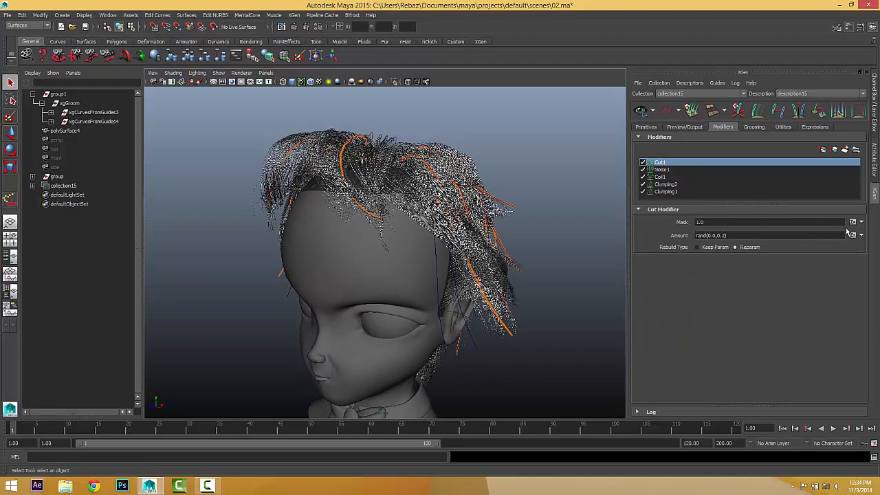
pyautogui.click(853, 236)
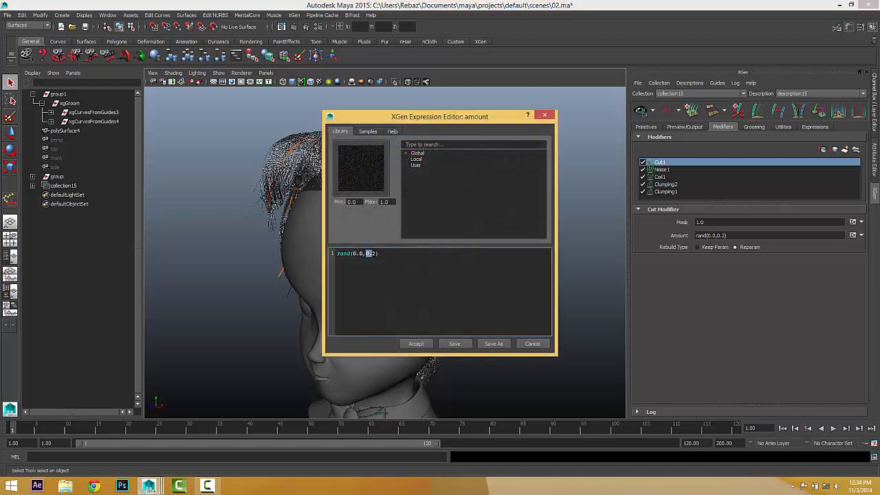
pyautogui.write('1')
pyautogui.click(416, 344)
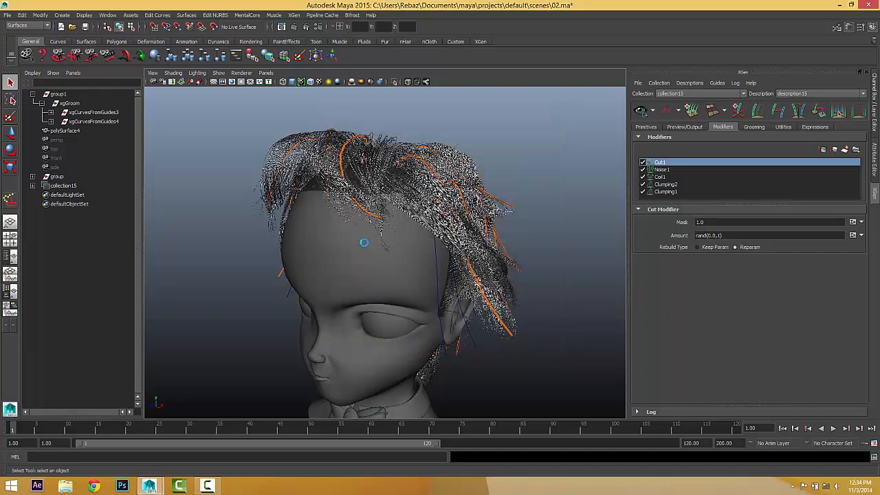
pyautogui.keyDown('alt'); pyautogui.moveTo(279, 205); pyautogui.dragTo(298, 208); pyautogui.keyUp('alt')
pyautogui.keyDown('alt'); pyautogui.moveTo(402, 208); pyautogui.dragTo(287, 256); pyautogui.keyUp('alt')
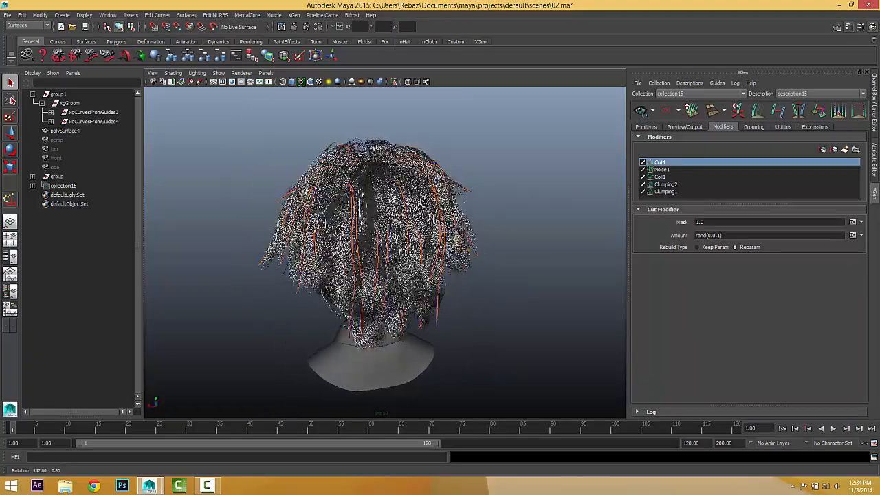
pyautogui.moveTo(449, 231)
pyautogui.keyDown('alt'); pyautogui.mouseDown()
pyautogui.moveTo(444, 238)
pyautogui.moveTo(457, 219)
pyautogui.moveTo(447, 239)
pyautogui.mouseUp(); pyautogui.keyUp('alt')
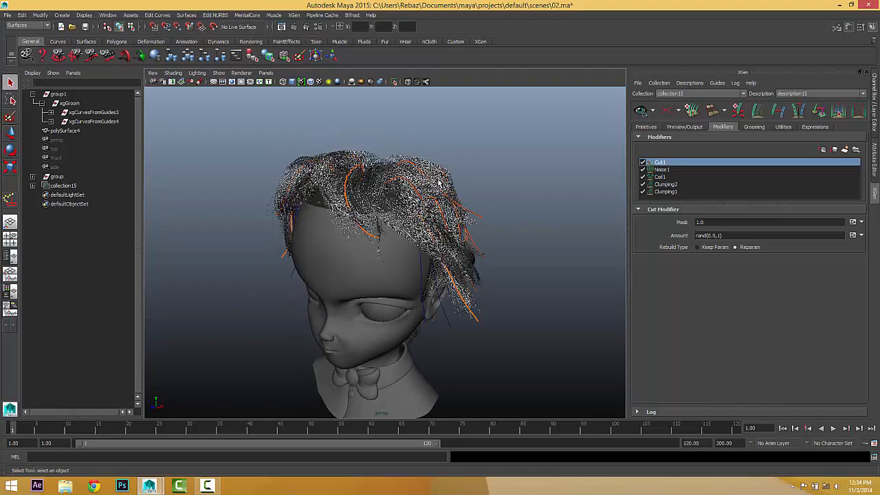
pyautogui.keyDown('alt'); pyautogui.moveTo(457, 198); pyautogui.dragTo(374, 223); pyautogui.keyUp('alt')
pyautogui.scroll(7, 359, 217)
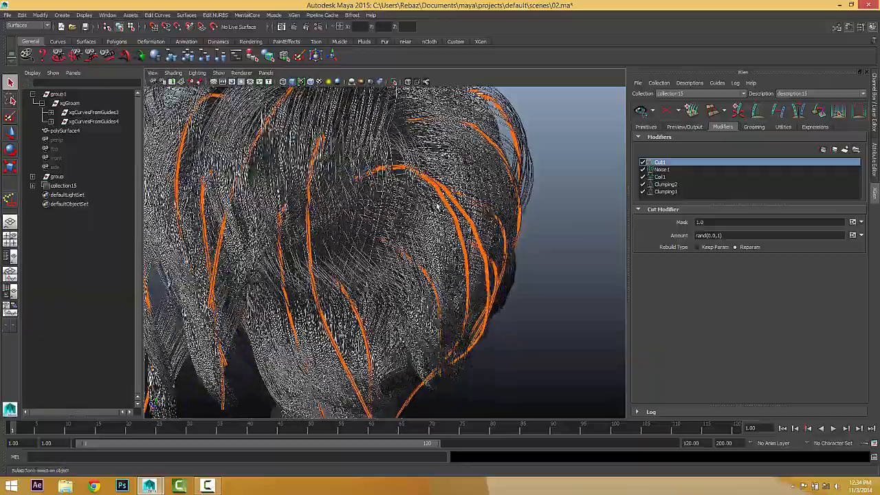
pyautogui.scroll(-3, 386, 237)
pyautogui.keyDown('alt'); pyautogui.moveTo(426, 248); pyautogui.dragTo(373, 214); pyautogui.keyUp('alt')
# Open the Hypershade and create a new lambert3 material for the collection15 hair.
pyautogui.click(62, 185)
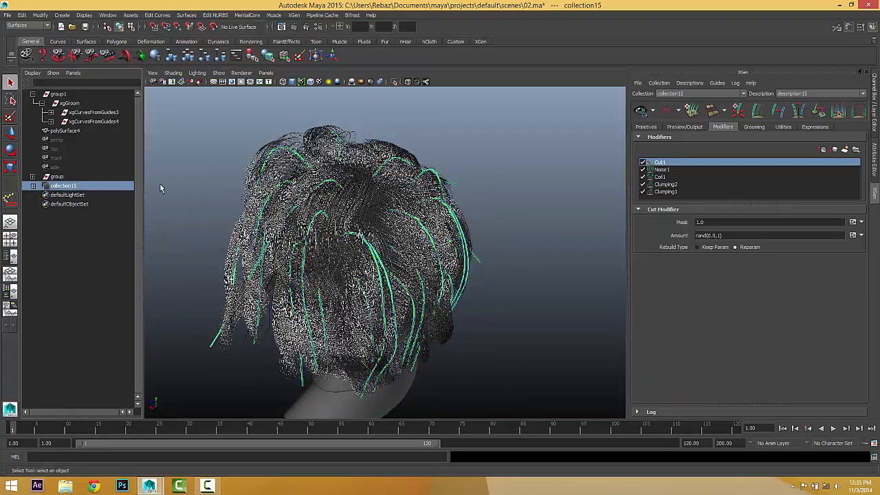
pyautogui.keyDown('alt'); pyautogui.moveTo(372, 243); pyautogui.dragTo(330, 242); pyautogui.keyUp('alt')
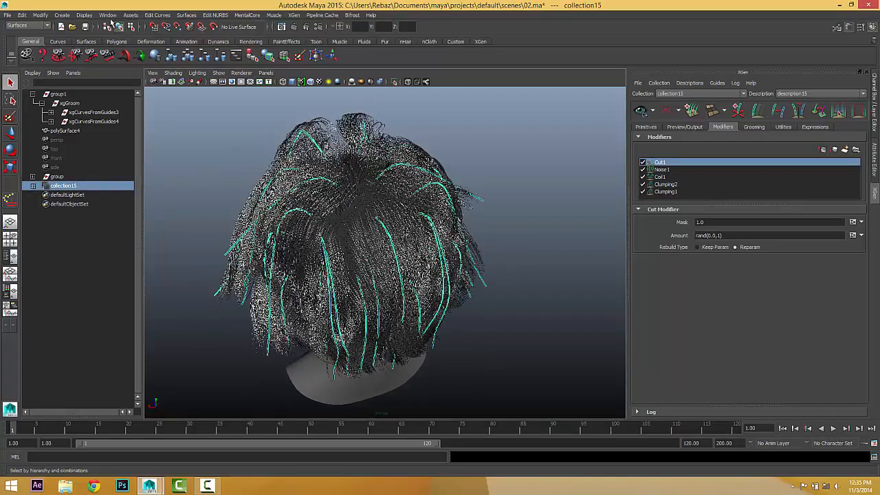
pyautogui.click(108, 15)
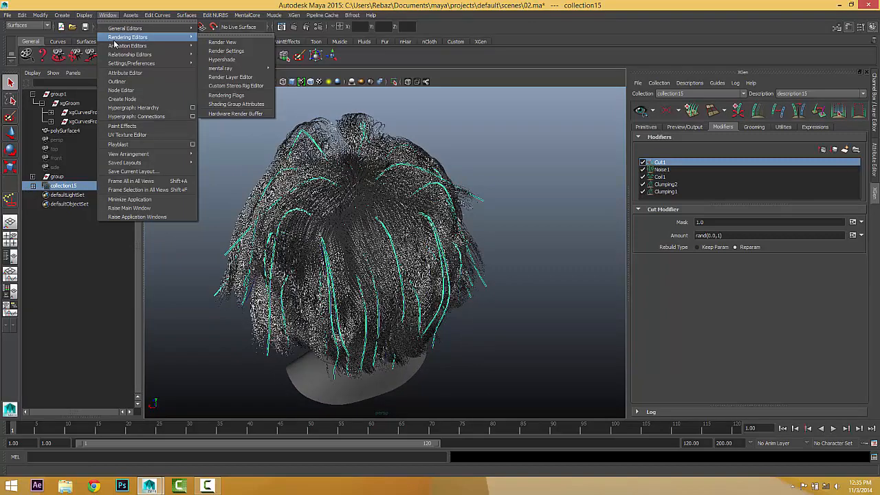
pyautogui.click(233, 59)
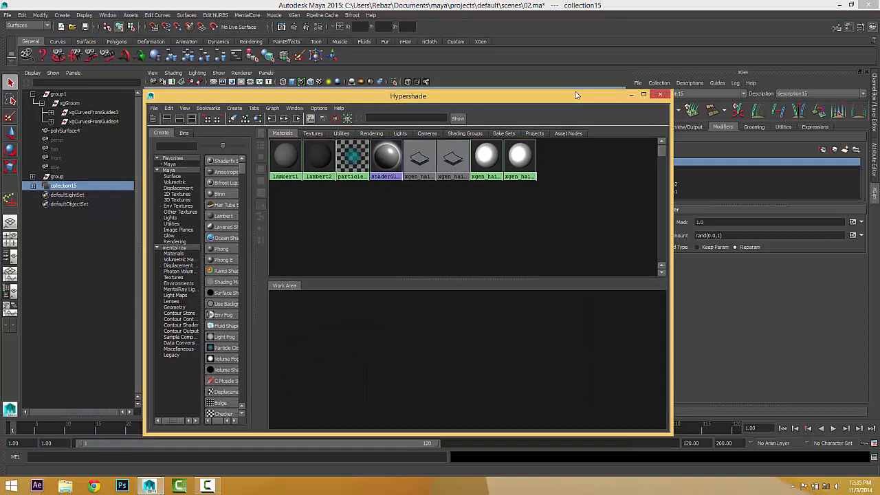
pyautogui.moveTo(576, 95); pyautogui.dragTo(595, 82)
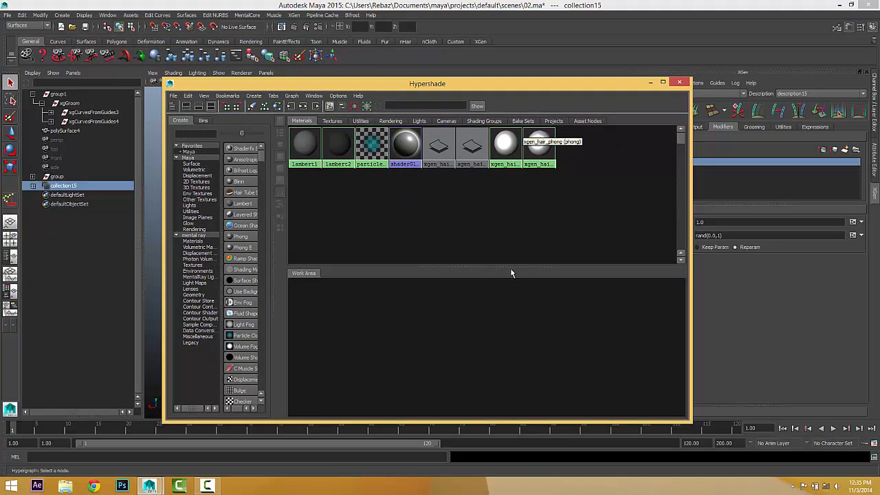
pyautogui.click(241, 204)
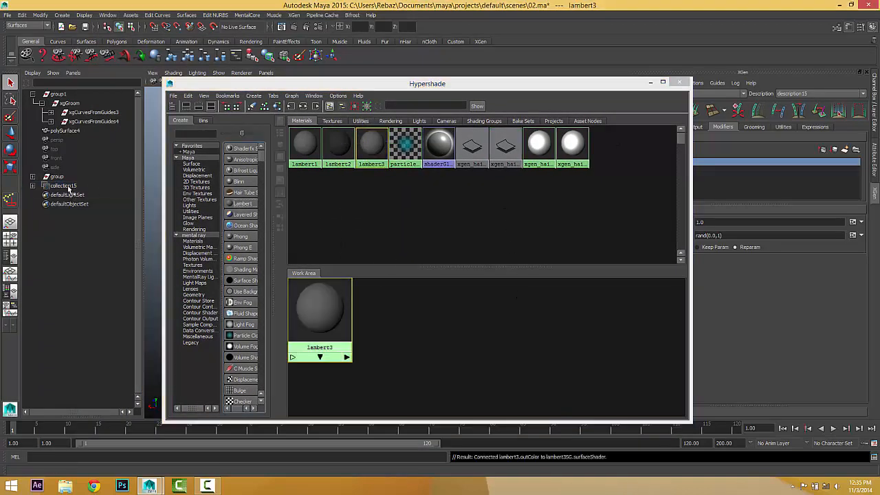
pyautogui.moveTo(325, 318); pyautogui.dragTo(324, 282, button='right')
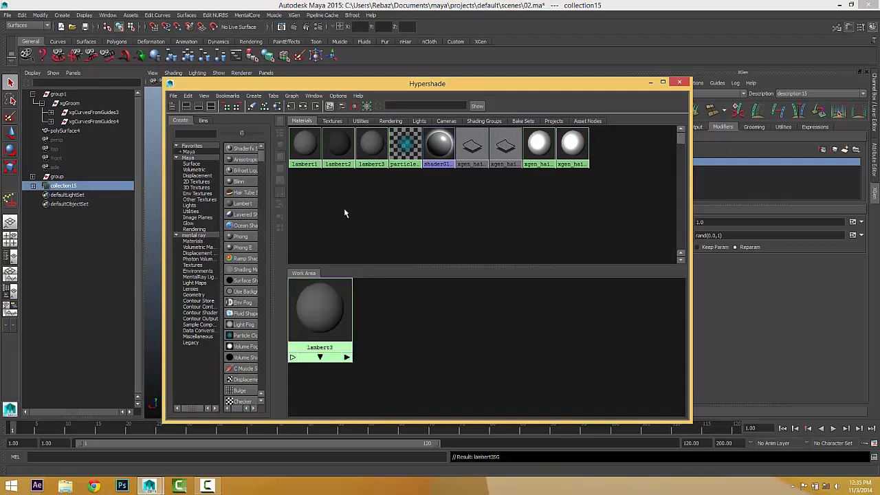
pyautogui.doubleClick(314, 305)
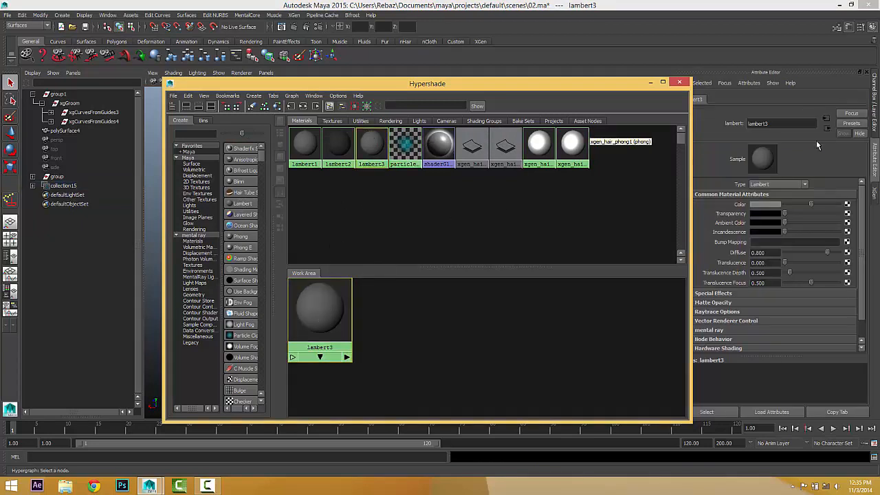
# Map lambert3's Color with a new mental ray xgen_hair_phen shader.
pyautogui.click(847, 206)
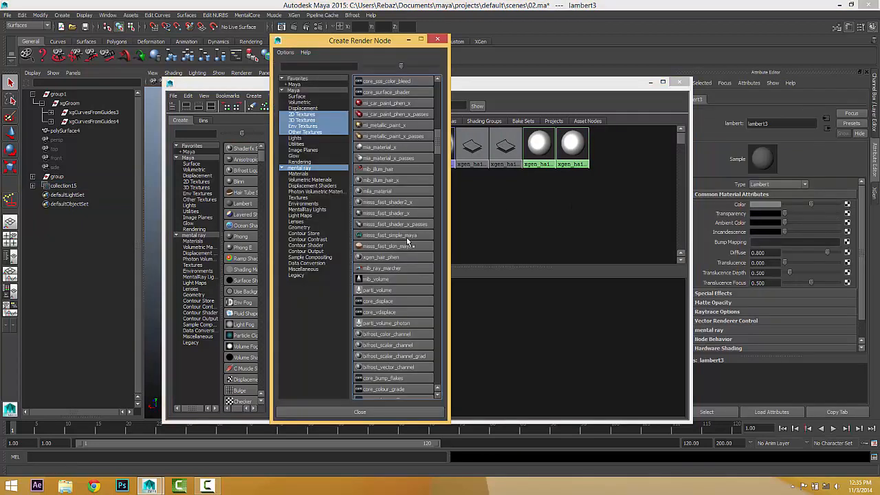
pyautogui.click(301, 174)
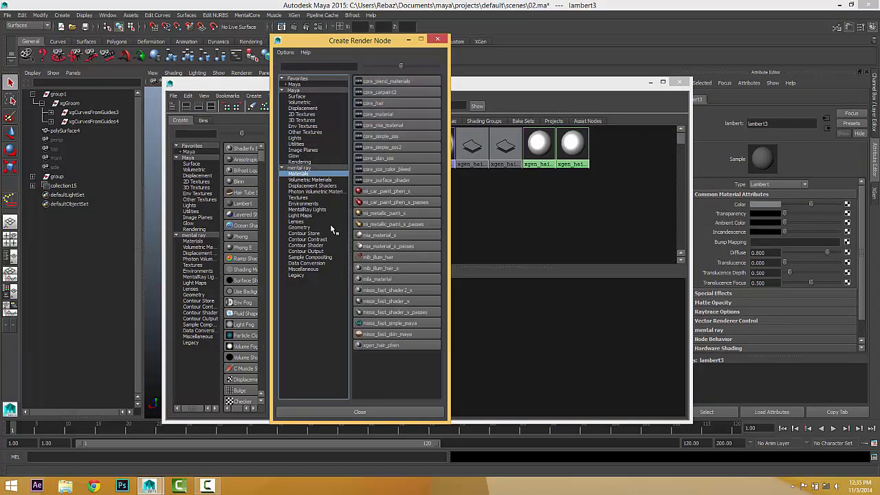
pyautogui.click(307, 170)
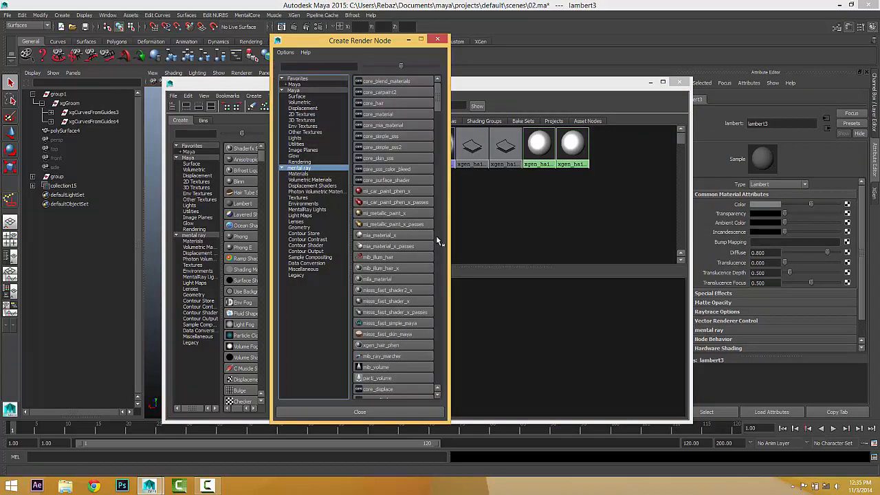
pyautogui.scroll(-4, 395, 257)
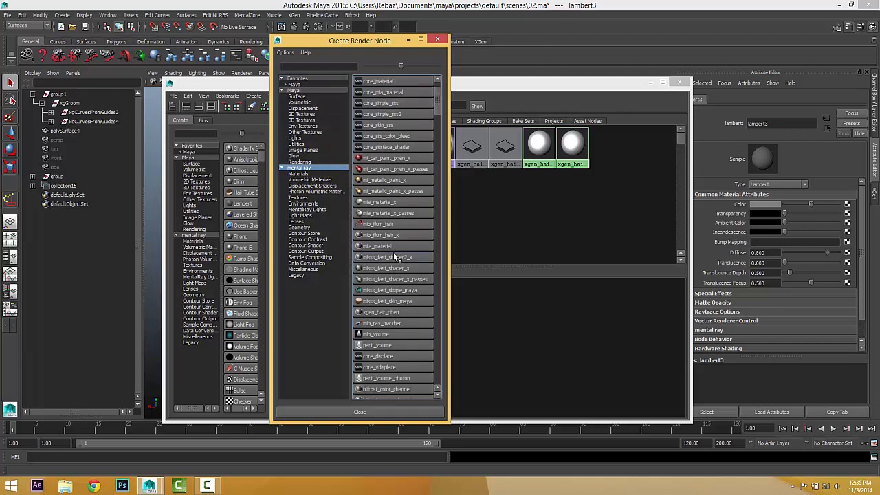
pyautogui.scroll(4, 396, 246)
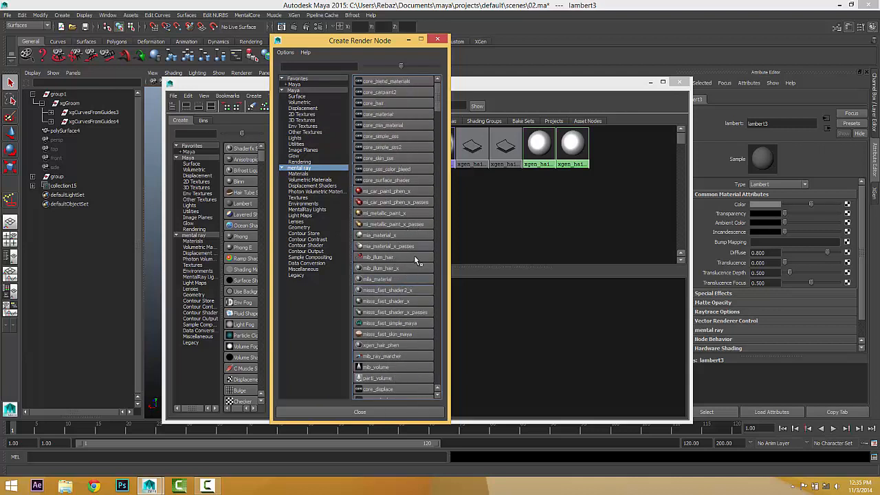
pyautogui.click(378, 347)
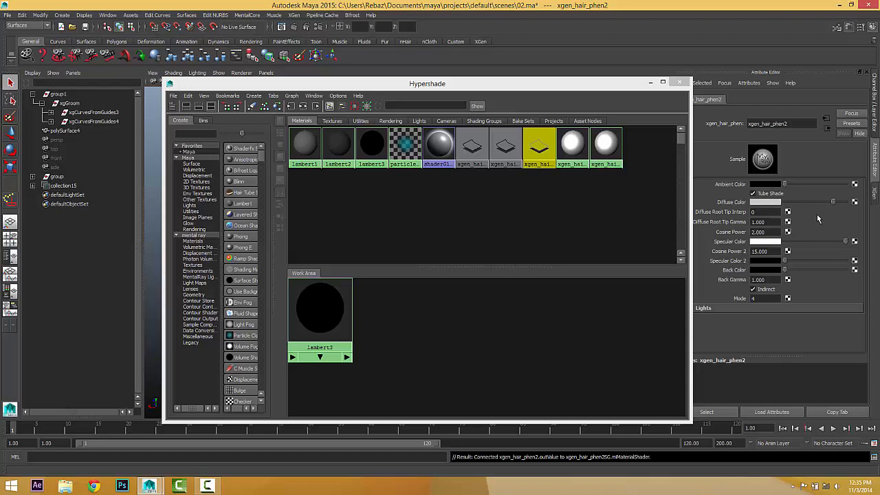
# Map the hair shader's Diffuse Color with an xgen_root_tip_color_blend node.
pyautogui.click(854, 203)
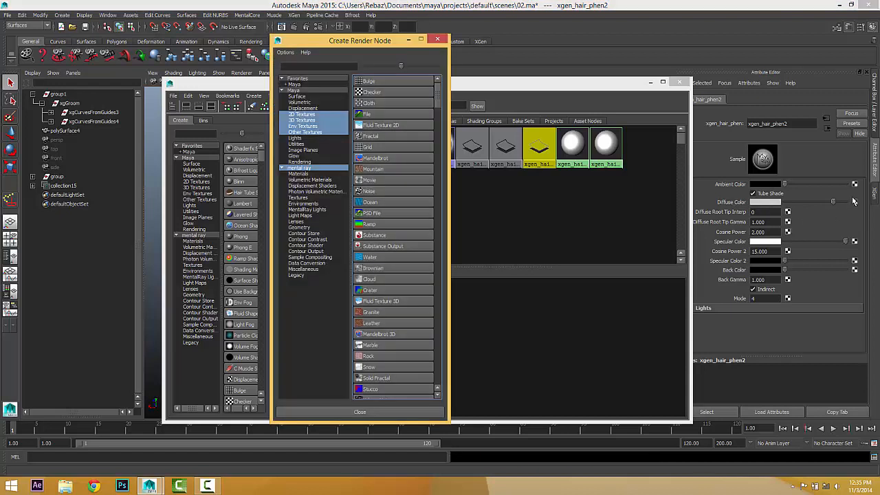
pyautogui.click(298, 168)
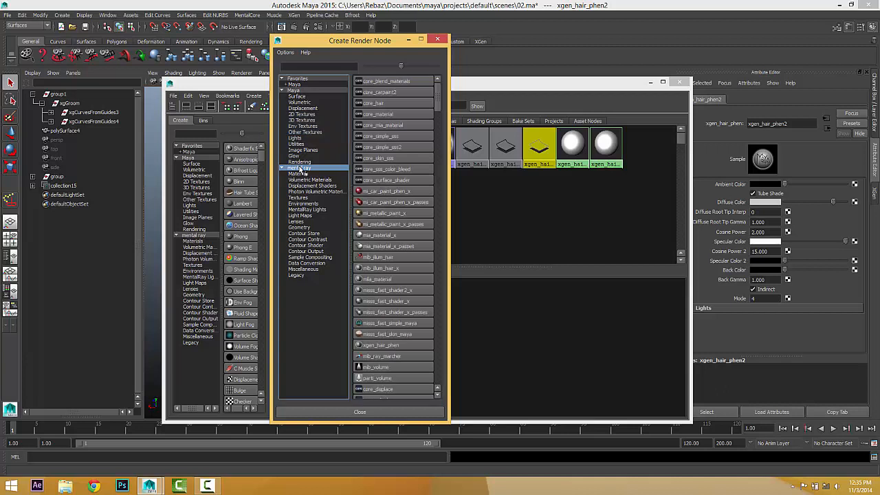
pyautogui.scroll(-6, 397, 327)
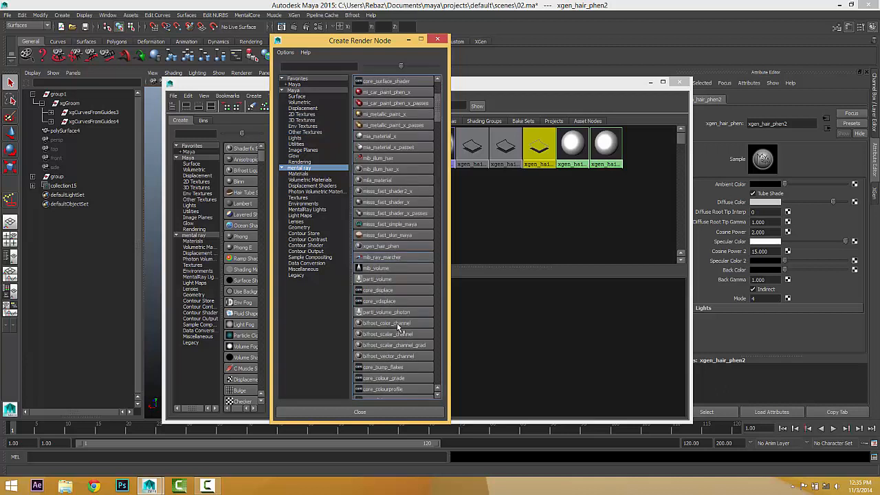
pyautogui.scroll(-6, 397, 321)
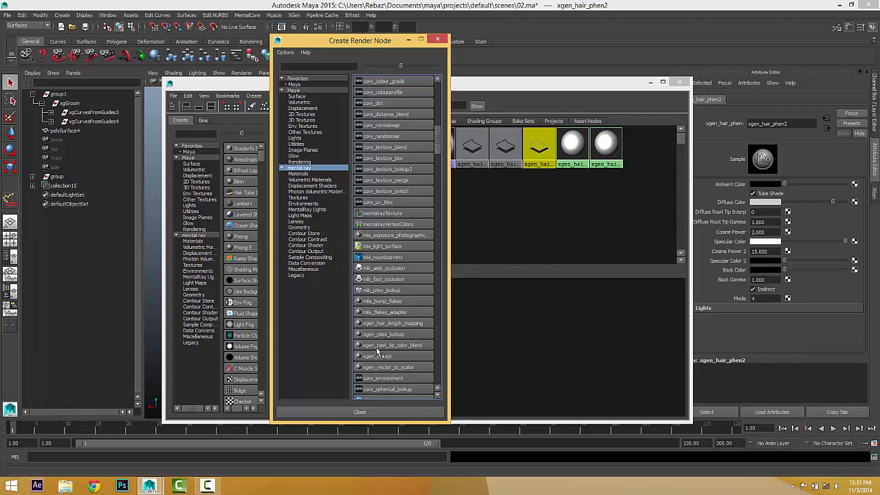
pyautogui.click(405, 346)
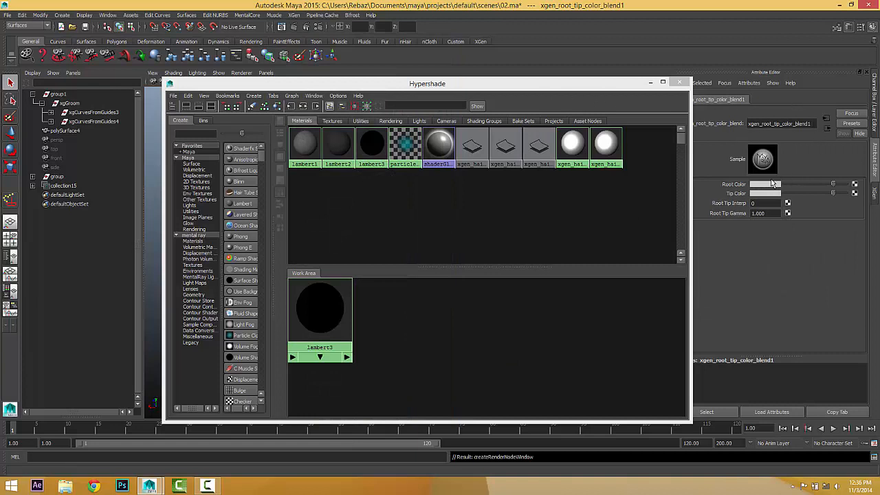
# Set the Root colour to a dark reddish brown and the Tip to a slightly lighter brown.
pyautogui.moveTo(834, 186); pyautogui.dragTo(809, 186)
pyautogui.click(772, 184)
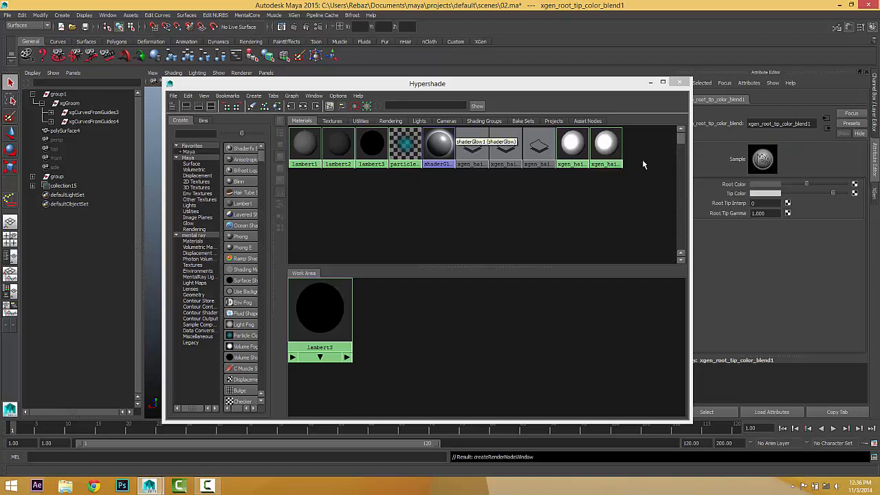
pyautogui.click(759, 187)
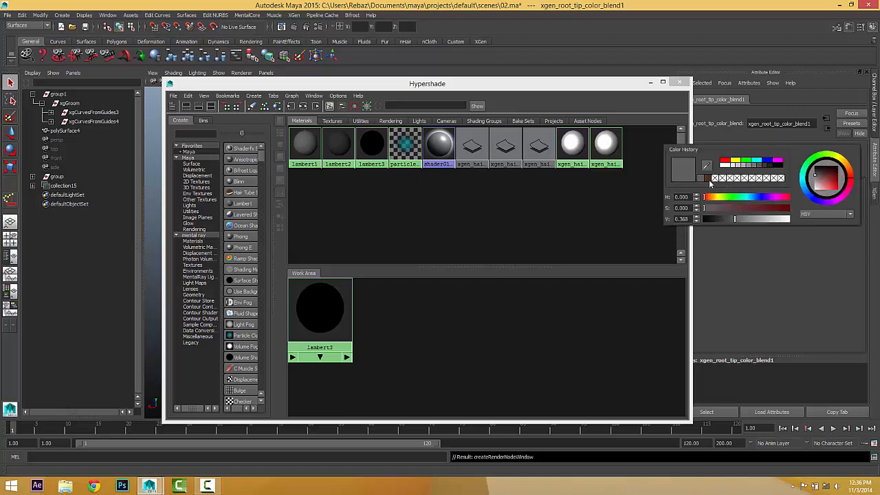
pyautogui.click(734, 208)
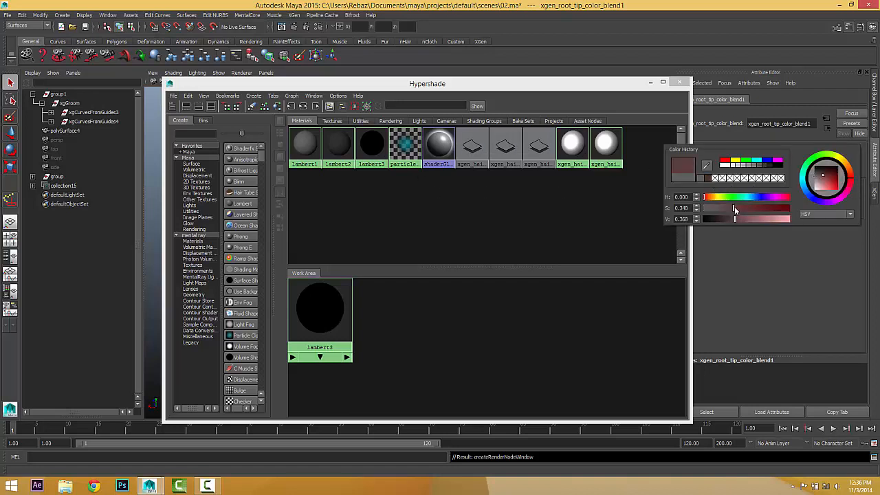
pyautogui.moveTo(735, 208); pyautogui.dragTo(711, 197)
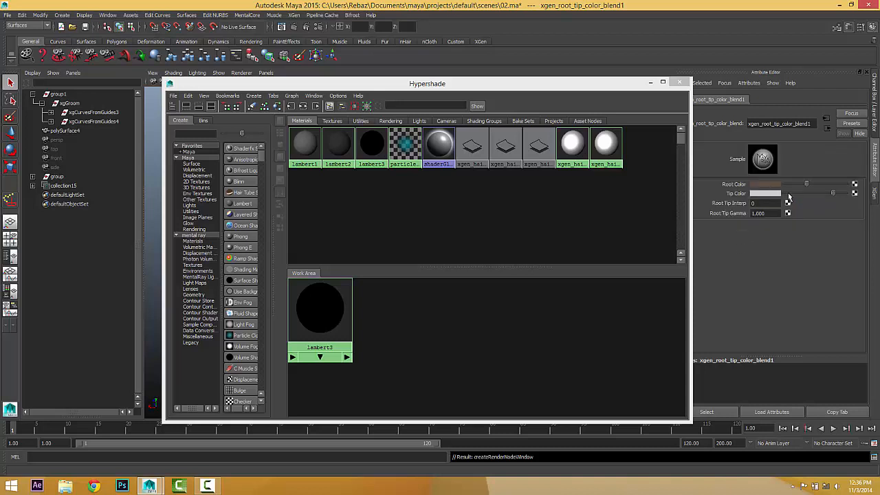
pyautogui.click(762, 187)
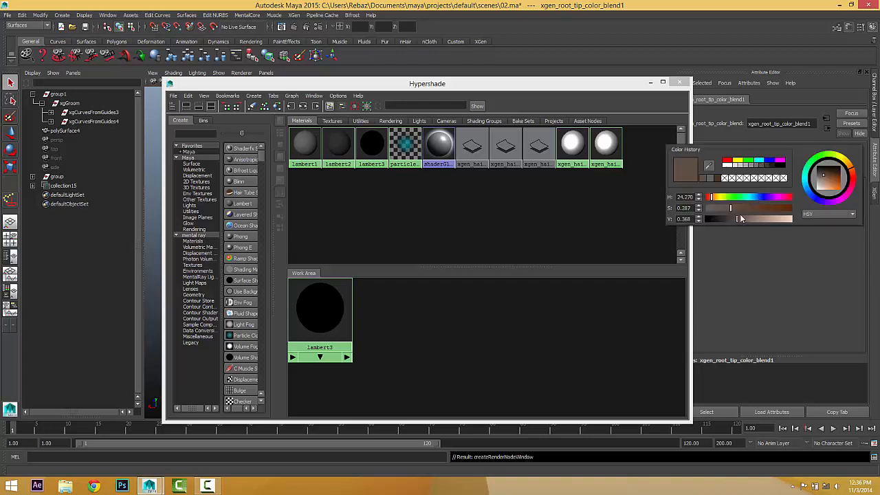
pyautogui.moveTo(740, 218); pyautogui.dragTo(721, 220)
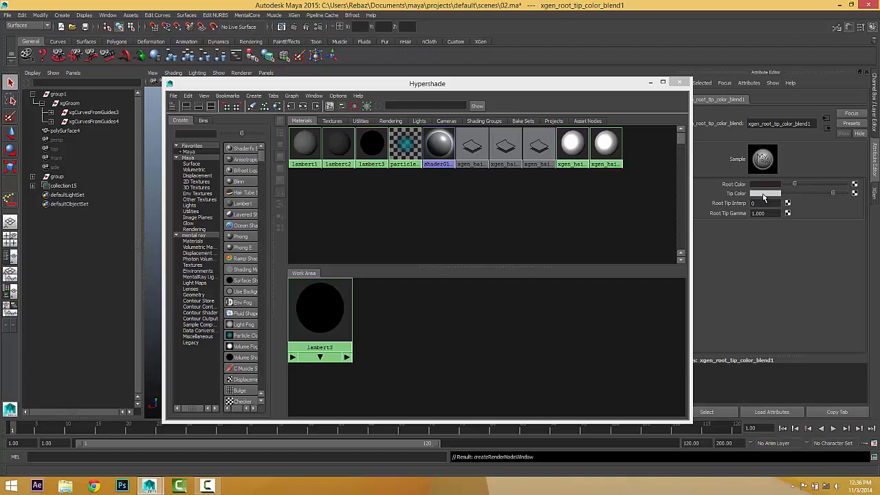
pyautogui.click(763, 195)
pyautogui.click(706, 188)
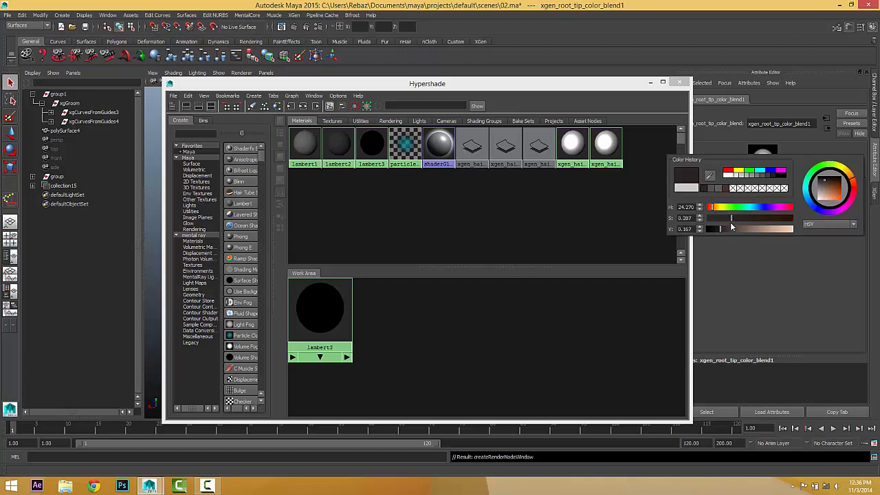
pyautogui.moveTo(722, 230); pyautogui.dragTo(731, 232)
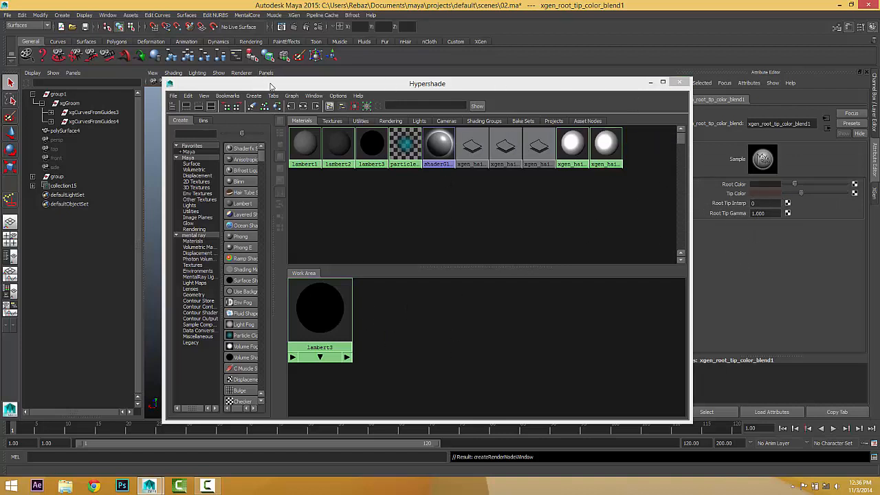
# Assign lambert3 to the collection15 hair and close the Hypershade.
pyautogui.moveTo(270, 83); pyautogui.dragTo(304, 75)
pyautogui.click(62, 186)
pyautogui.moveTo(347, 304); pyautogui.dragTo(347, 282, button='right')
pyautogui.click(710, 73)
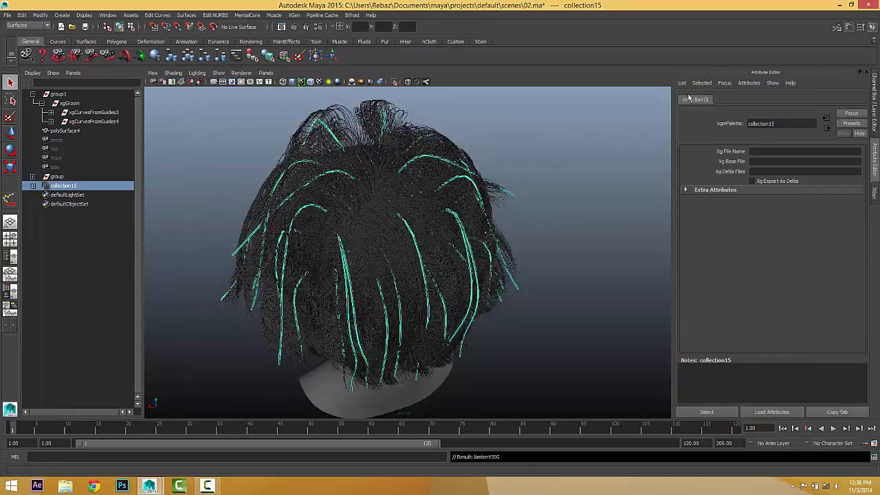
# Render a mental ray test frame of the dark hair from behind the head, then close Render View.
pyautogui.click(558, 219)
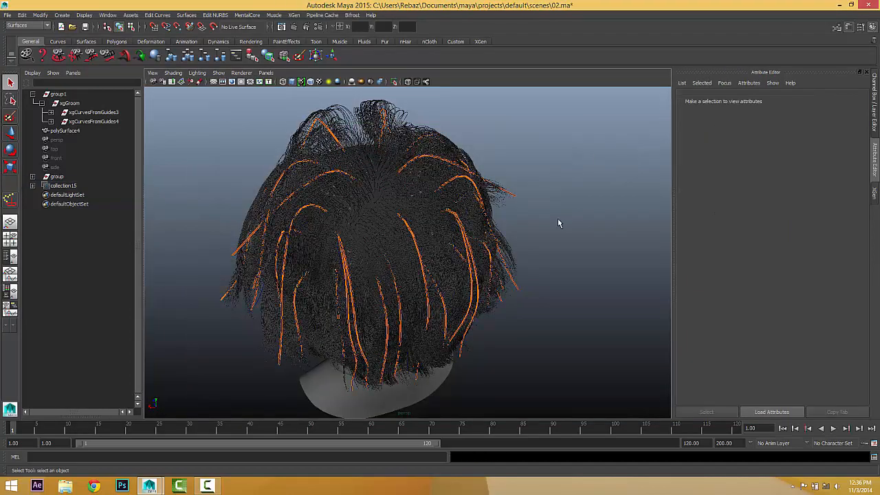
pyautogui.keyDown('alt'); pyautogui.moveTo(557, 238); pyautogui.dragTo(546, 224); pyautogui.keyUp('alt')
pyautogui.keyDown('alt'); pyautogui.moveTo(546, 225); pyautogui.dragTo(551, 229, button='right'); pyautogui.keyUp('alt')
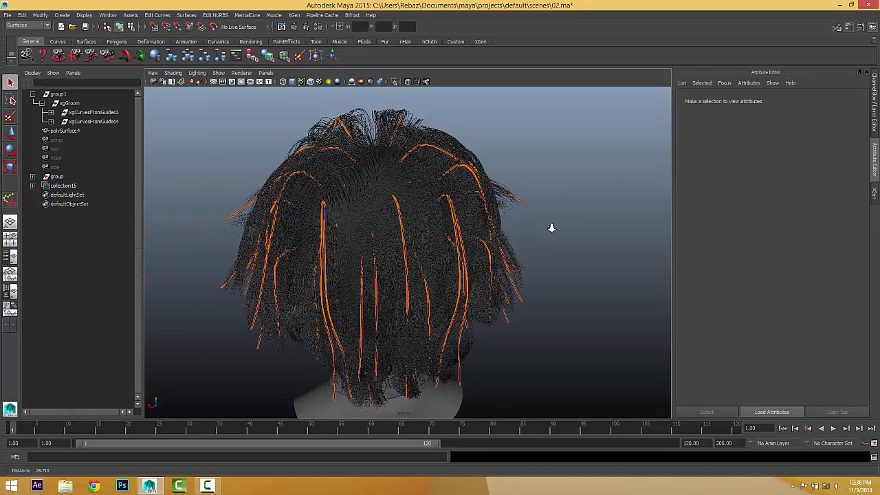
pyautogui.click(282, 27)
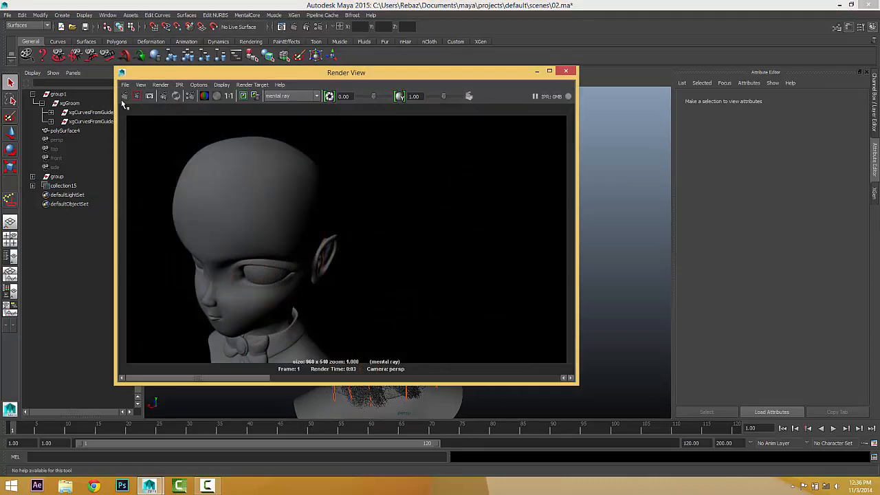
pyautogui.click(124, 97)
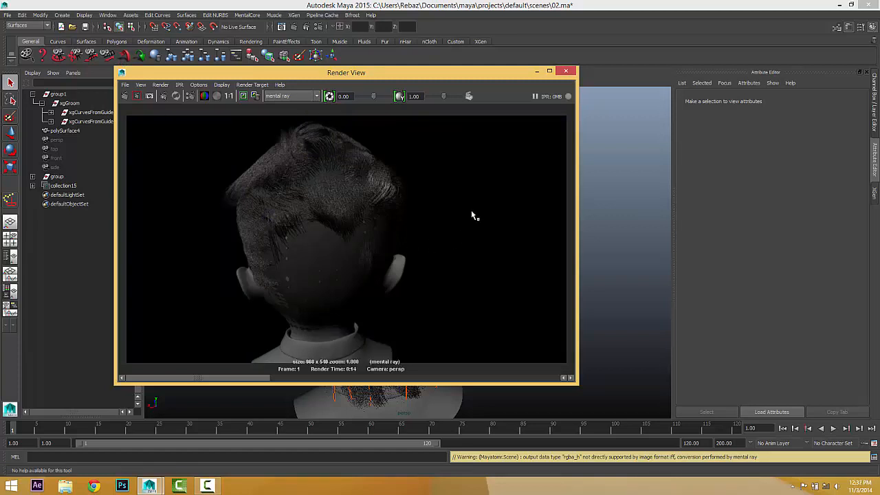
pyautogui.click(567, 72)
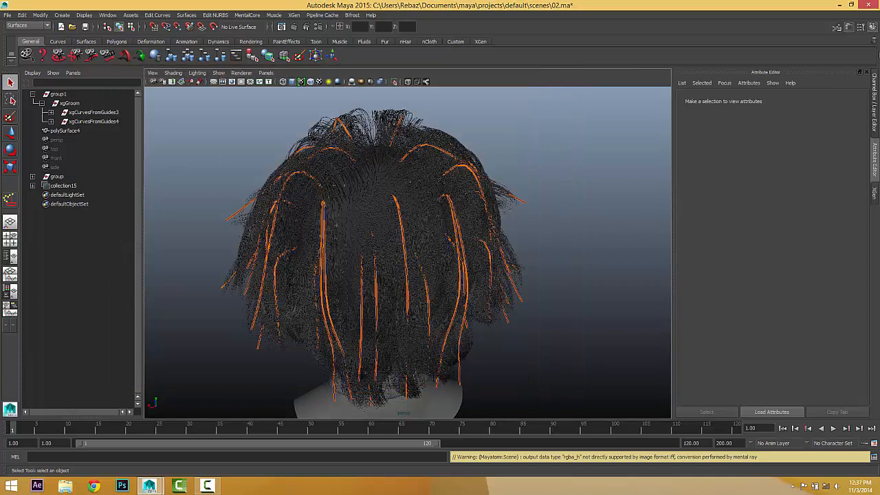
# Auto-set the Primitive Bound again in Preview/Output so it reads 10.94.
pyautogui.click(874, 194)
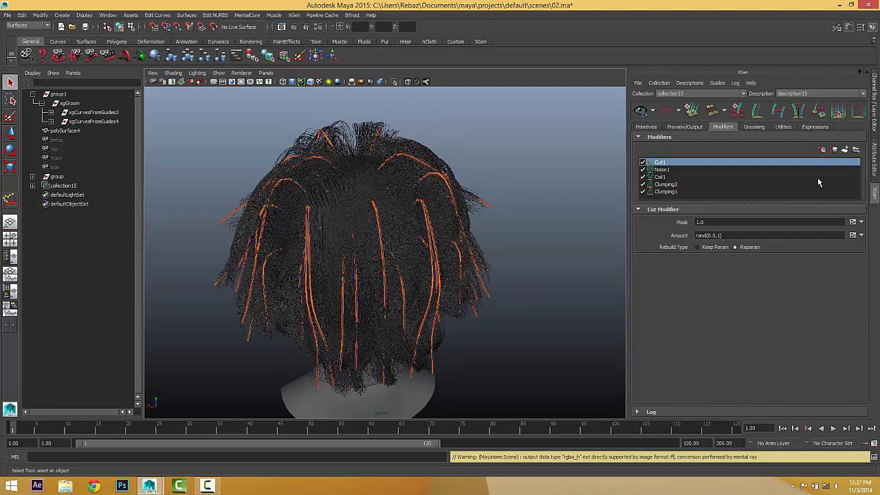
pyautogui.click(648, 128)
pyautogui.click(674, 126)
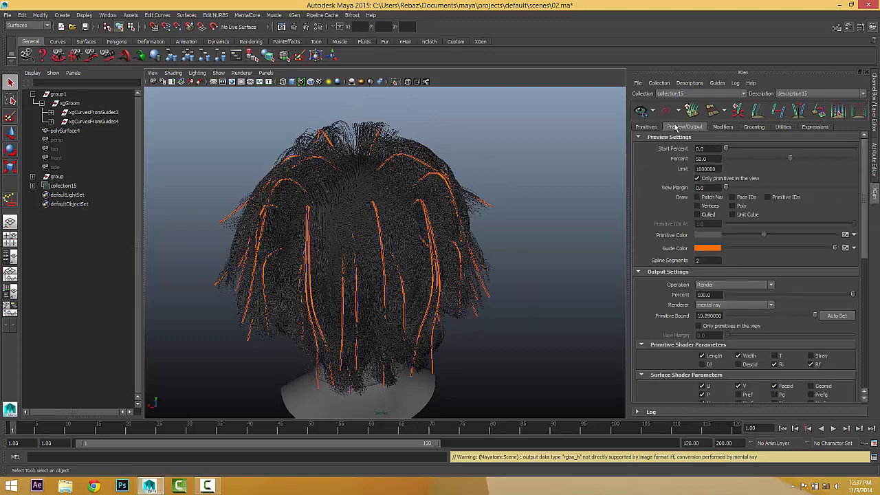
pyautogui.click(831, 318)
pyautogui.scroll(1, 477, 196)
pyautogui.keyDown('alt'); pyautogui.moveTo(494, 195); pyautogui.dragTo(514, 197, button='middle'); pyautogui.keyUp('alt')
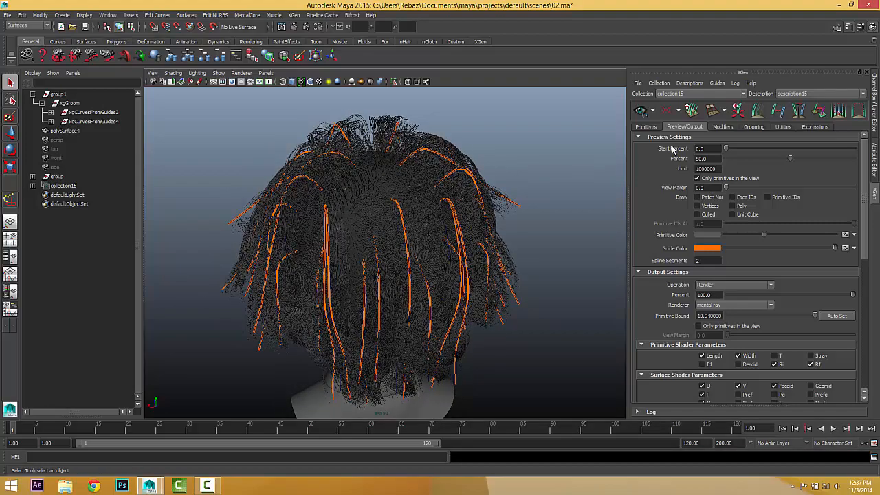
pyautogui.keyDown('alt'); pyautogui.moveTo(404, 217); pyautogui.dragTo(466, 200); pyautogui.keyUp('alt')
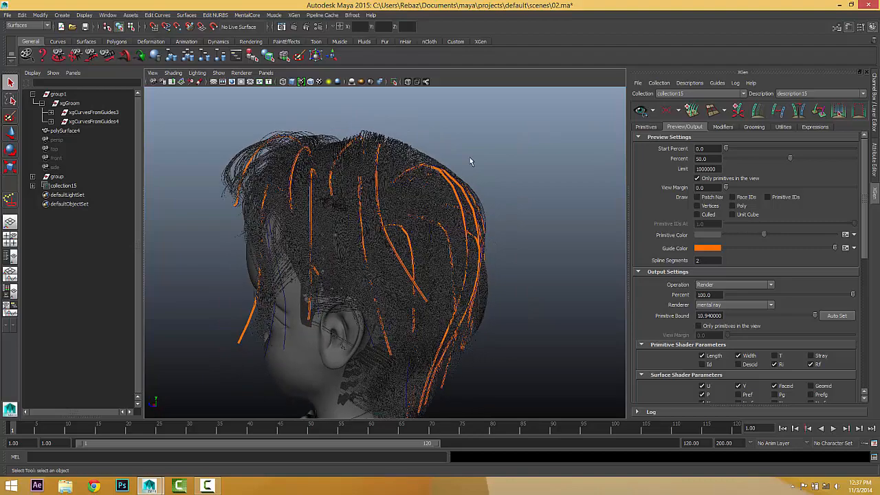
pyautogui.click(282, 27)
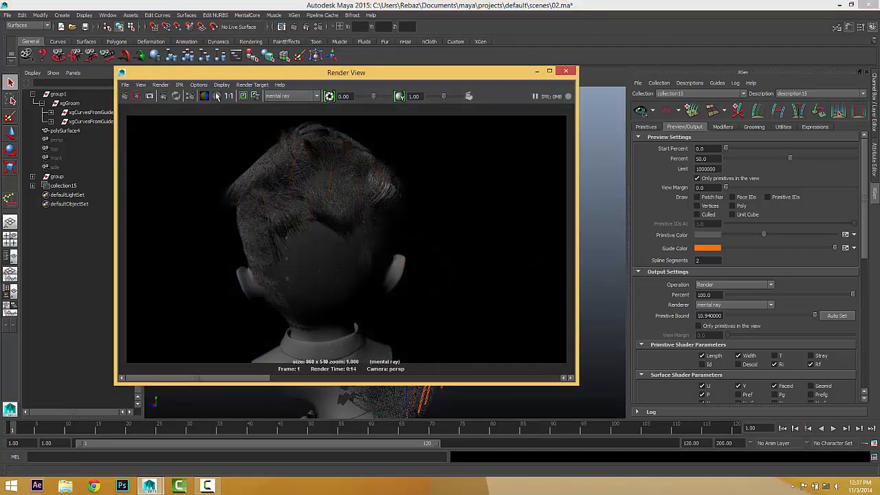
pyautogui.click(124, 96)
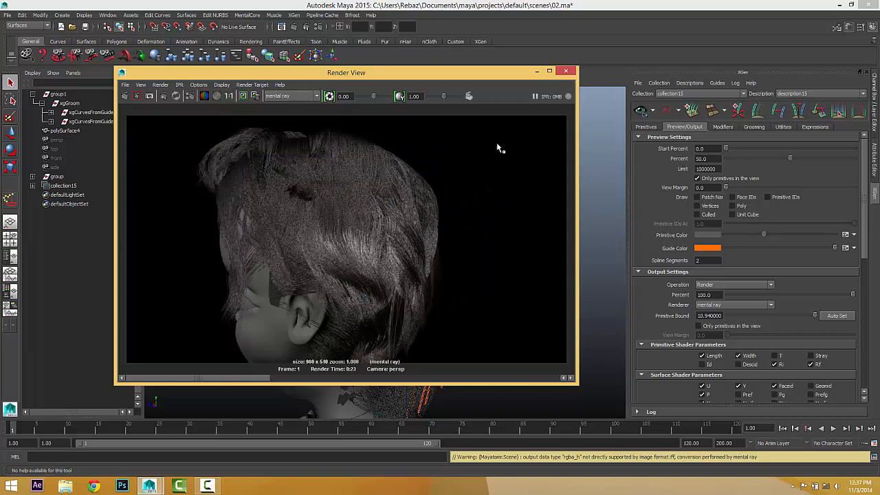
pyautogui.click(565, 71)
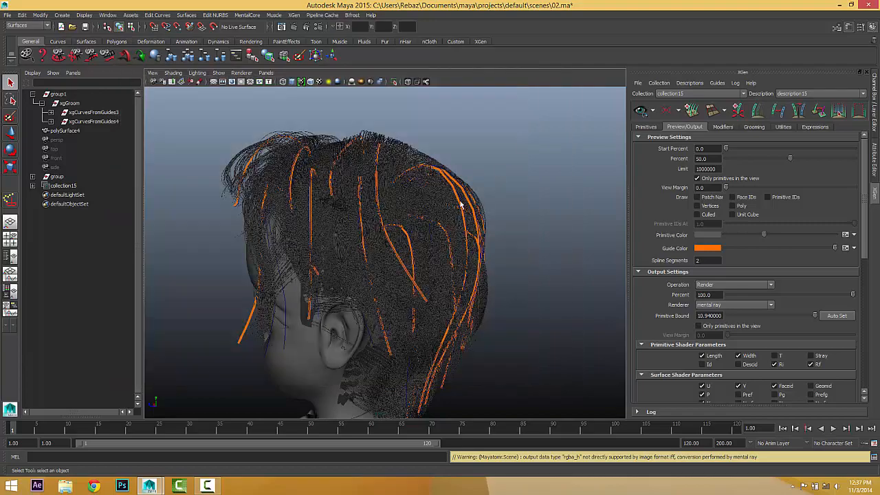
pyautogui.keyDown('alt'); pyautogui.moveTo(460, 204); pyautogui.dragTo(481, 184); pyautogui.keyUp('alt')
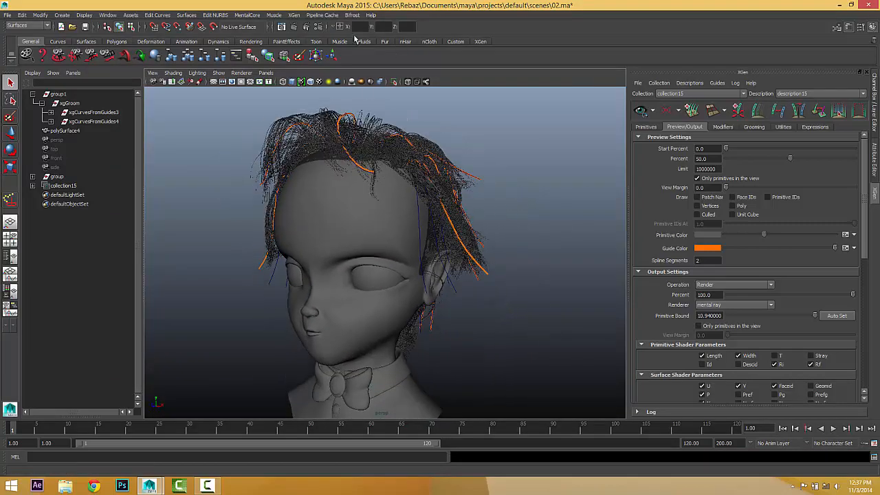
pyautogui.click(282, 27)
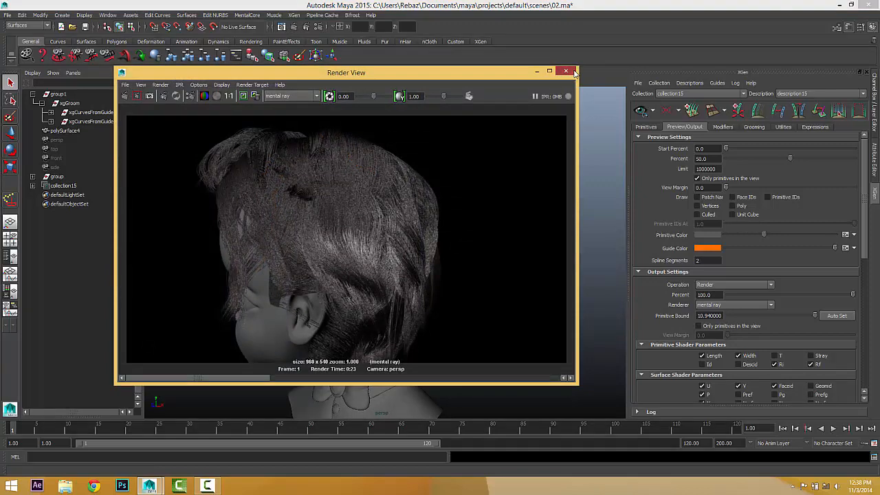
pyautogui.click(566, 71)
# Create a Physical Sun and Sky from Render Settings' Indirect Lighting, then orbit around the hair.
pyautogui.click(319, 26)
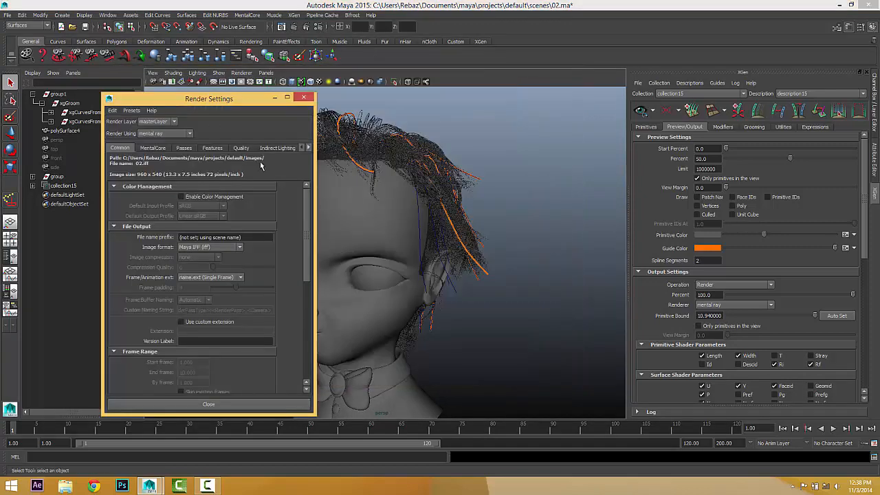
pyautogui.click(275, 148)
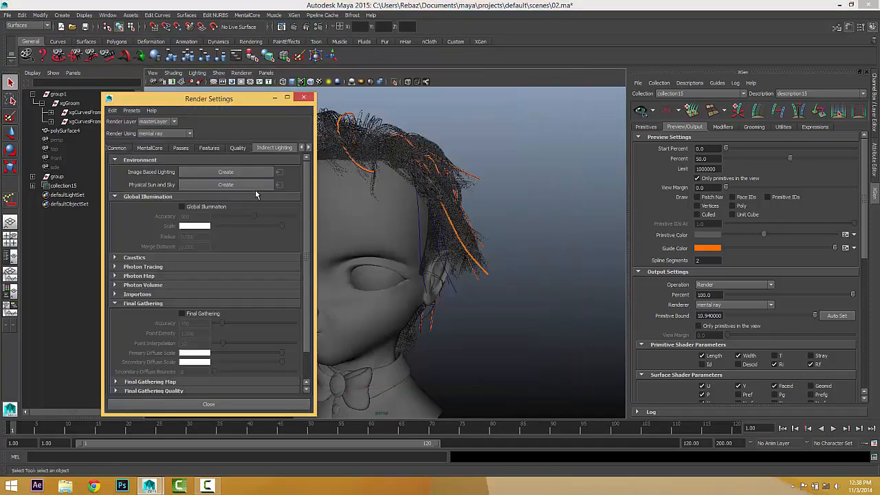
pyautogui.click(209, 186)
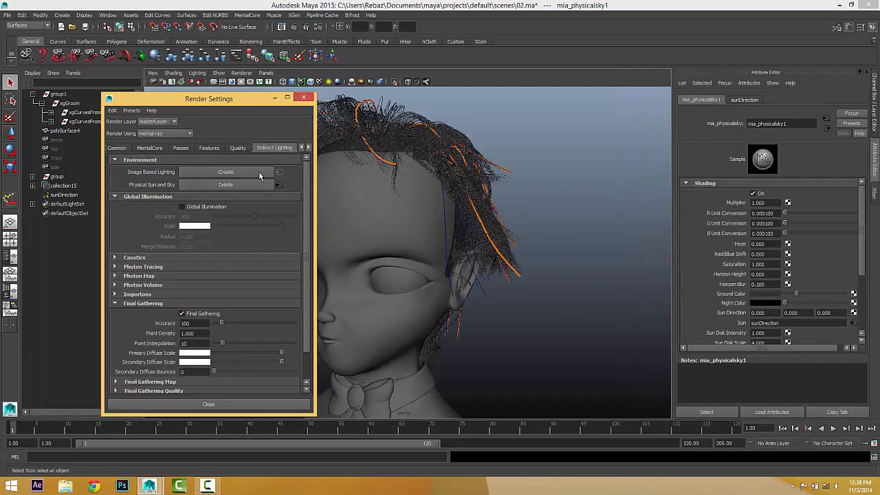
pyautogui.click(304, 97)
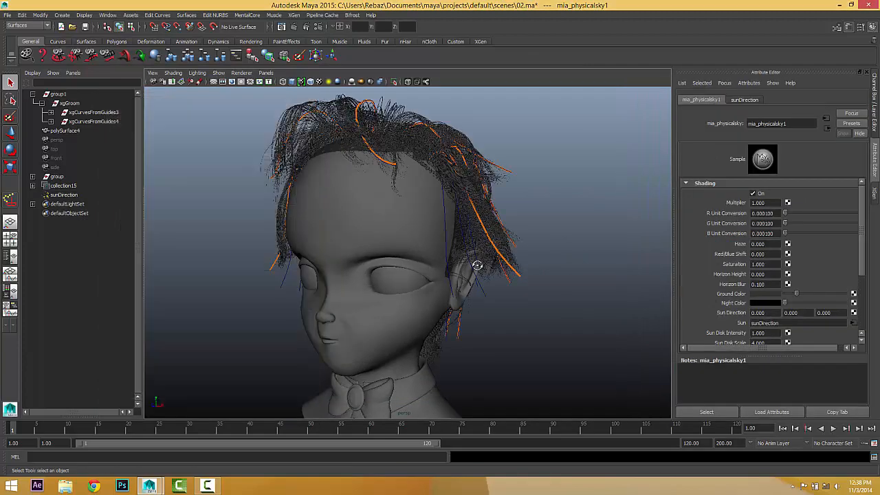
pyautogui.keyDown('alt'); pyautogui.moveTo(477, 266); pyautogui.dragTo(360, 302); pyautogui.keyUp('alt')
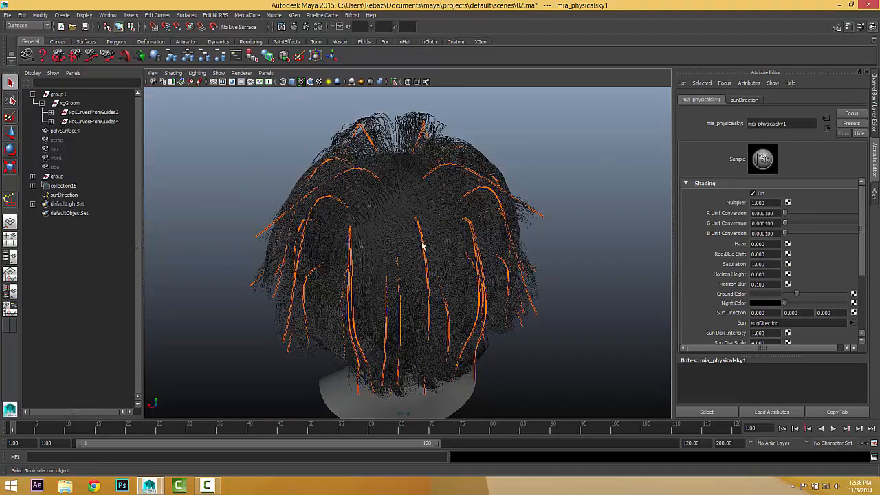
pyautogui.keyDown('alt'); pyautogui.moveTo(423, 246); pyautogui.dragTo(466, 191); pyautogui.keyUp('alt')
pyautogui.keyDown('alt'); pyautogui.moveTo(370, 357); pyautogui.dragTo(331, 391); pyautogui.keyUp('alt')
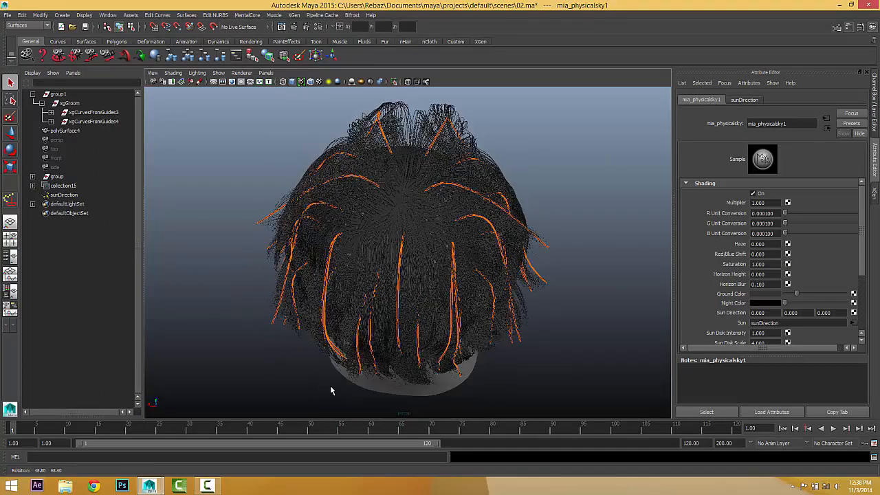
# Raise the mental ray Unified Sampling quality to 0.5 in Render Settings.
pyautogui.click(320, 27)
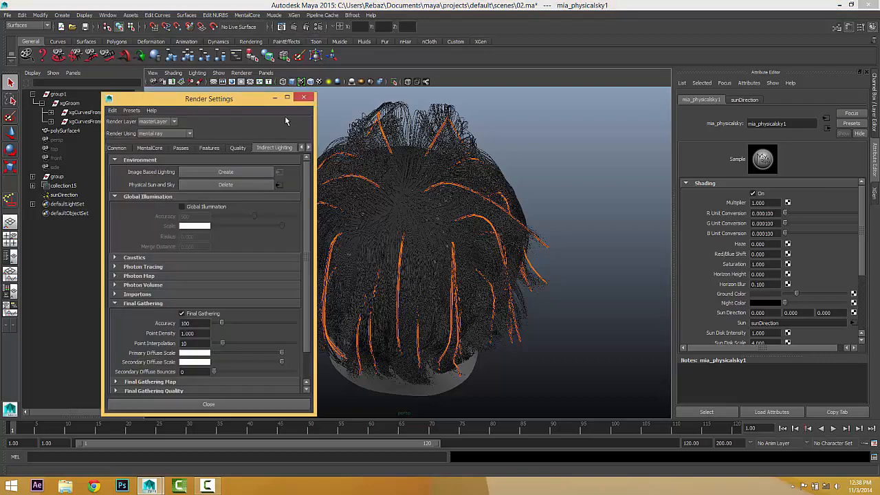
pyautogui.click(237, 148)
pyautogui.doubleClick(192, 181)
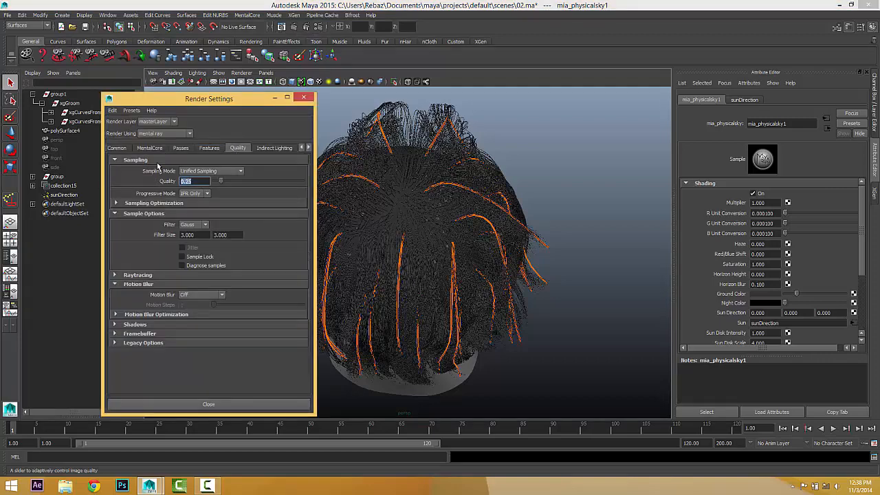
pyautogui.write('0.5')
pyautogui.press('Return')
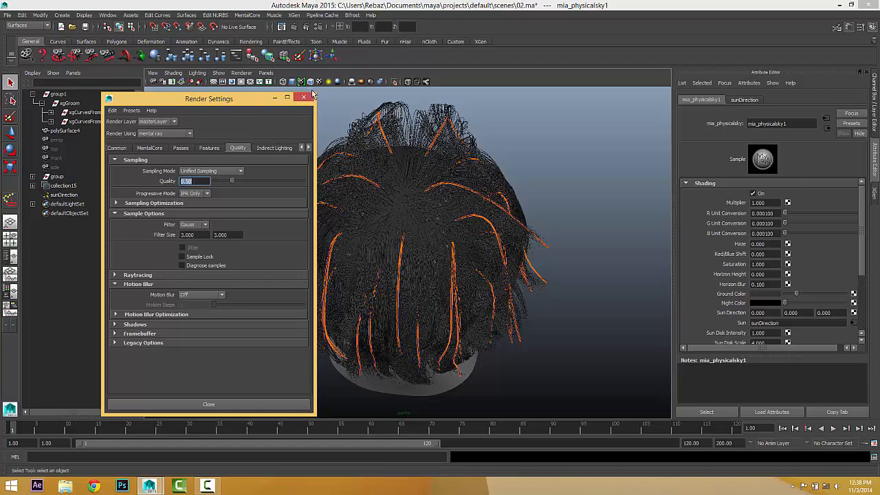
pyautogui.click(304, 97)
pyautogui.keyDown('alt'); pyautogui.moveTo(402, 136); pyautogui.dragTo(427, 199); pyautogui.keyUp('alt')
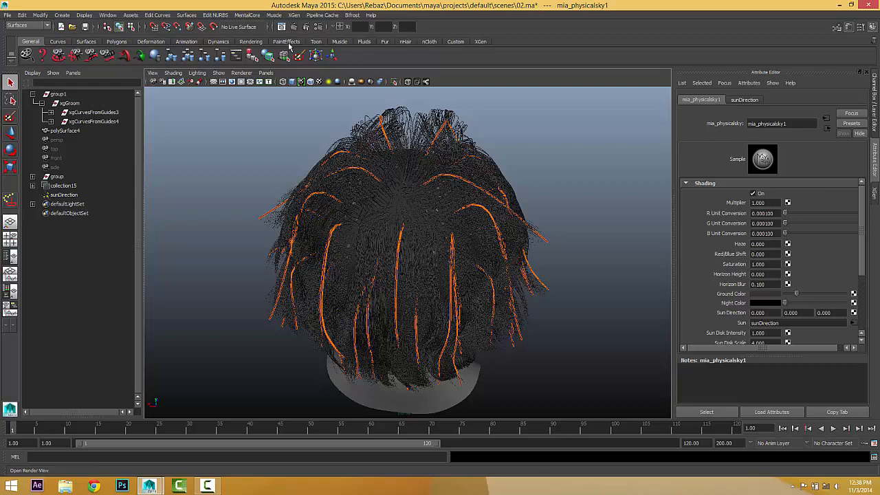
# Re-render the back of the hair in Render View under the physical sun and sky.
pyautogui.keyDown('alt'); pyautogui.moveTo(398, 163); pyautogui.dragTo(401, 159); pyautogui.keyUp('alt')
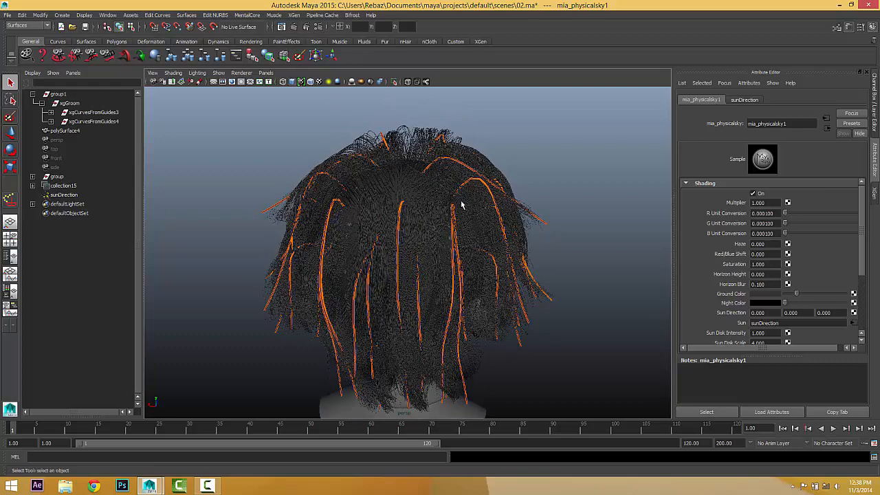
pyautogui.keyDown('alt'); pyautogui.moveTo(464, 205); pyautogui.dragTo(464, 204); pyautogui.keyUp('alt')
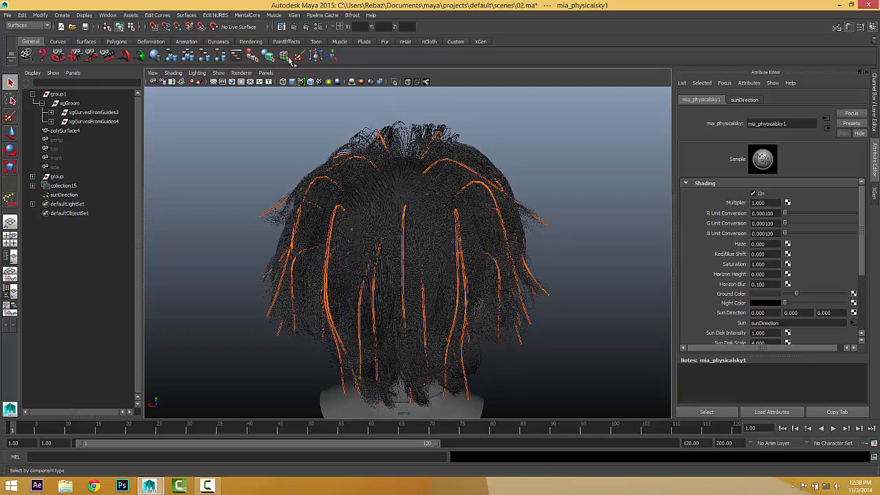
pyautogui.click(282, 27)
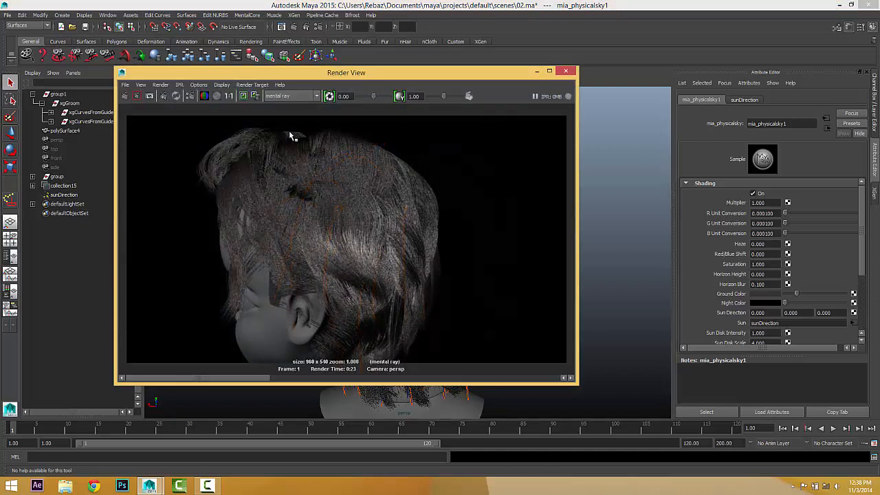
pyautogui.click(125, 96)
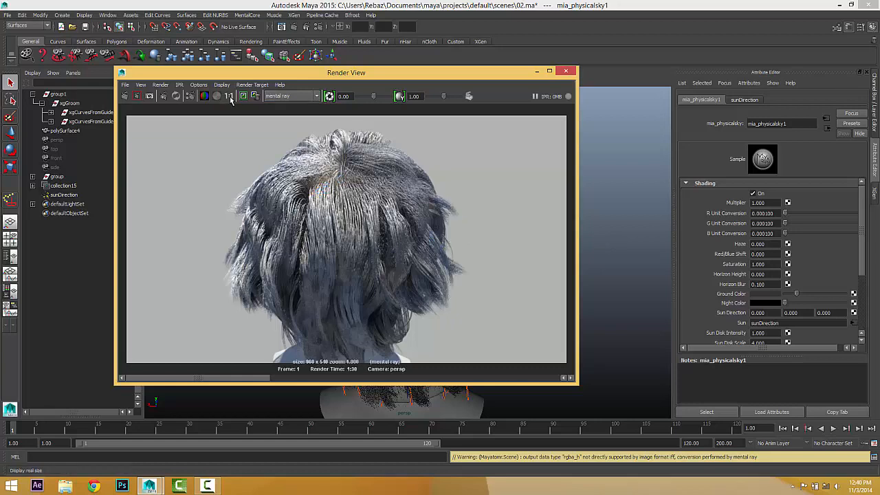
# Close Render View and tumble, pan and dolly the camera to a rear three-quarter view of the head.
pyautogui.click(566, 72)
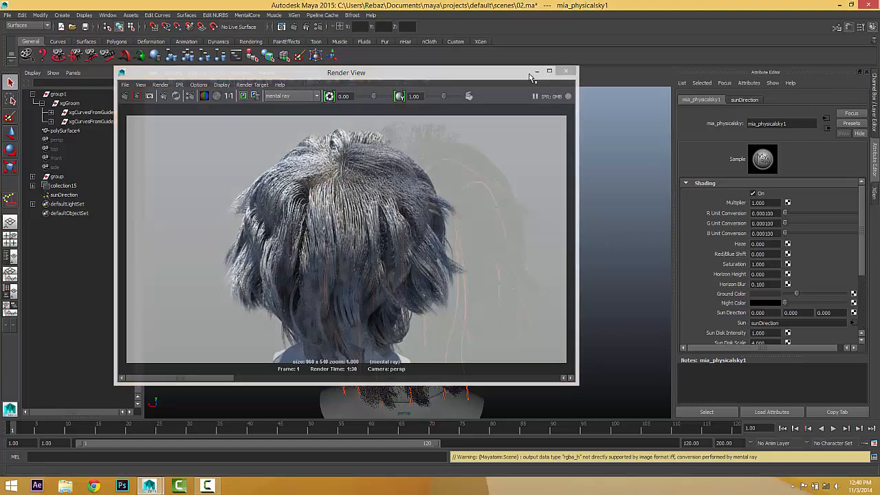
pyautogui.keyDown('alt'); pyautogui.moveTo(364, 246); pyautogui.dragTo(487, 229); pyautogui.keyUp('alt')
pyautogui.keyDown('alt'); pyautogui.moveTo(489, 232); pyautogui.dragTo(452, 207, button='middle'); pyautogui.keyUp('alt')
pyautogui.keyDown('alt'); pyautogui.moveTo(452, 207); pyautogui.dragTo(473, 209, button='right'); pyautogui.keyUp('alt')
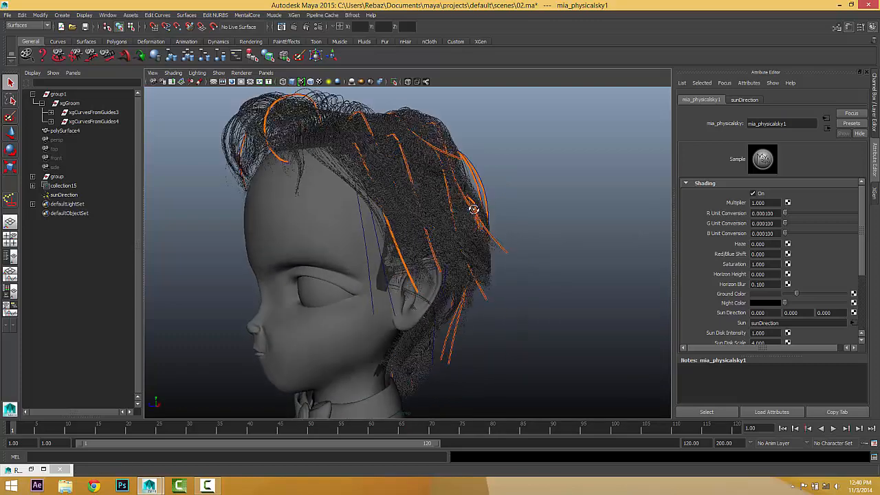
pyautogui.keyDown('alt'); pyautogui.moveTo(473, 209); pyautogui.dragTo(250, 218); pyautogui.keyUp('alt')
pyautogui.keyDown('alt'); pyautogui.moveTo(360, 226); pyautogui.dragTo(321, 226, button='middle'); pyautogui.keyUp('alt')
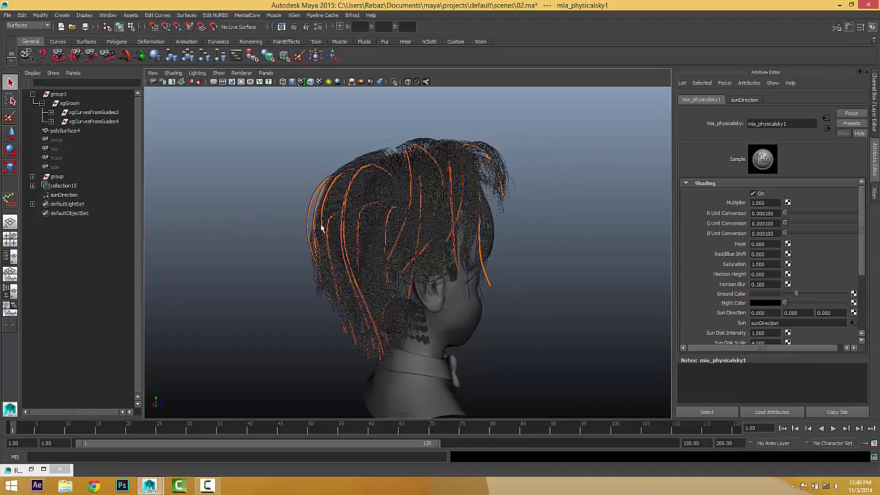
pyautogui.keyDown('alt'); pyautogui.moveTo(321, 226); pyautogui.dragTo(330, 222, button='right'); pyautogui.keyUp('alt')
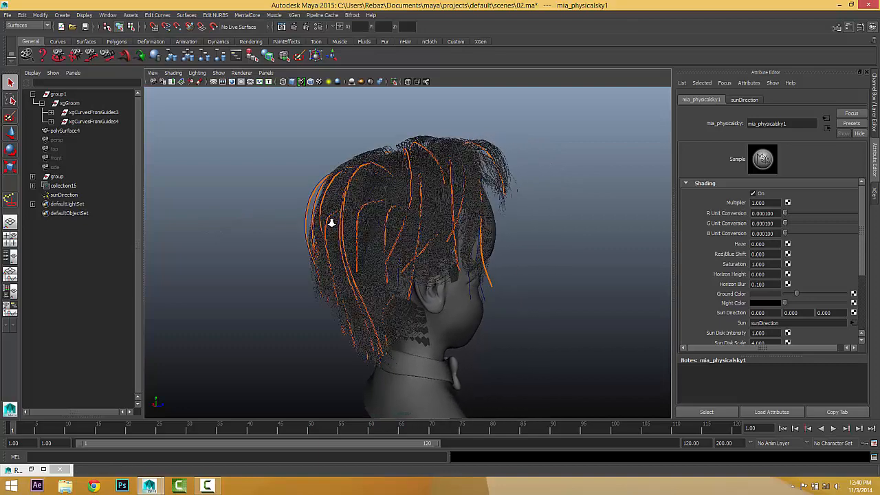
pyautogui.click(281, 27)
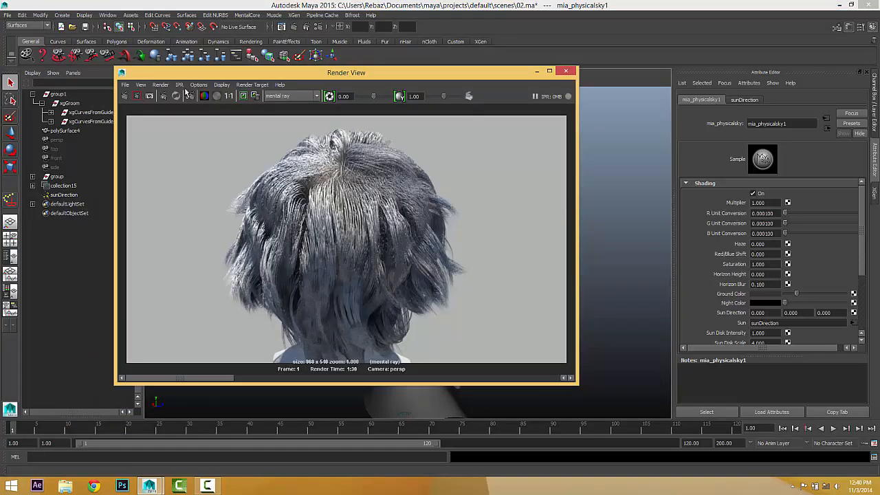
# Render the hair from the side angle and compare it with the earlier back render.
pyautogui.click(126, 95)
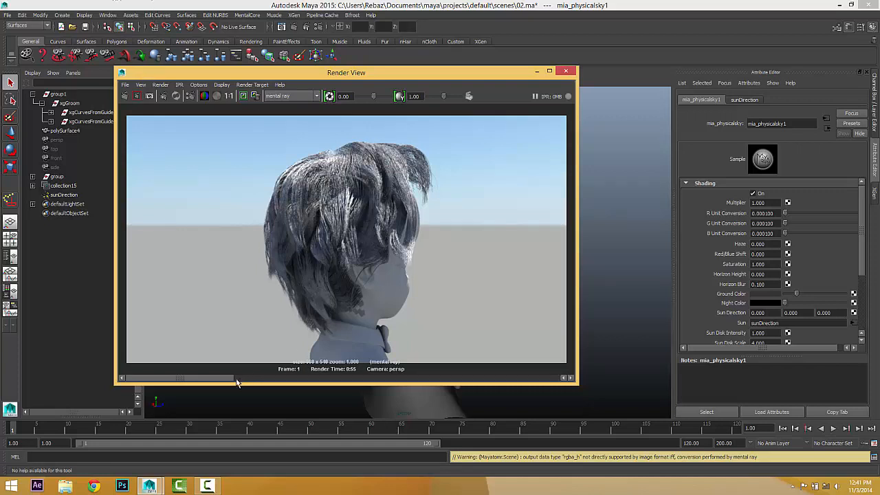
pyautogui.click(292, 379)
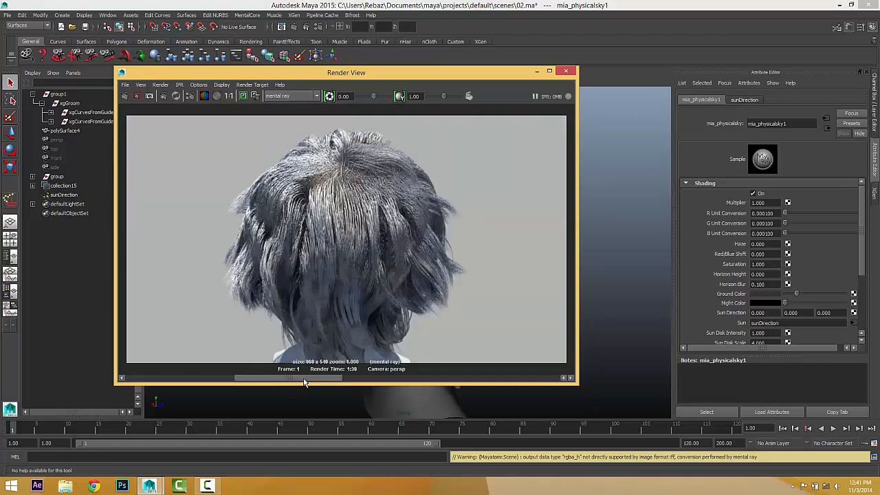
pyautogui.moveTo(303, 379); pyautogui.dragTo(275, 379)
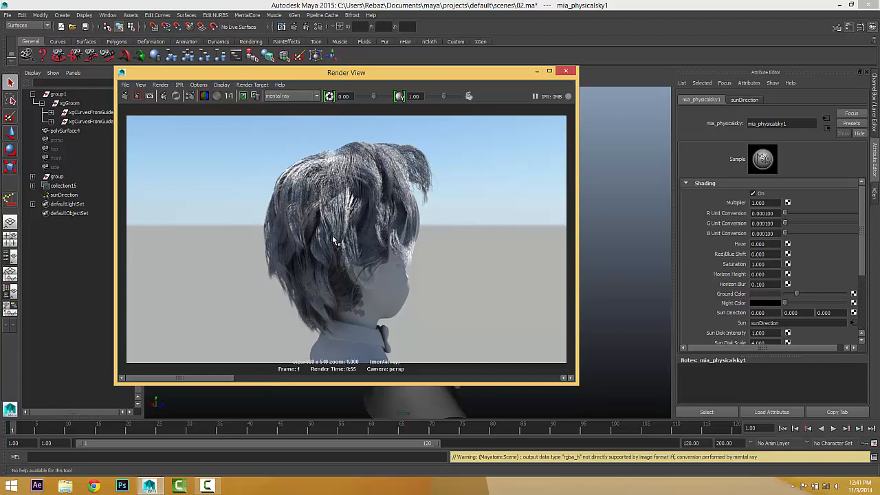
pyautogui.scroll(2, 330, 230)
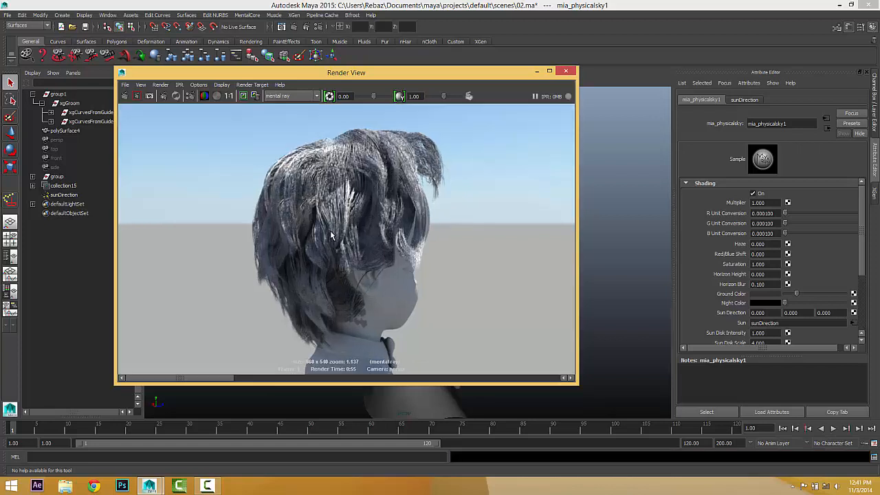
pyautogui.scroll(-2, 289, 323)
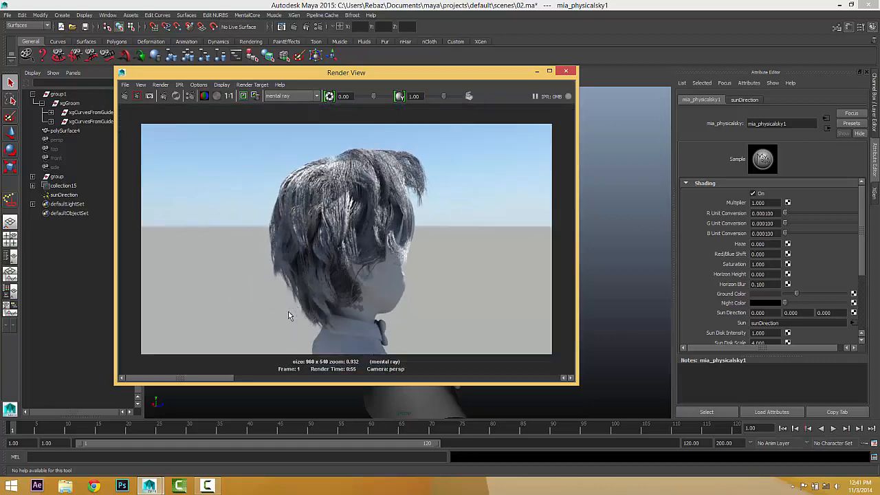
pyautogui.moveTo(229, 381)
pyautogui.mouseDown()
pyautogui.moveTo(309, 381)
pyautogui.moveTo(234, 382)
pyautogui.mouseUp()
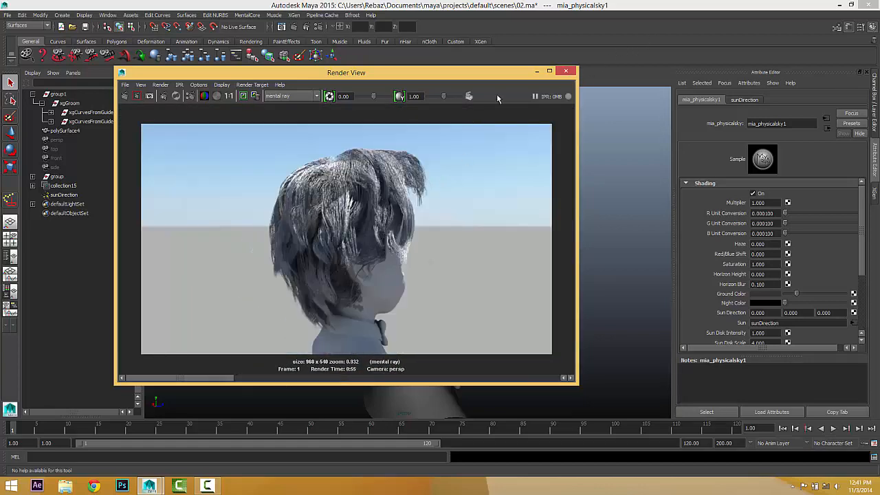